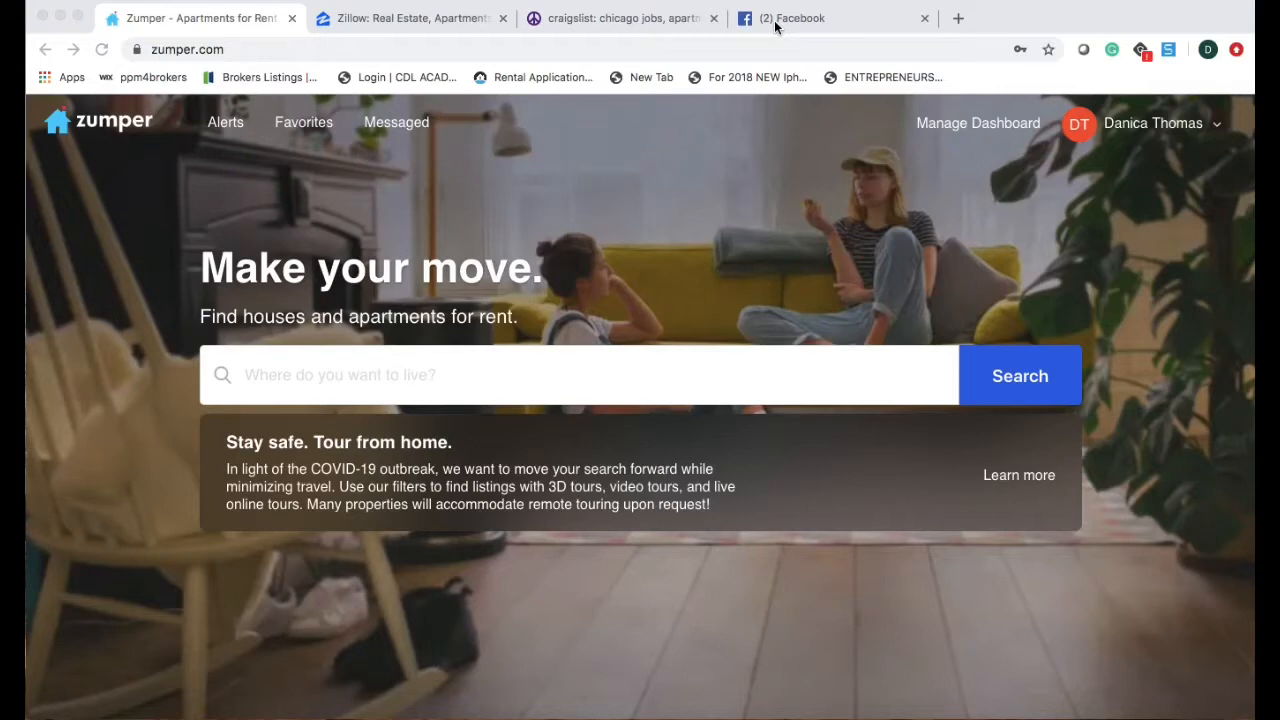
In a new tab, switch to a different Google account and go to My Drive.
click(958, 20)
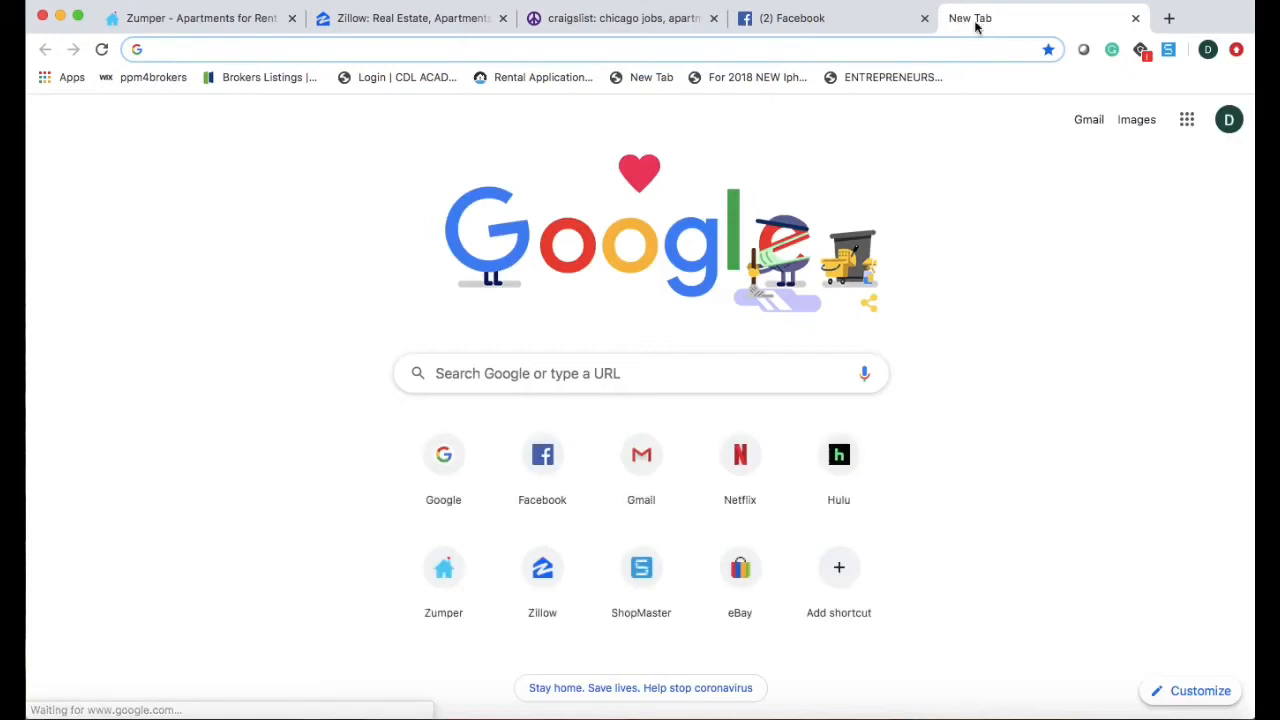
click(1226, 121)
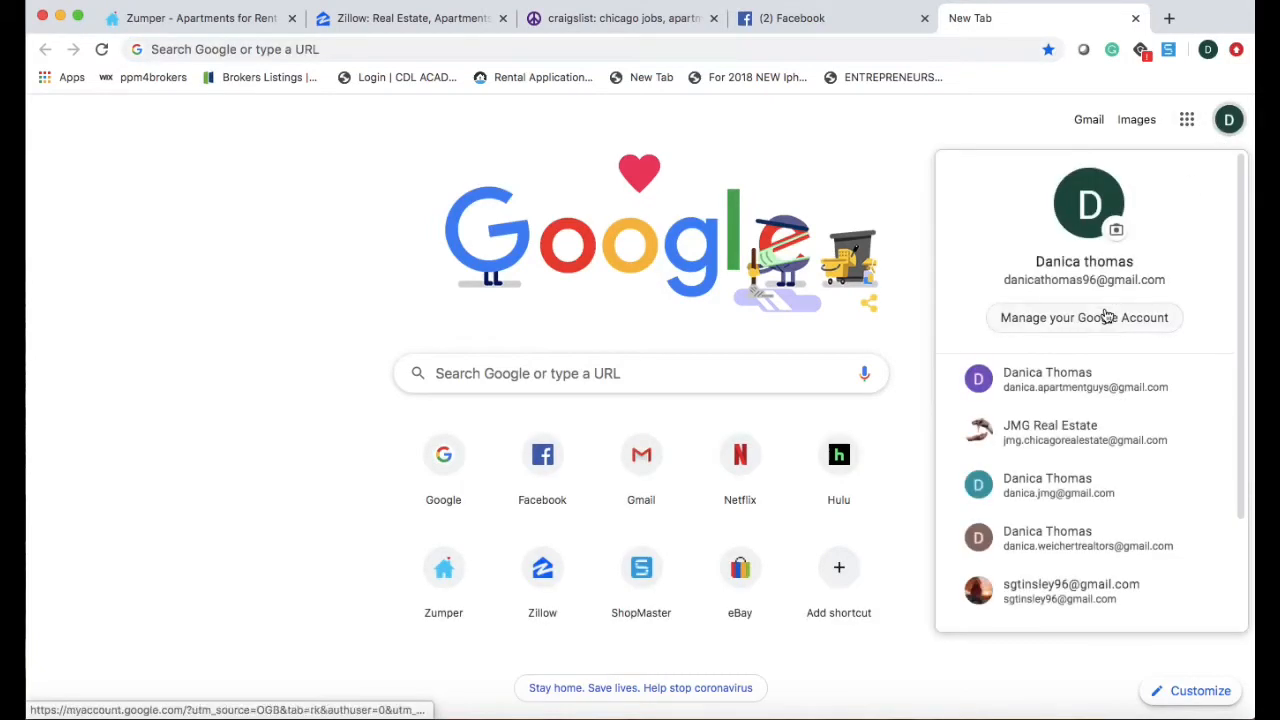
click(1071, 433)
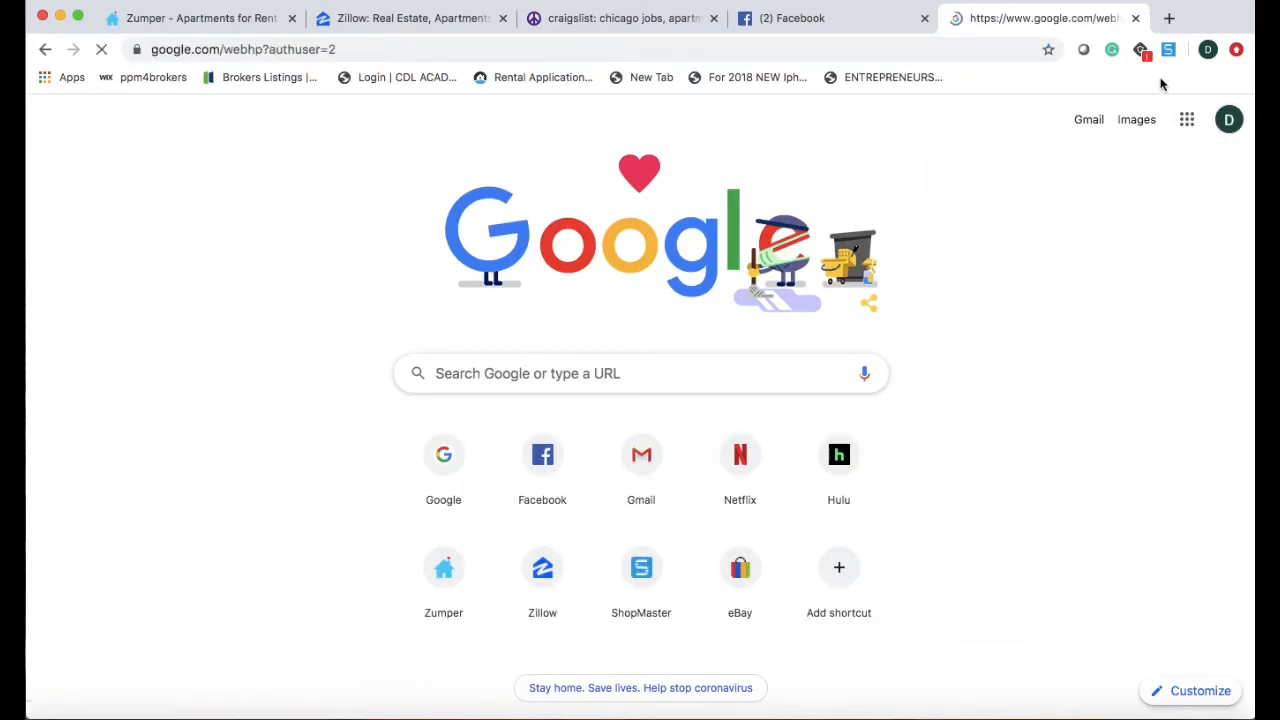
click(1180, 121)
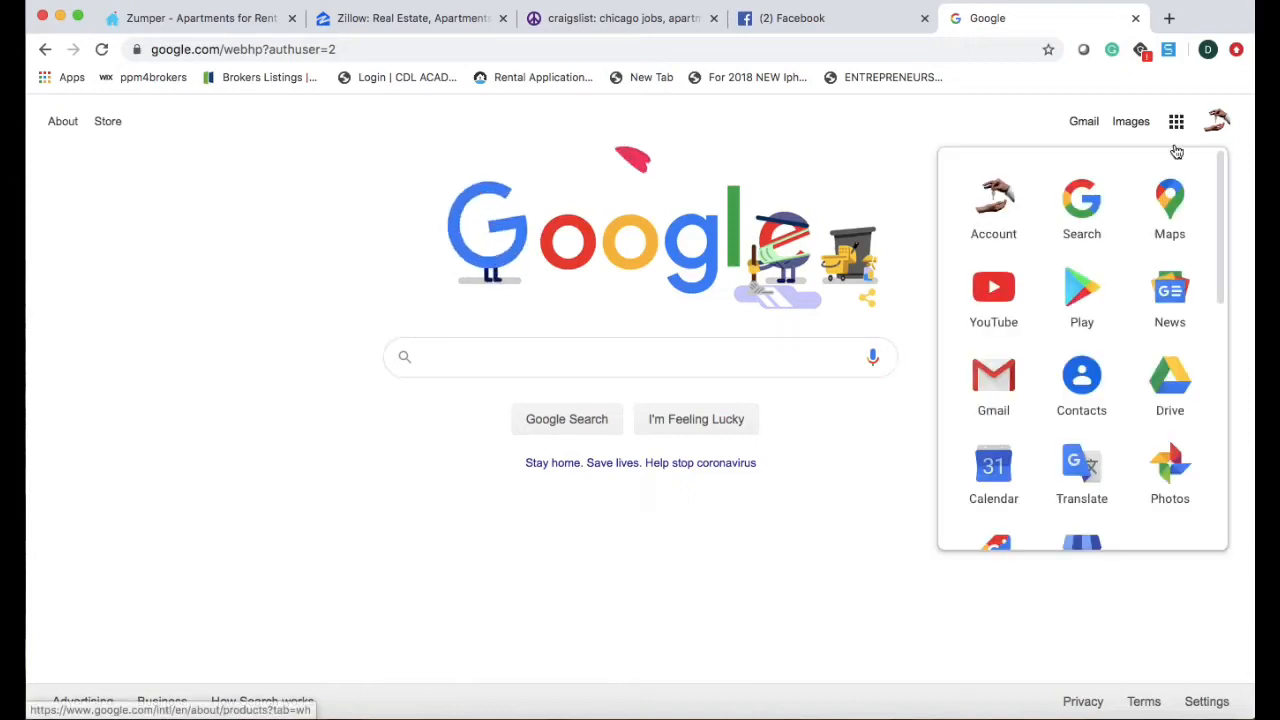
click(1175, 378)
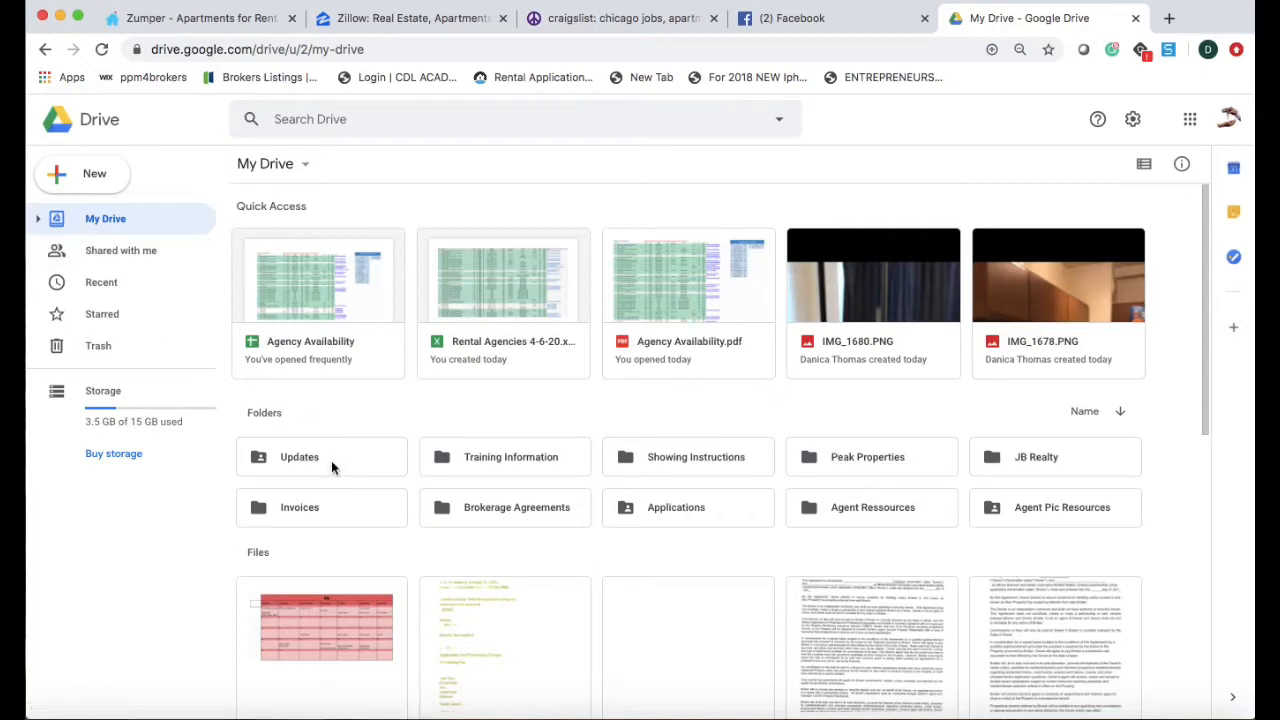
Open the Agency Availability spreadsheet, browse its UnitxRent listings, and close the My Drive tab.
double_click(350, 280)
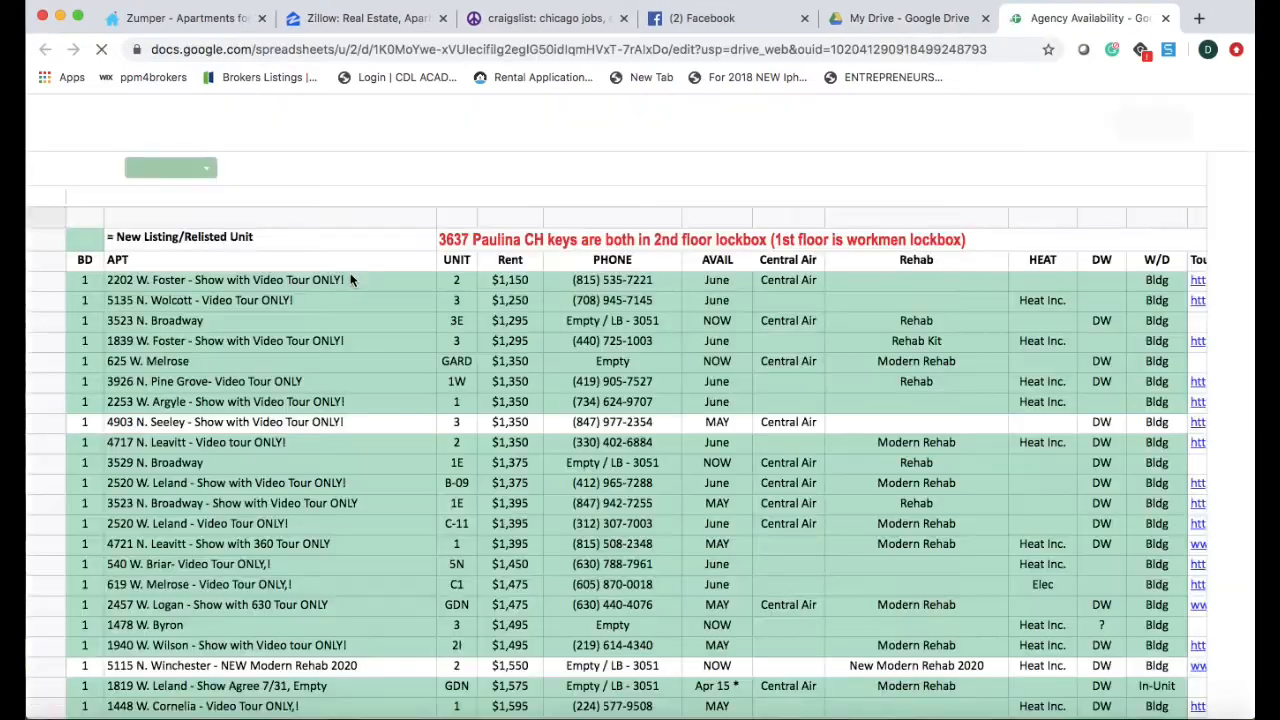
scroll(257, 458, down, 5)
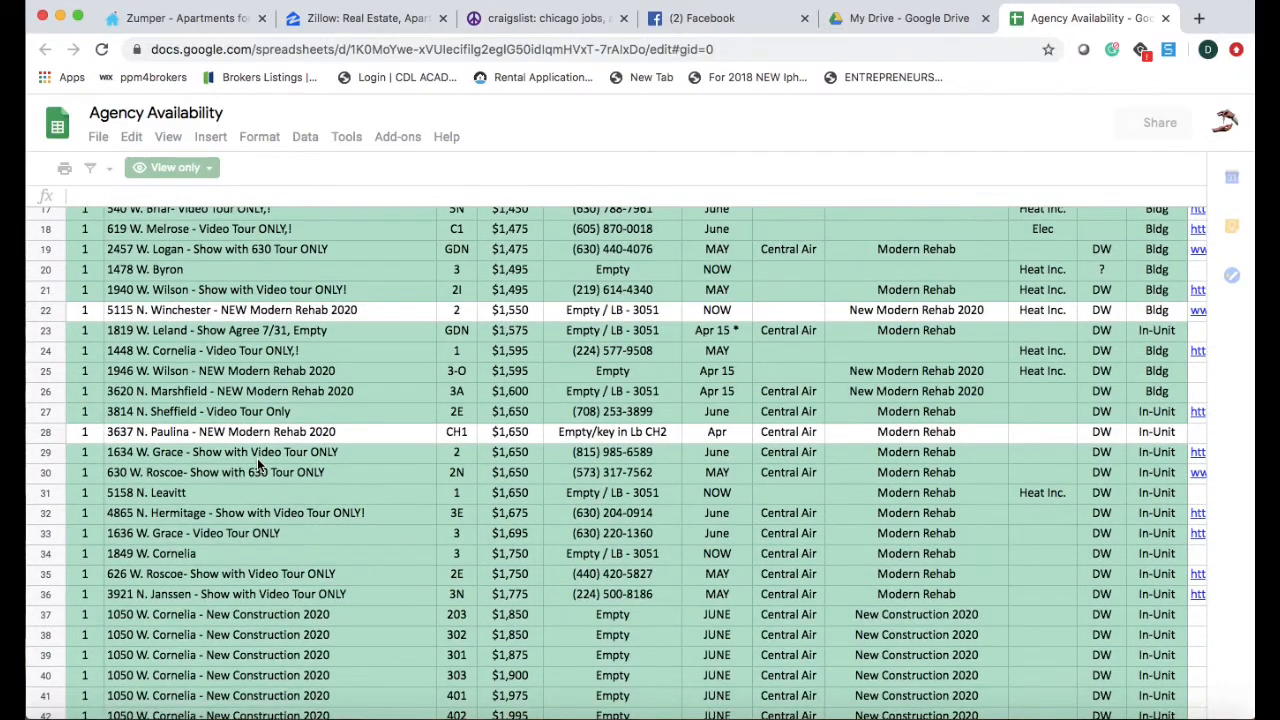
scroll(257, 462, down, 4)
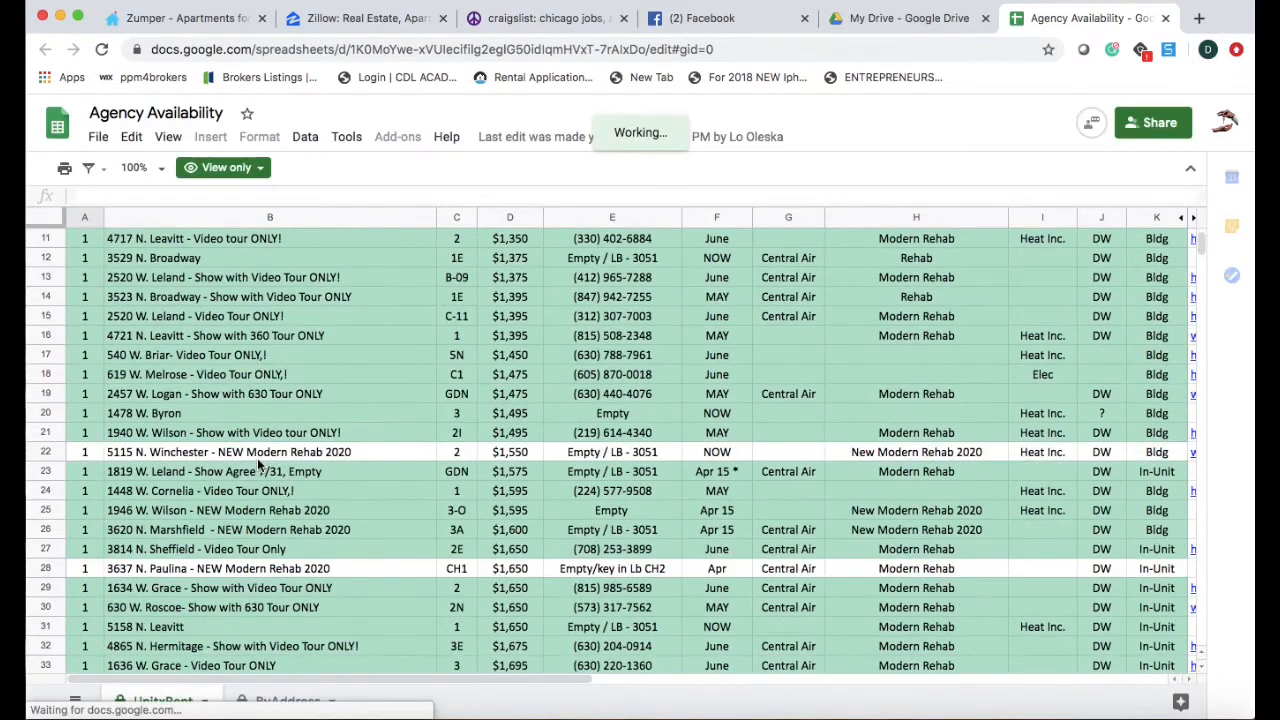
scroll(257, 465, up, 5)
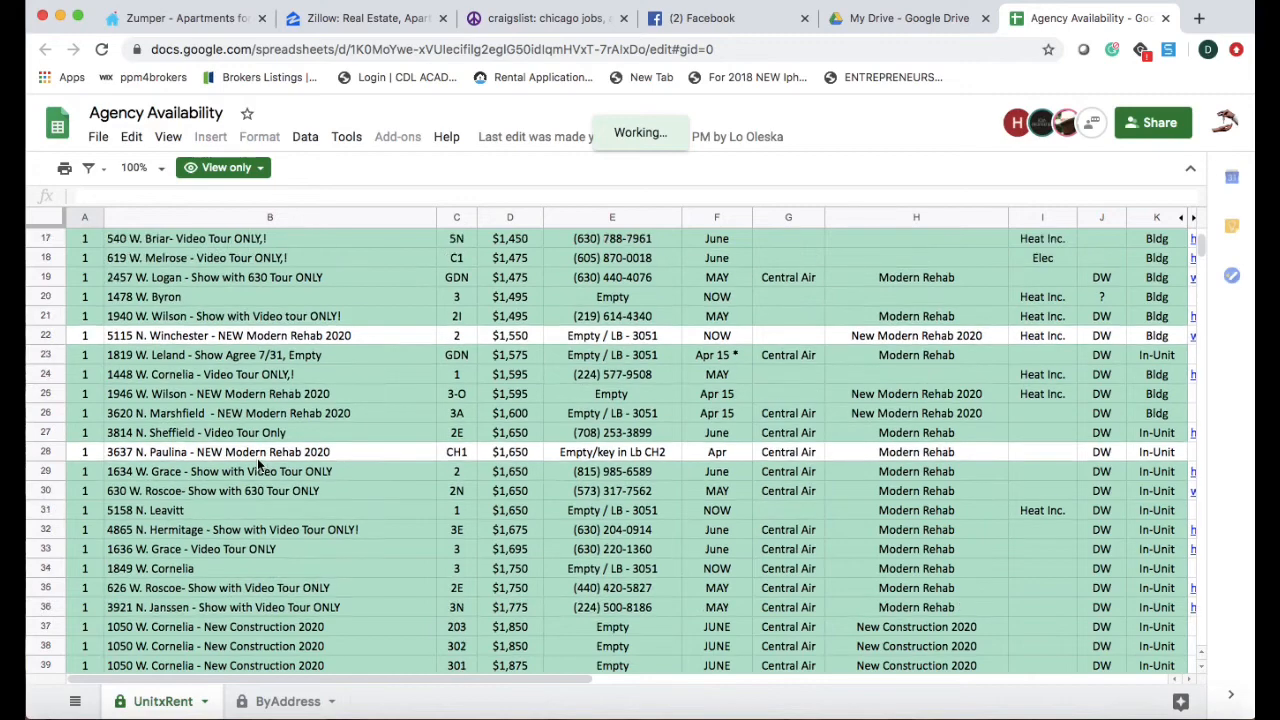
click(985, 18)
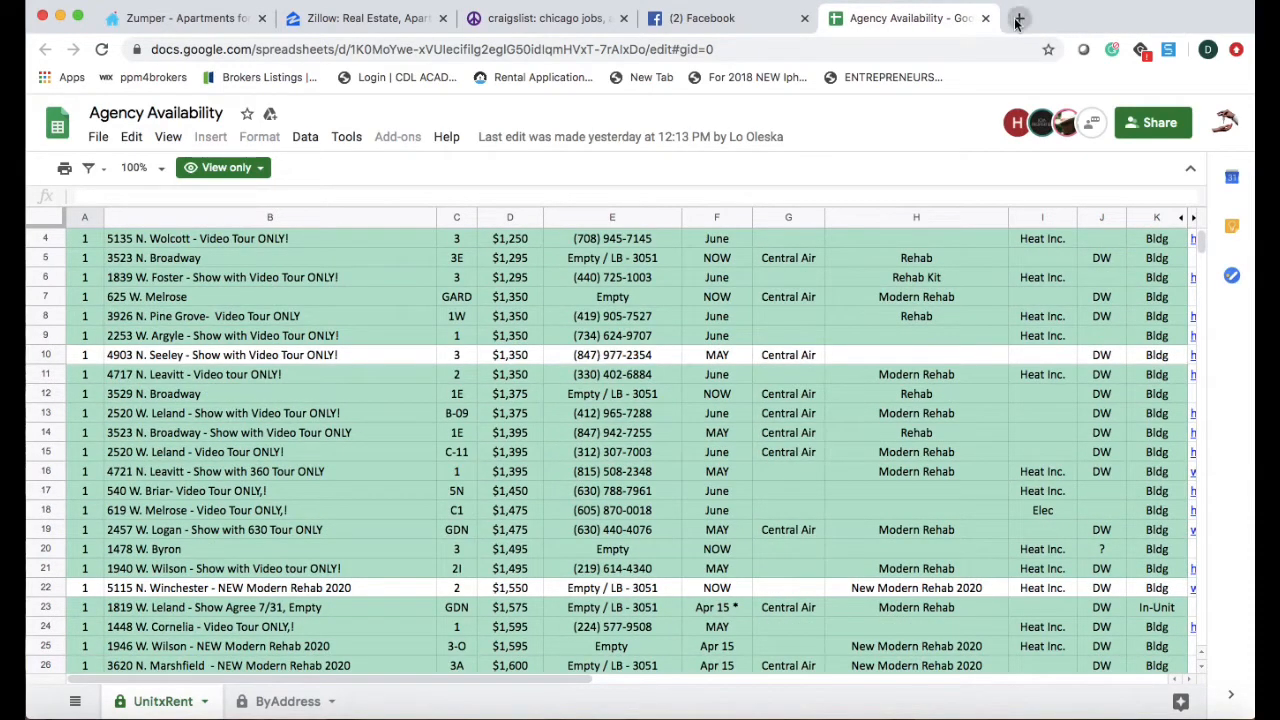
click(1017, 22)
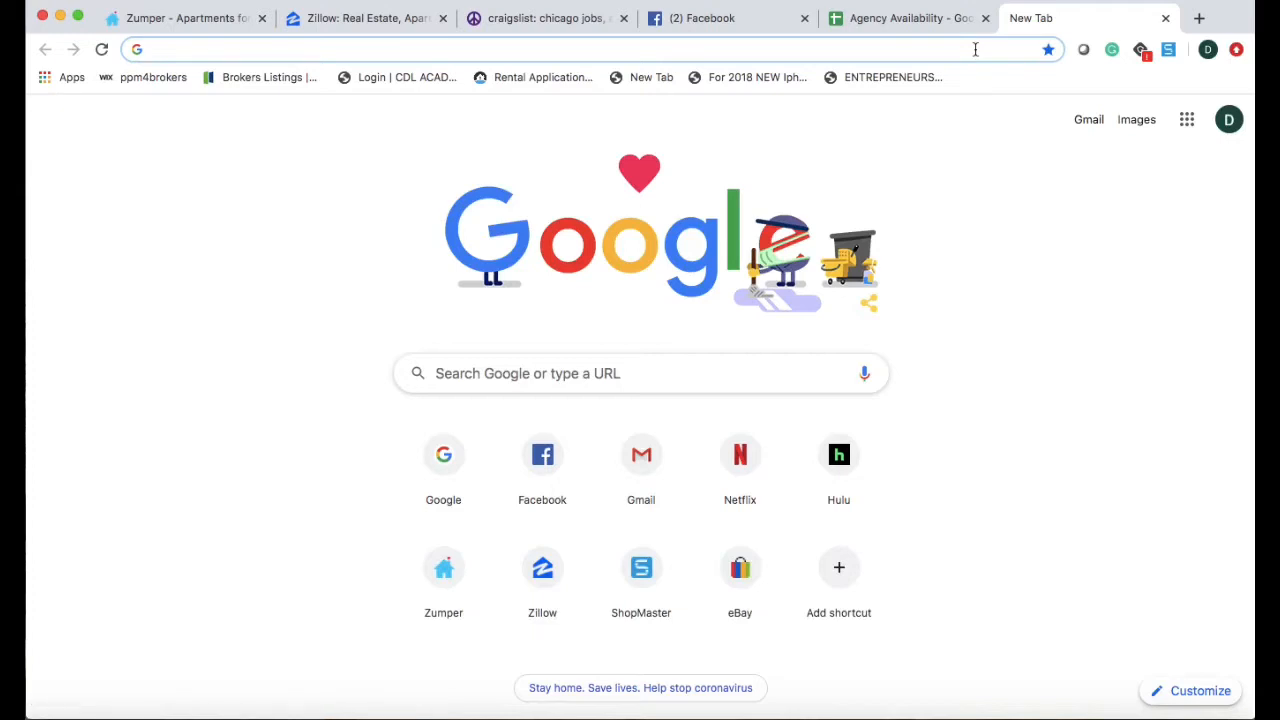
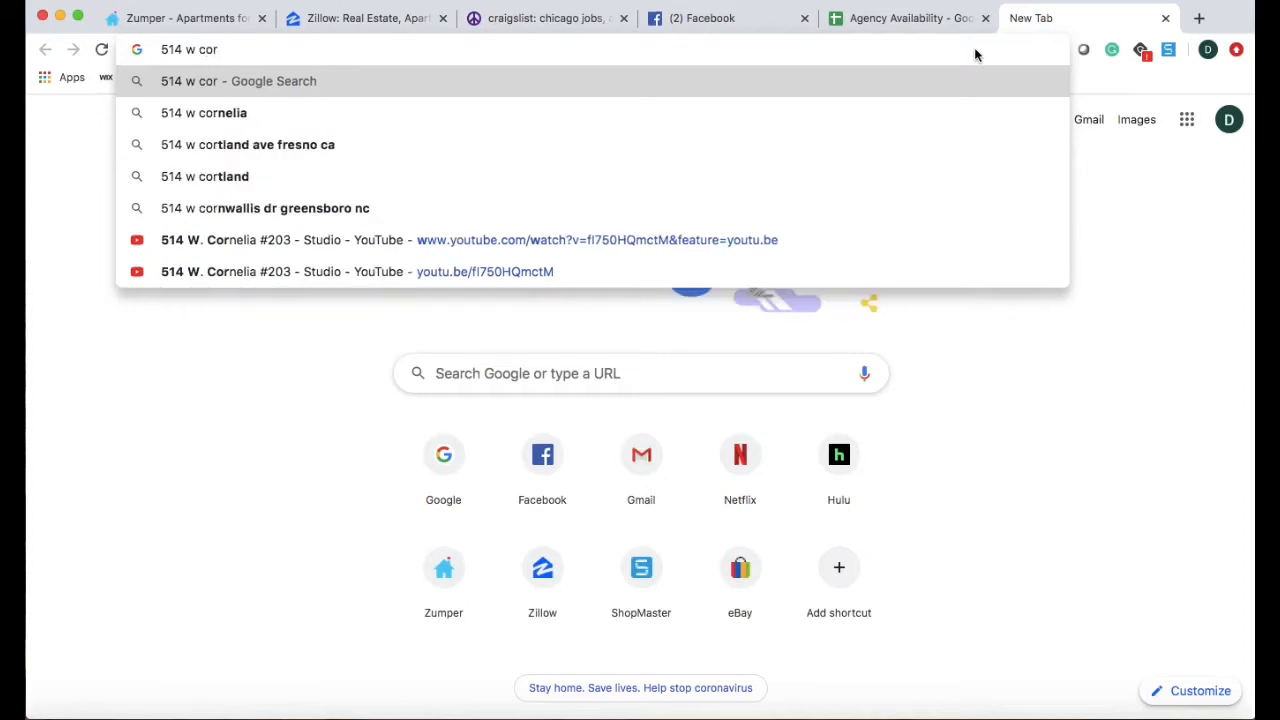
key(Down)
key(Return)
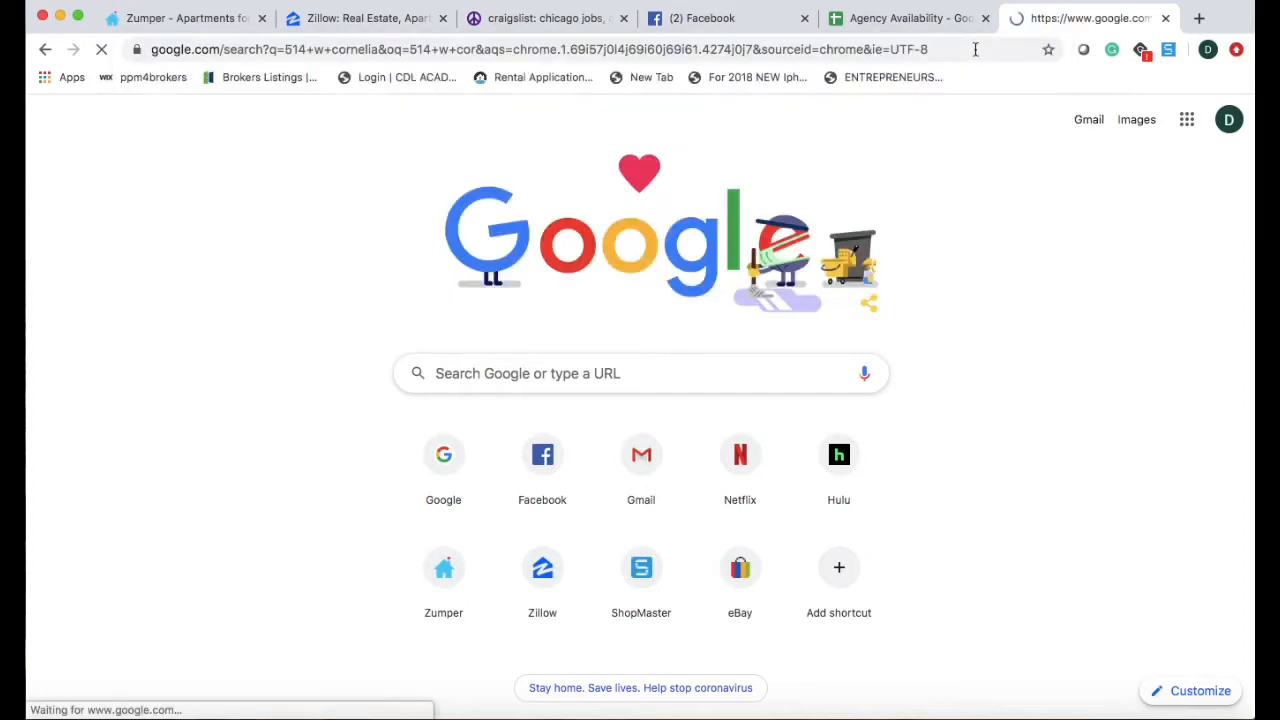
click(473, 410)
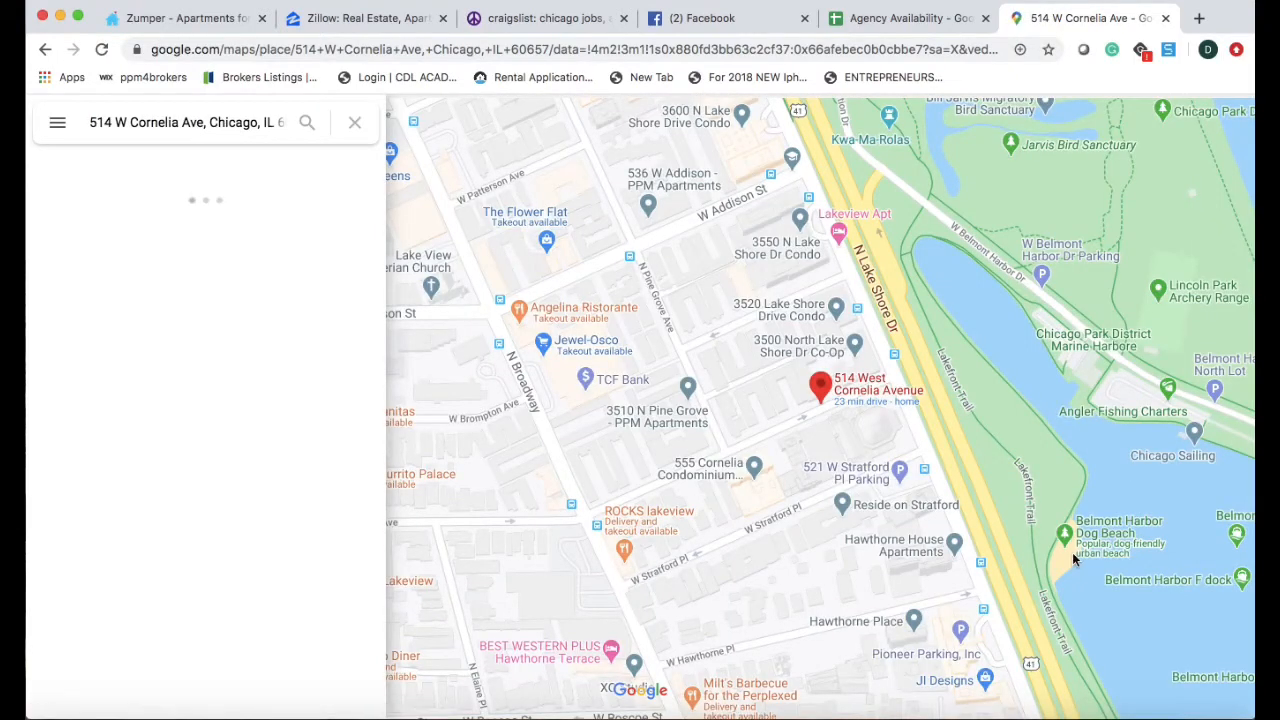
scroll(1072, 552, down, 1)
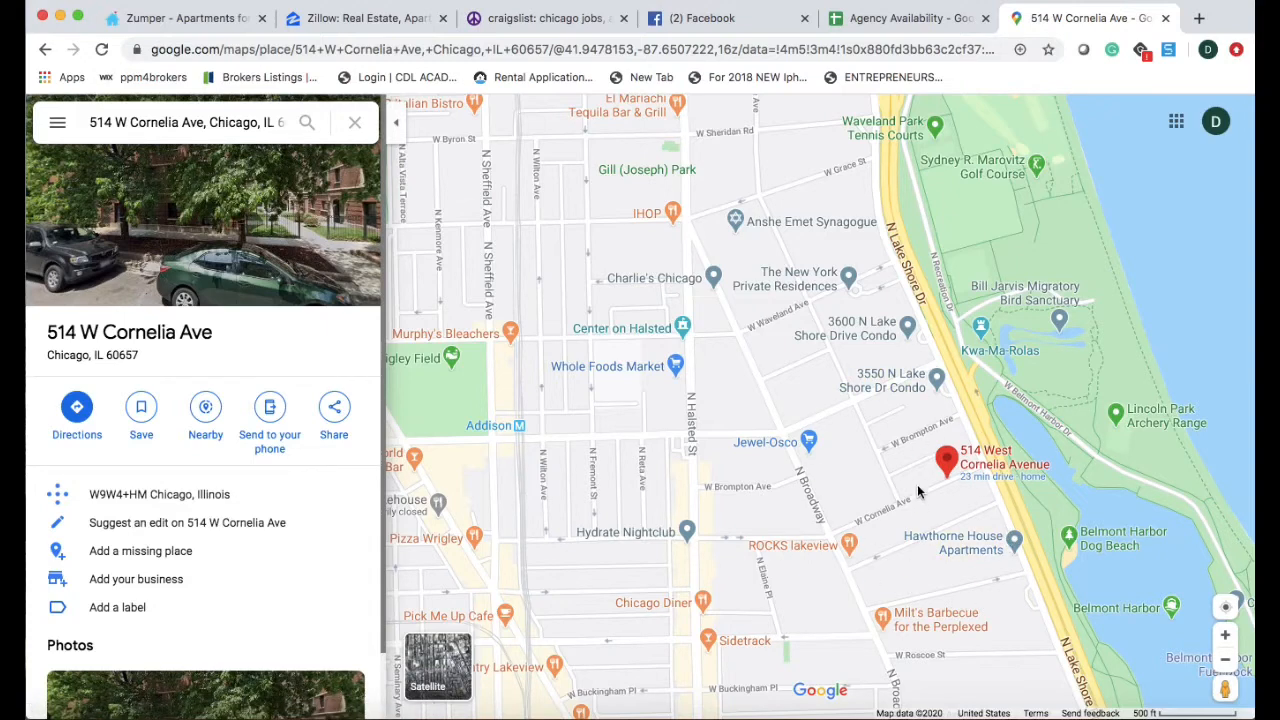
mouse_move(911, 487)
mouse_down()
mouse_move(829, 457)
mouse_move(749, 449)
mouse_move(703, 403)
mouse_up()
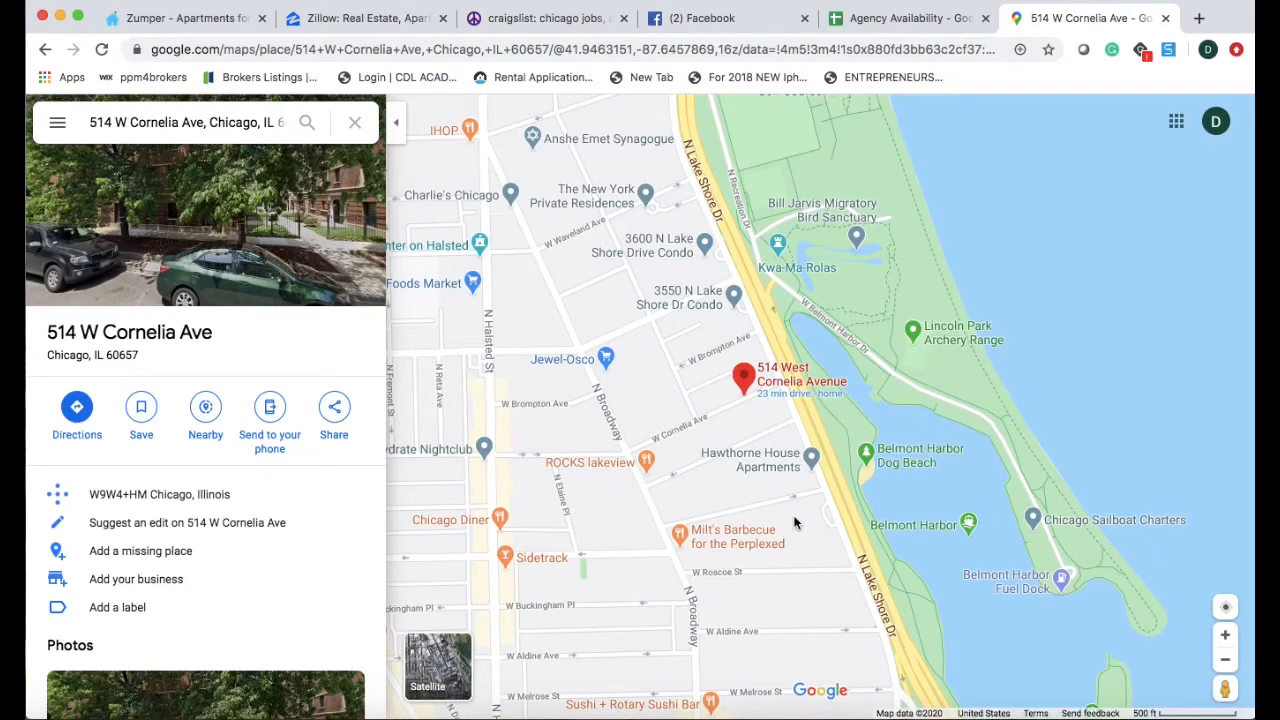
Check each open tab: spreadsheet, map, Zumper, Zillow, craigslist and Facebook, ending on Zumper.
click(928, 18)
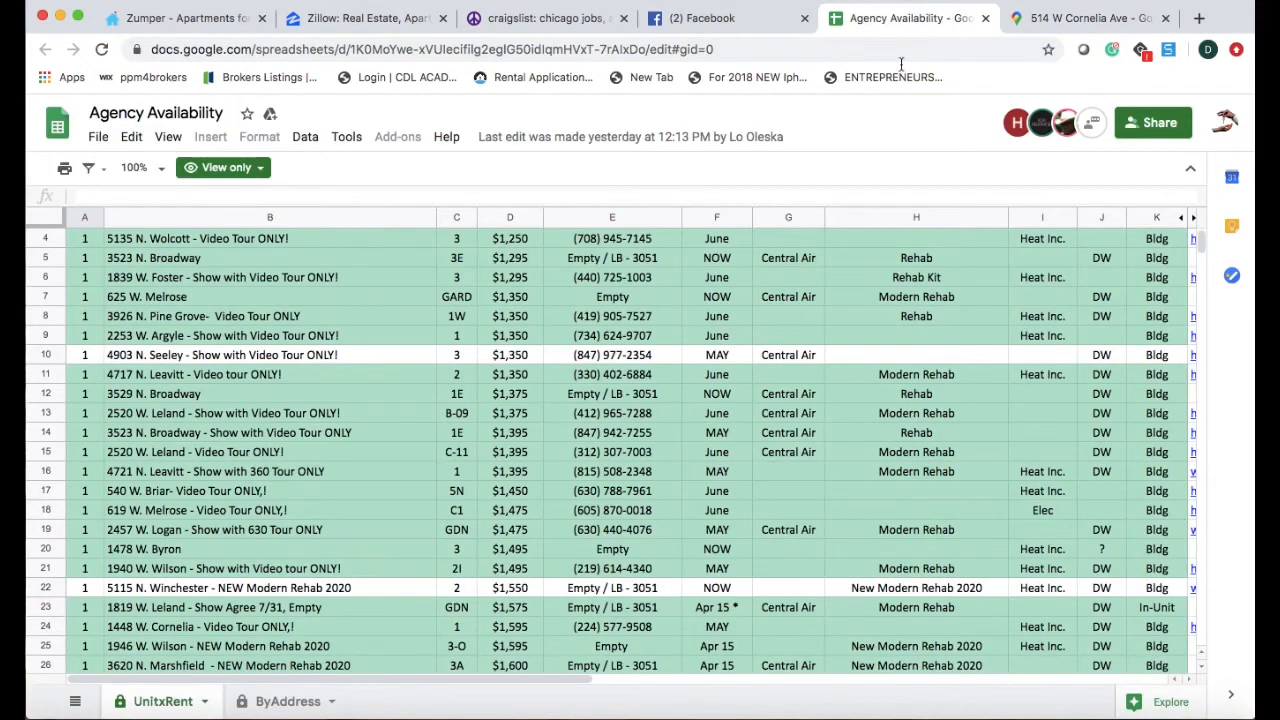
click(1095, 18)
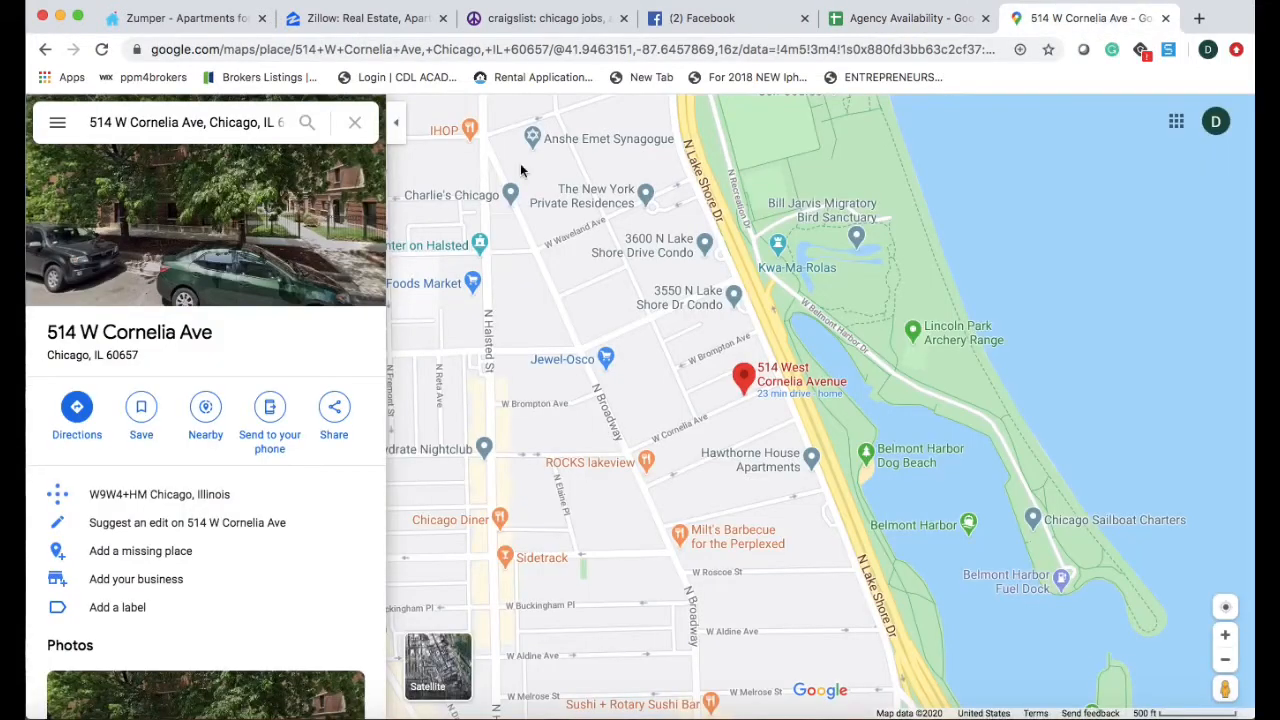
click(216, 20)
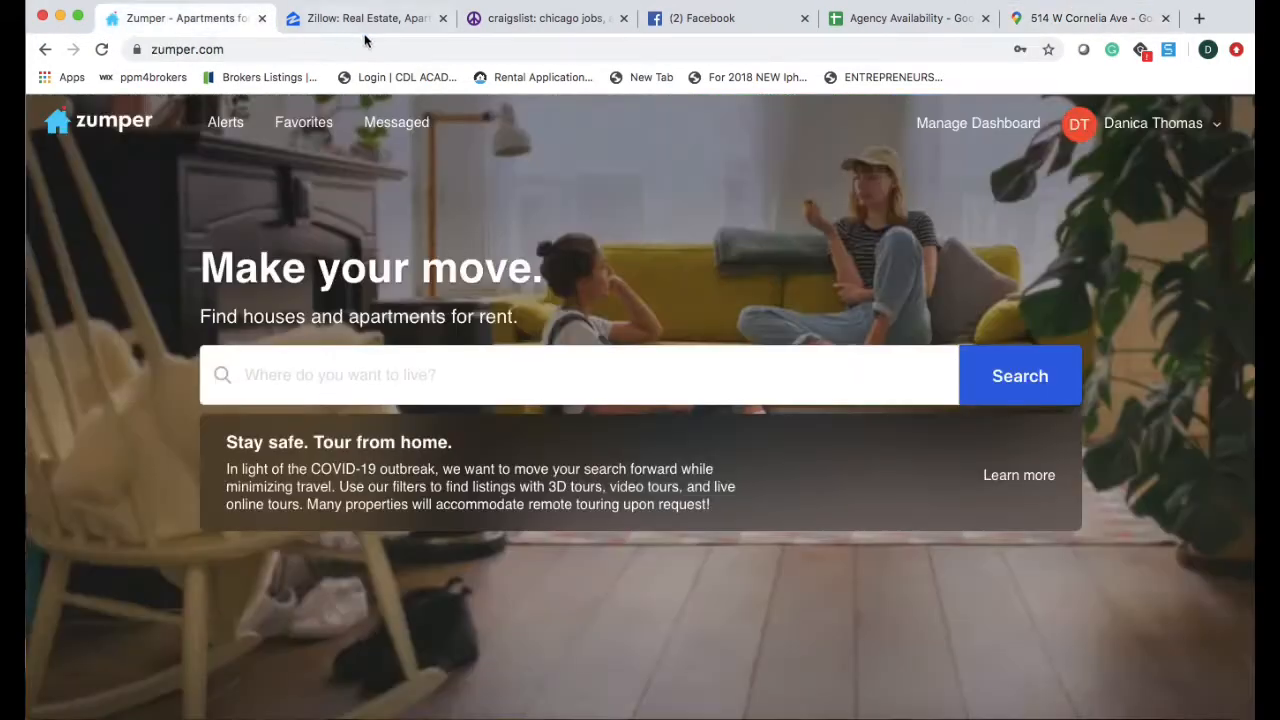
click(362, 20)
click(498, 20)
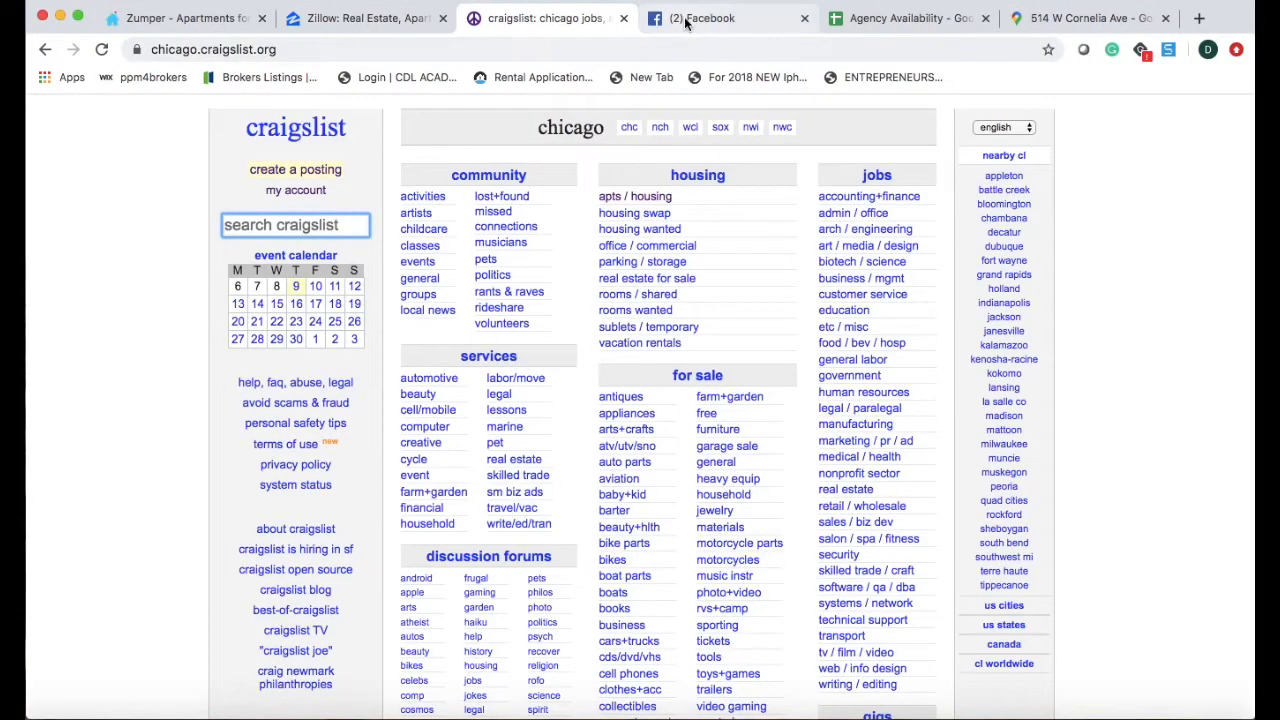
click(680, 18)
click(204, 24)
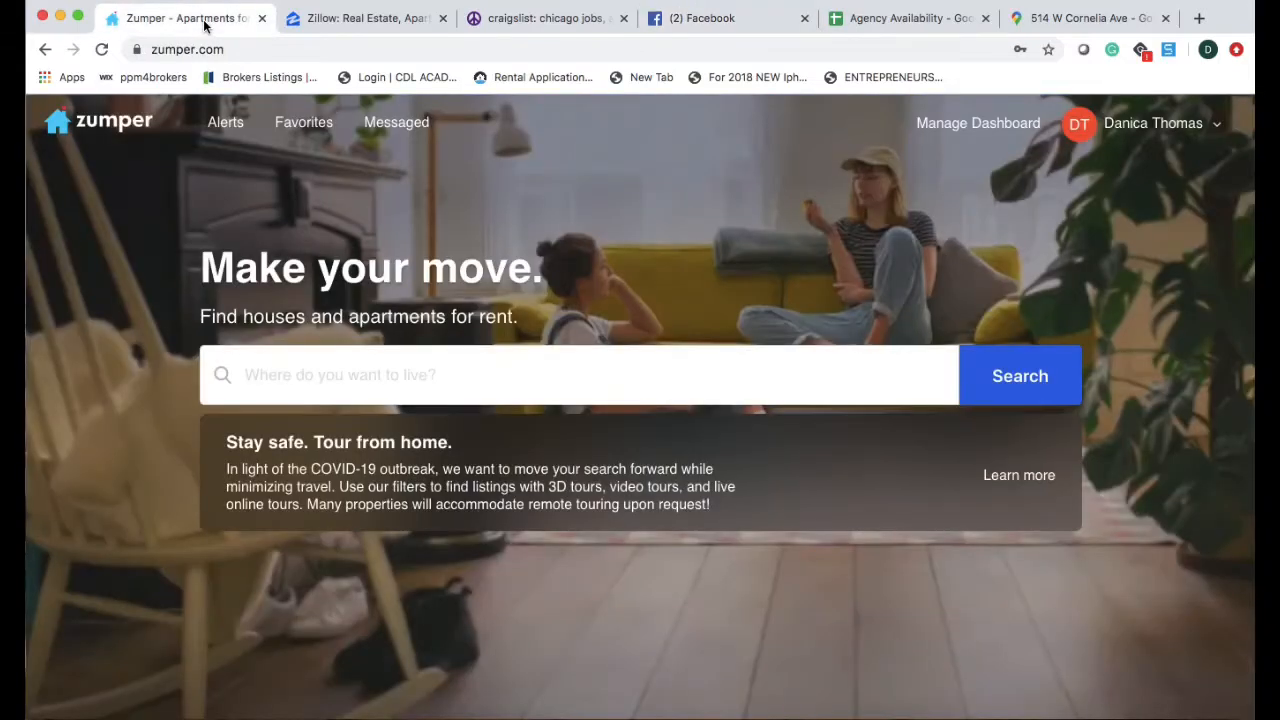
Open Zumper's Manage Dashboard and browse the list of 55 properties.
click(942, 138)
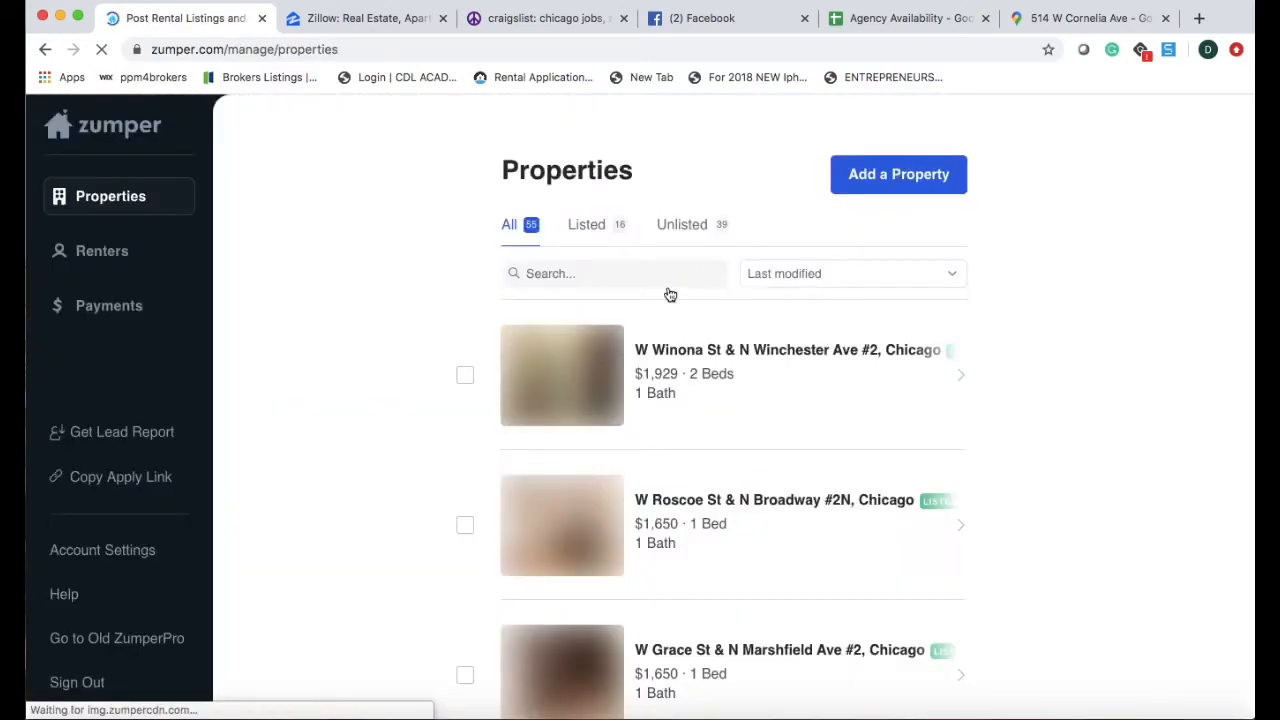
scroll(688, 442, down, 1)
scroll(688, 442, down, 10)
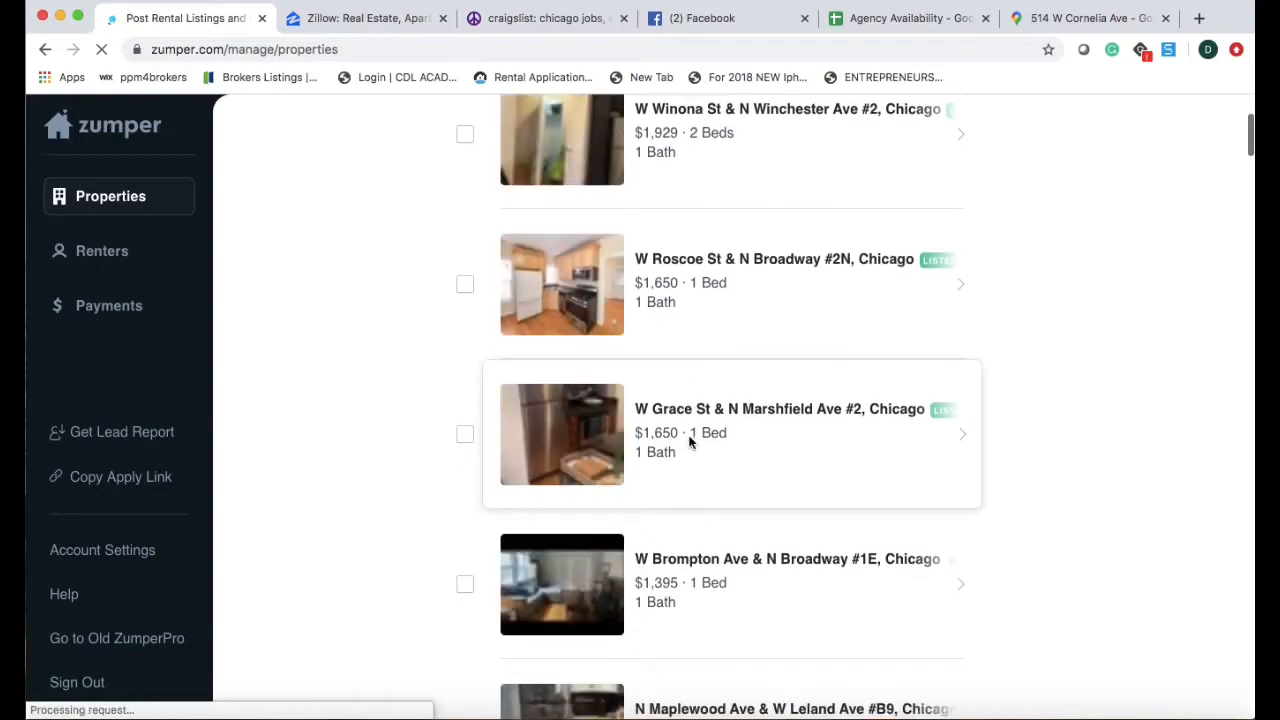
scroll(688, 442, down, 3)
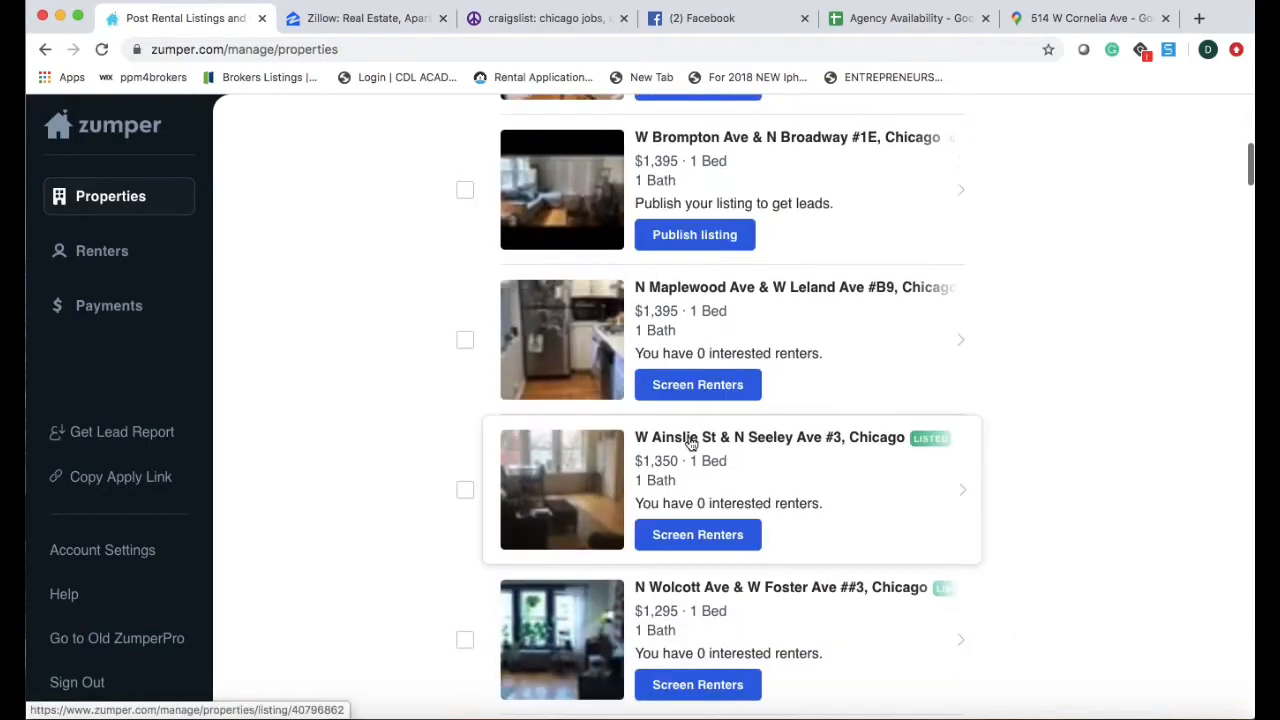
scroll(690, 443, up, 10)
scroll(690, 443, up, 3)
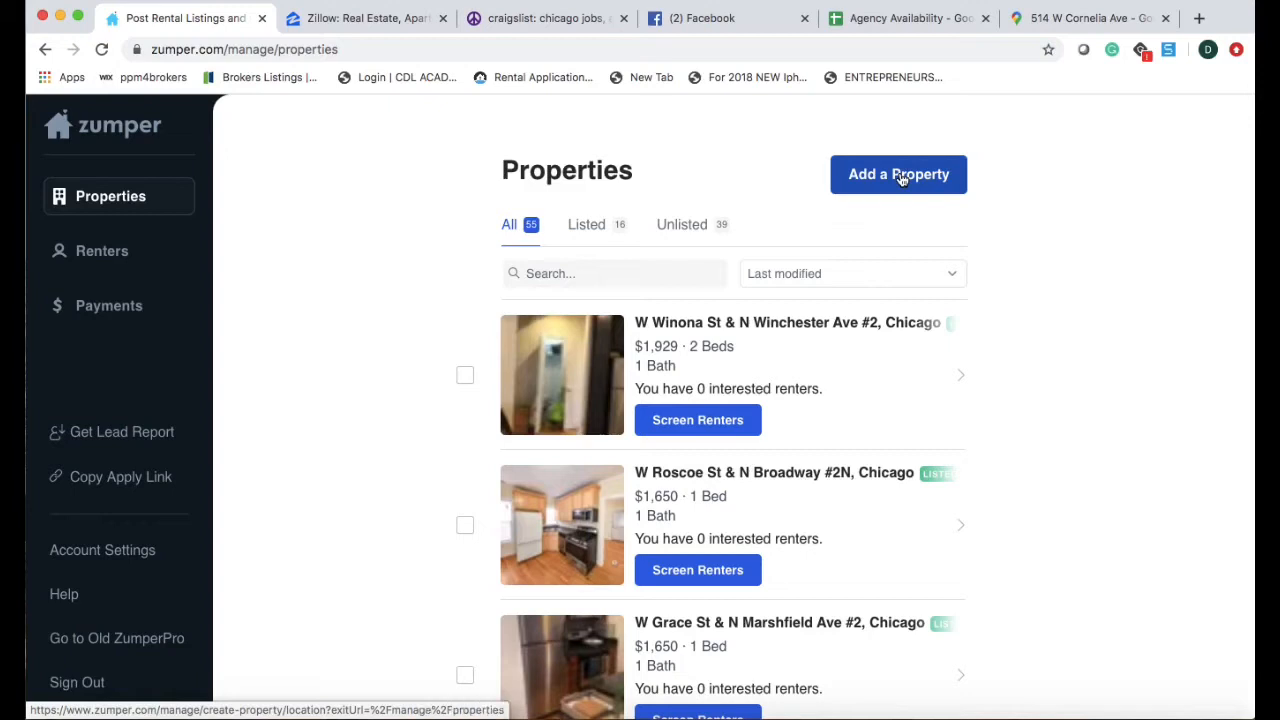
click(901, 177)
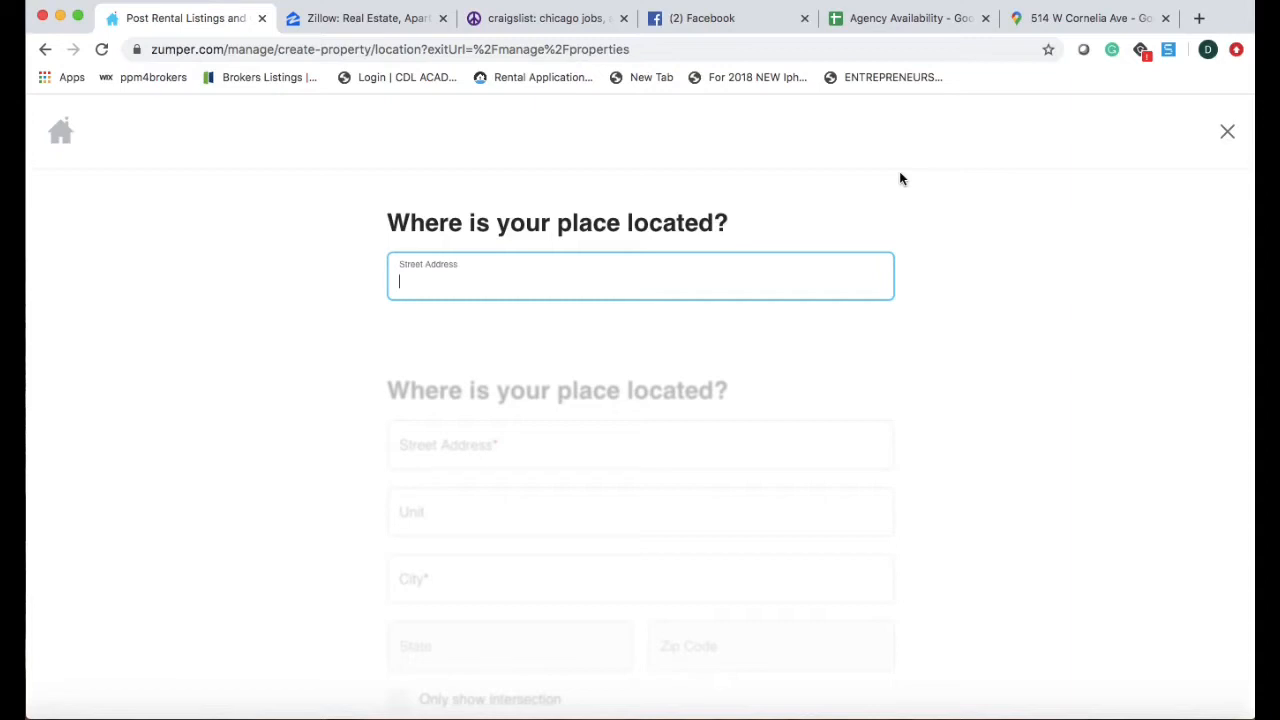
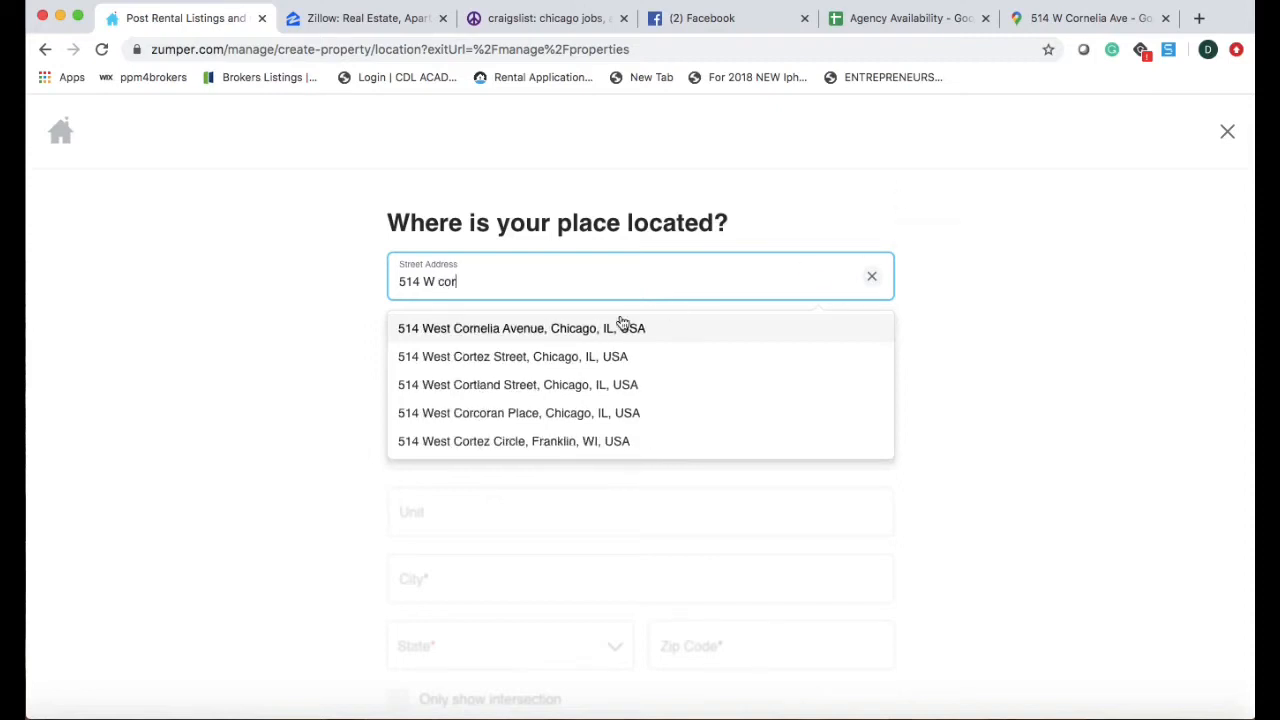
click(598, 329)
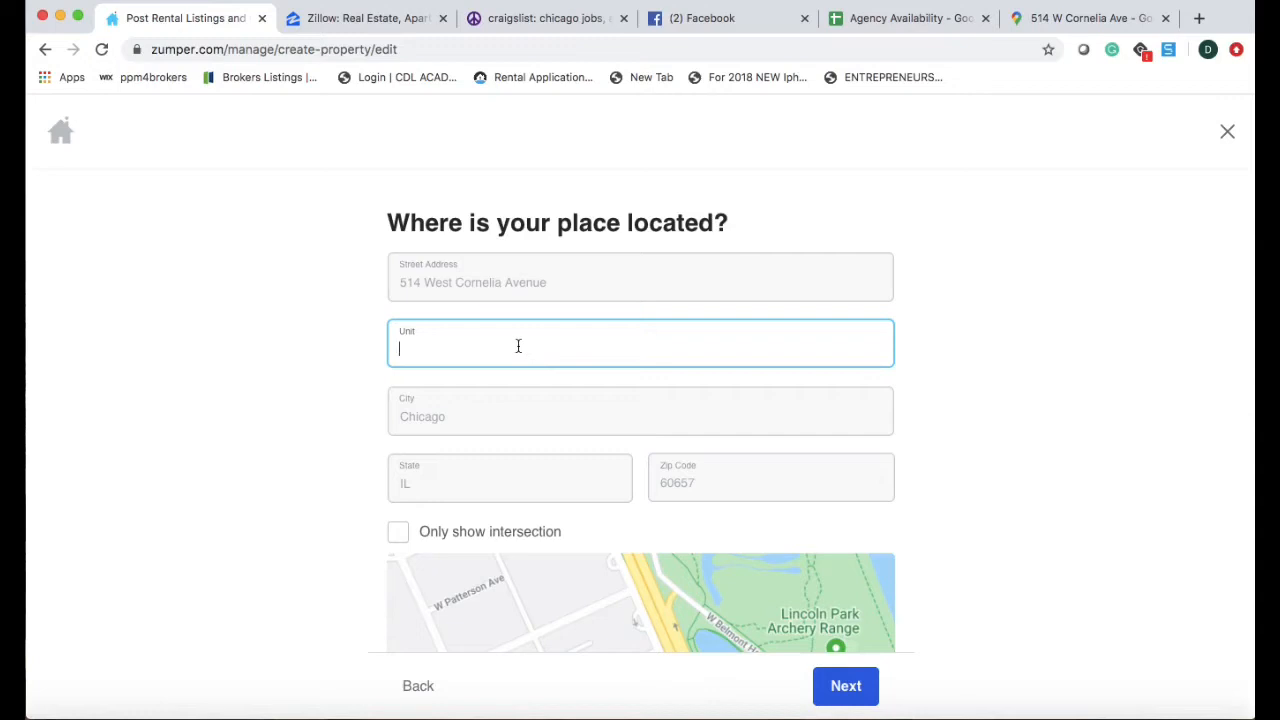
text(203)
Show only the intersection W Cornelia Ave & N Lake Shore Dr and submit the location.
click(400, 532)
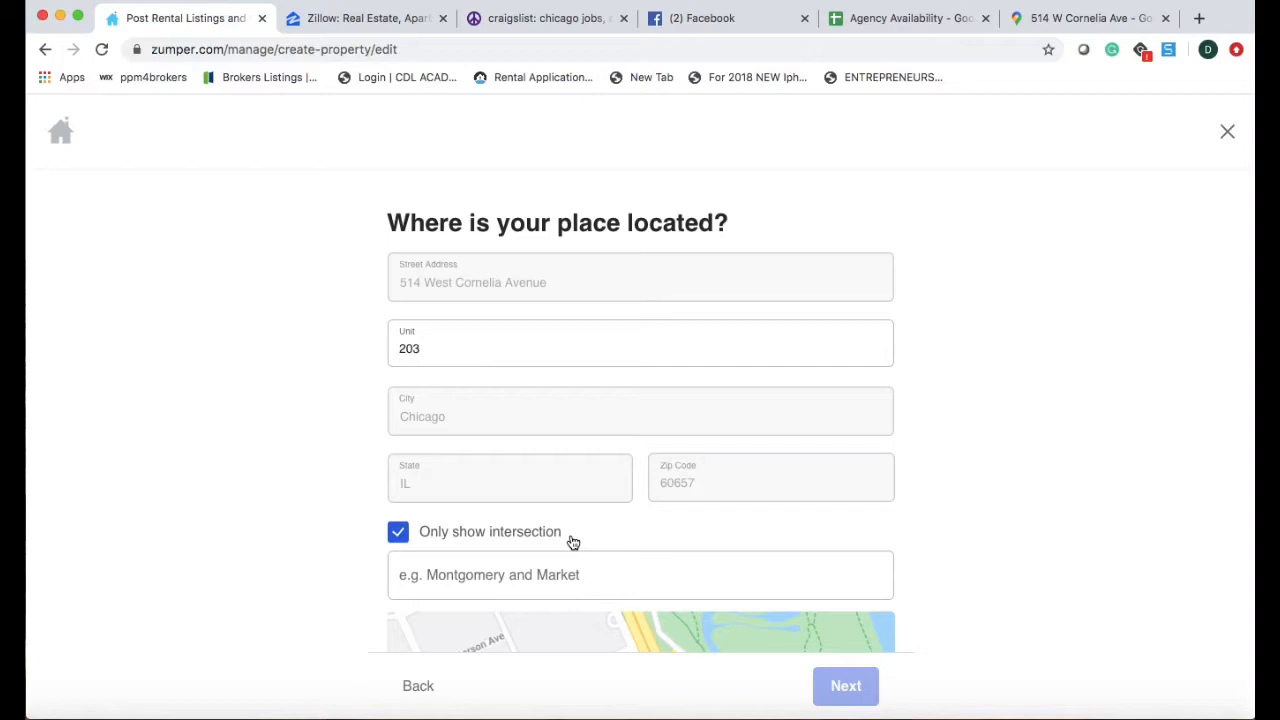
click(548, 585)
scroll(575, 510, down, 2)
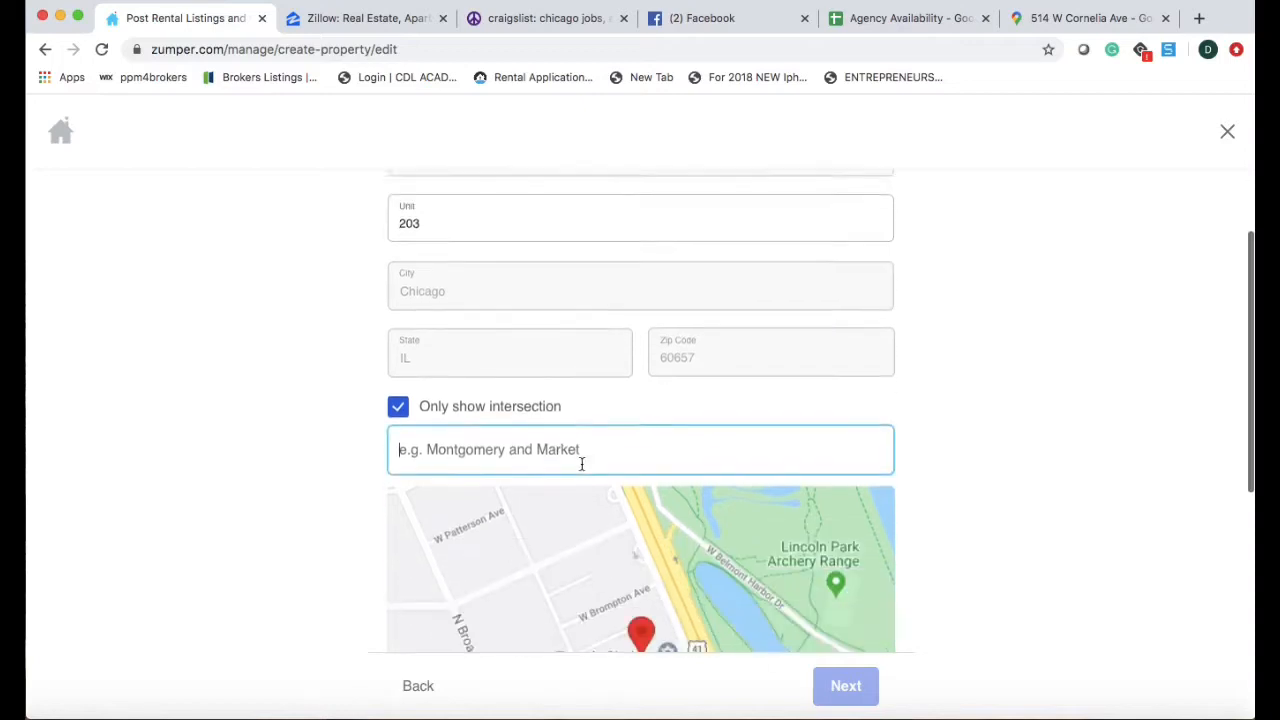
text(cor)
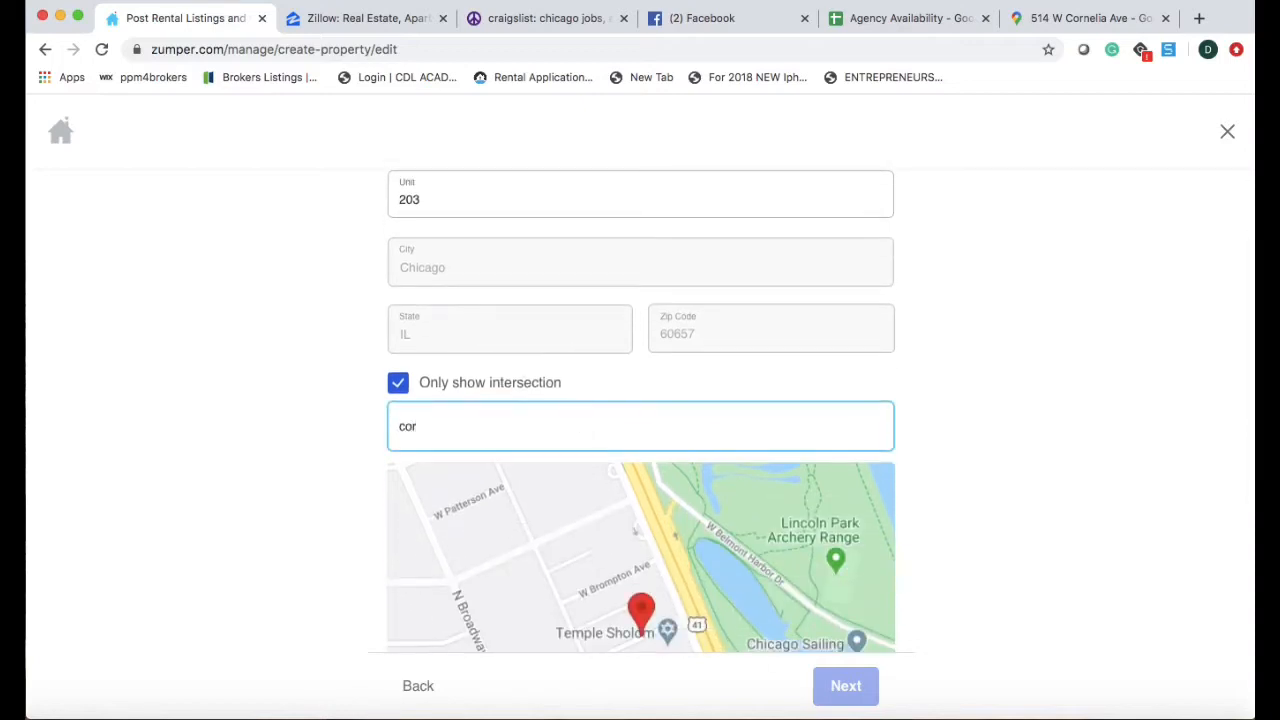
text(nelia)
scroll(683, 563, down, 2)
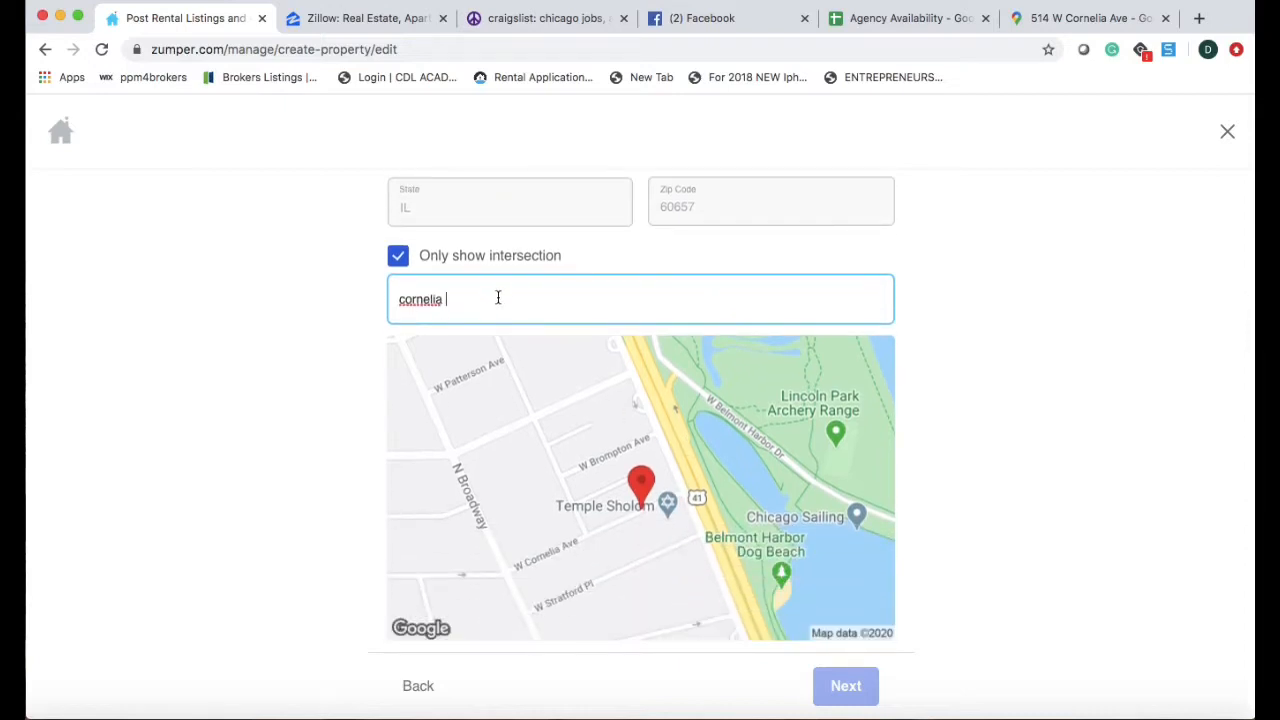
text(lakeshore)
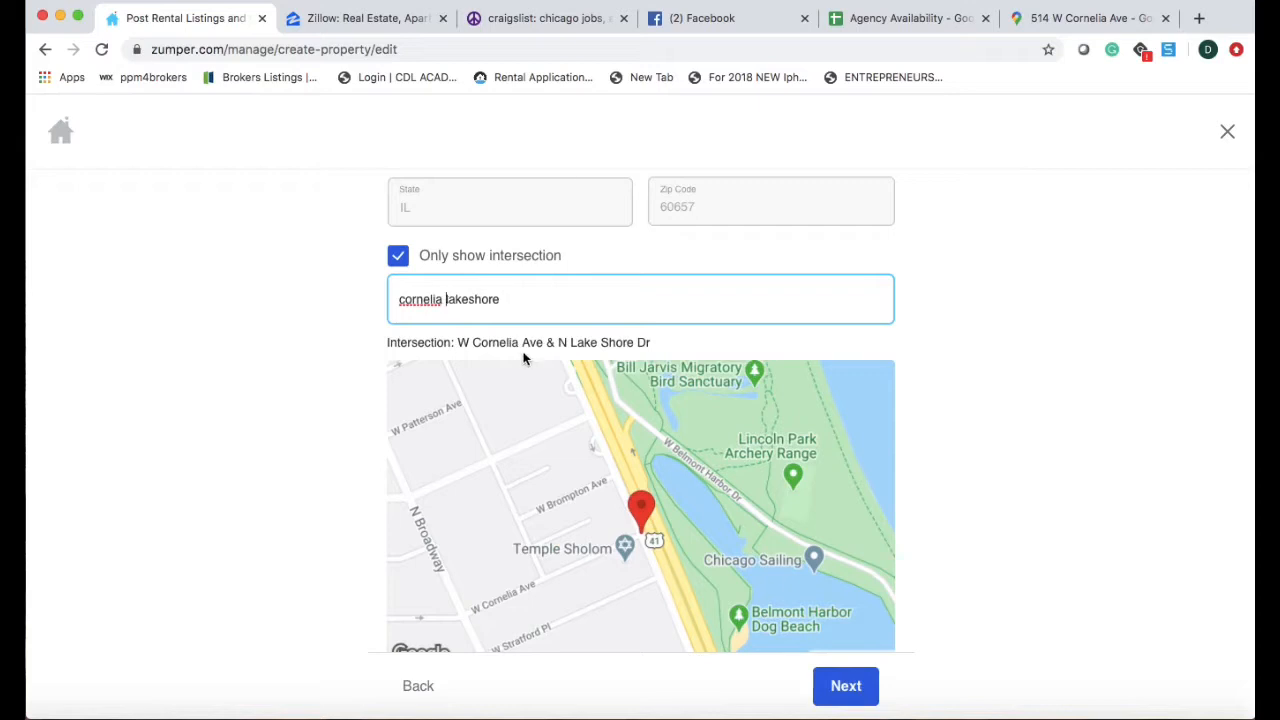
key(Return)
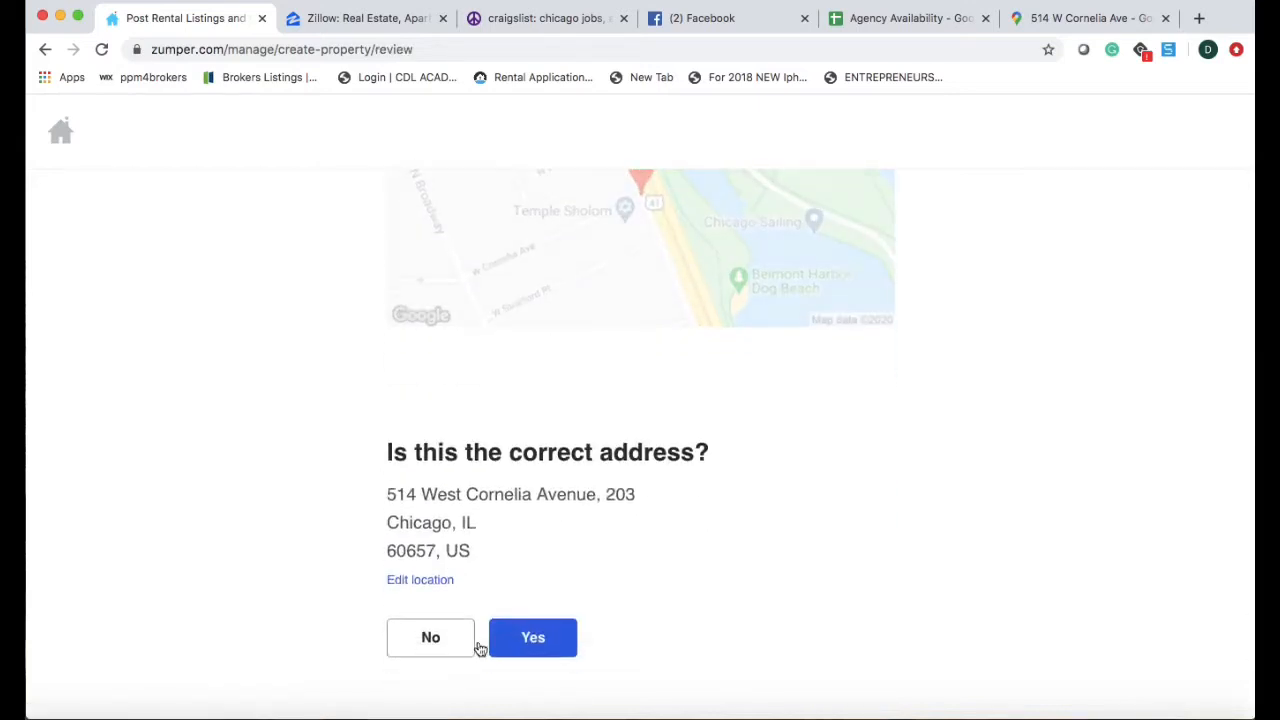
Confirm the address, then set 1 bathroom and Apartment as the property type.
click(543, 641)
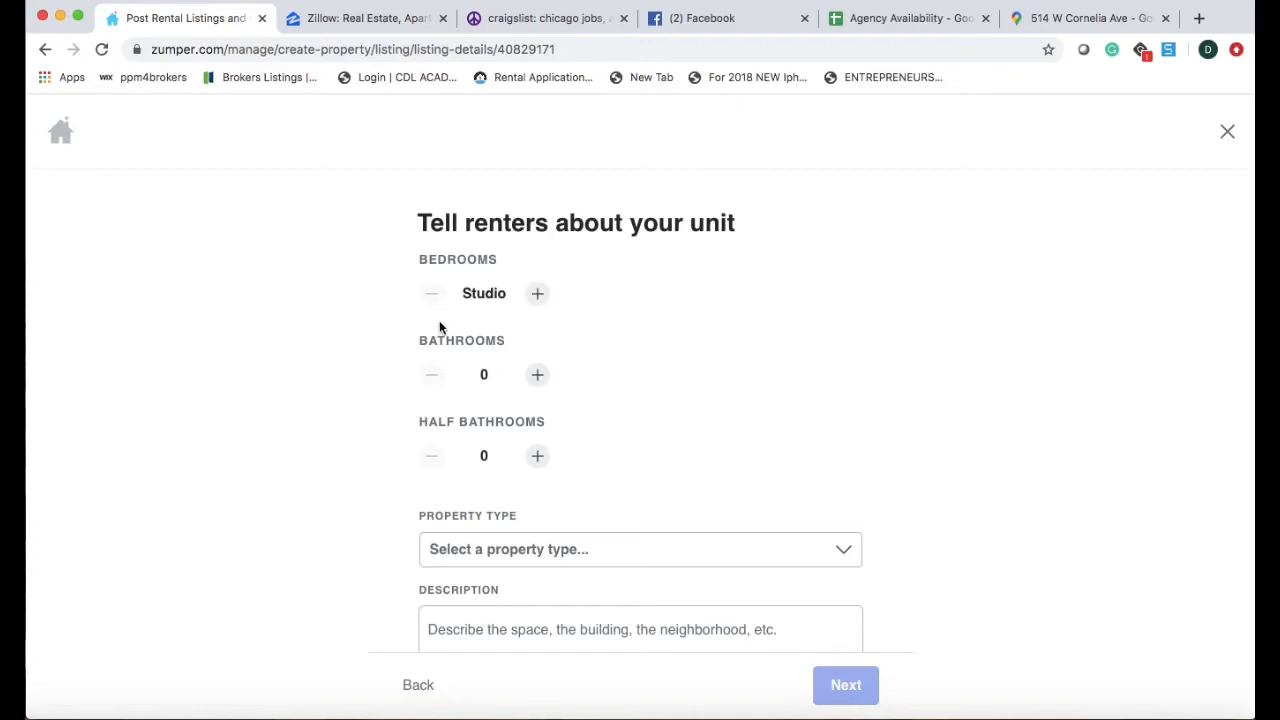
click(538, 377)
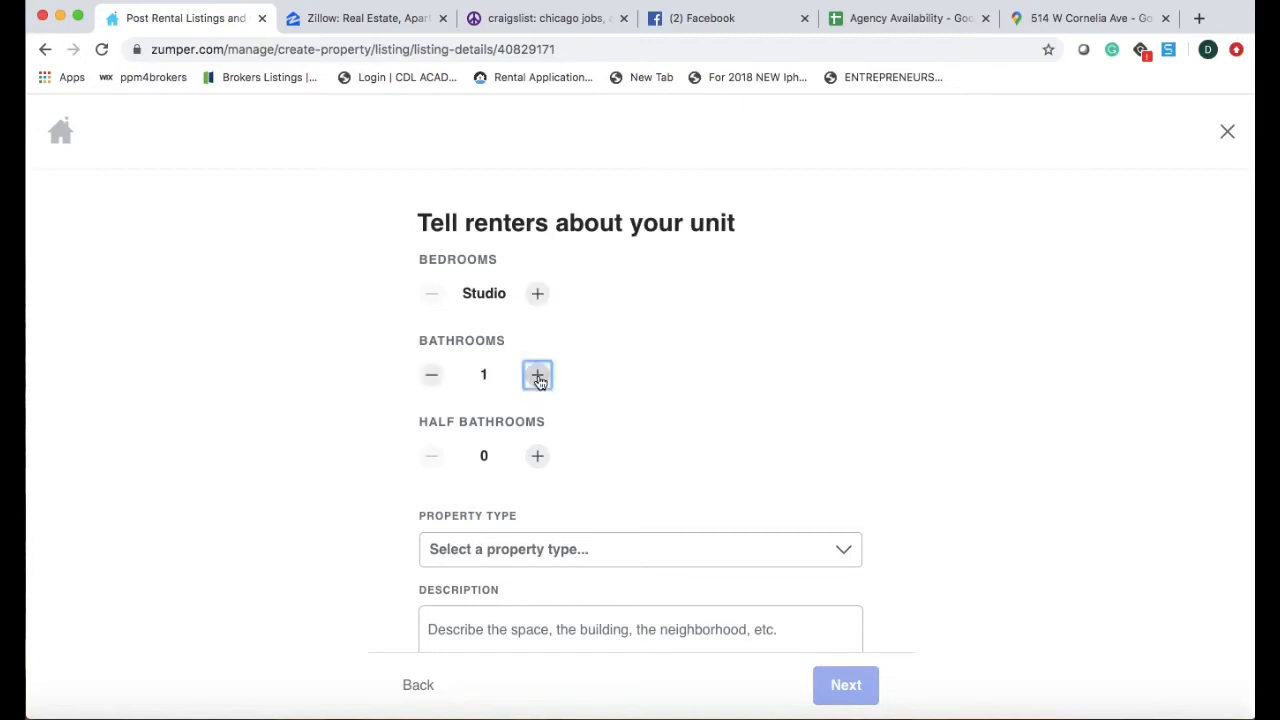
scroll(583, 572, down, 3)
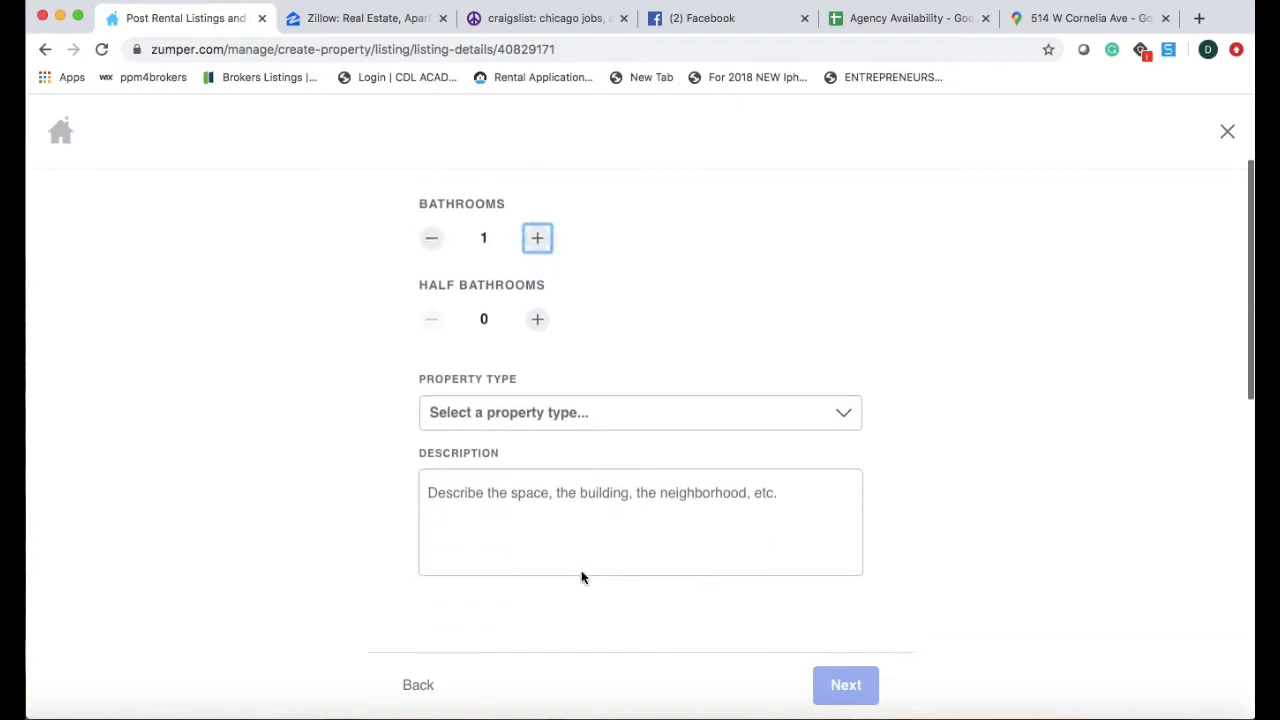
click(574, 430)
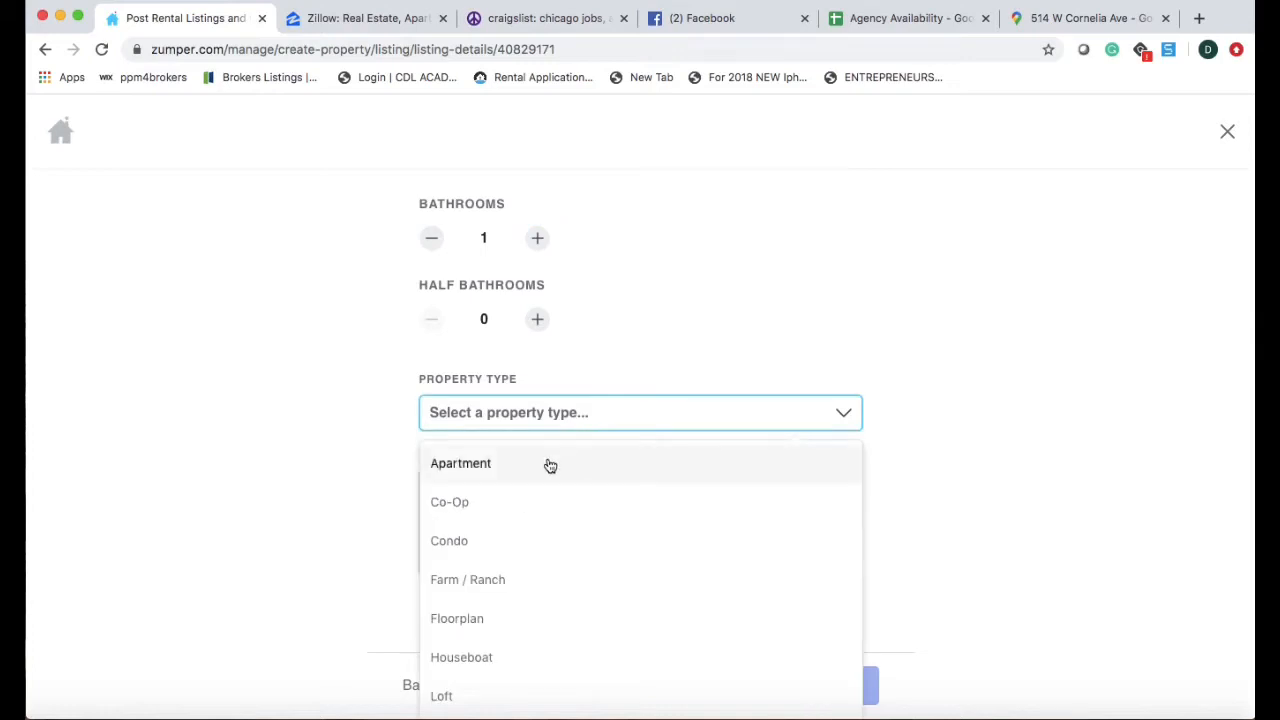
click(549, 465)
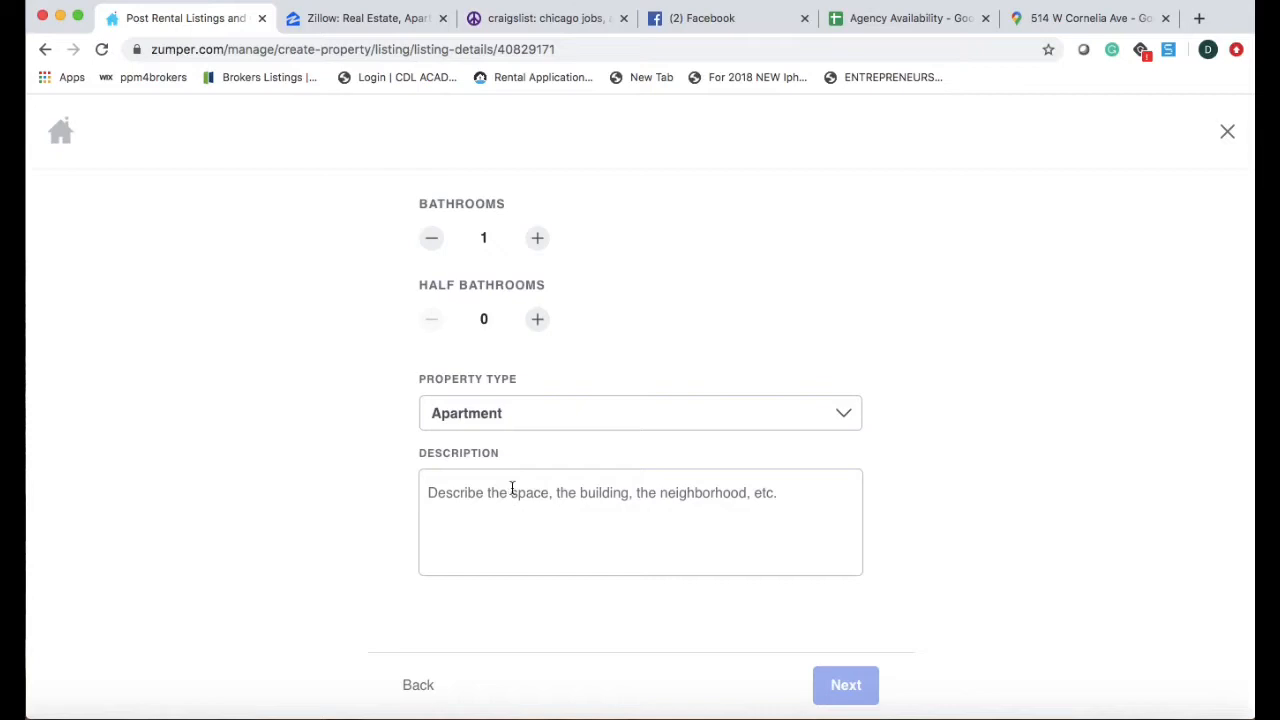
Begin the description: 'Large multi-room studio, with lots of natural light, and hardwood flooring throughout'.
click(512, 488)
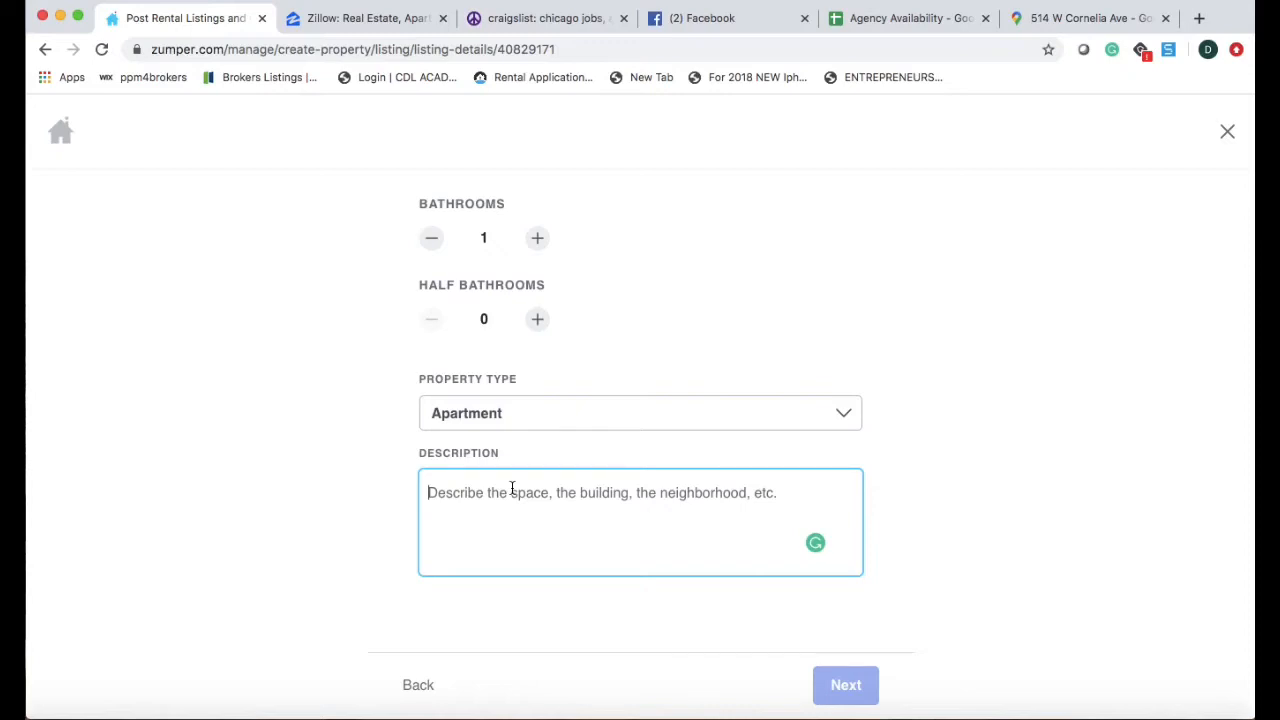
text(Lar)
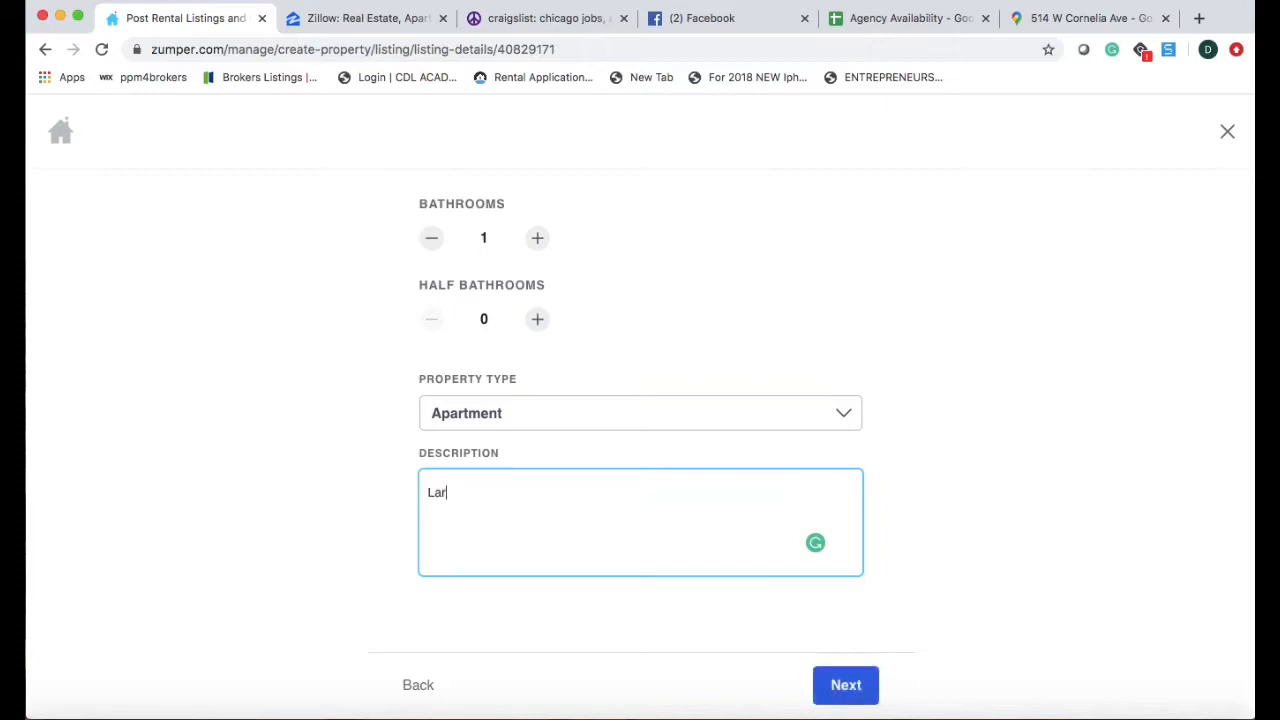
text(ge multi-room studio)
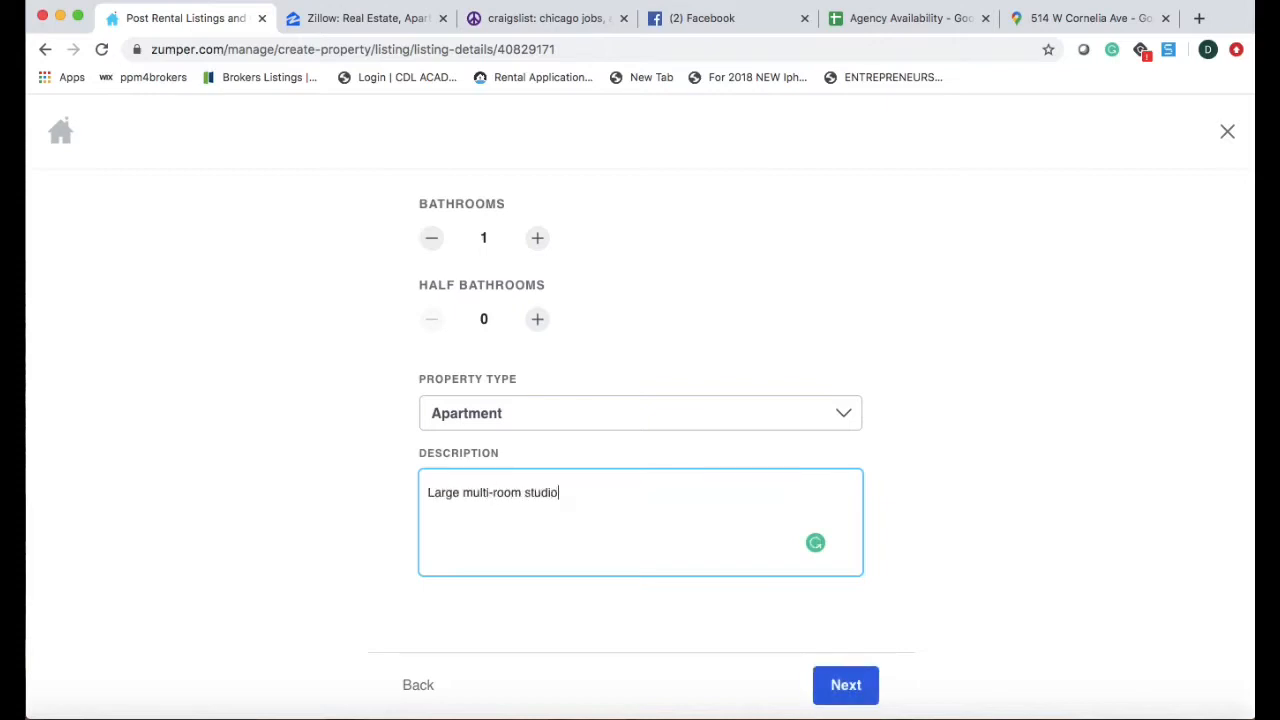
text(, with lots of natural light)
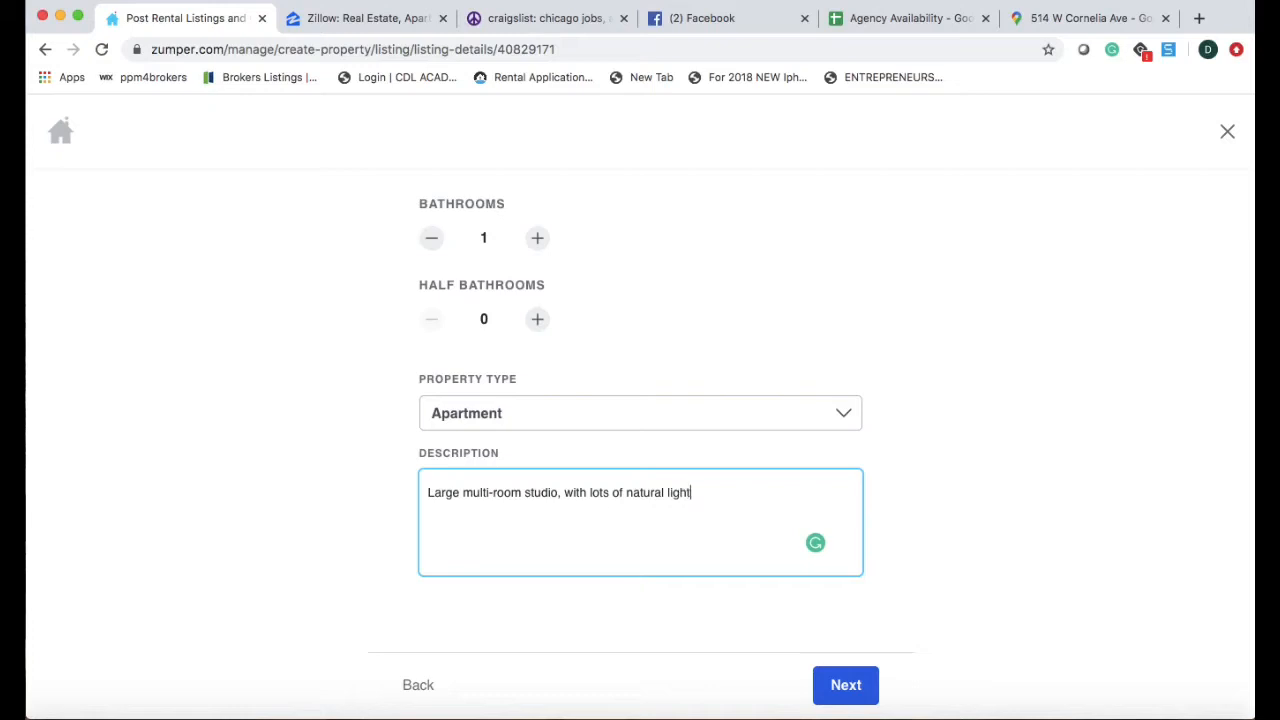
text(, and hardwood flooring t)
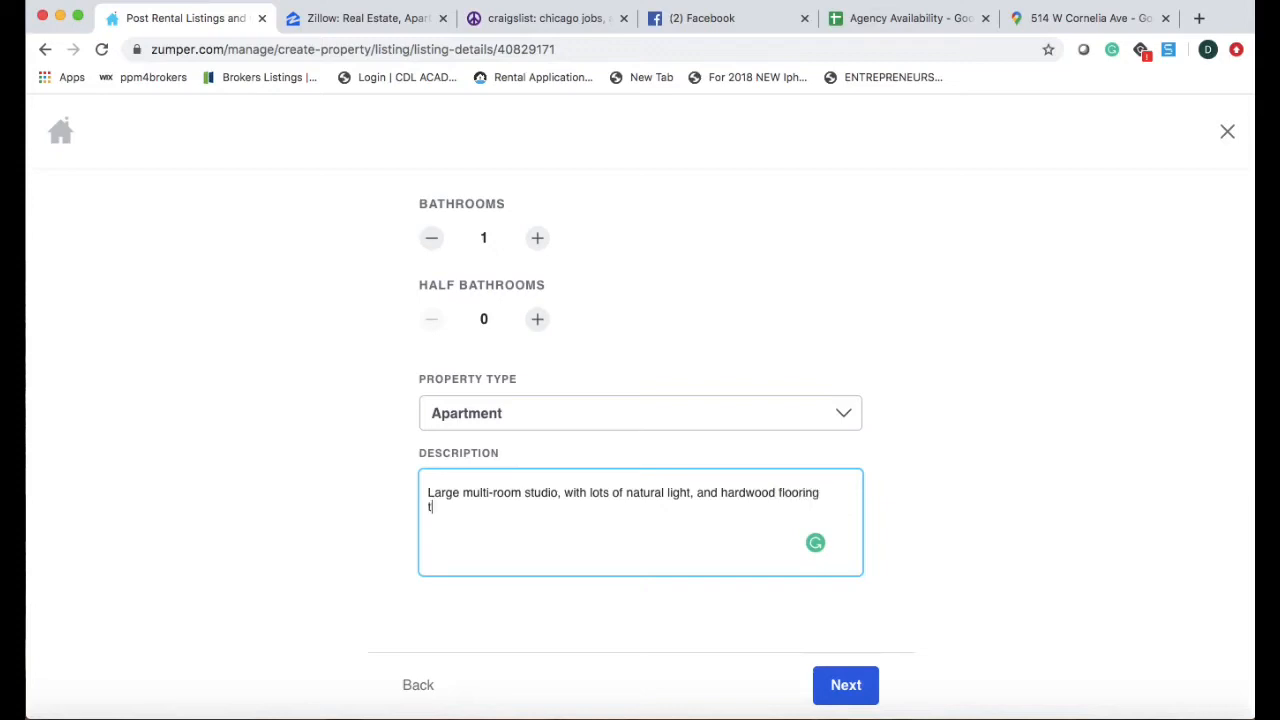
text(hroughout. The studio ha)
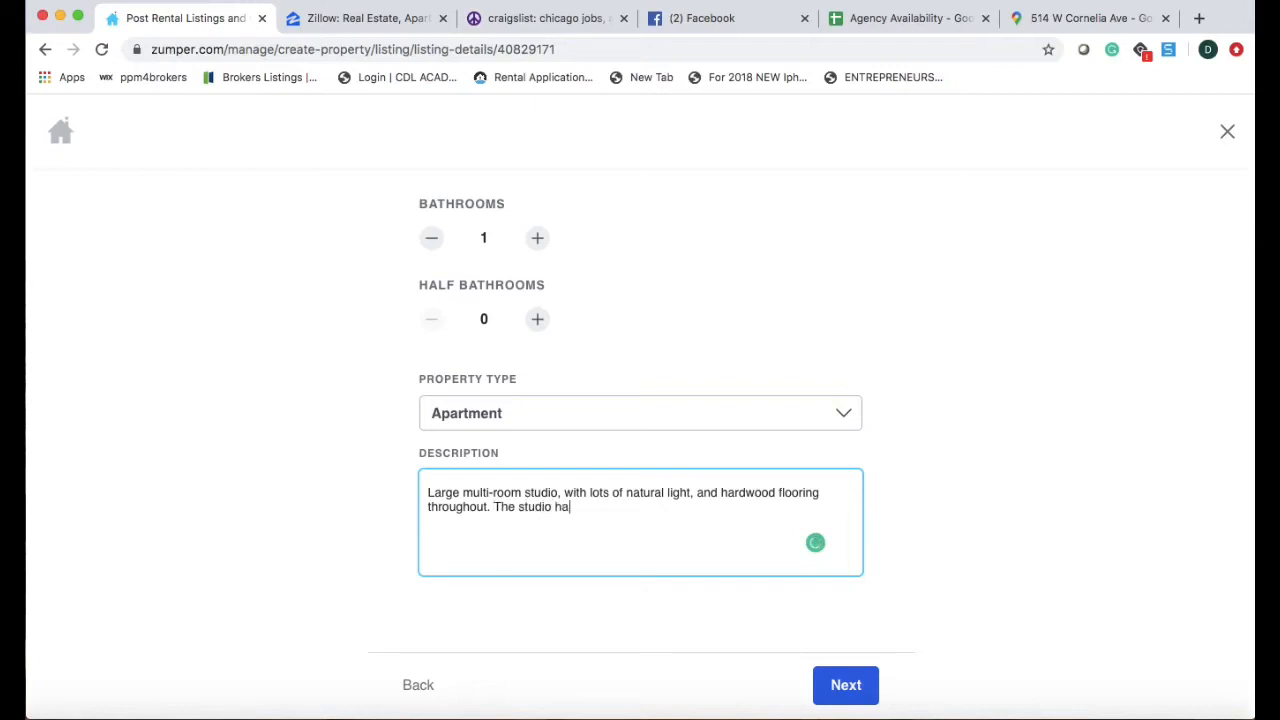
text(s a large separated kit)
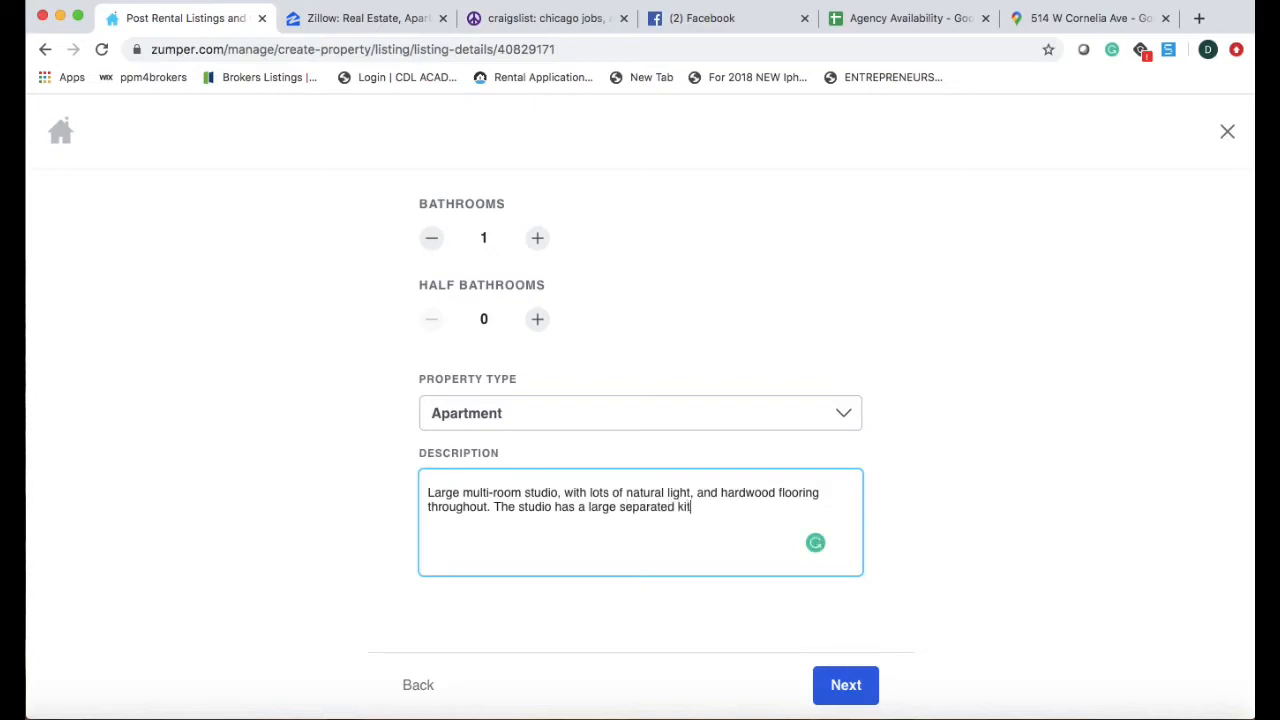
text(chen and)
click(1040, 22)
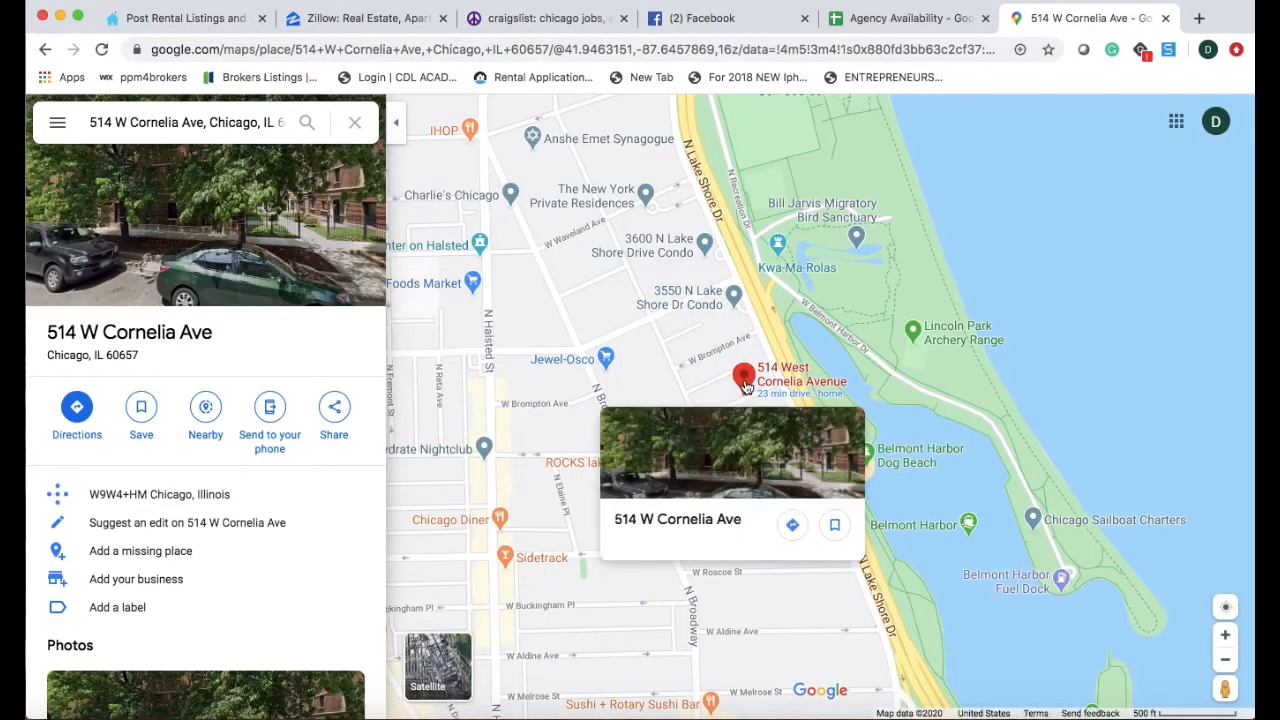
Add the great Lakeview location, a virtual-tour line with the agent's name and phone, and 'Apartment Features:'.
click(895, 19)
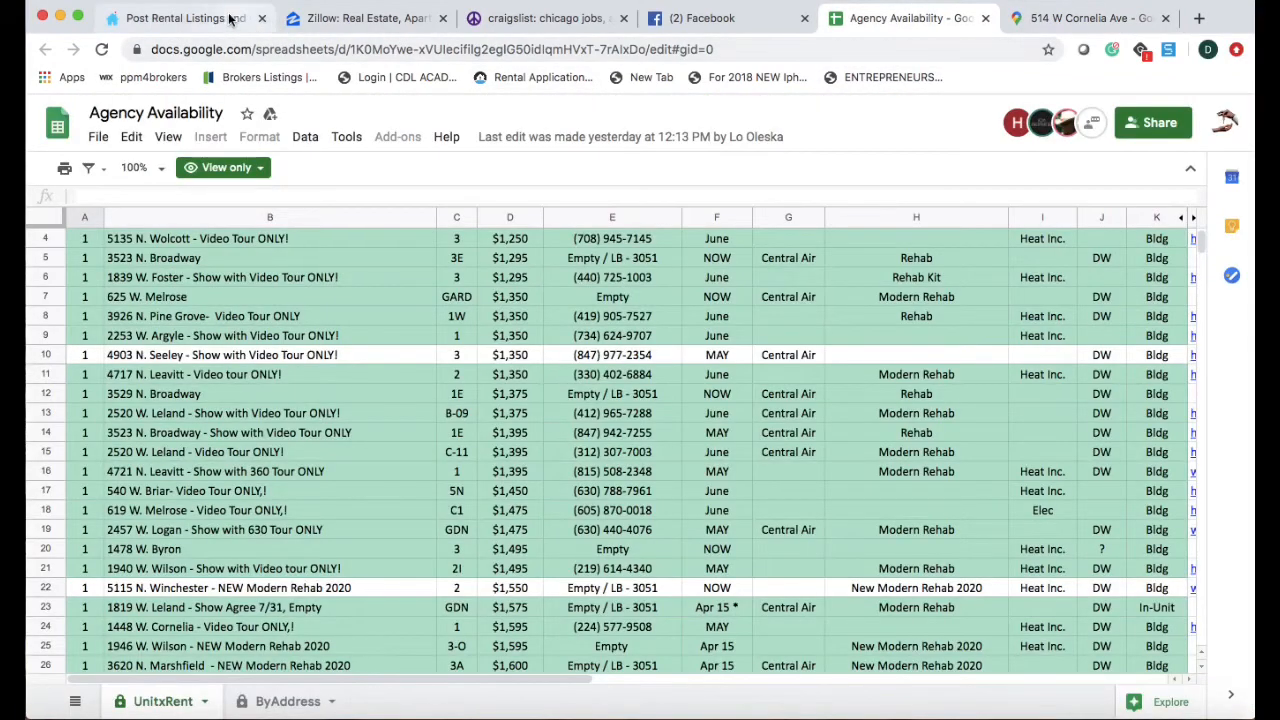
click(230, 18)
text(located i)
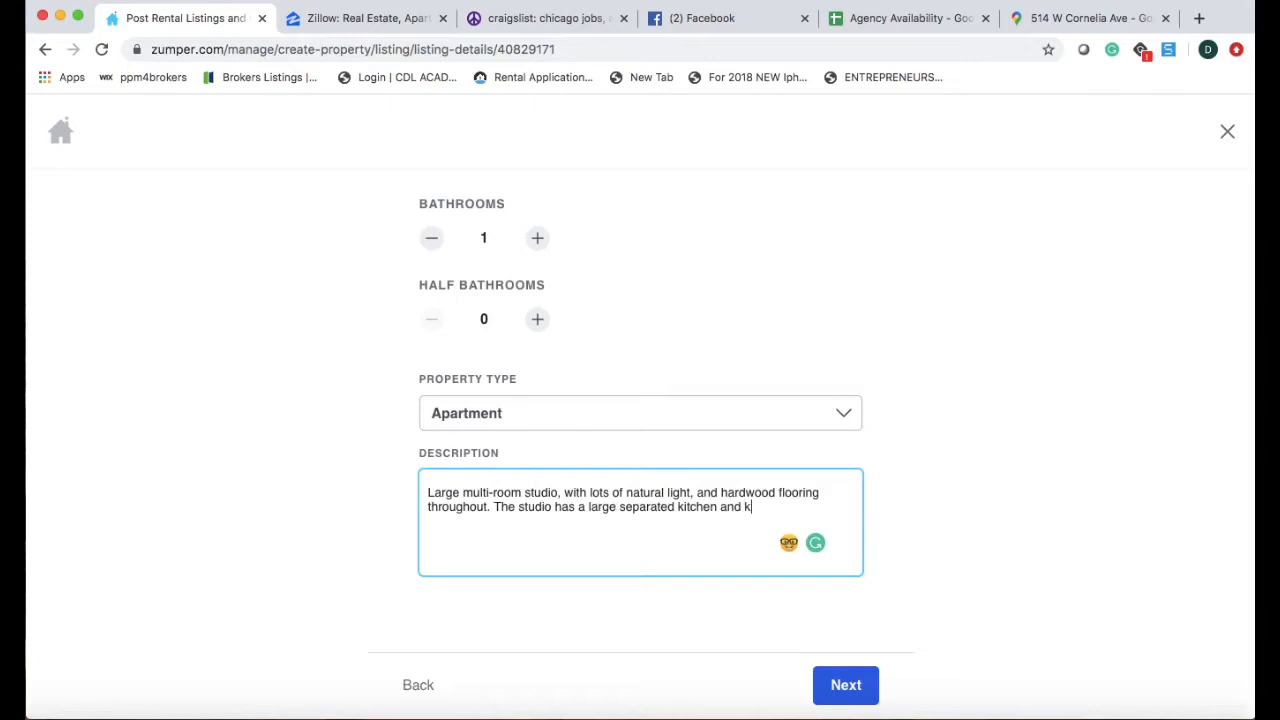
text(n a great lakeview location.)
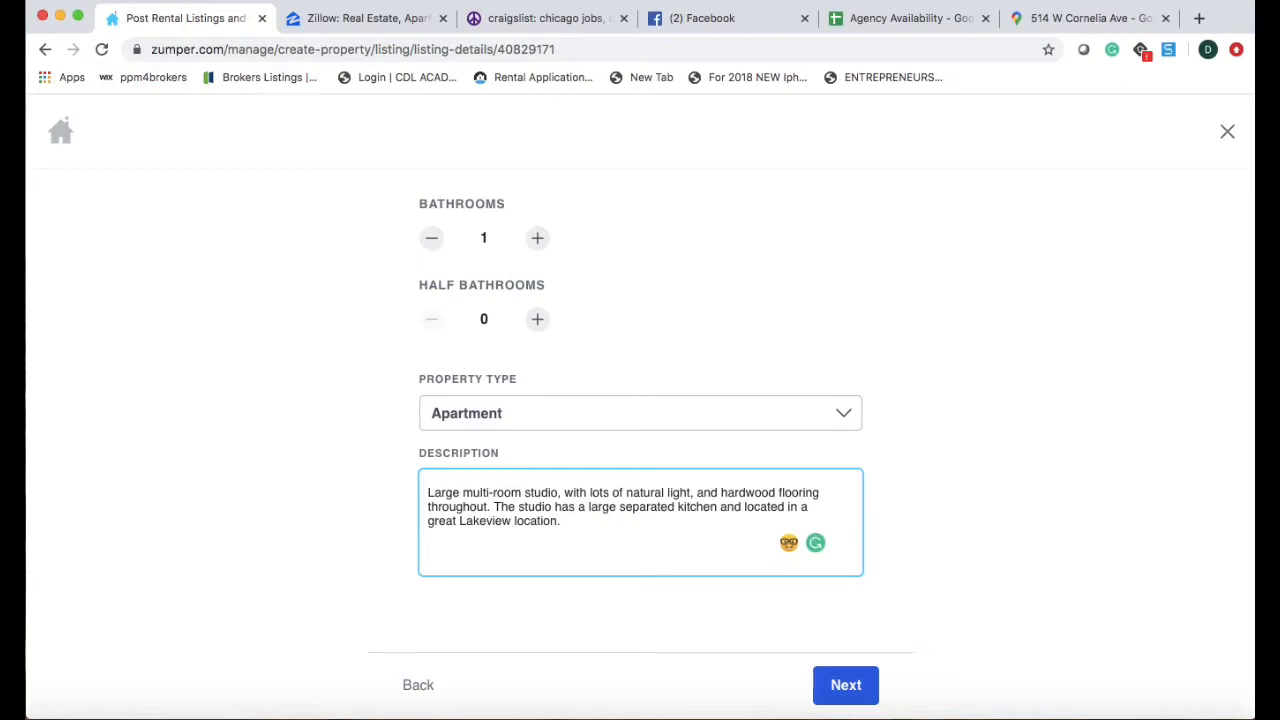
text(To schedule a virtual to)
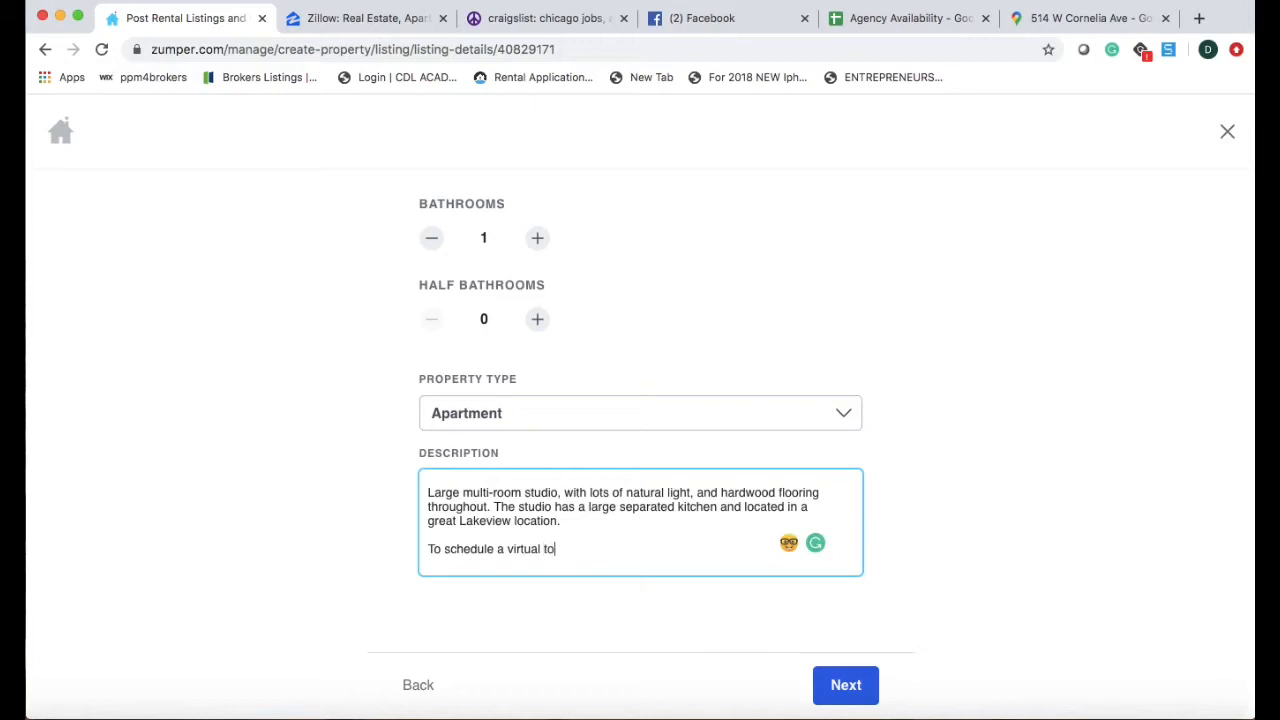
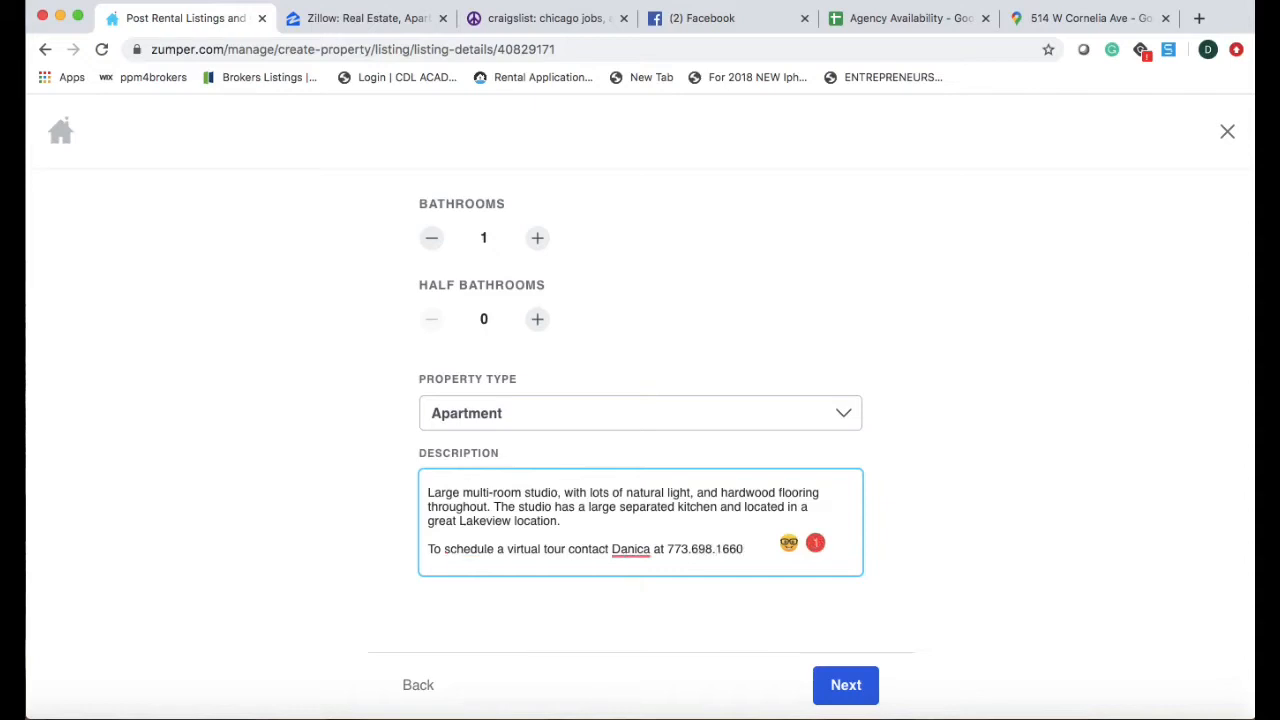
key(Return)
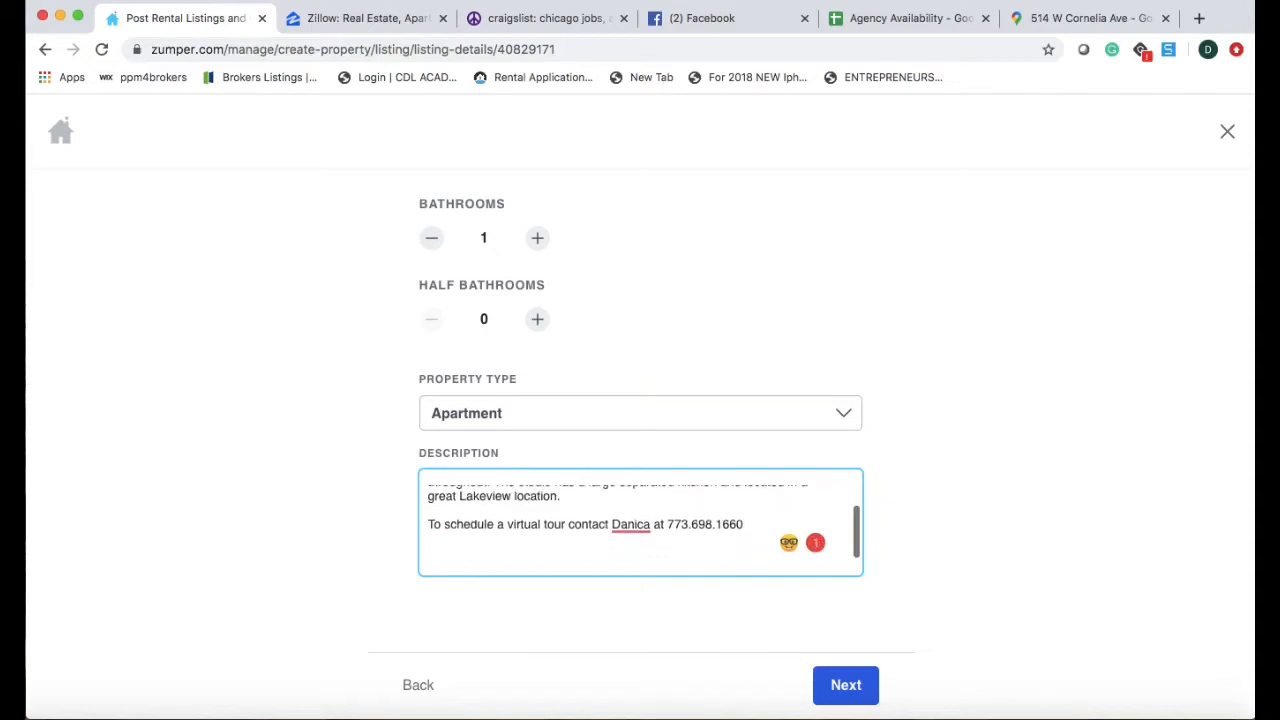
text(Apartment)
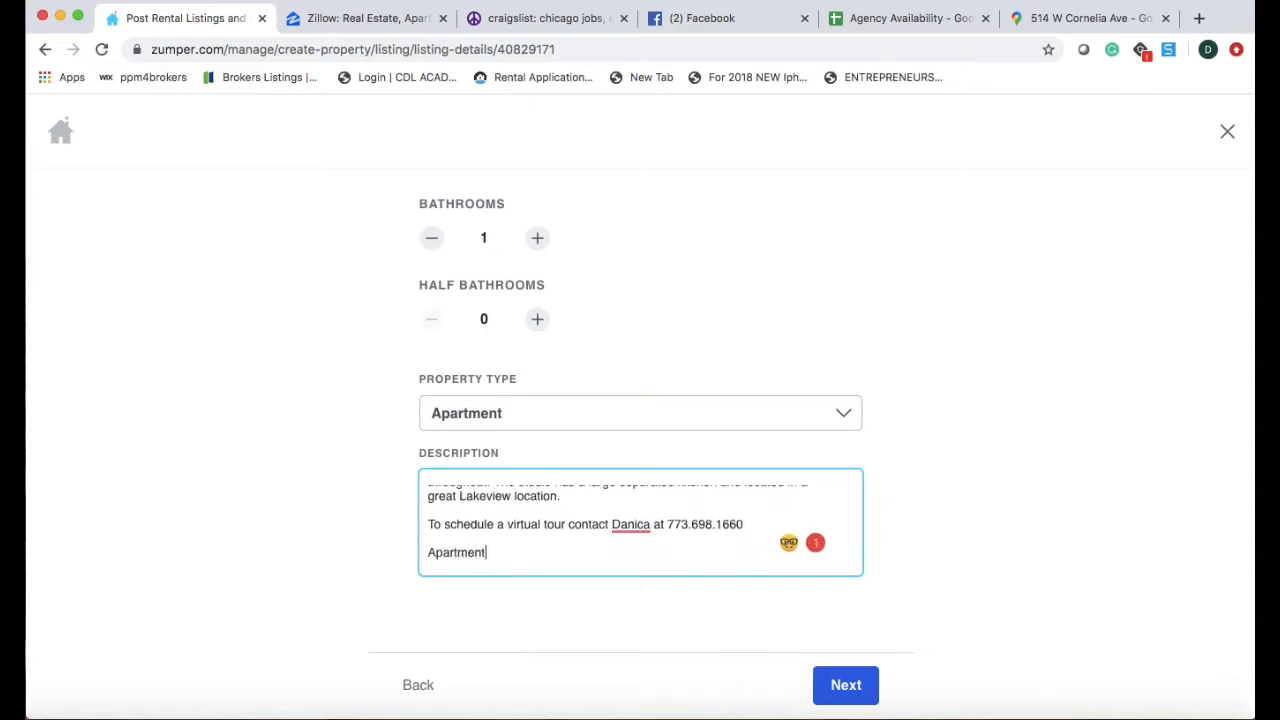
text( Features:)
key(Return)
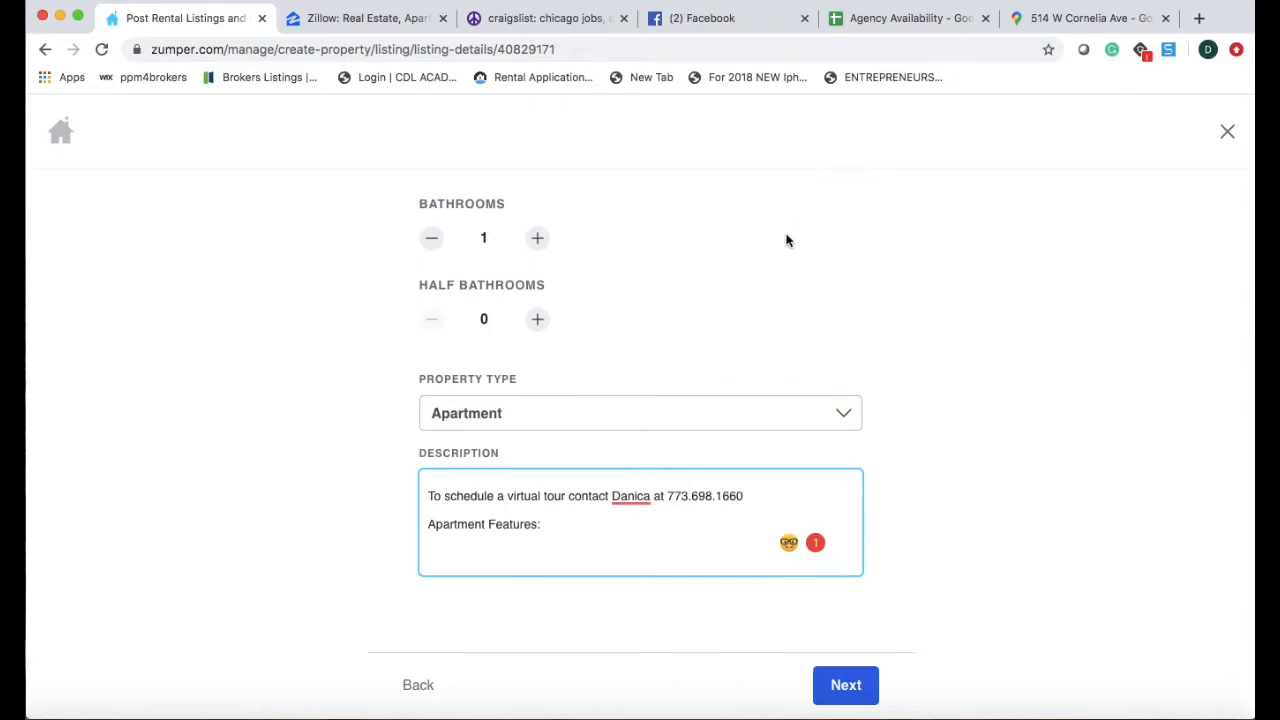
Search the Agency Availability sheet for 'cornelia'.
click(873, 18)
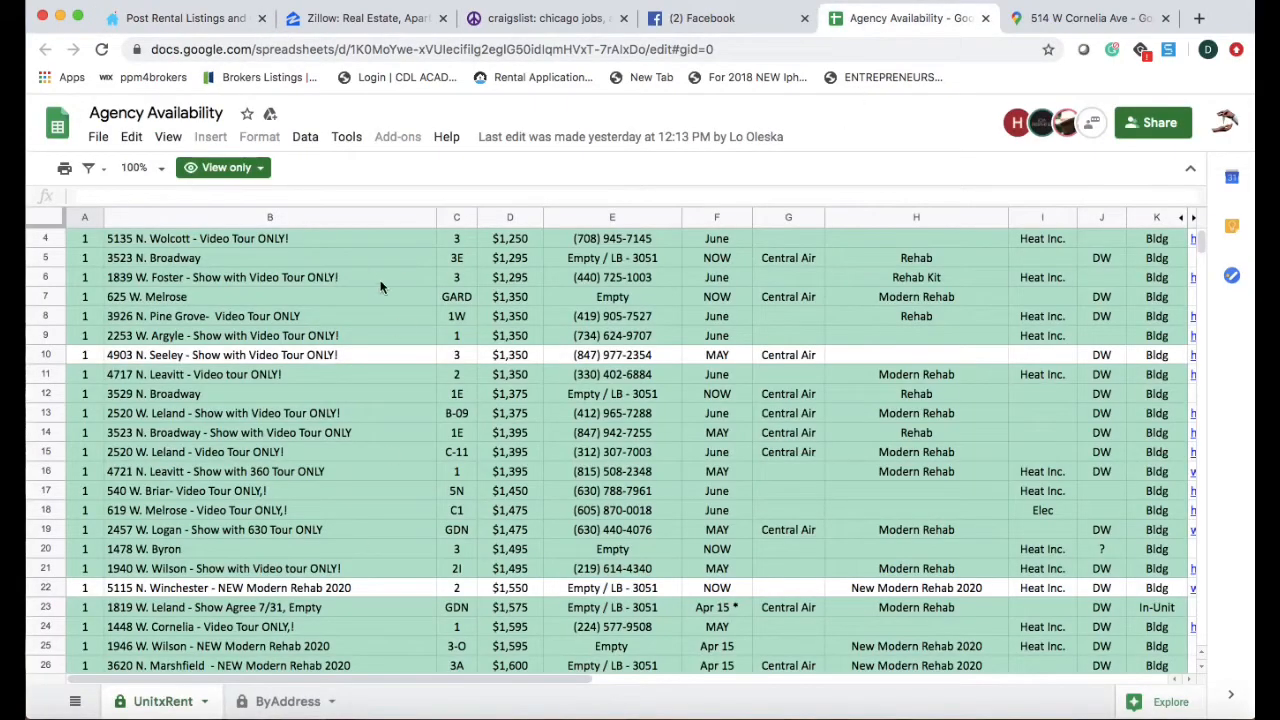
click(1080, 18)
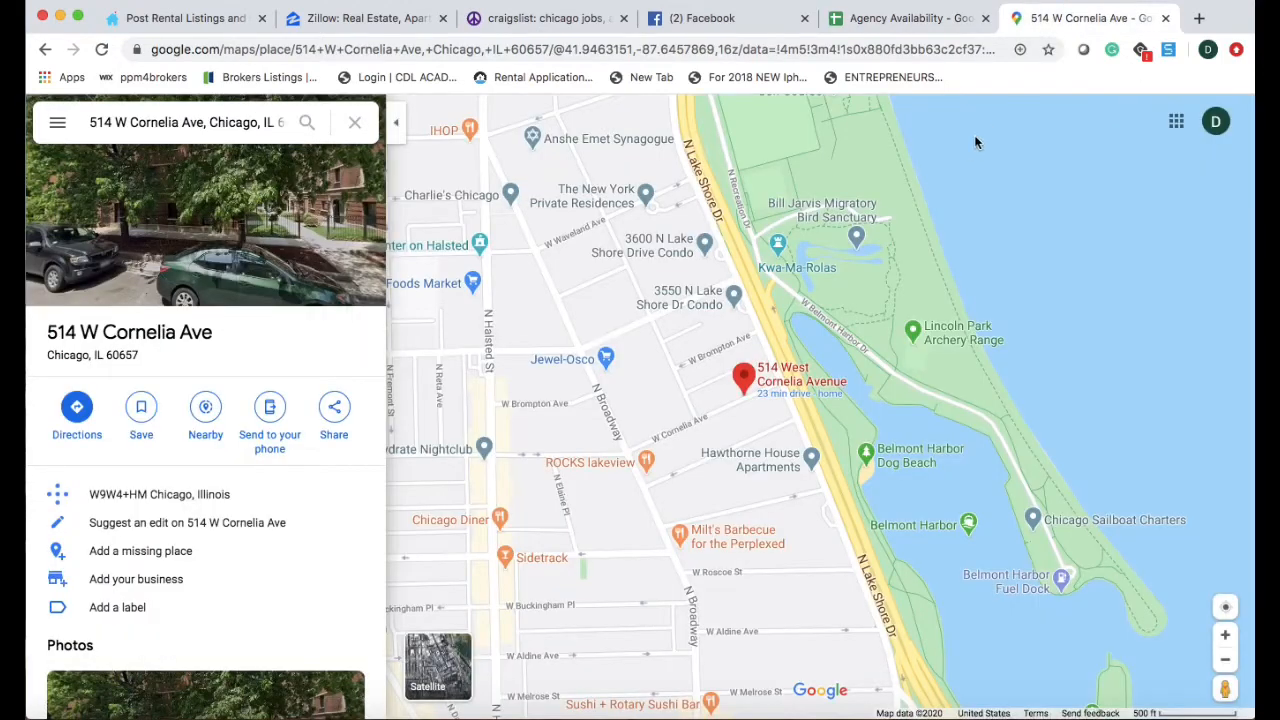
click(880, 22)
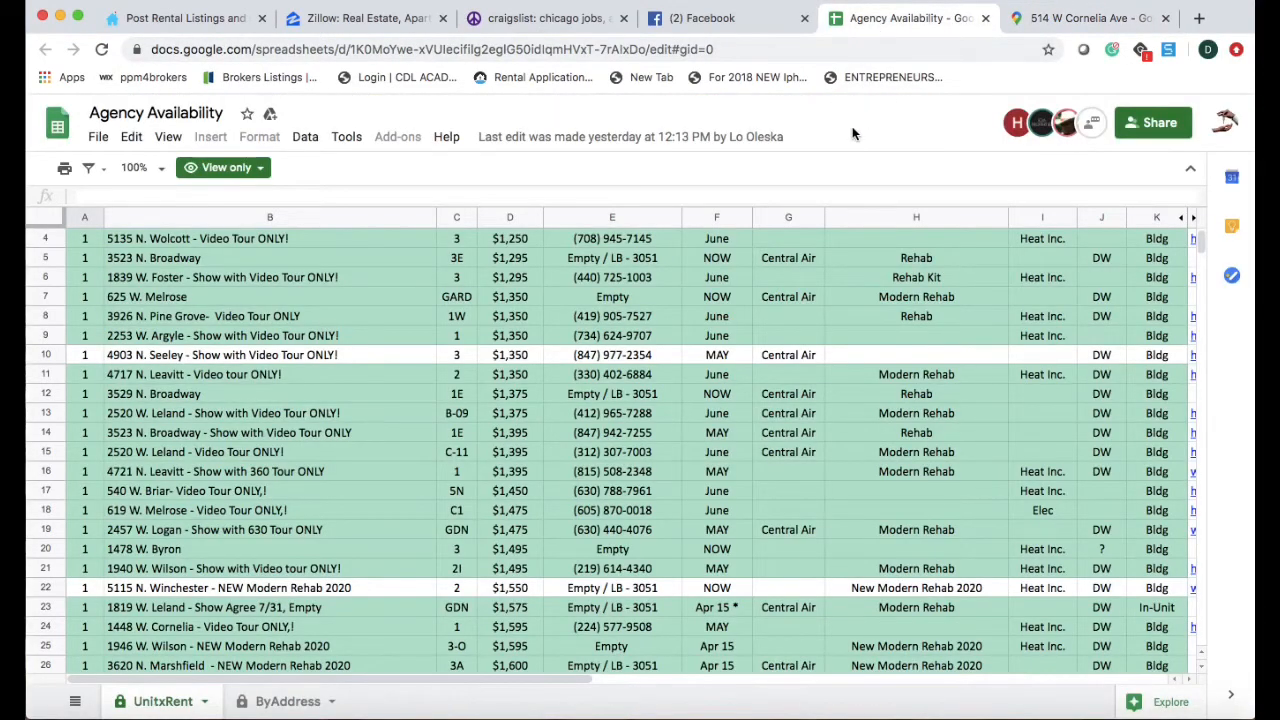
key(ctrl+f)
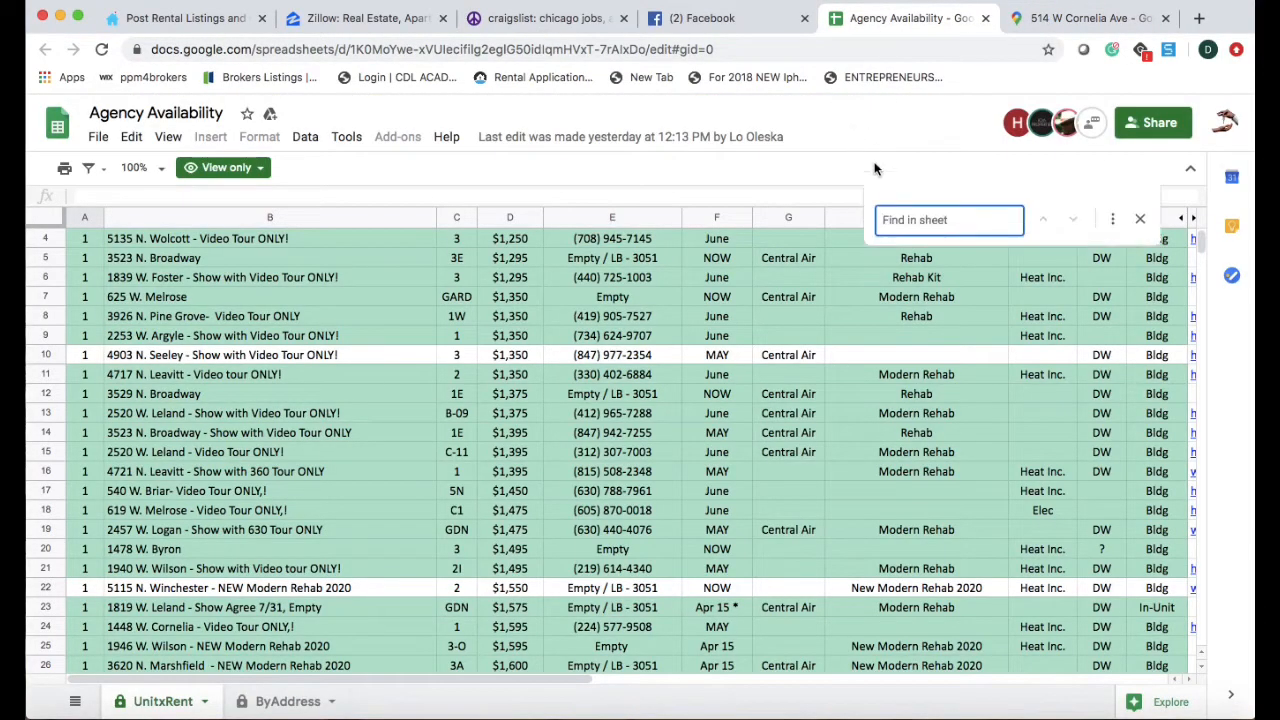
text(cornelia)
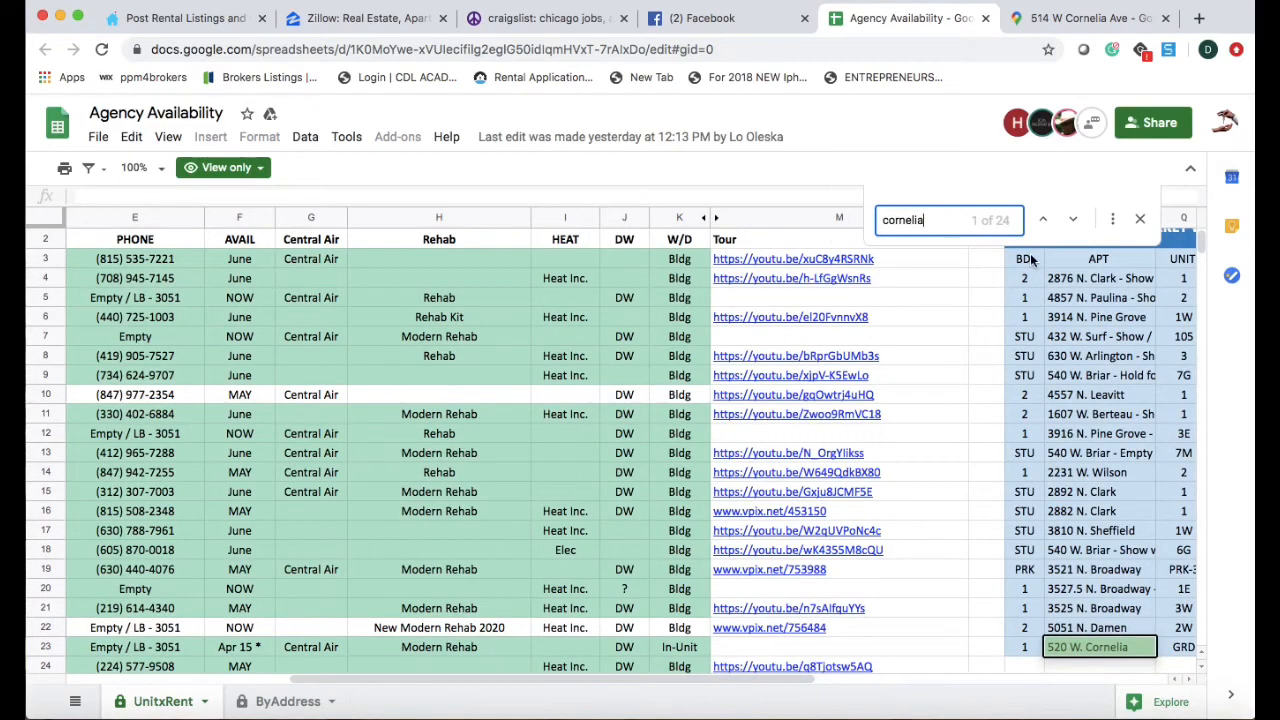
click(1071, 220)
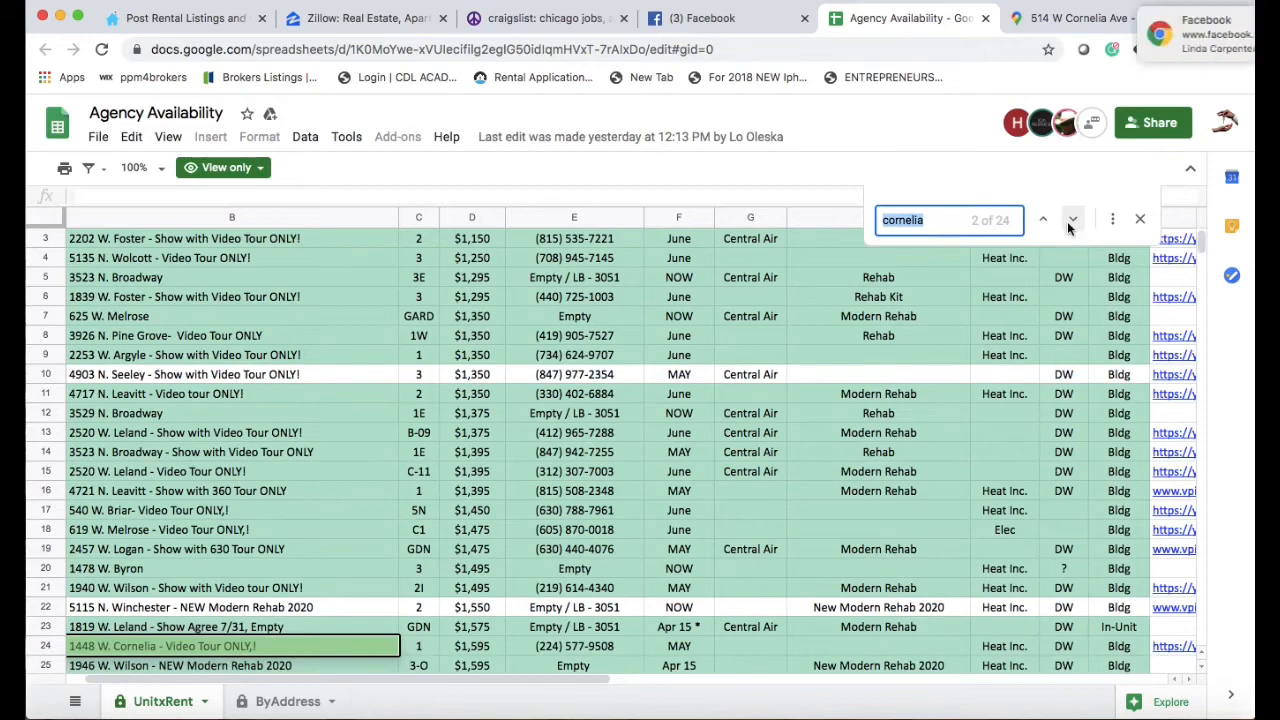
click(1071, 220)
click(1071, 220)
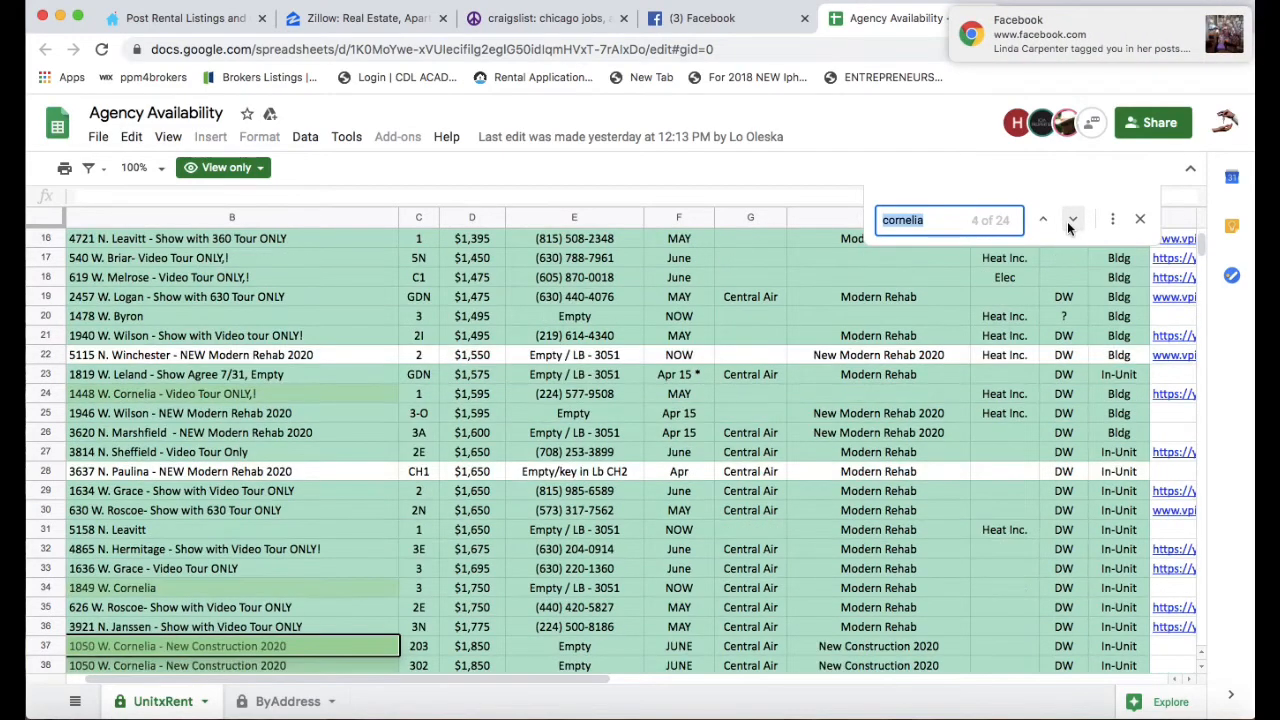
click(1071, 220)
click(1071, 220)
click(1071, 220)
click(1071, 220)
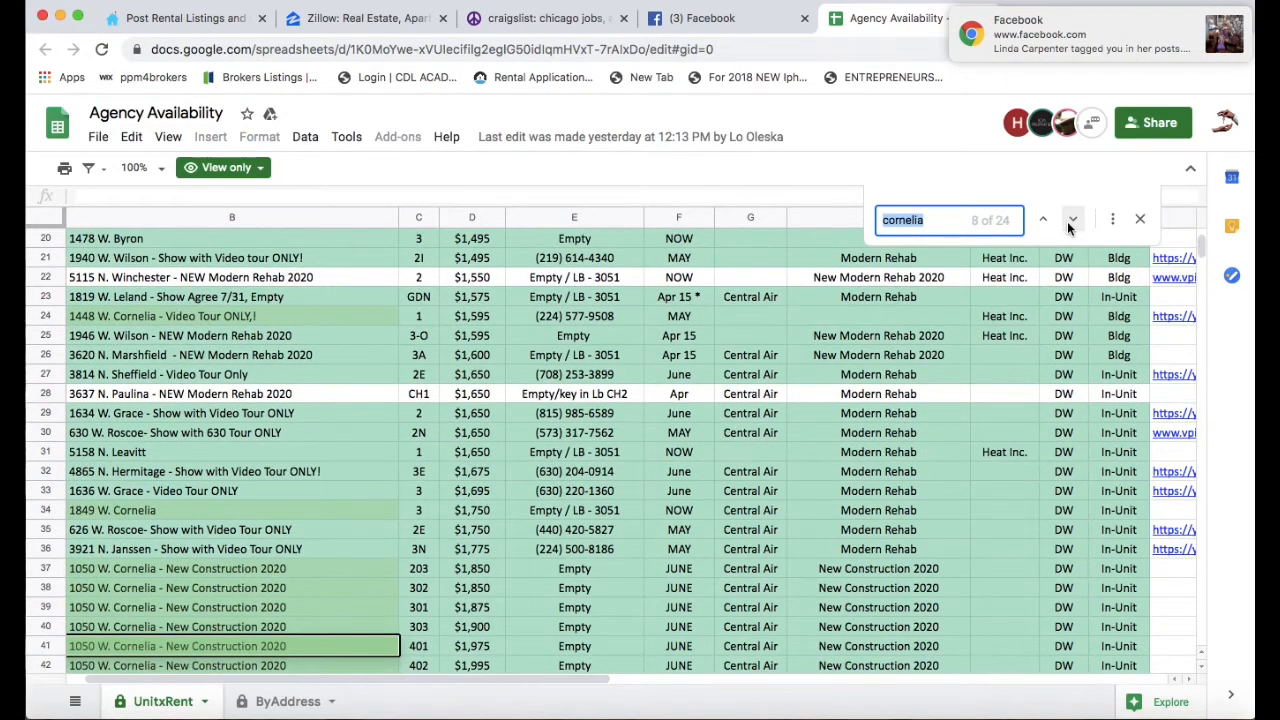
click(1071, 220)
click(1071, 220)
click(1071, 220)
click(1071, 220)
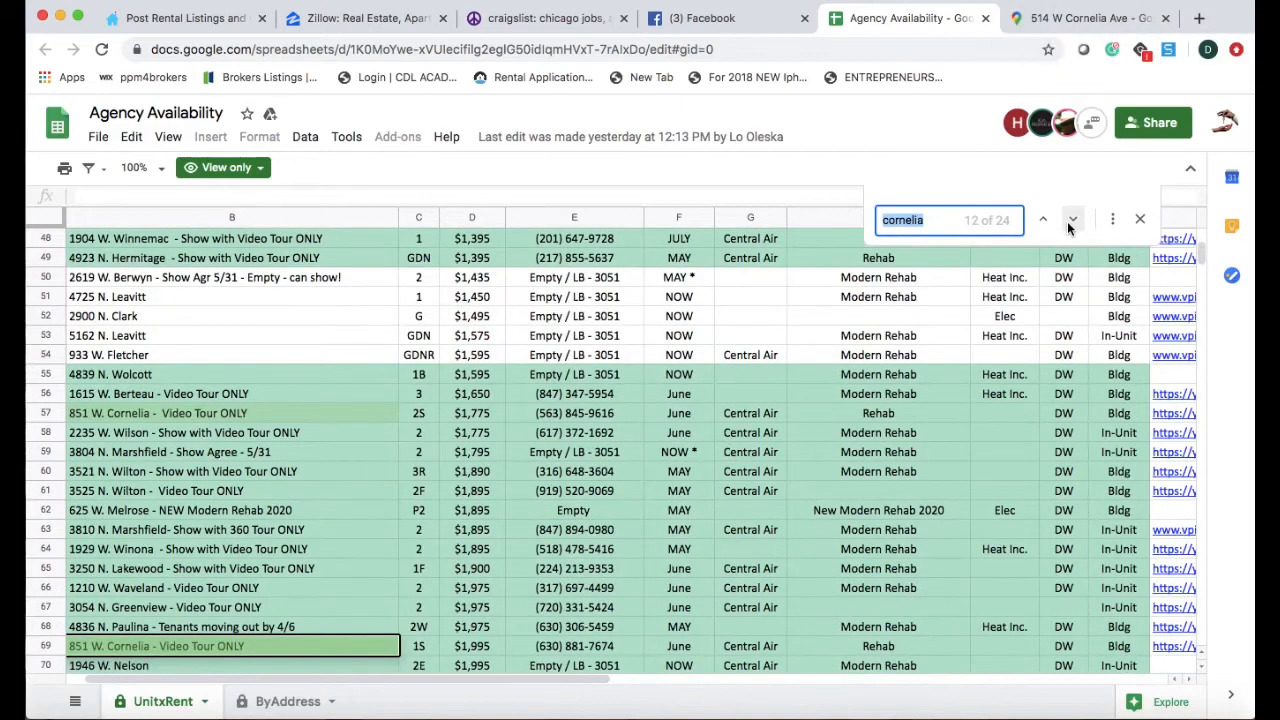
click(1071, 220)
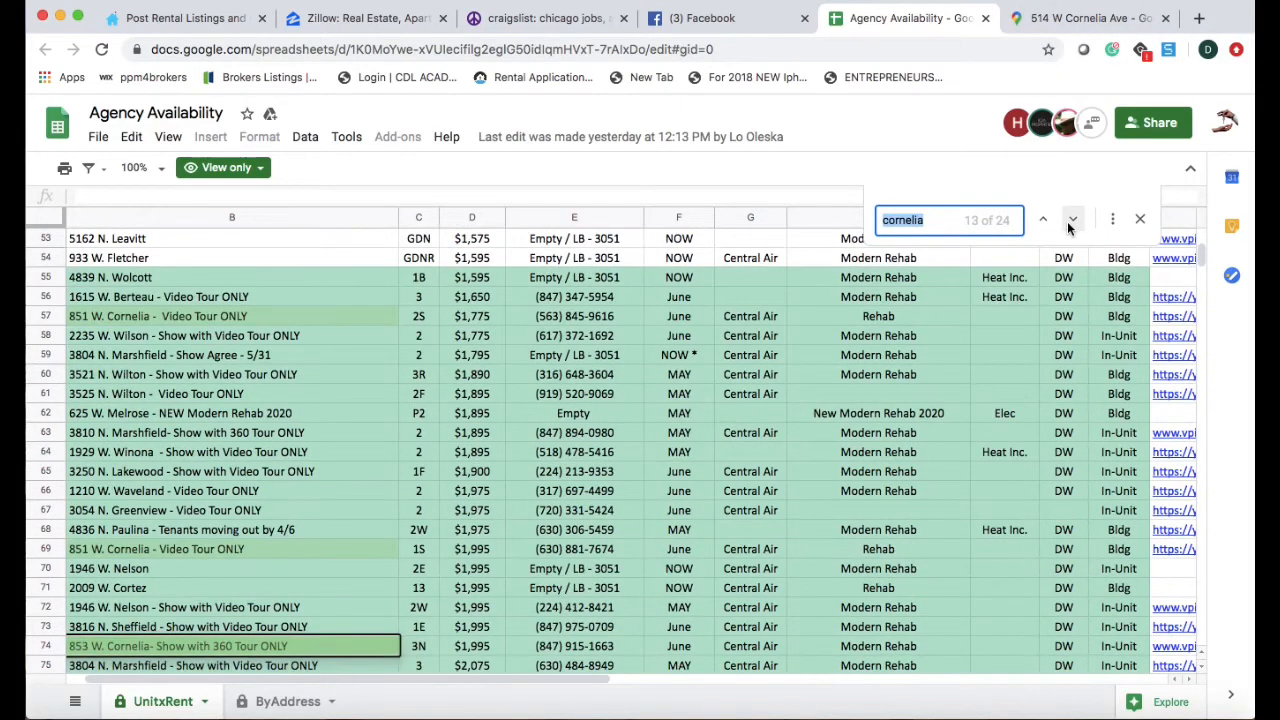
click(1071, 220)
click(1071, 220)
click(1071, 220)
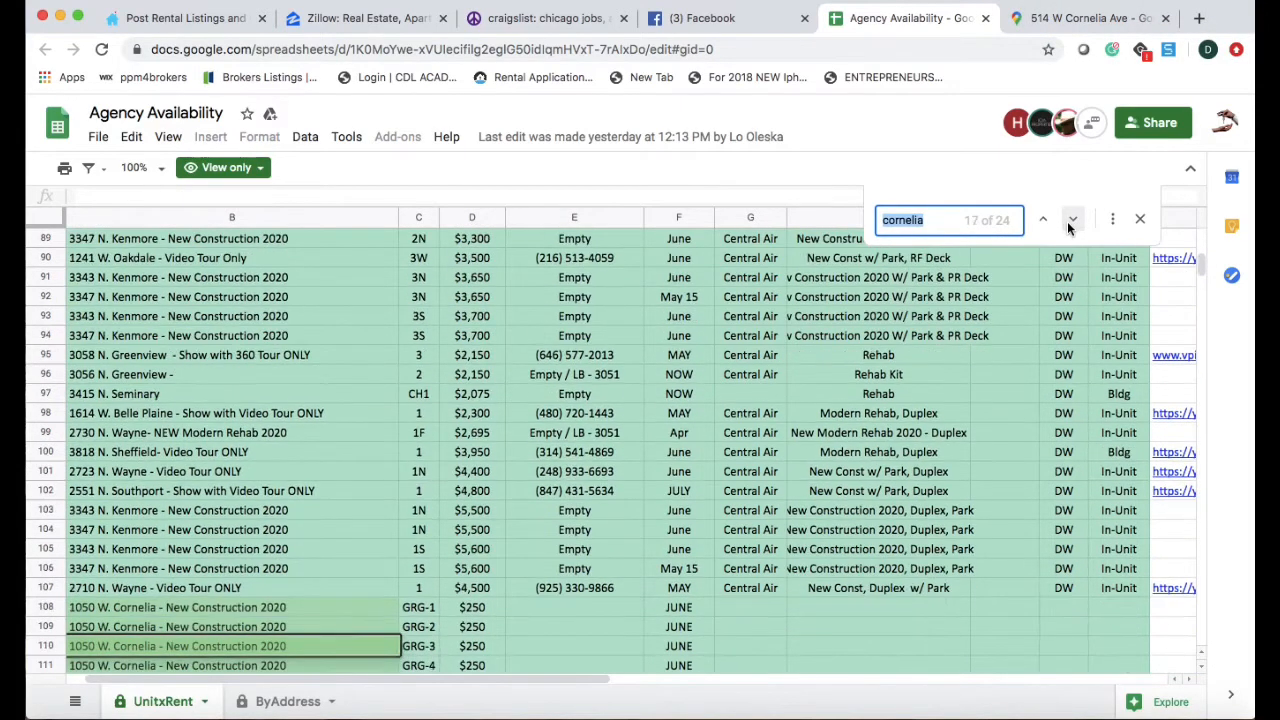
click(1071, 220)
click(1071, 220)
click(1071, 220)
click(1071, 220)
click(1071, 220)
click(1068, 228)
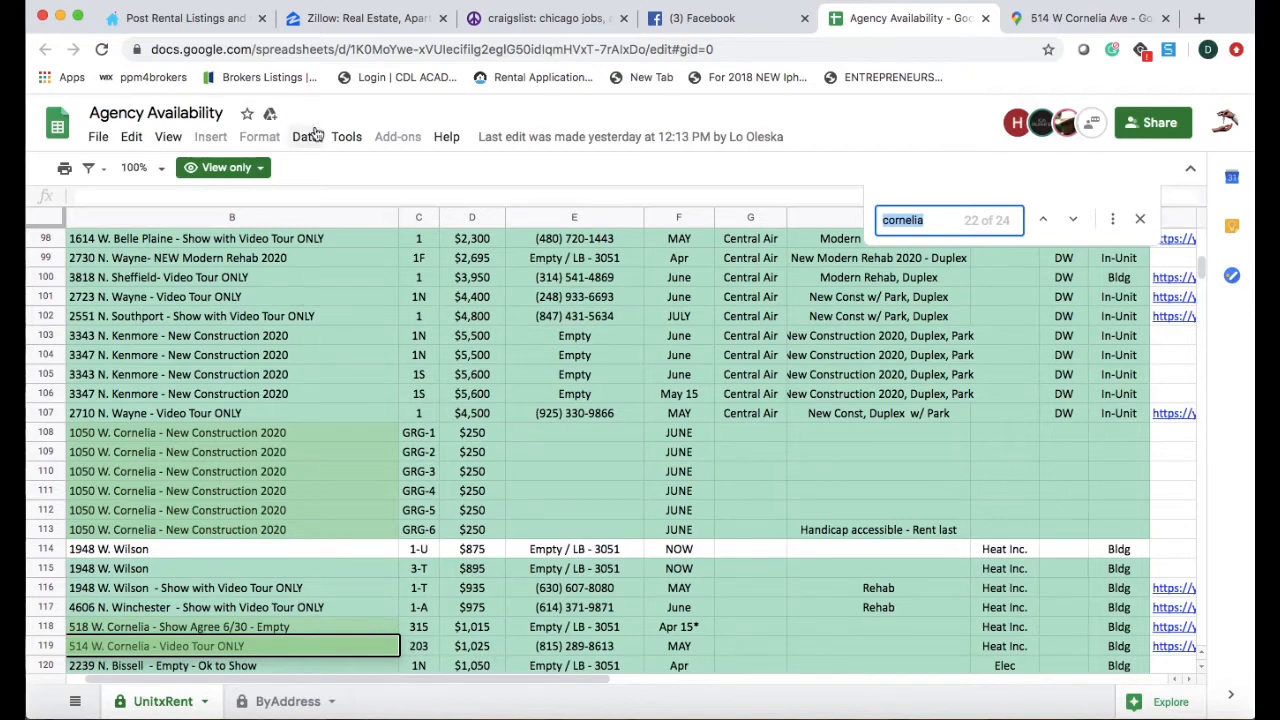
click(228, 22)
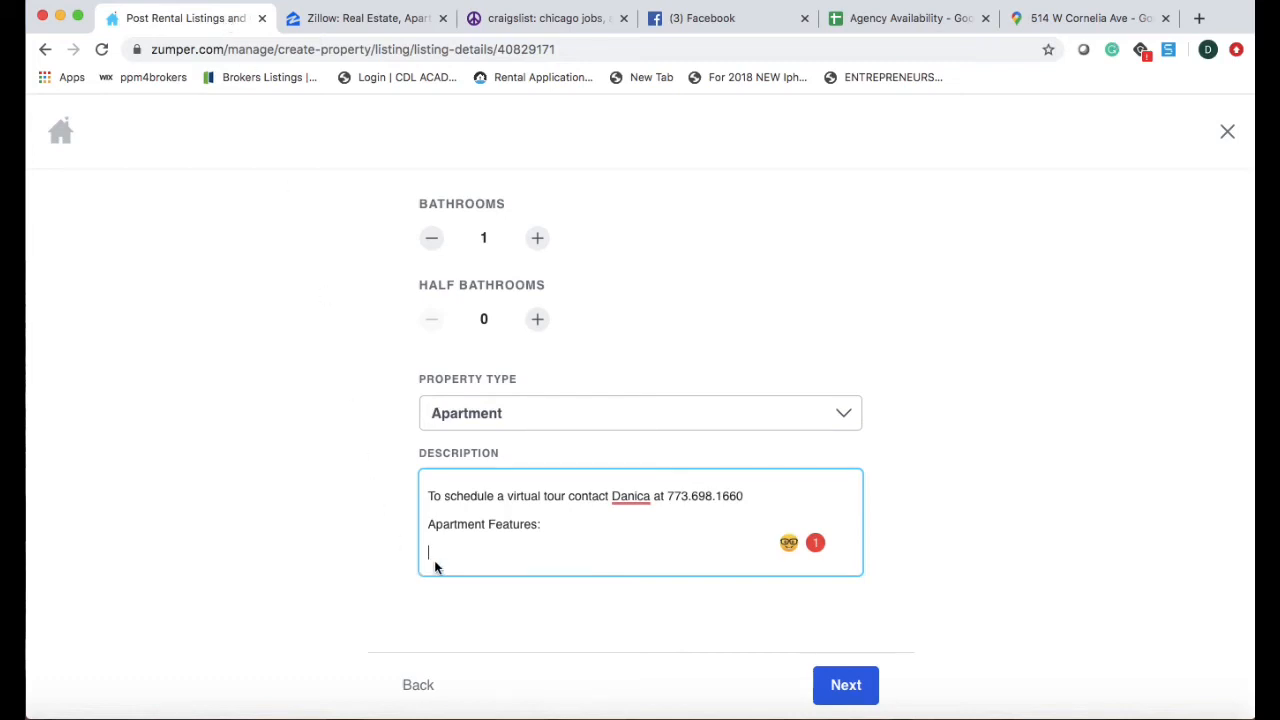
List features: Hardwood Flooring Throughout, Very large open Floorplan, Large Separated Kitchen, Ample counter space.
text(Hardwood Flooring Throughout)
key(Return)
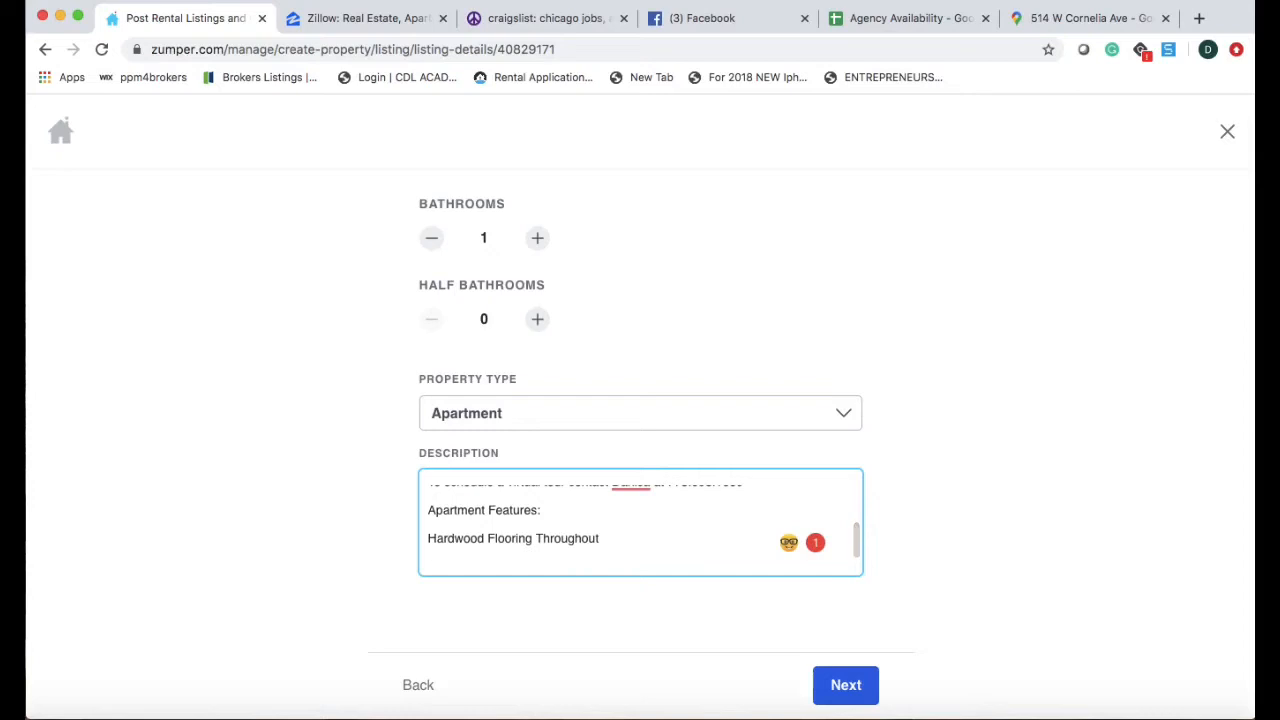
text(Very large, open F)
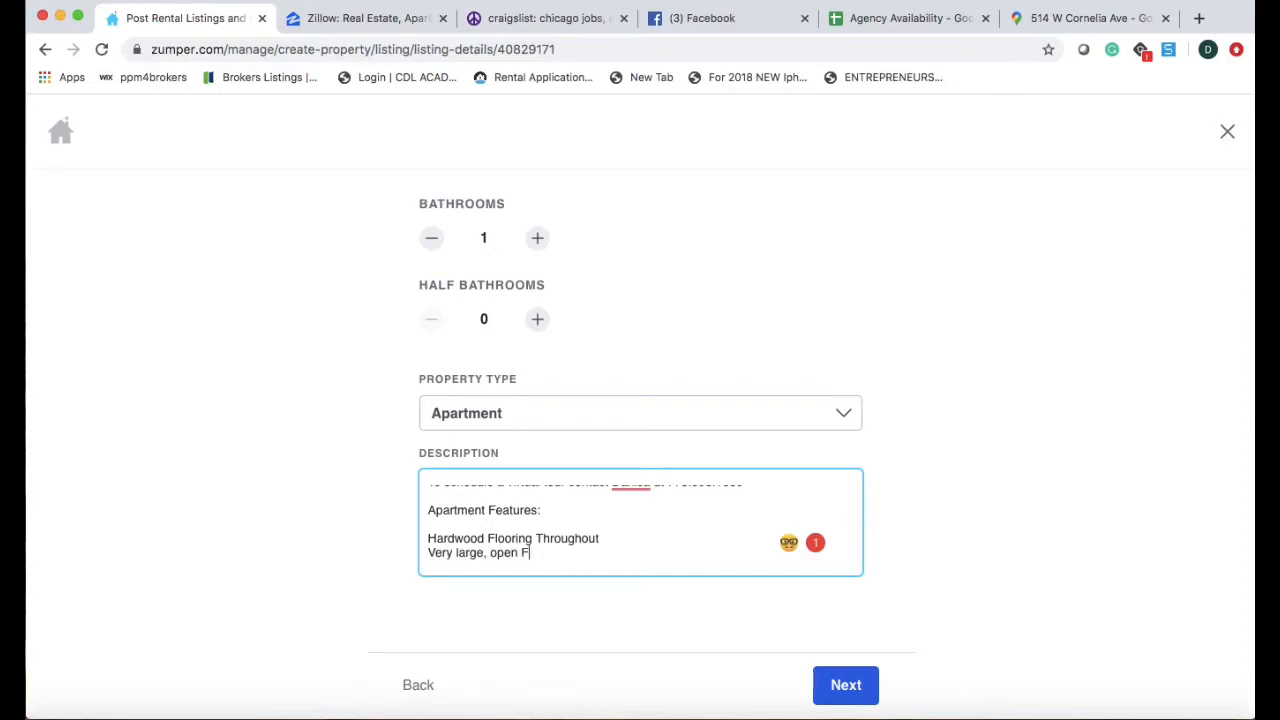
text(loorplan)
key(Return)
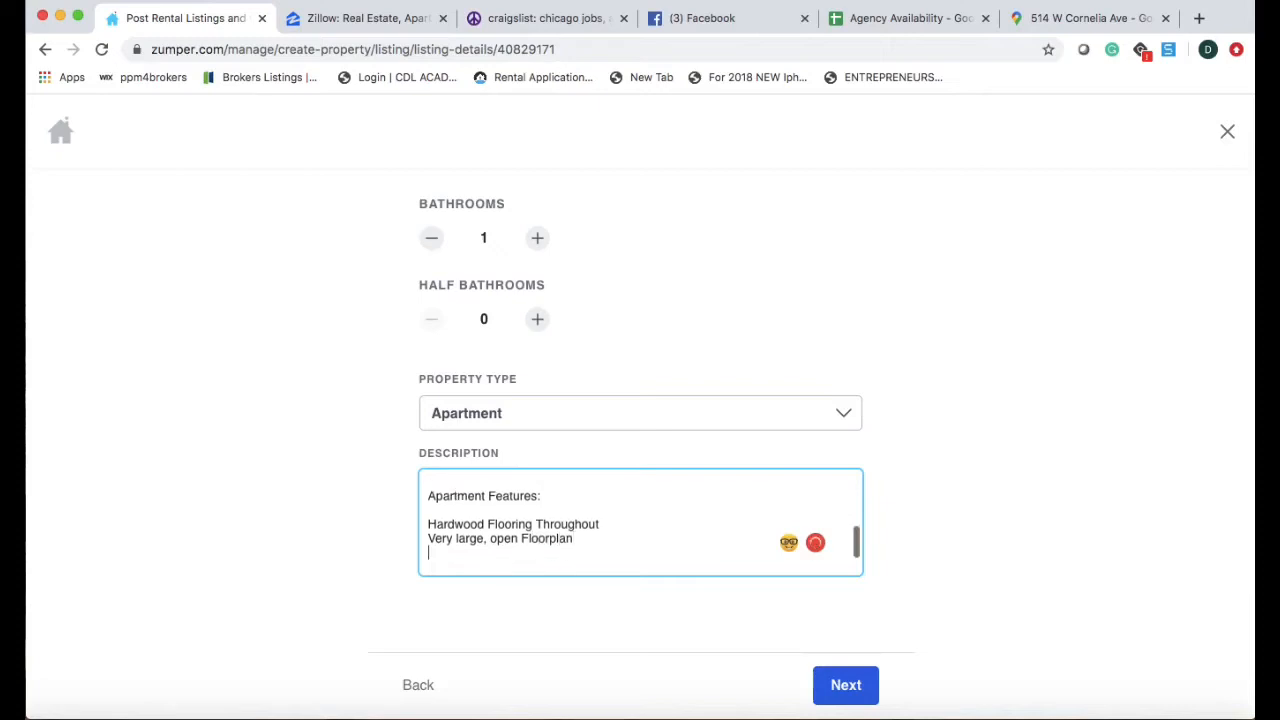
text(Large Separated Kitchen)
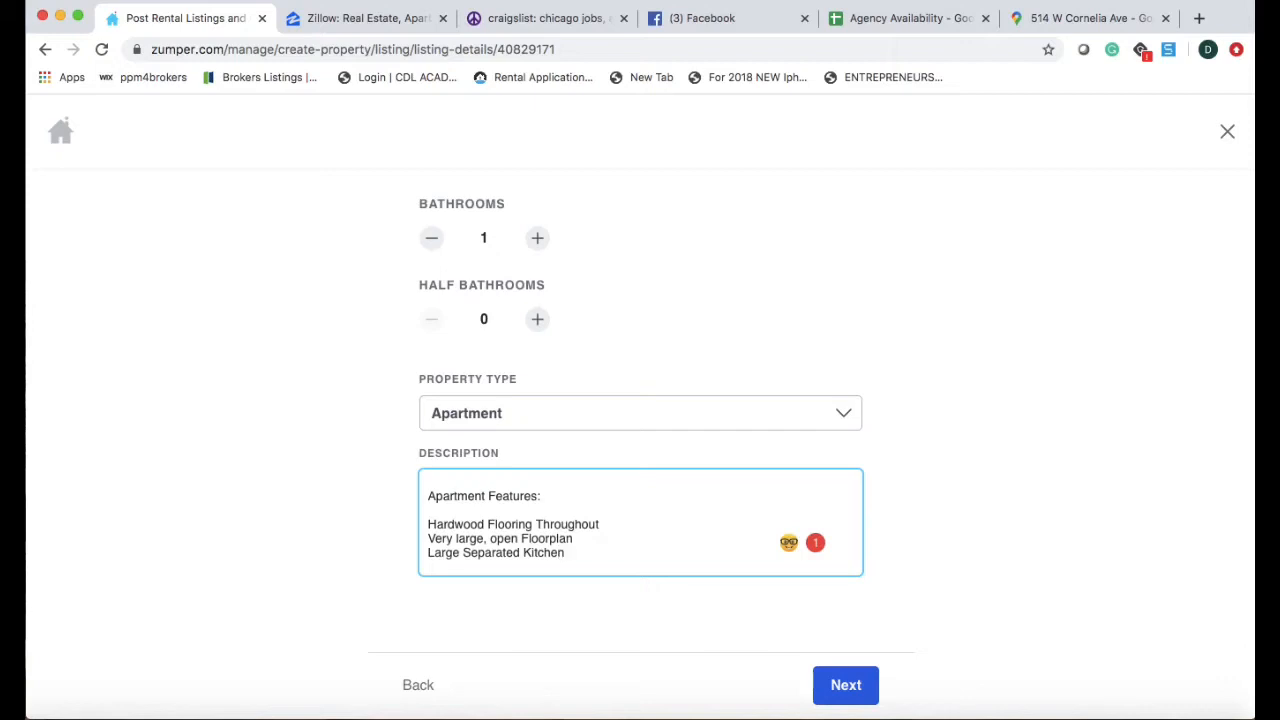
key(Return)
text(Ample )
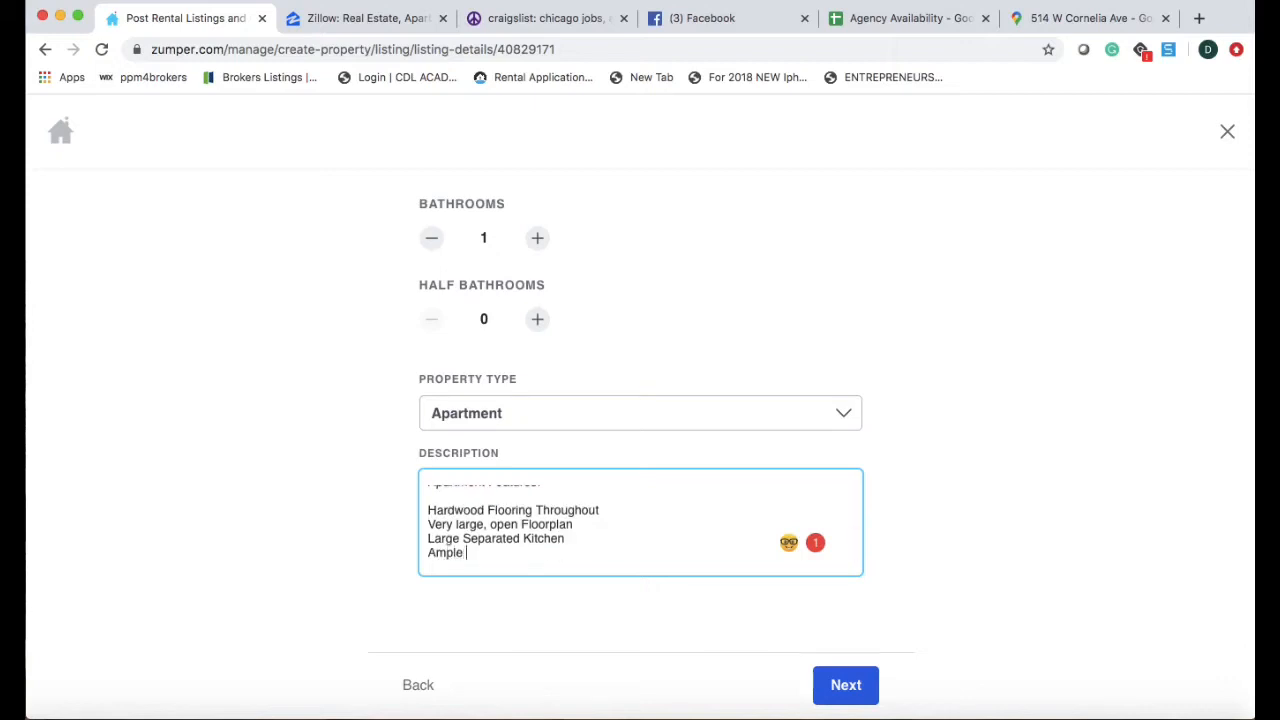
text(counter space)
key(Return)
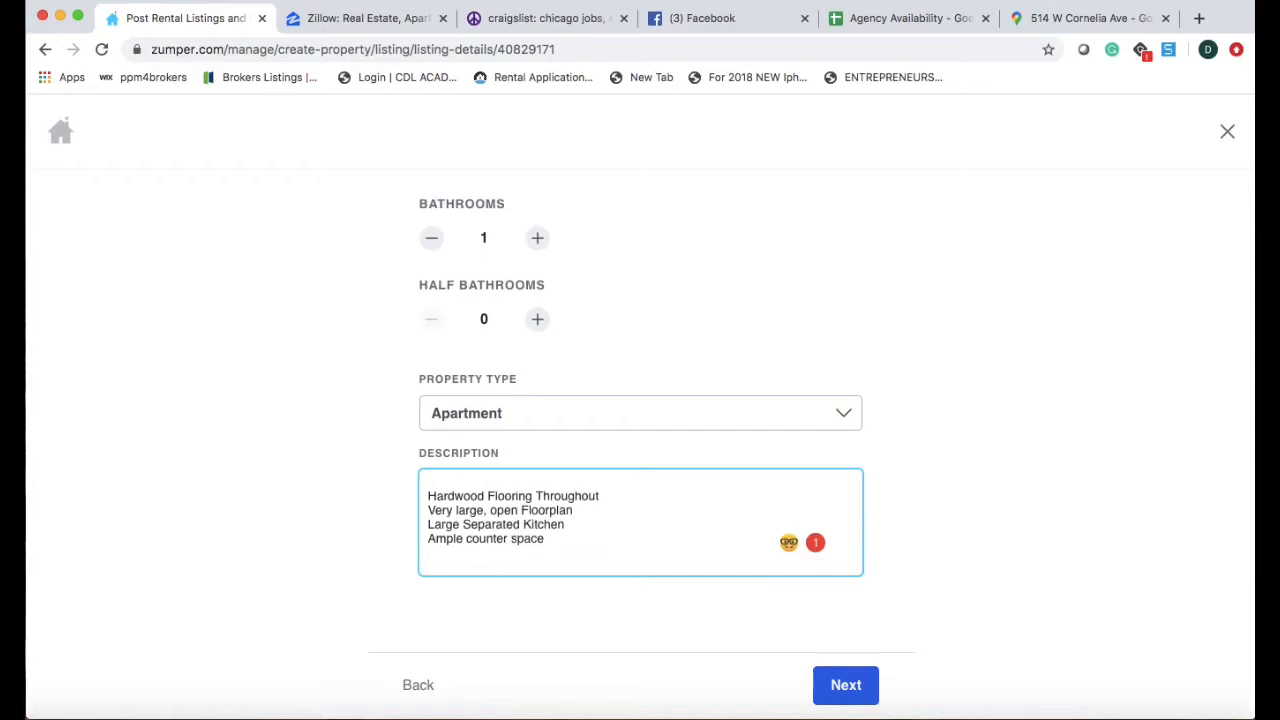
Add features Large Walk-in Closet, Great natural light, and Separated room for dinning or sleeping.
text(Large Walk-in Closet)
key(Return)
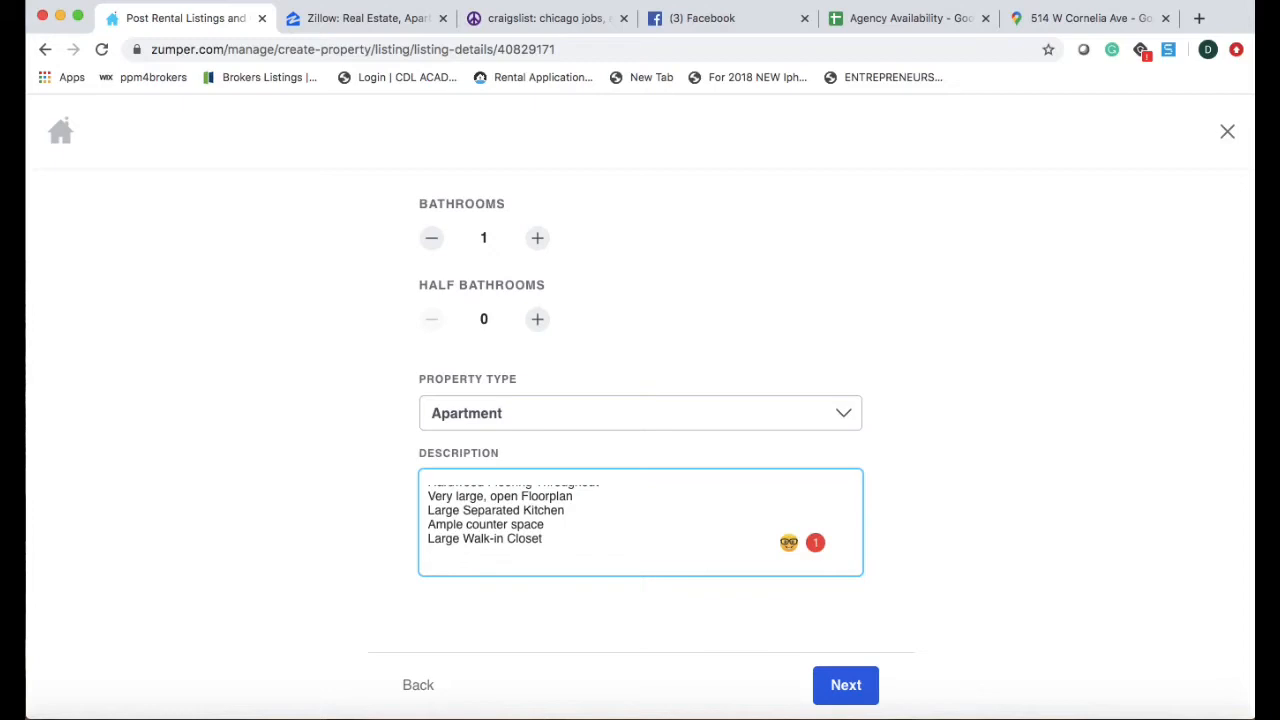
text(Great natural light)
key(Return)
text(Sep)
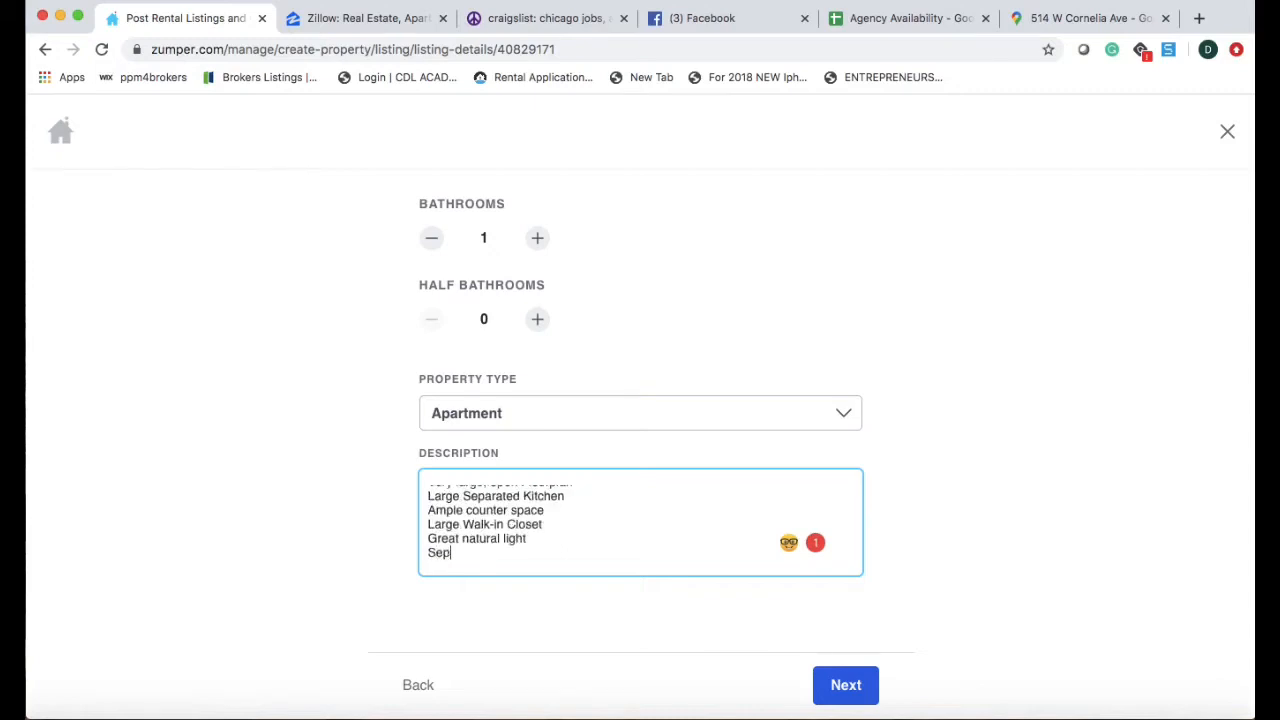
text(arated room f)
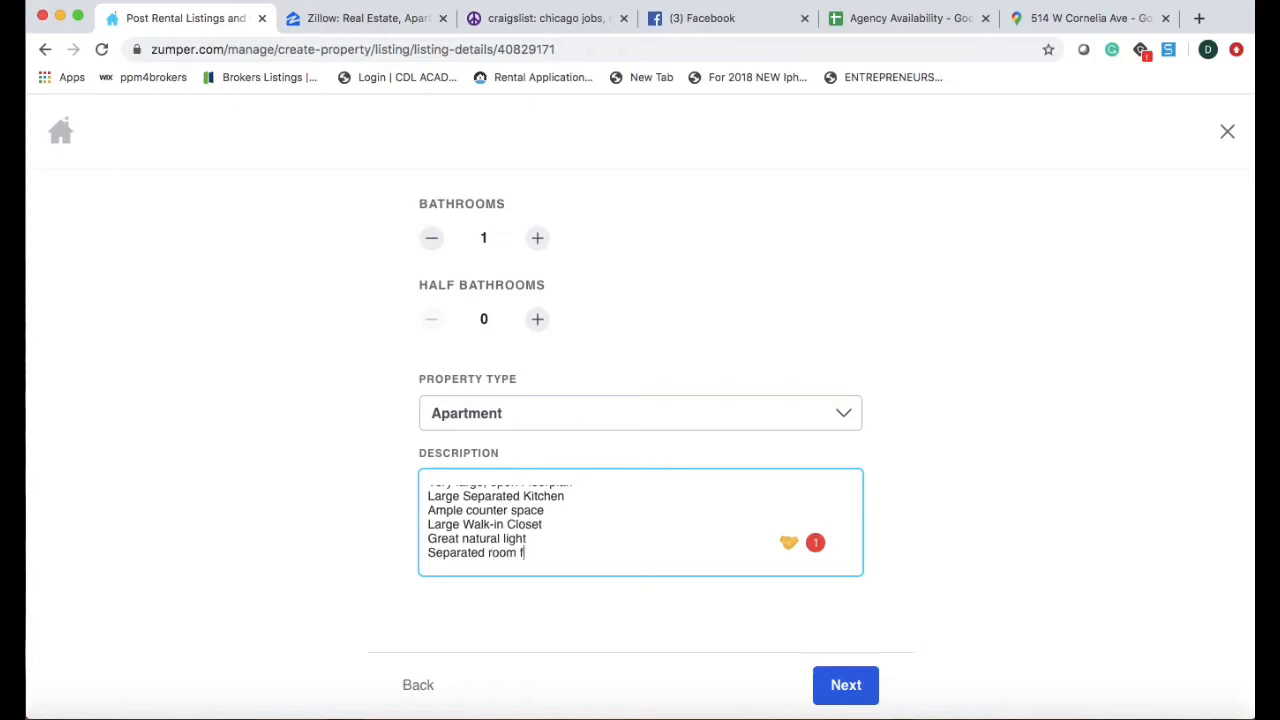
text(or dinning or sleeping)
key(Return)
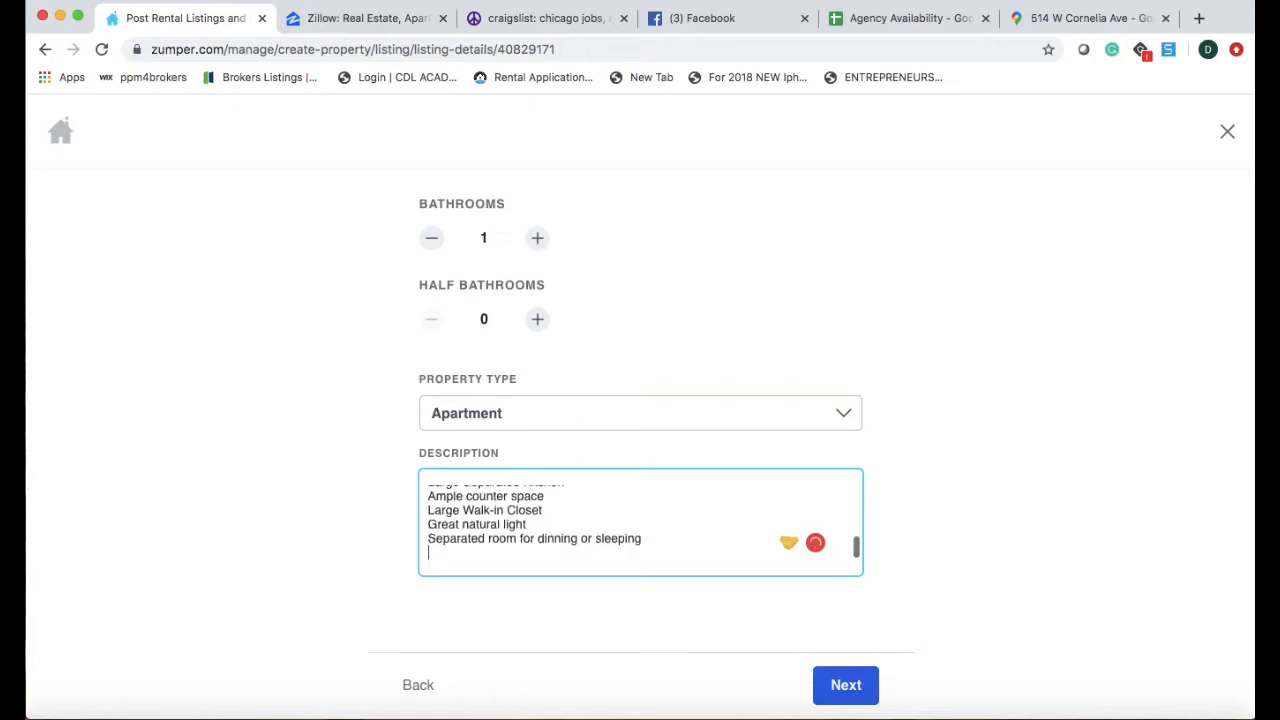
click(848, 18)
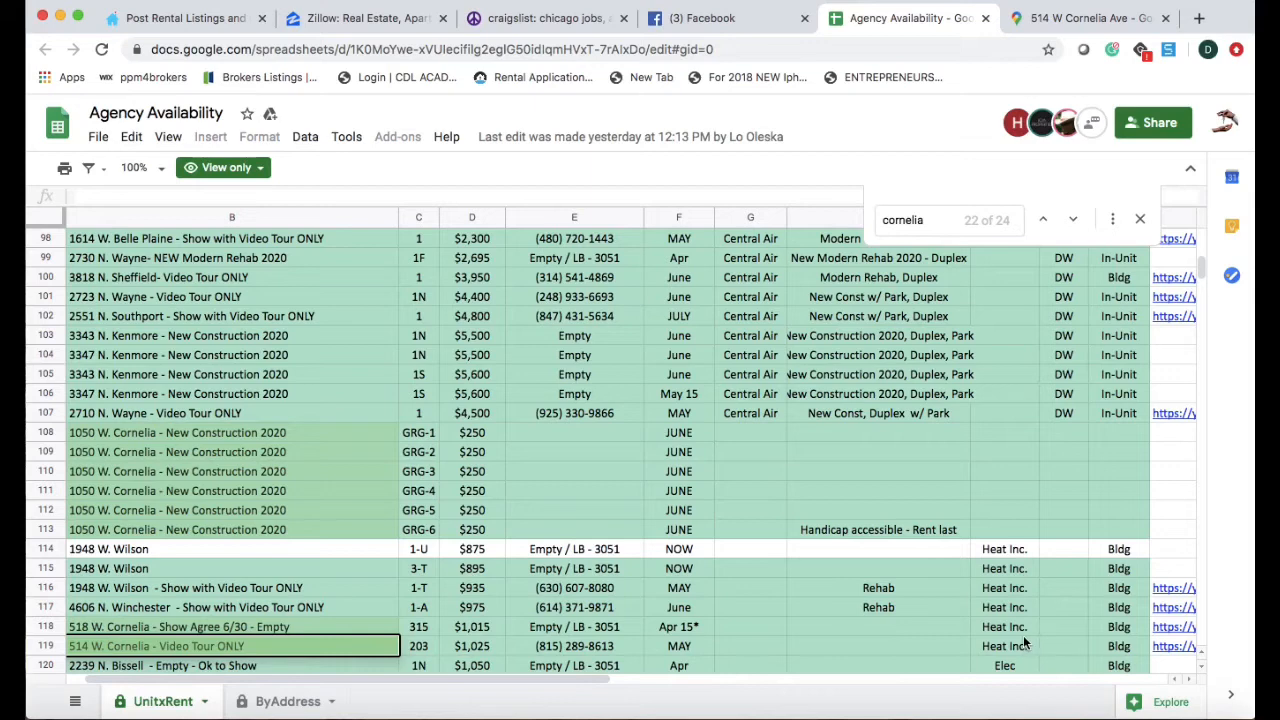
Add features 'Heat is INcluded in Rent' and 'Laundry in building'.
click(202, 30)
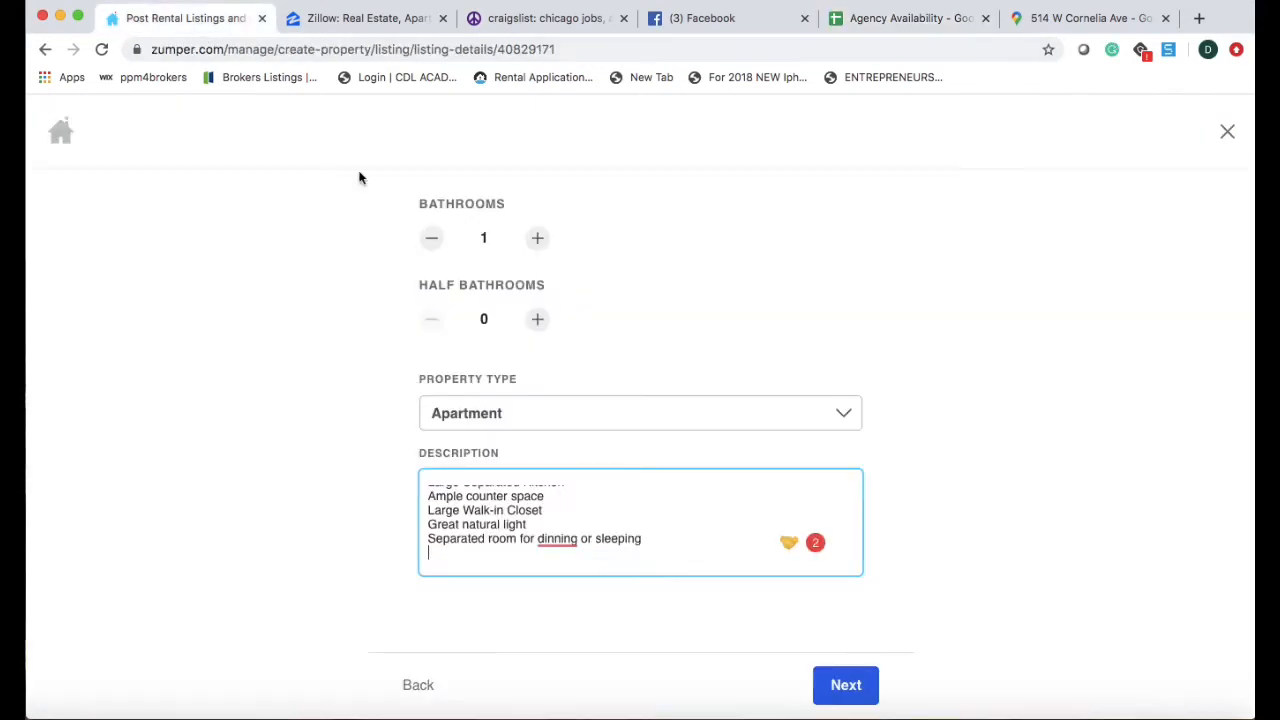
text(Heat is)
text( IN)
text(cluded in Rent)
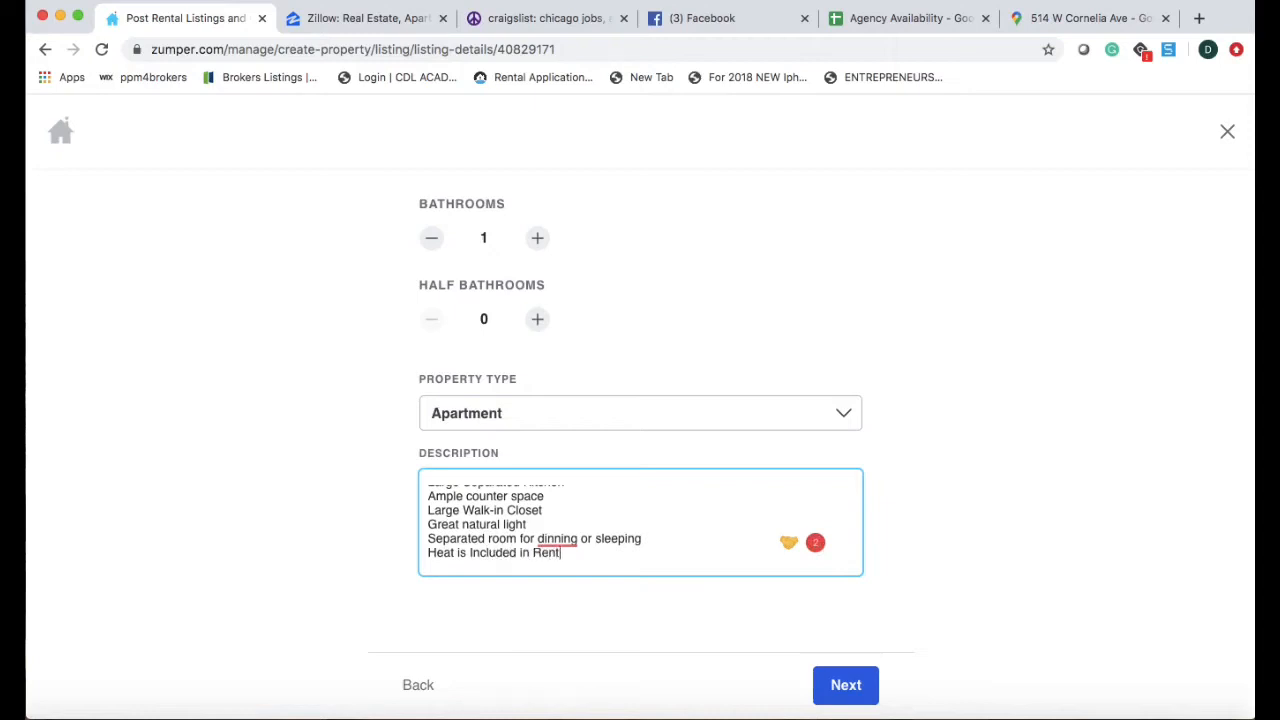
key(Return)
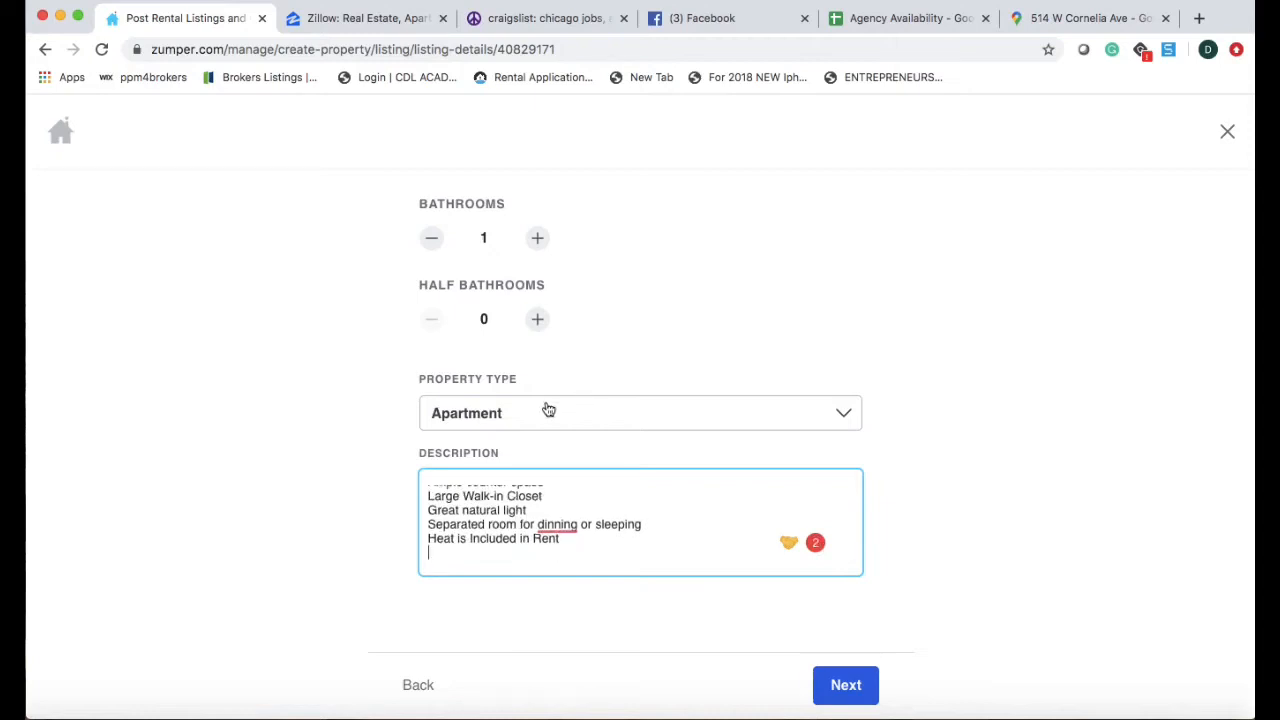
text(Laundry in building)
key(Return)
key(Return)
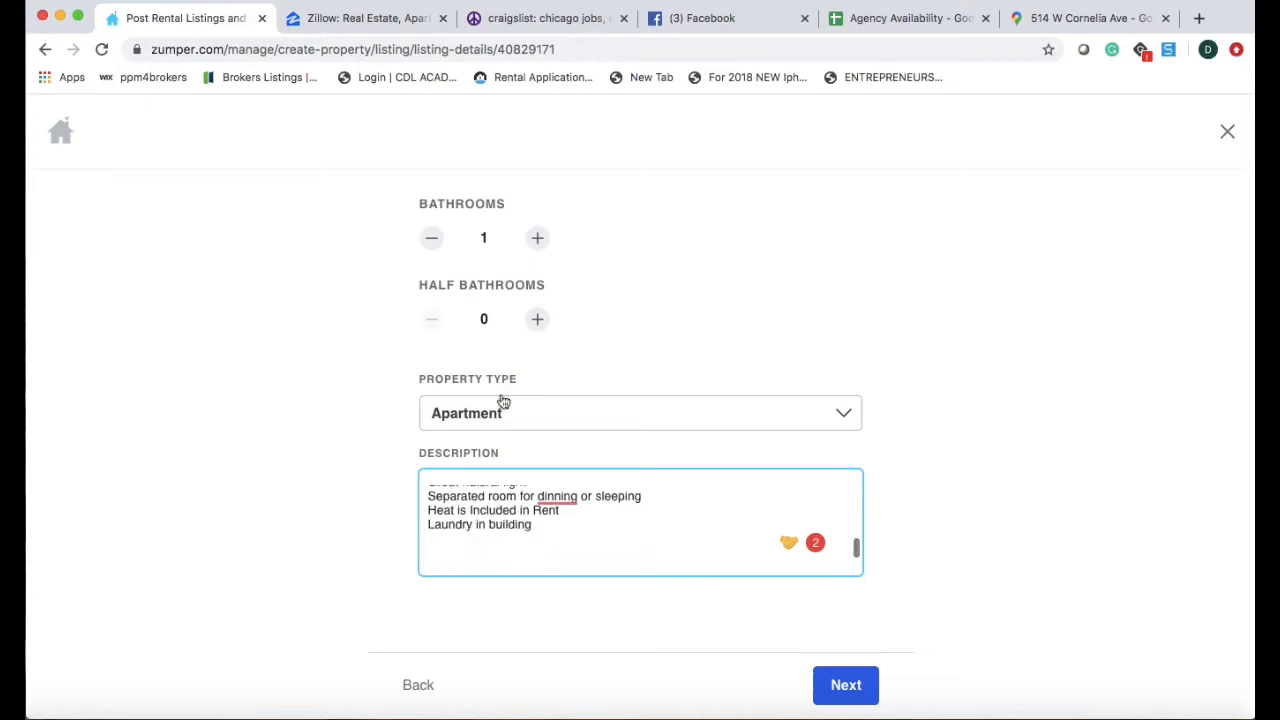
Add 'GREAT Laaeview East location' and 'Step to the lake, restaurants, bars, and more'.
click(1042, 20)
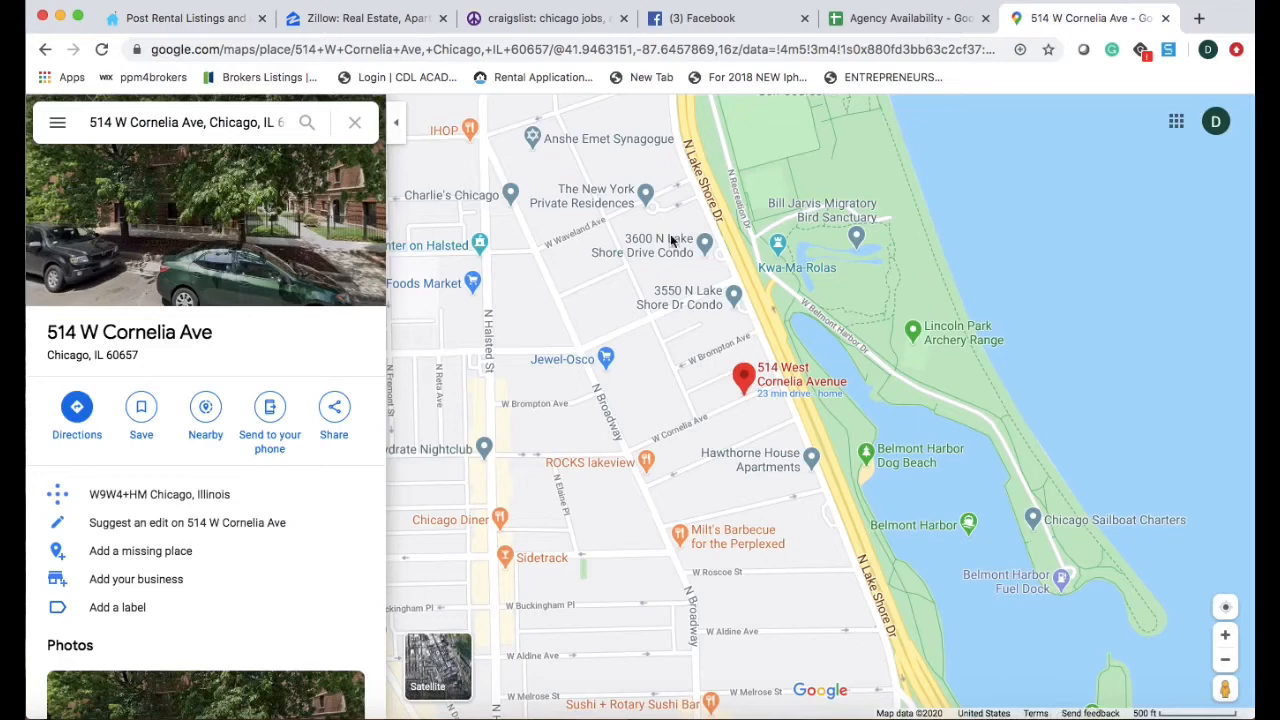
mouse_move(785, 470)
click(214, 24)
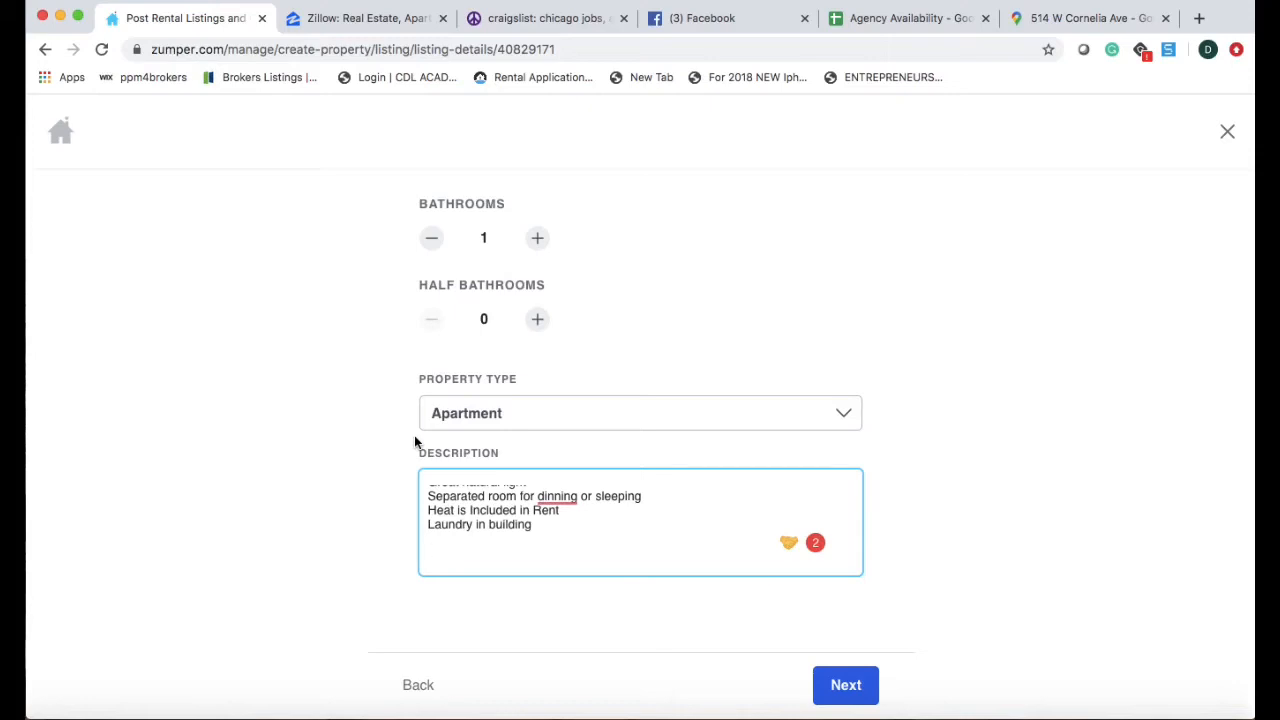
key(BackSpace)
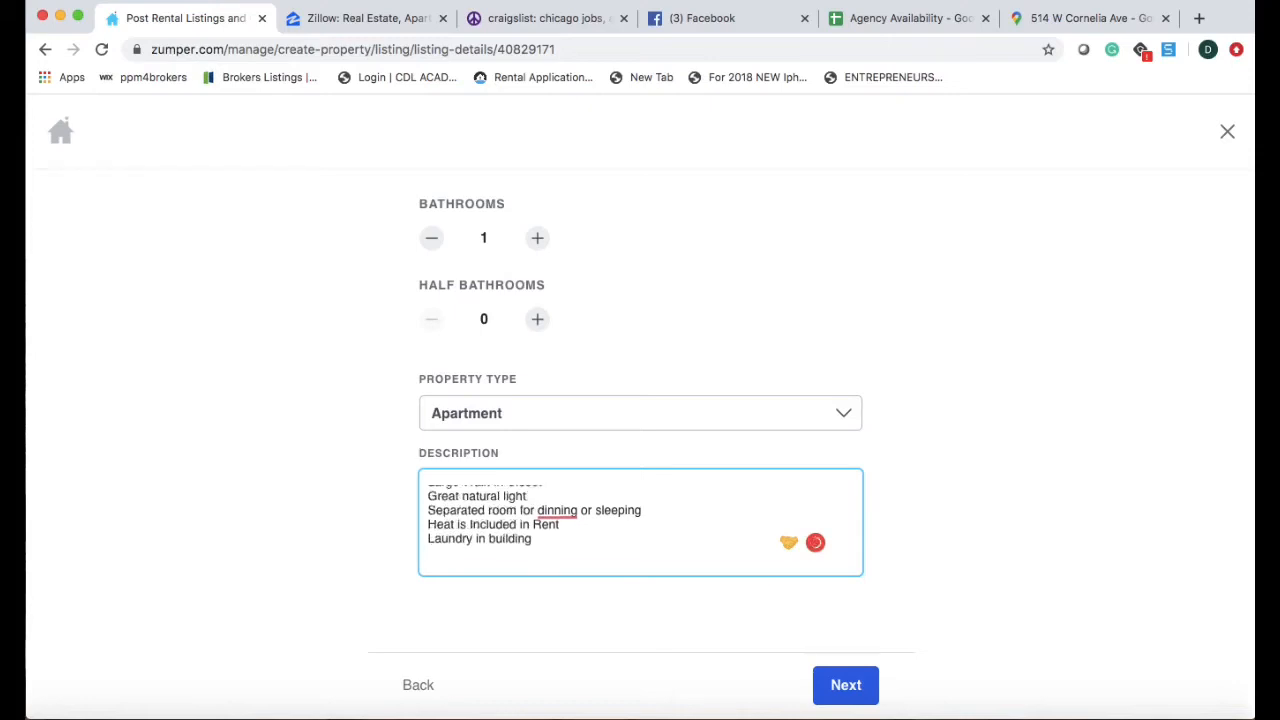
text(GREAT Laa)
text(eview )
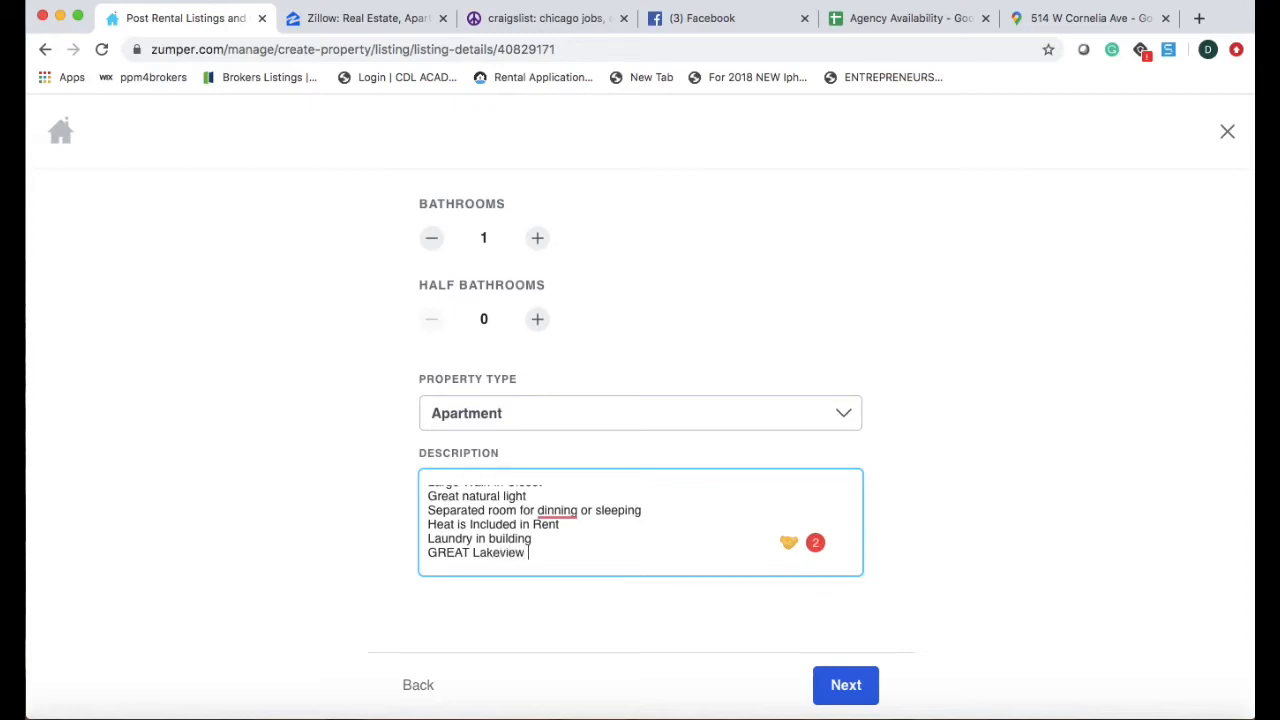
text(East location)
key(Return)
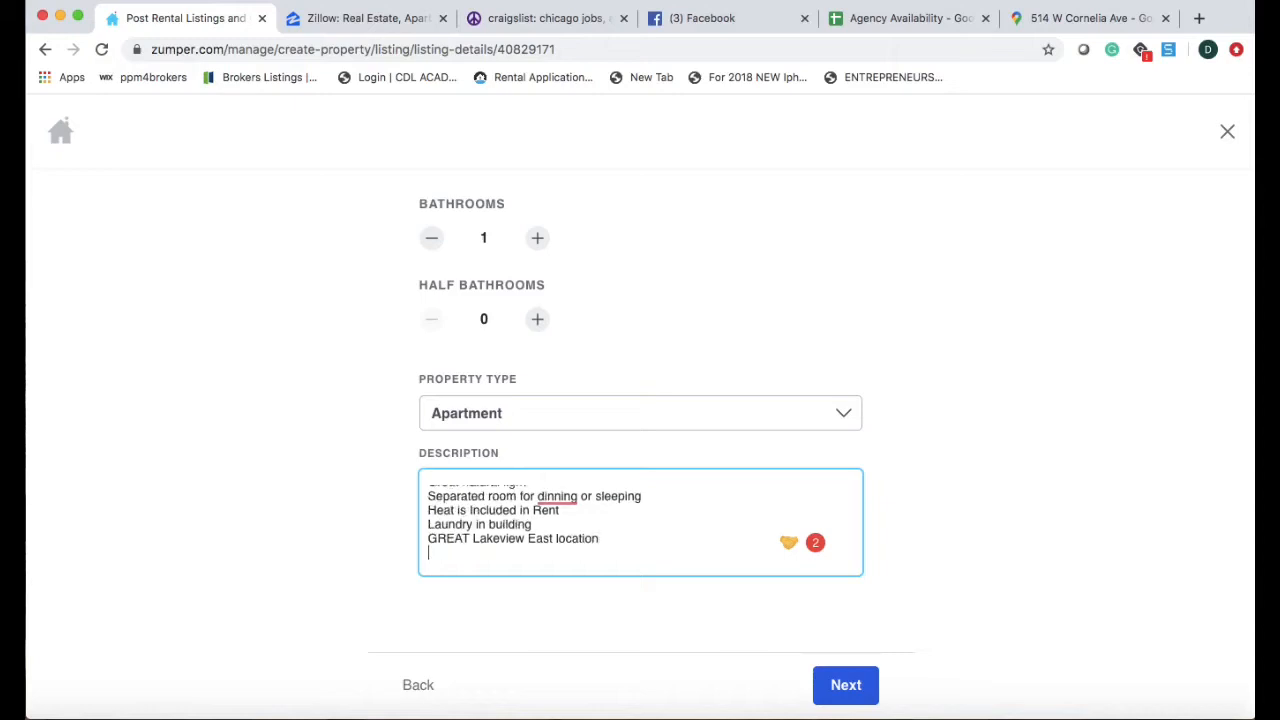
text(Step to the lake, r)
text(estaurants,)
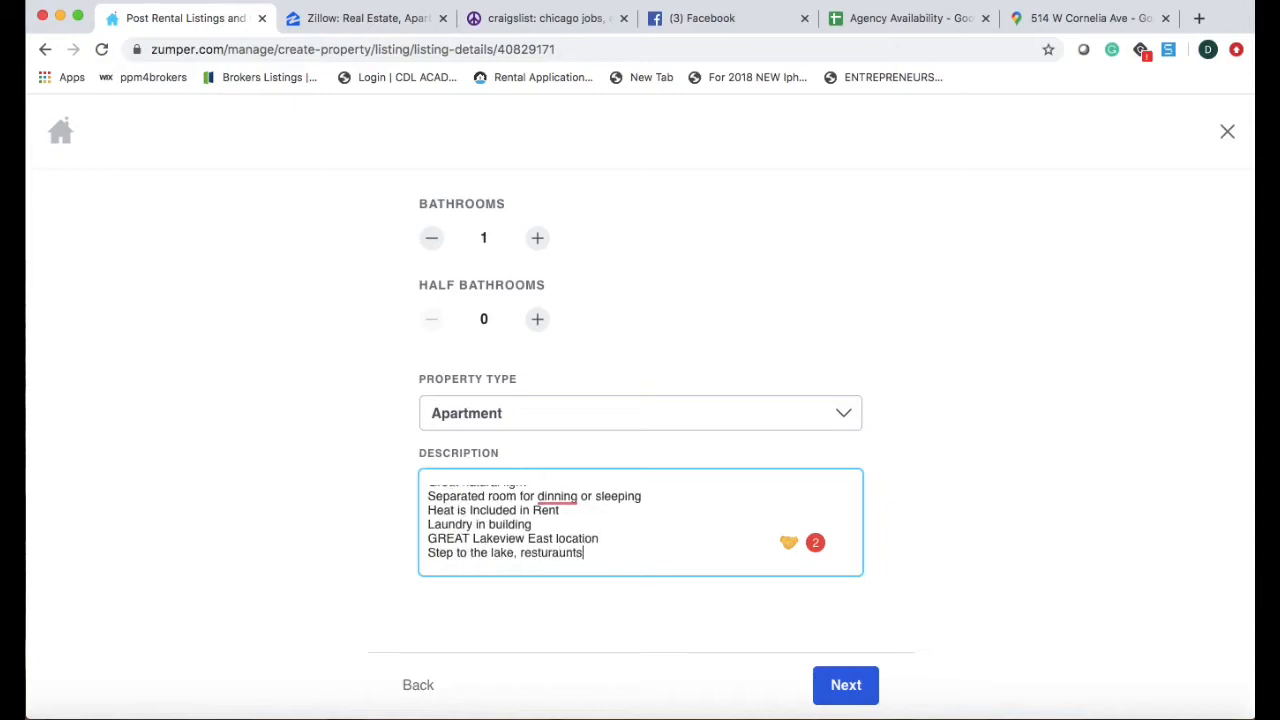
text( bars, and more)
key(Return)
key(Return)
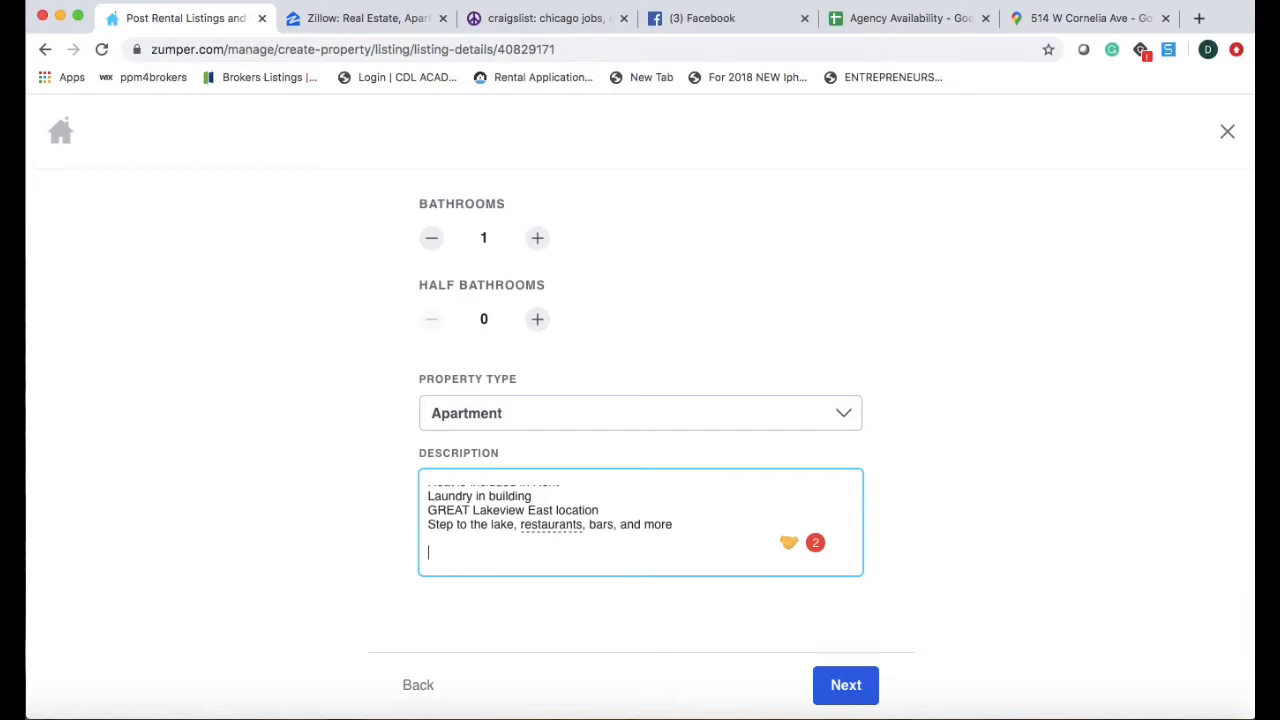
Add a pet policy: Cats are Allowed; 2 Cat Max- Pet fees and Pet rent apply.
text(Pet policy:)
key(Return)
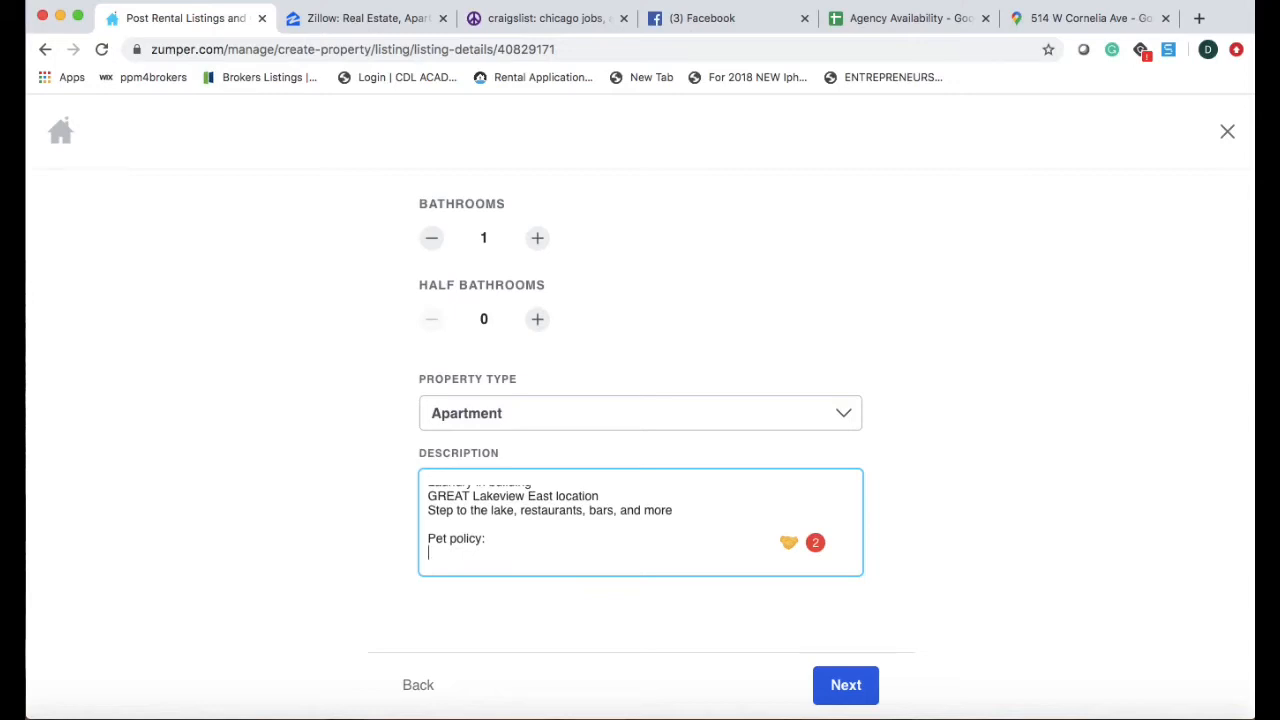
text(Cat Onl)
key(BackSpace)
key(BackSpace)
text(s are Allowed)
key(Return)
text(2)
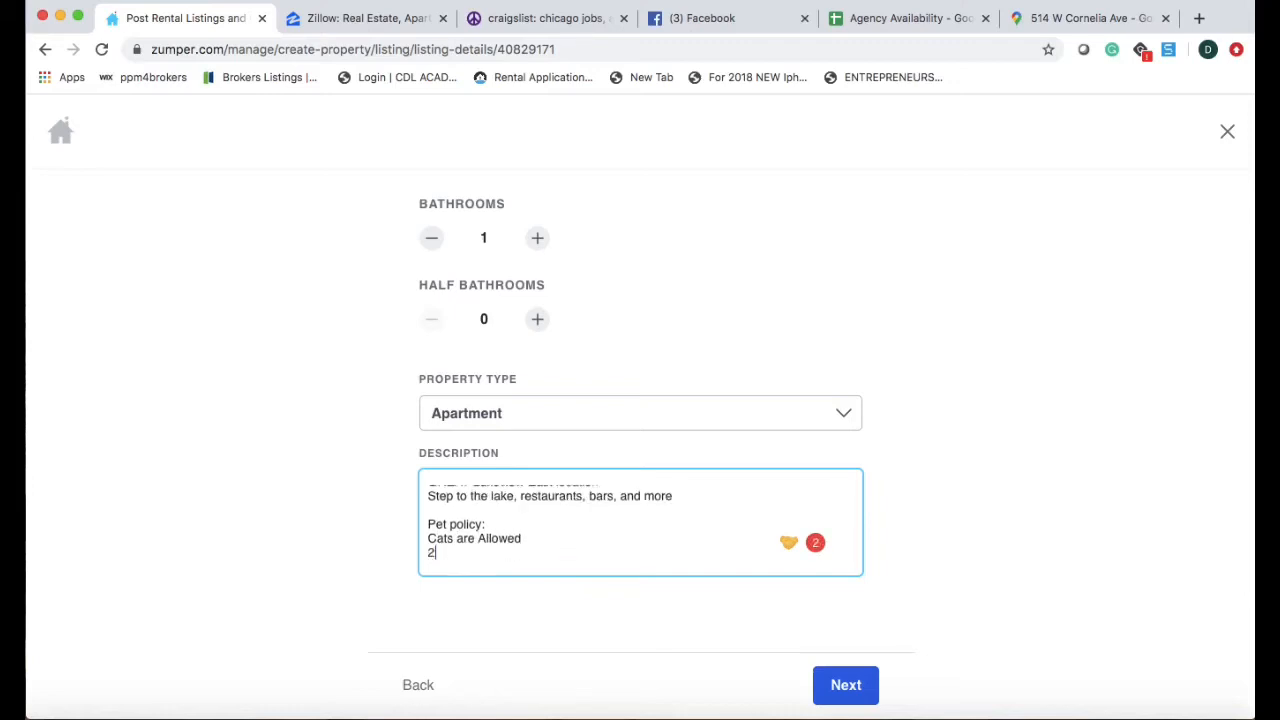
text( Cat Max- Pet fees and Pet rent apply)
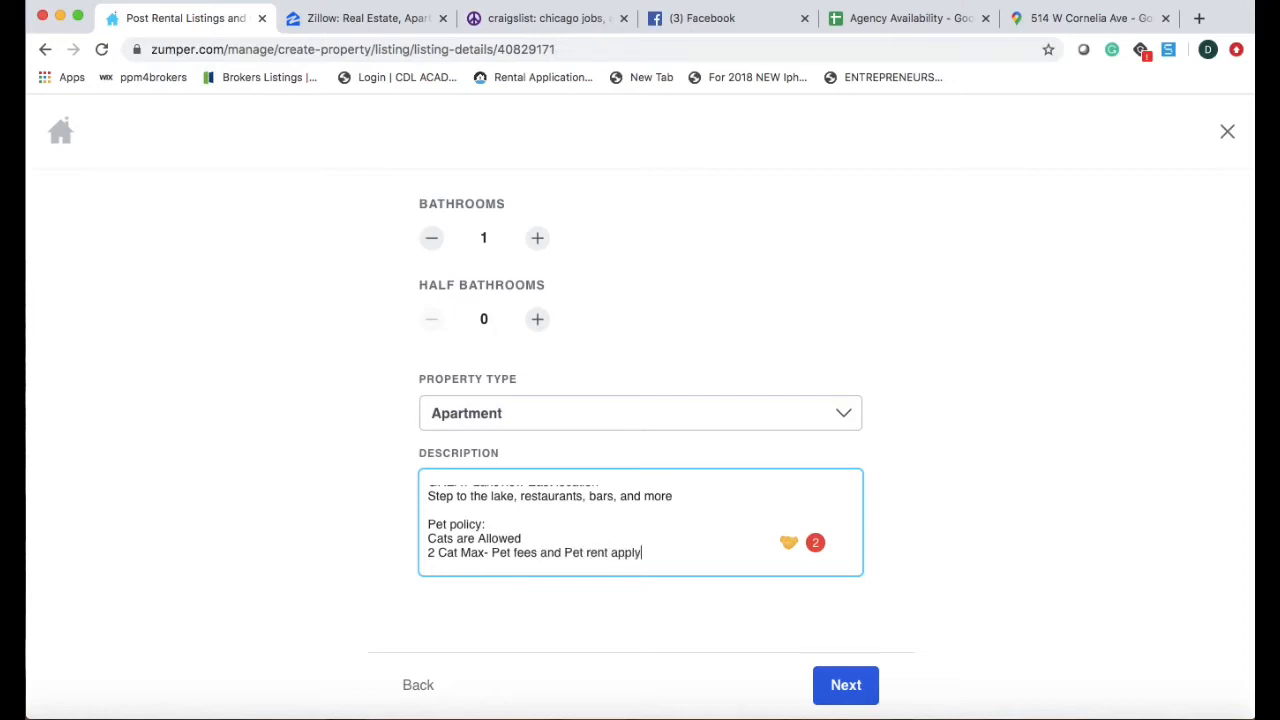
key(Return)
key(Return)
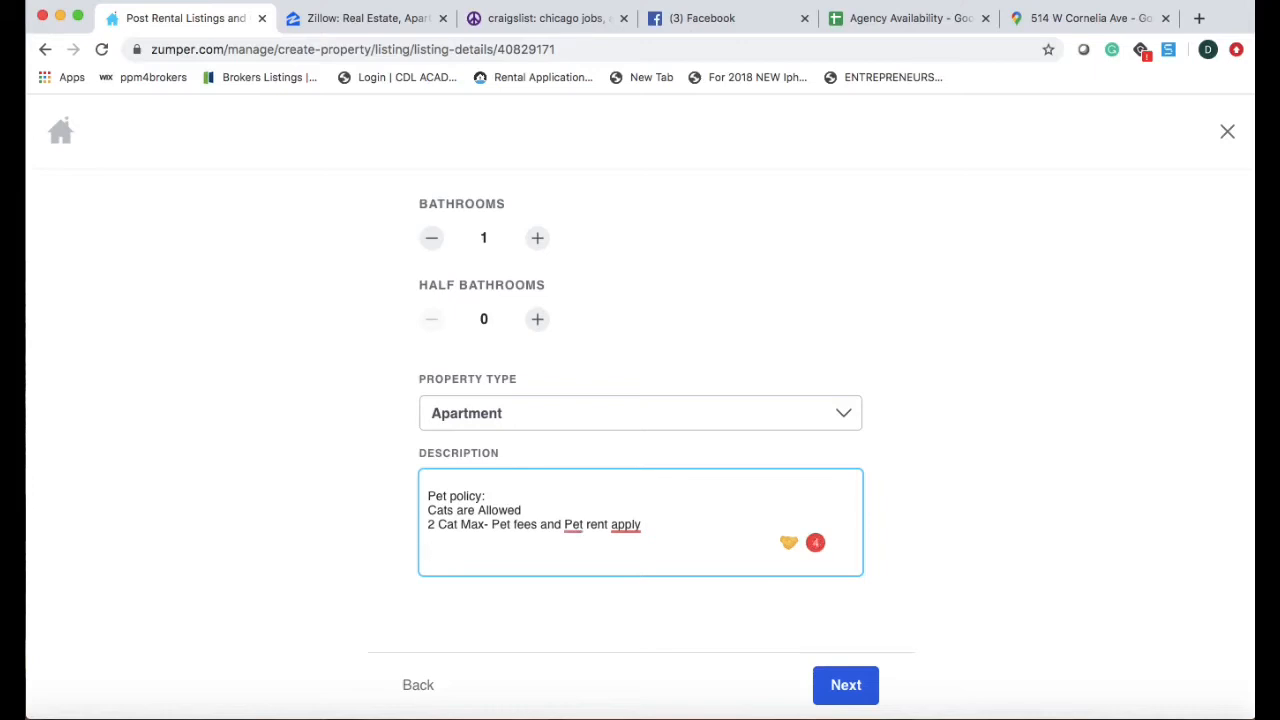
Sign off with the agent's name, phone number, and JMG Managment Inc. on separate lines.
key(Return)
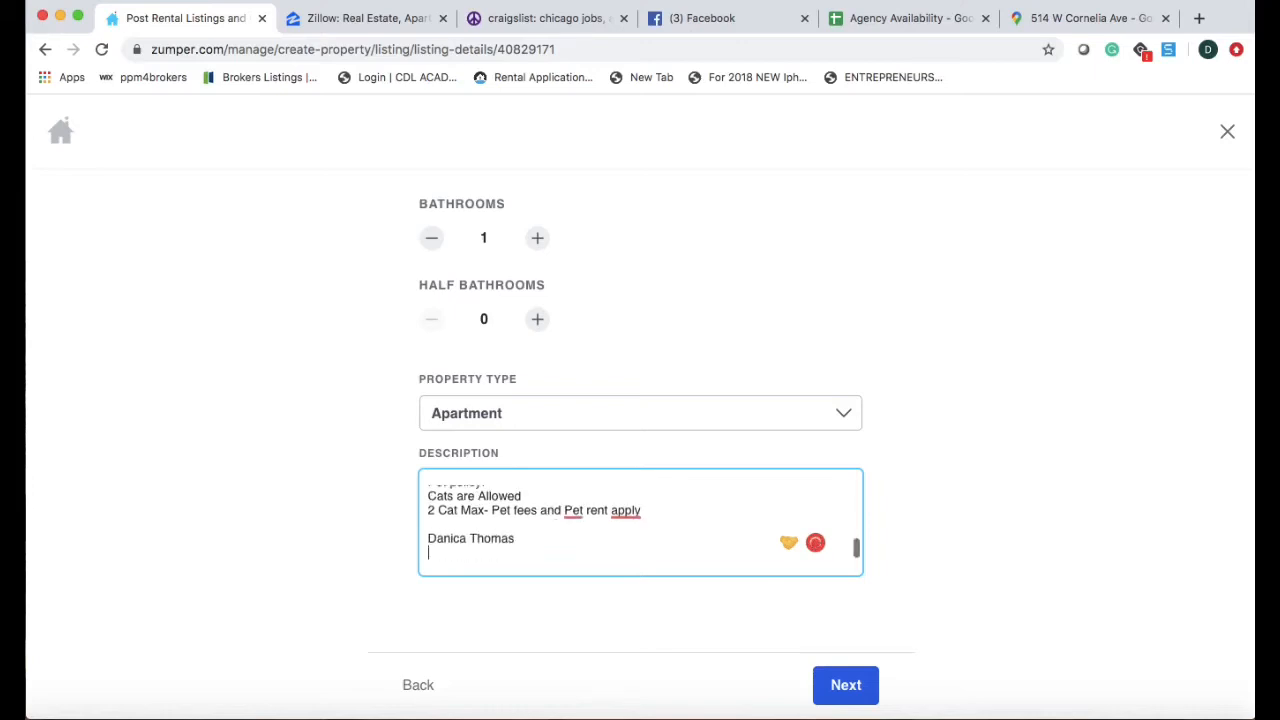
key(Return)
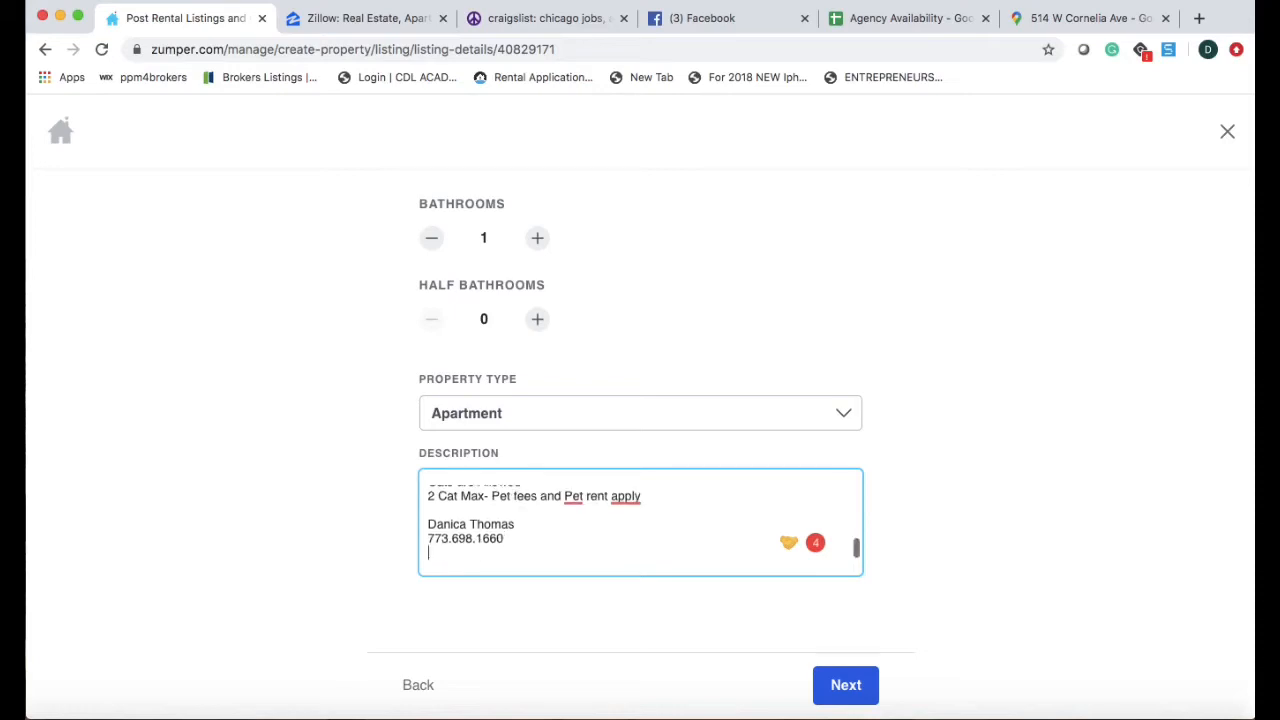
text(JMG Managment Inc.)
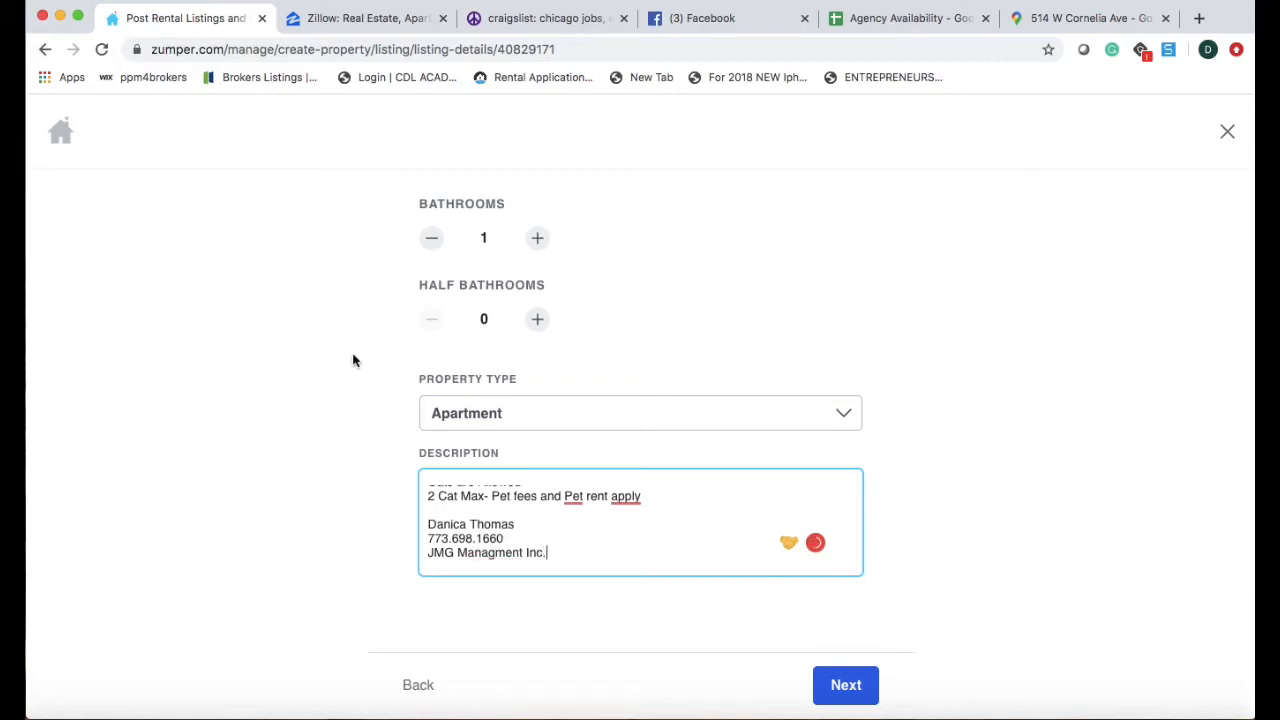
scroll(352, 360, down, 3)
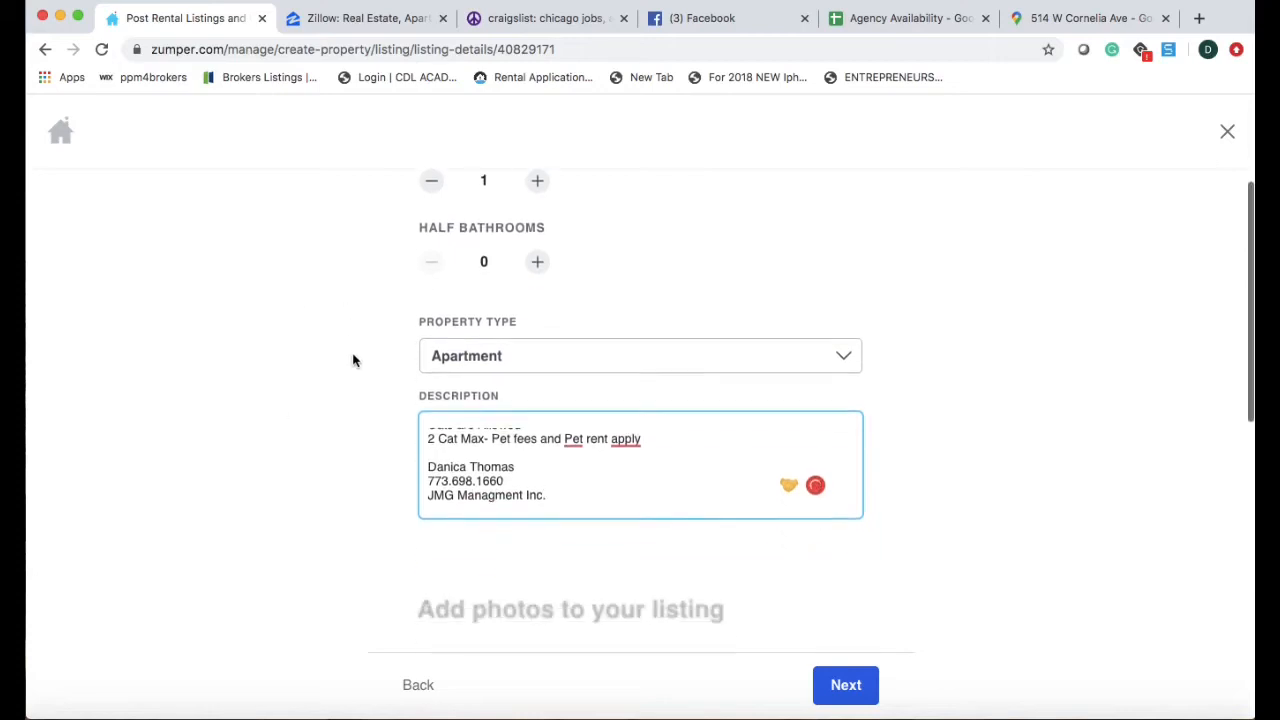
Upload all eleven PNG photos from the Multi-Room Studio- #203 folder to the Zumper listing.
scroll(657, 514, down, 2)
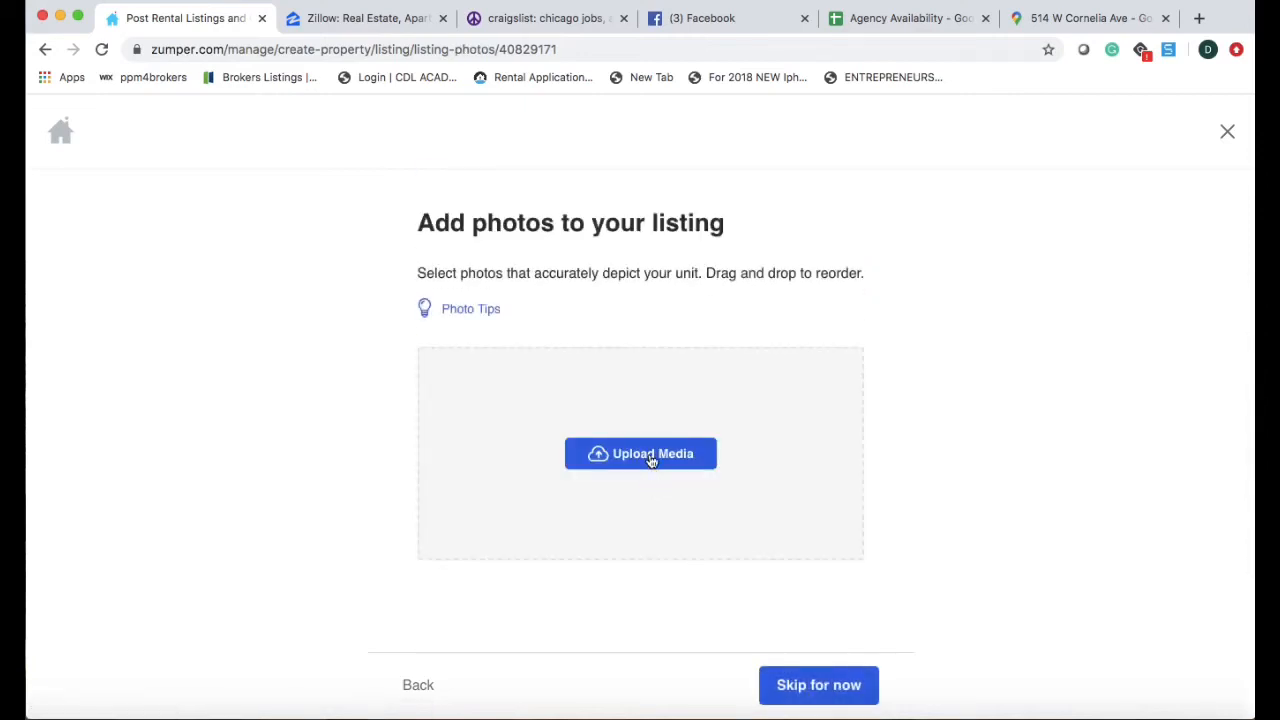
click(651, 455)
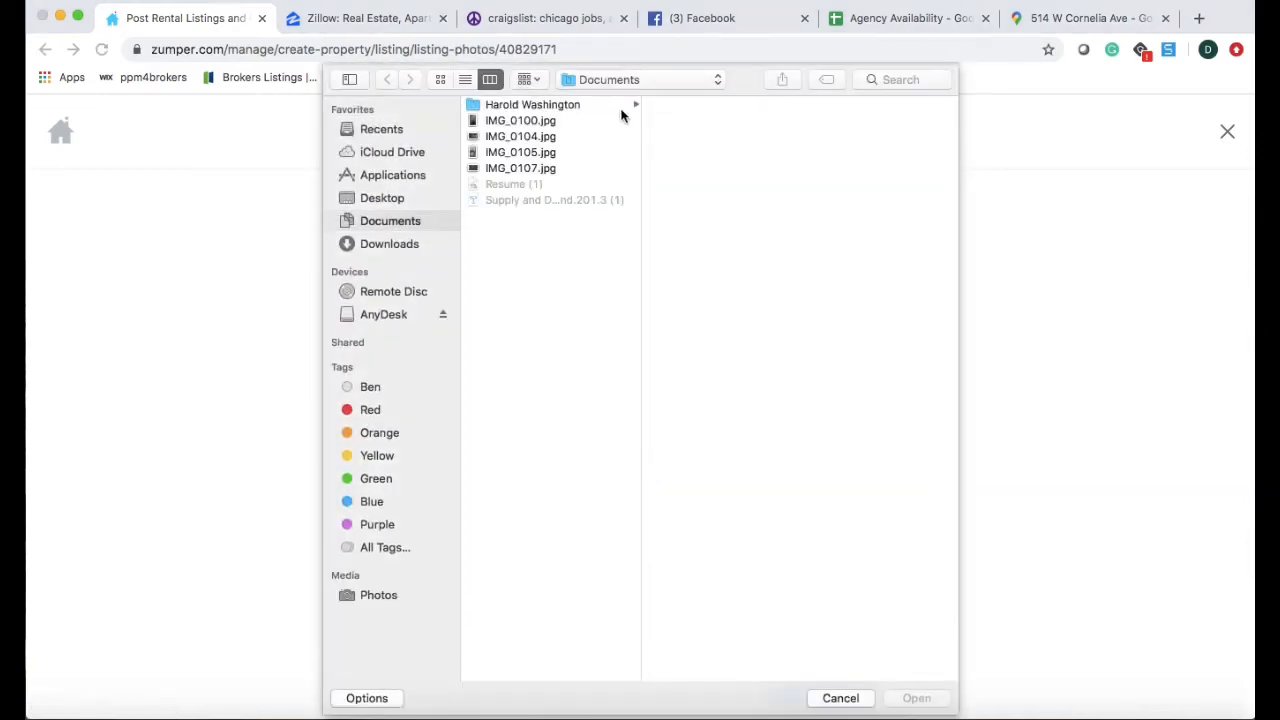
click(403, 200)
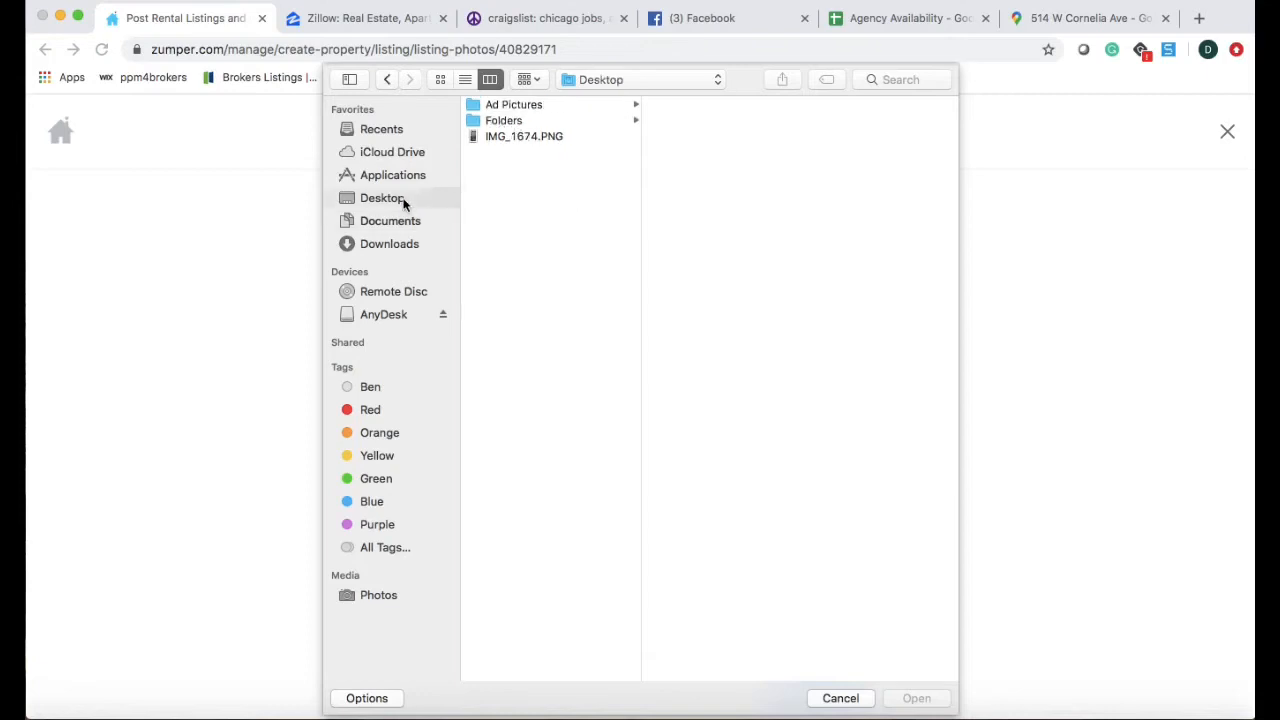
click(539, 110)
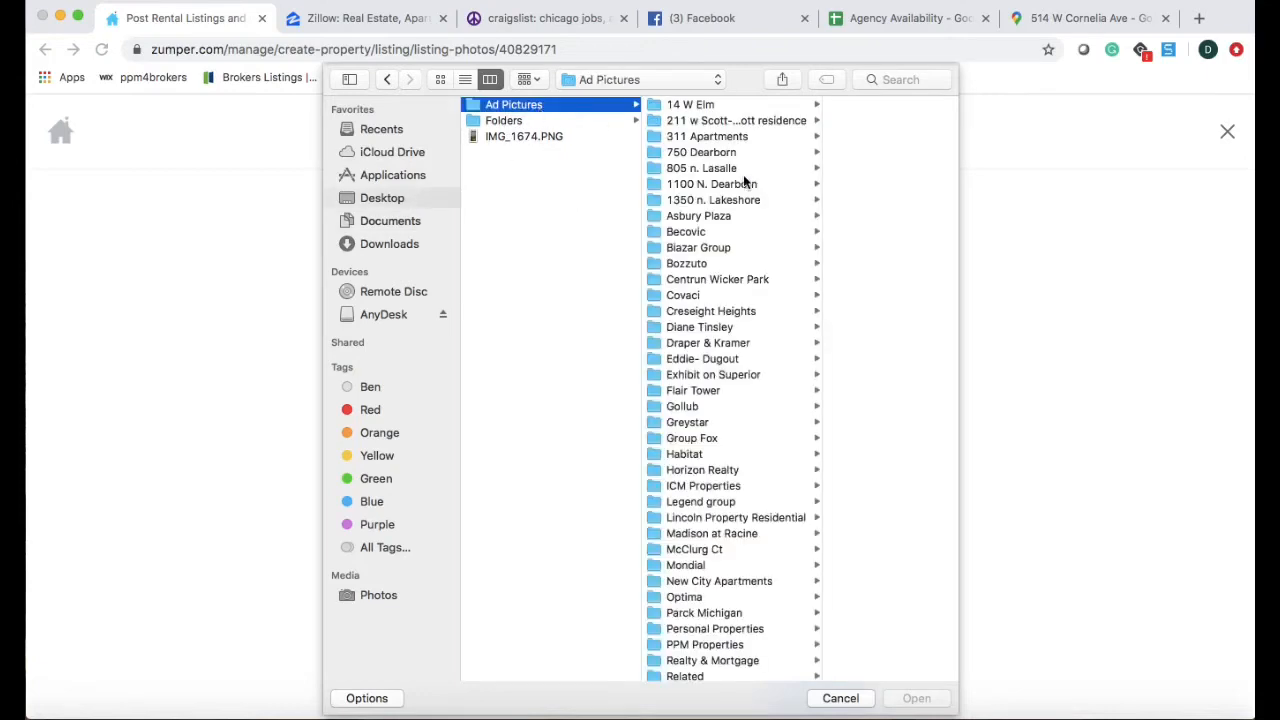
click(703, 487)
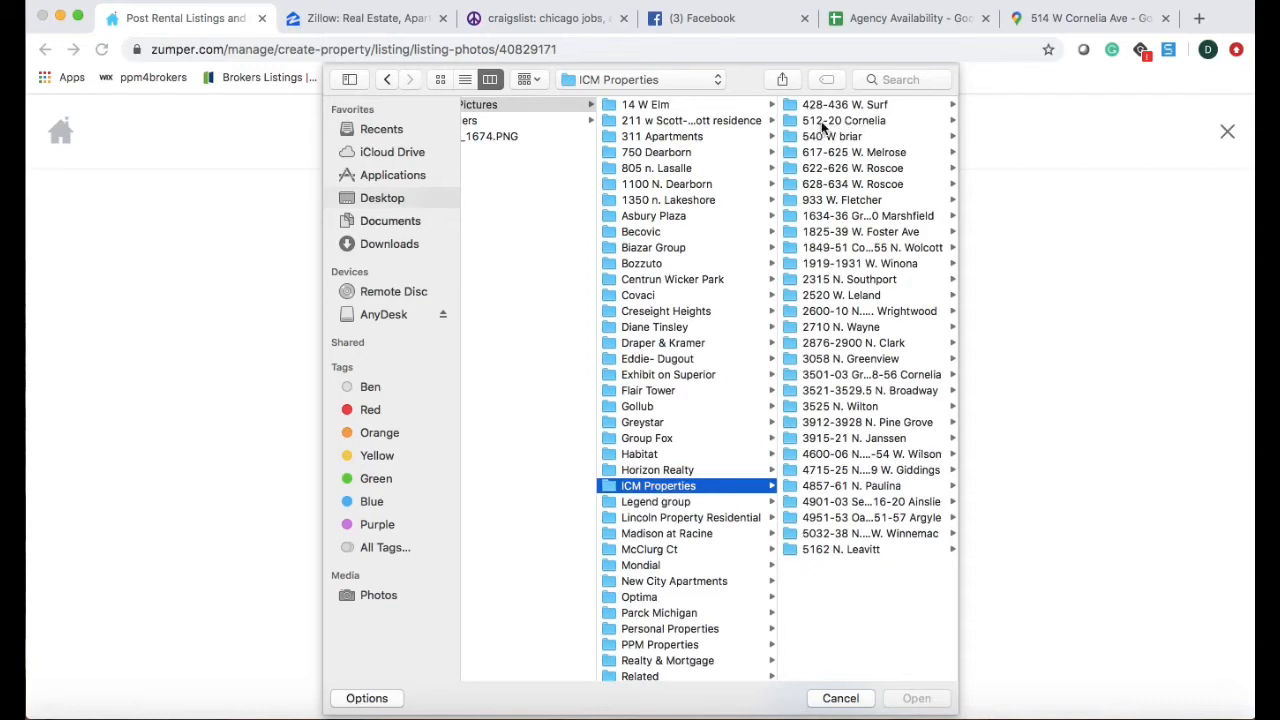
click(843, 125)
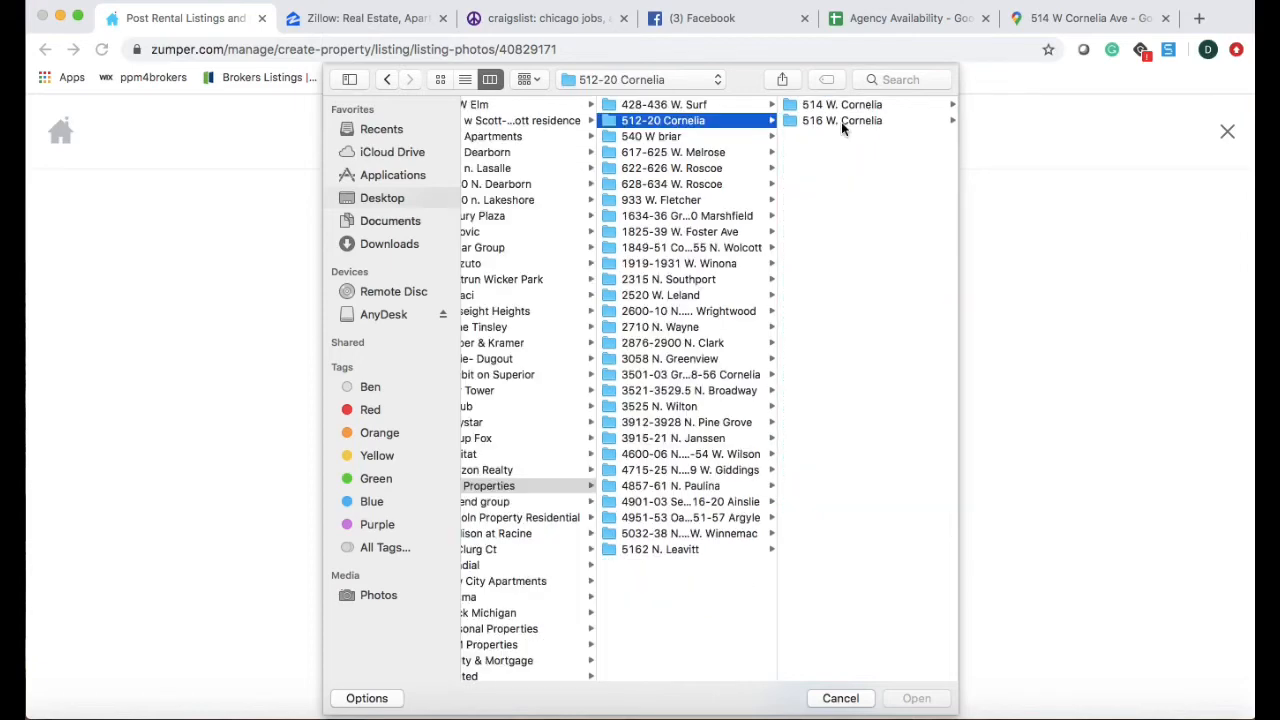
click(840, 104)
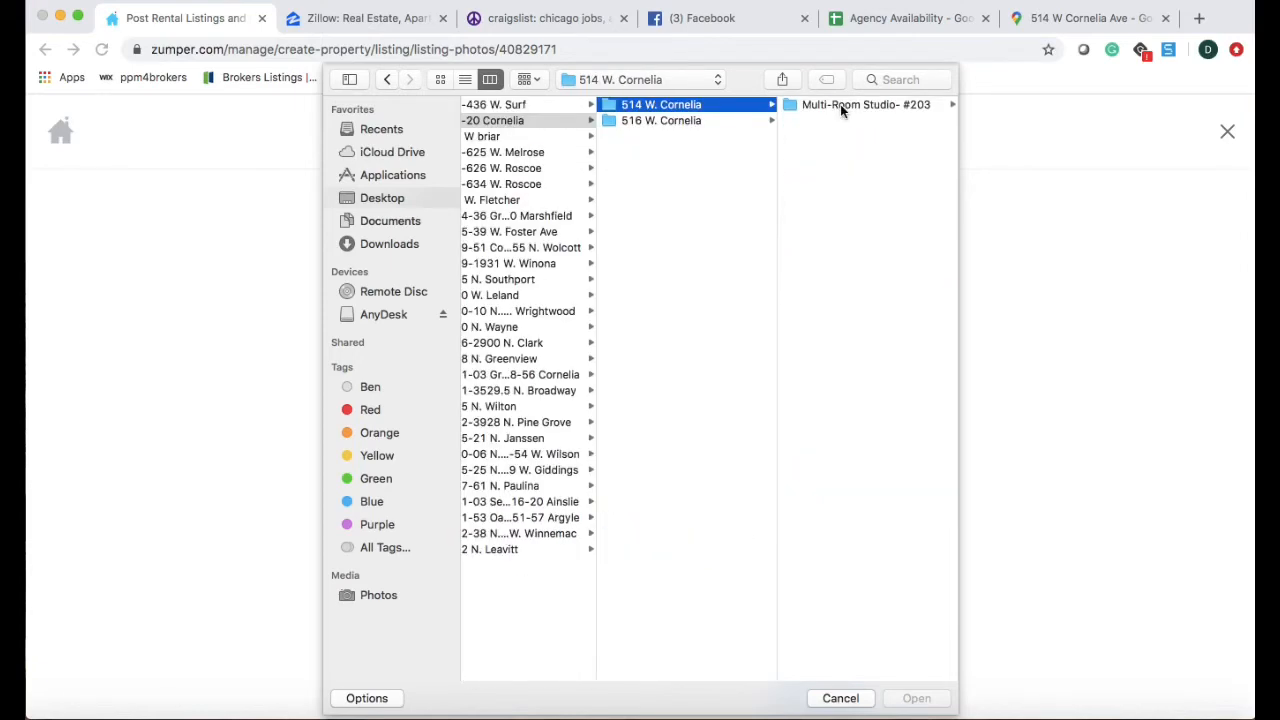
click(919, 103)
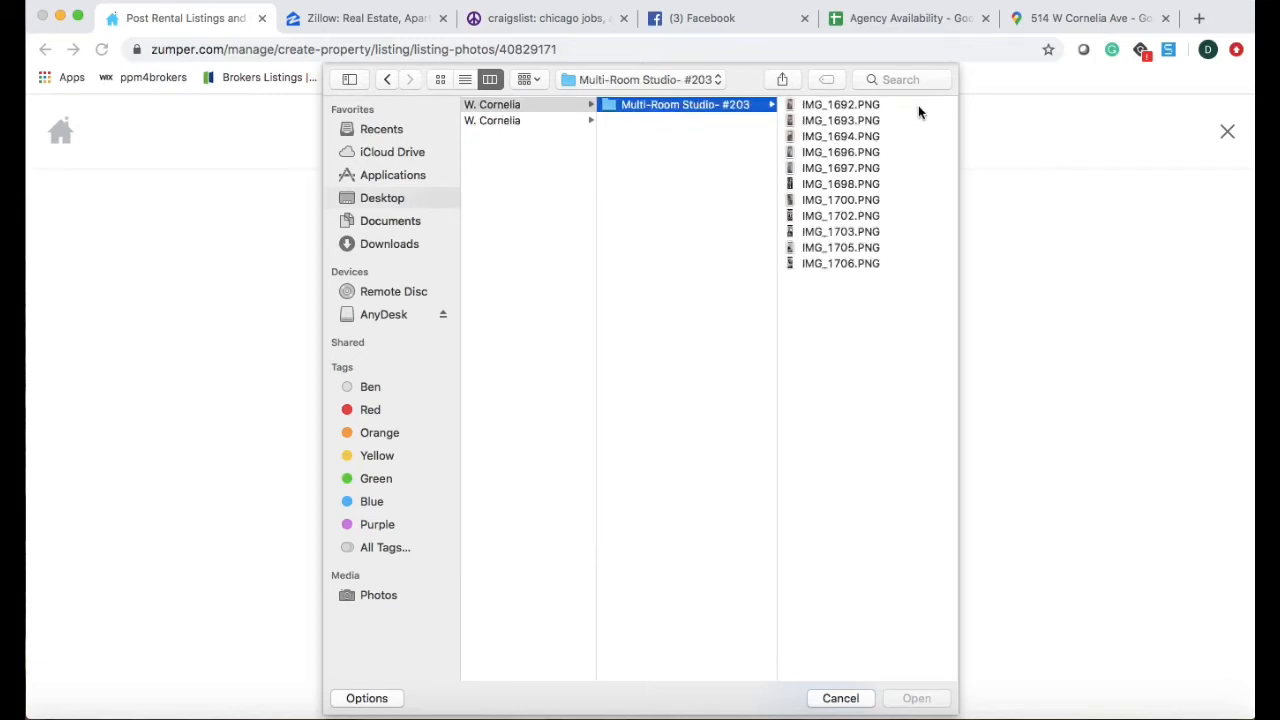
drag(843, 293, 852, 104)
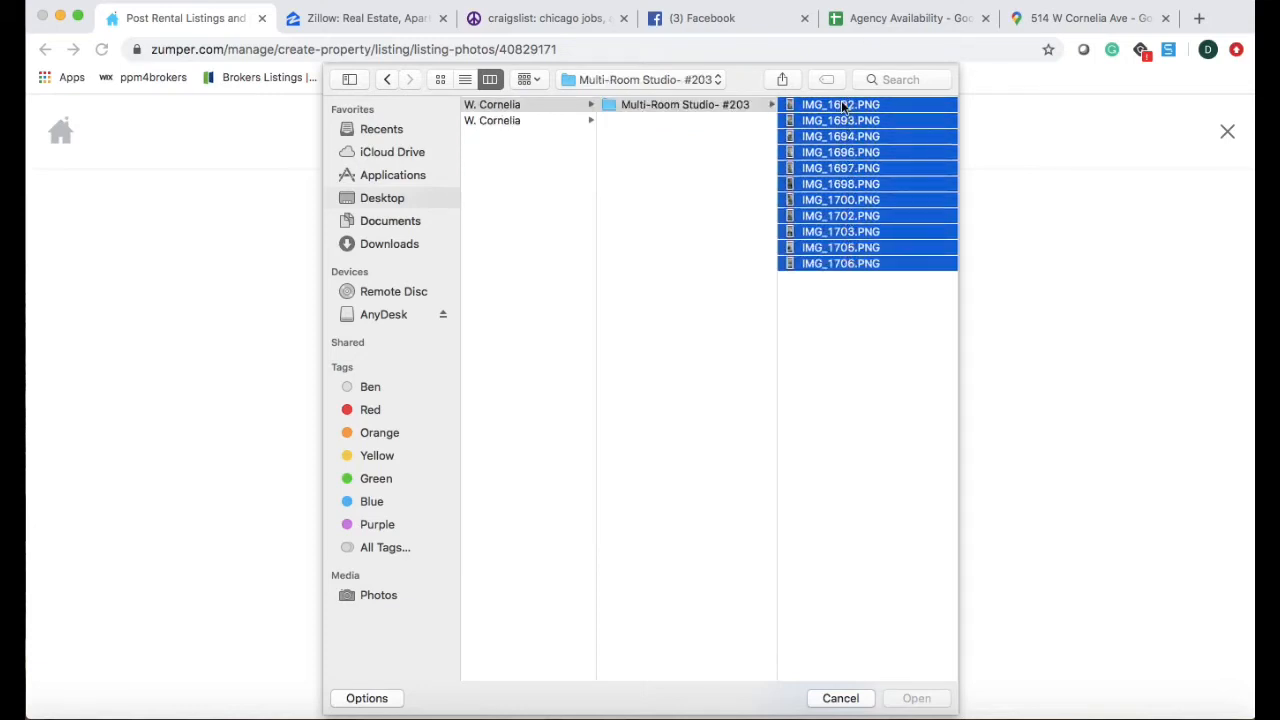
click(912, 700)
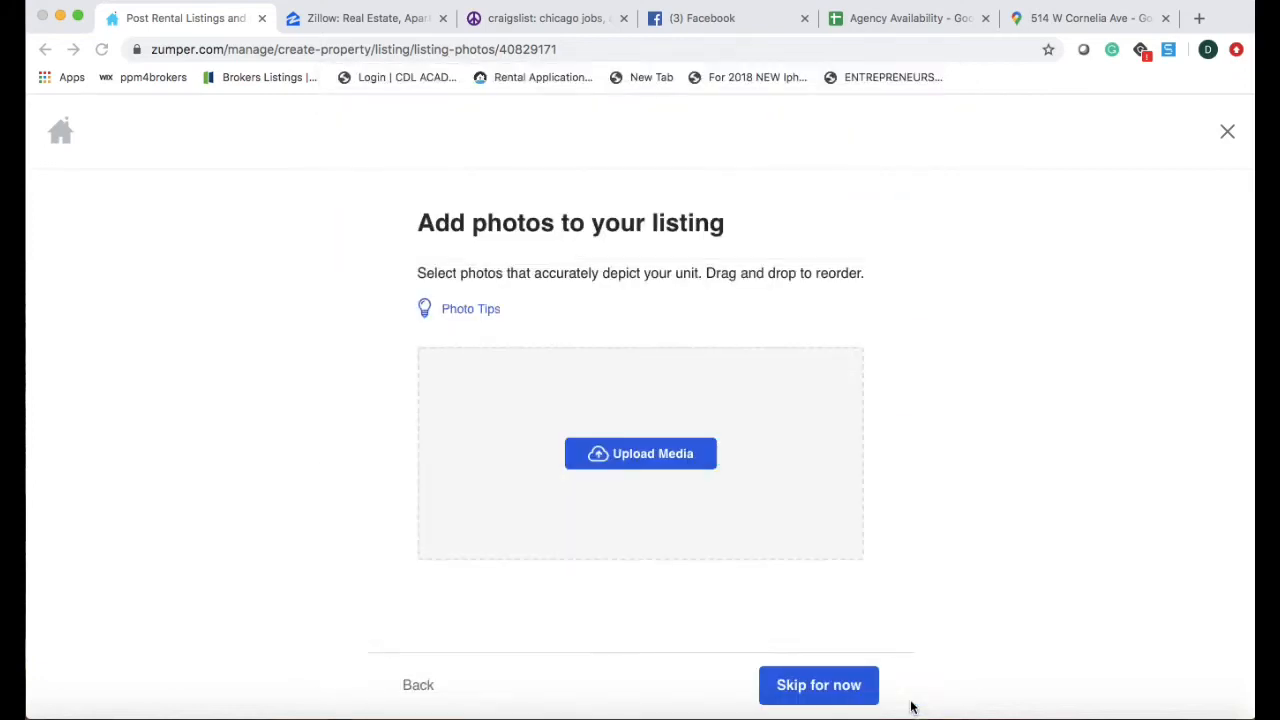
Select the whole Zumper description text, through the pet policy and contact sign-off, for copying.
scroll(764, 456, down, 3)
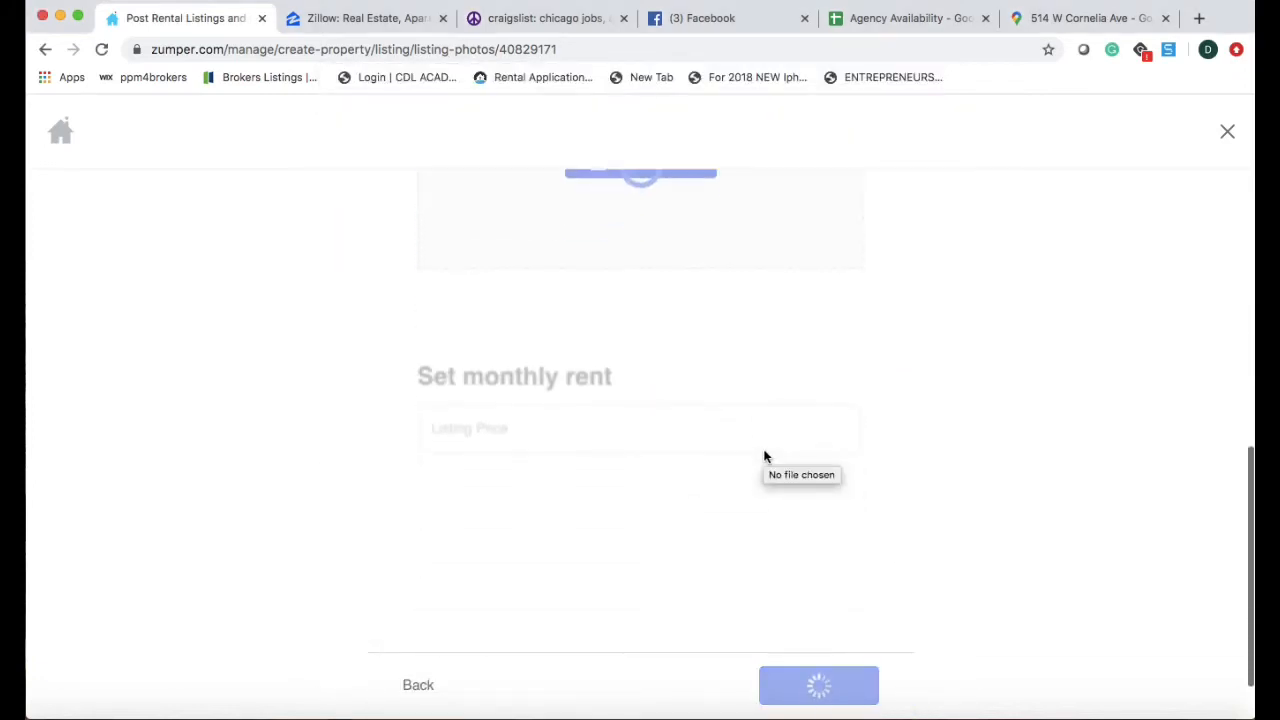
scroll(764, 456, up, 3)
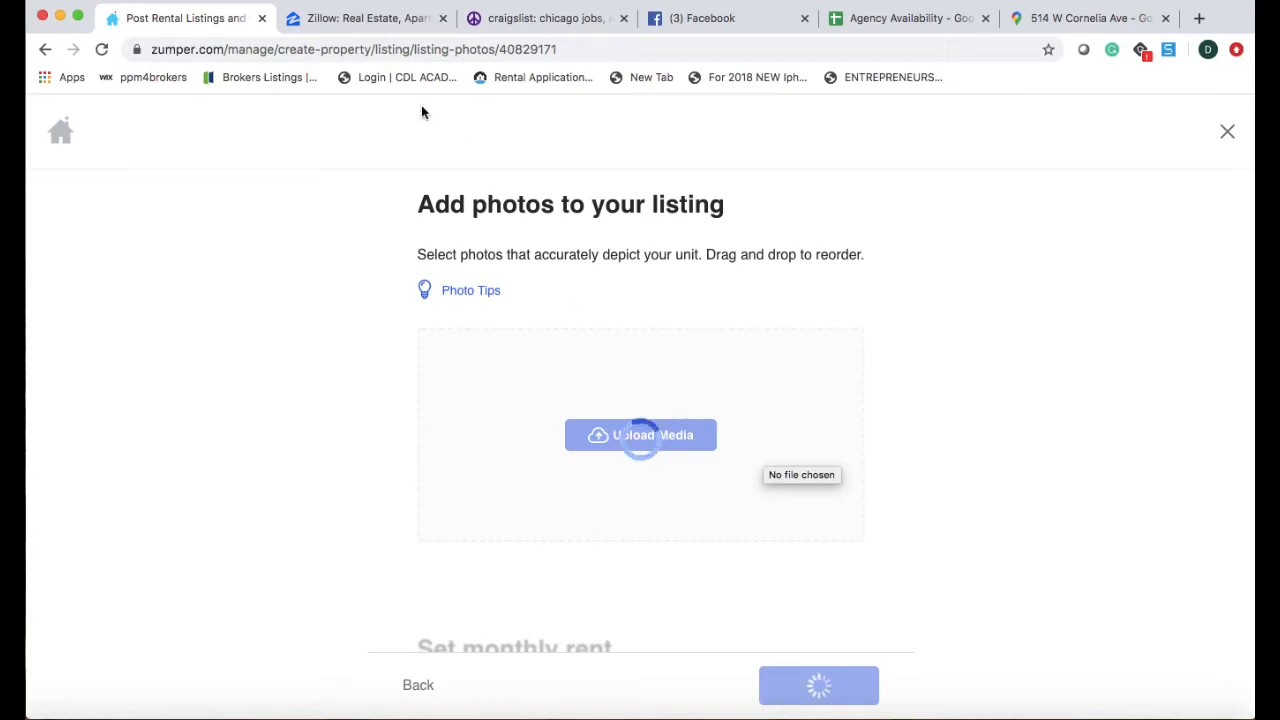
click(370, 18)
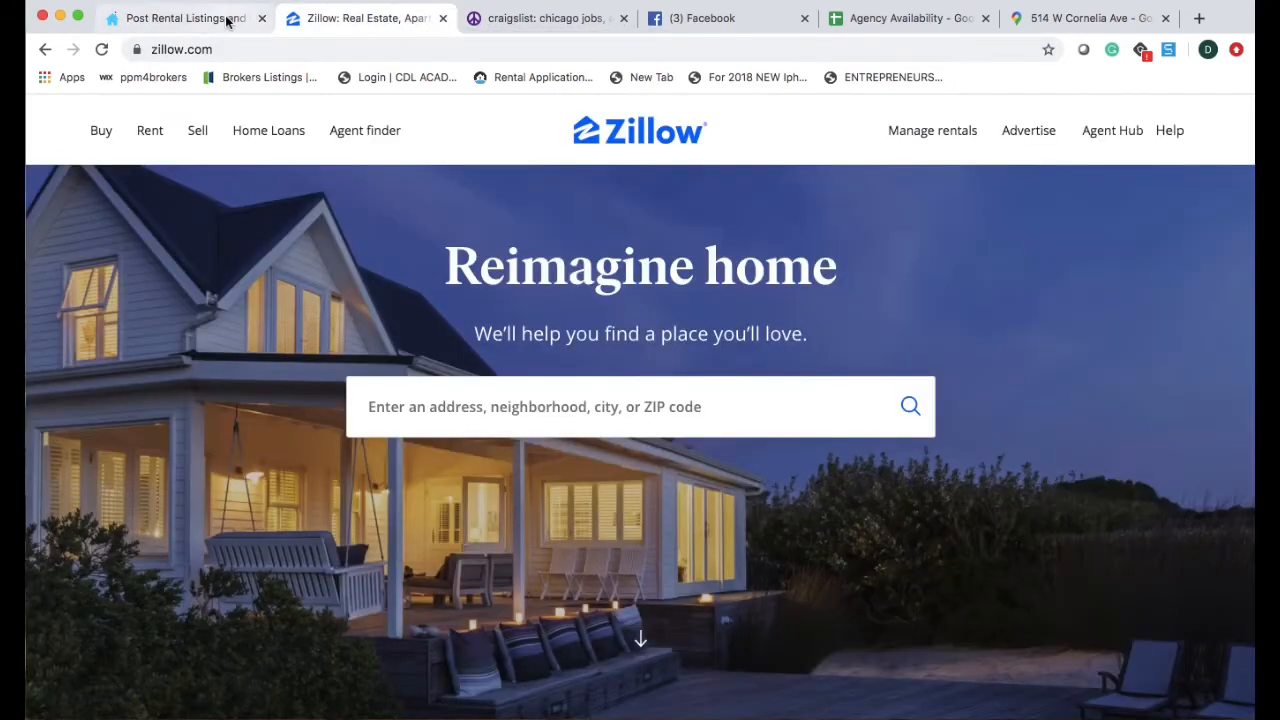
click(220, 18)
scroll(521, 286, up, 5)
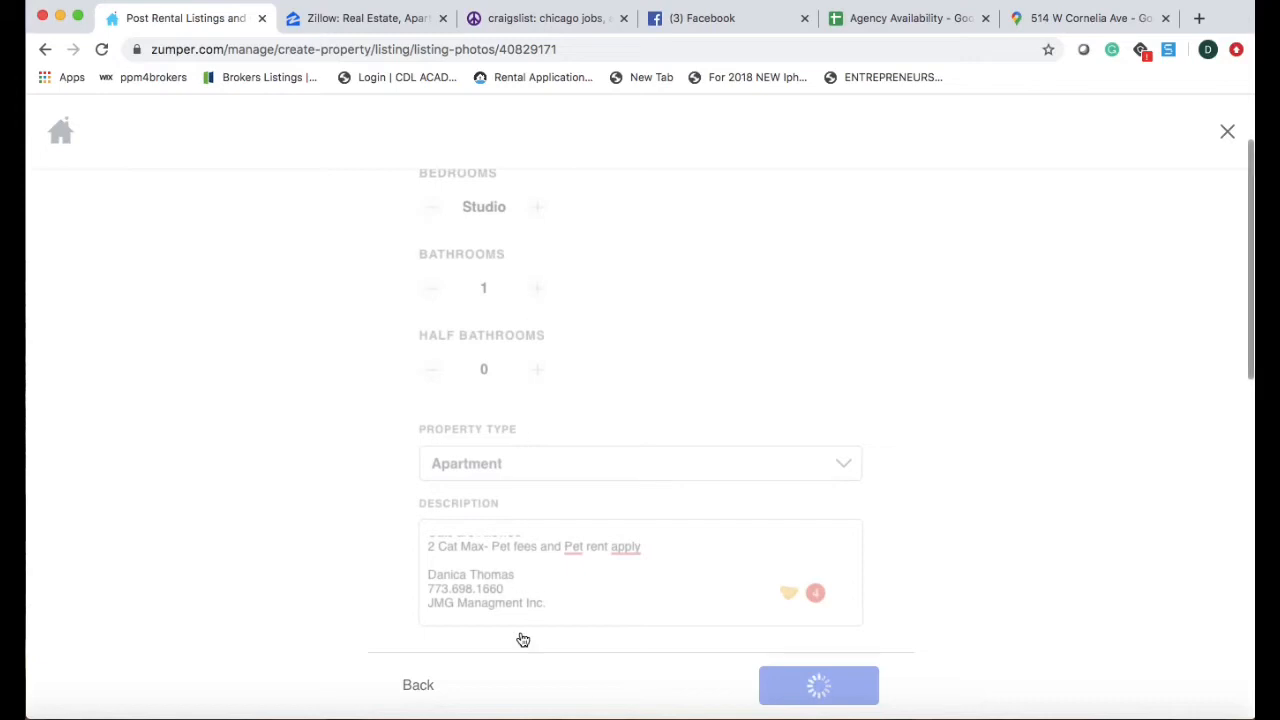
scroll(560, 585, down, 3)
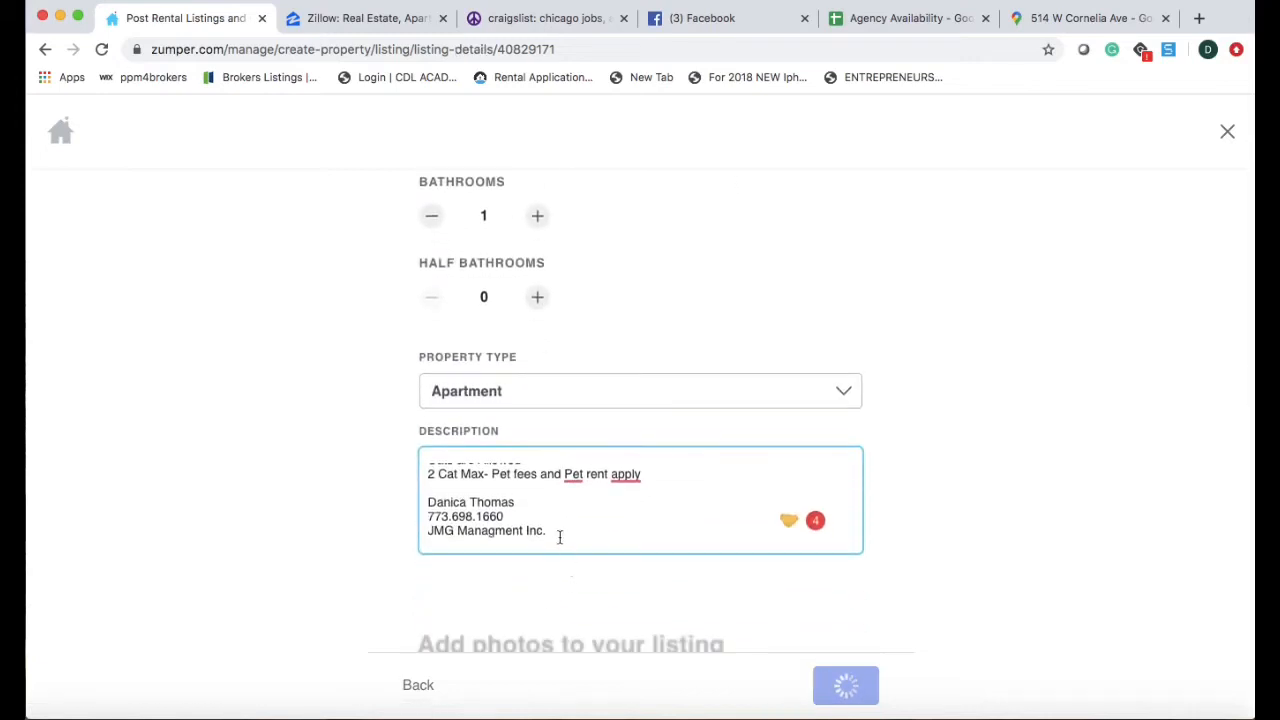
drag(555, 532, 436, 460)
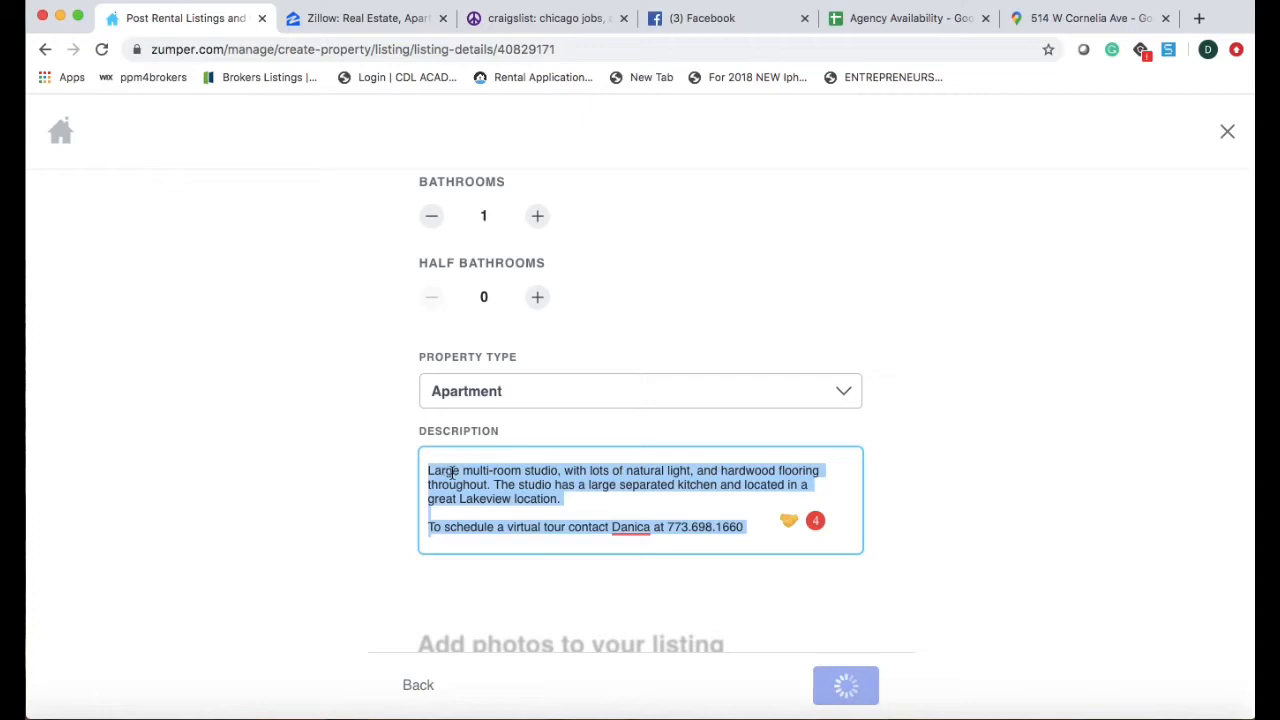
click(442, 467)
drag(428, 468, 705, 568)
key(super+c)
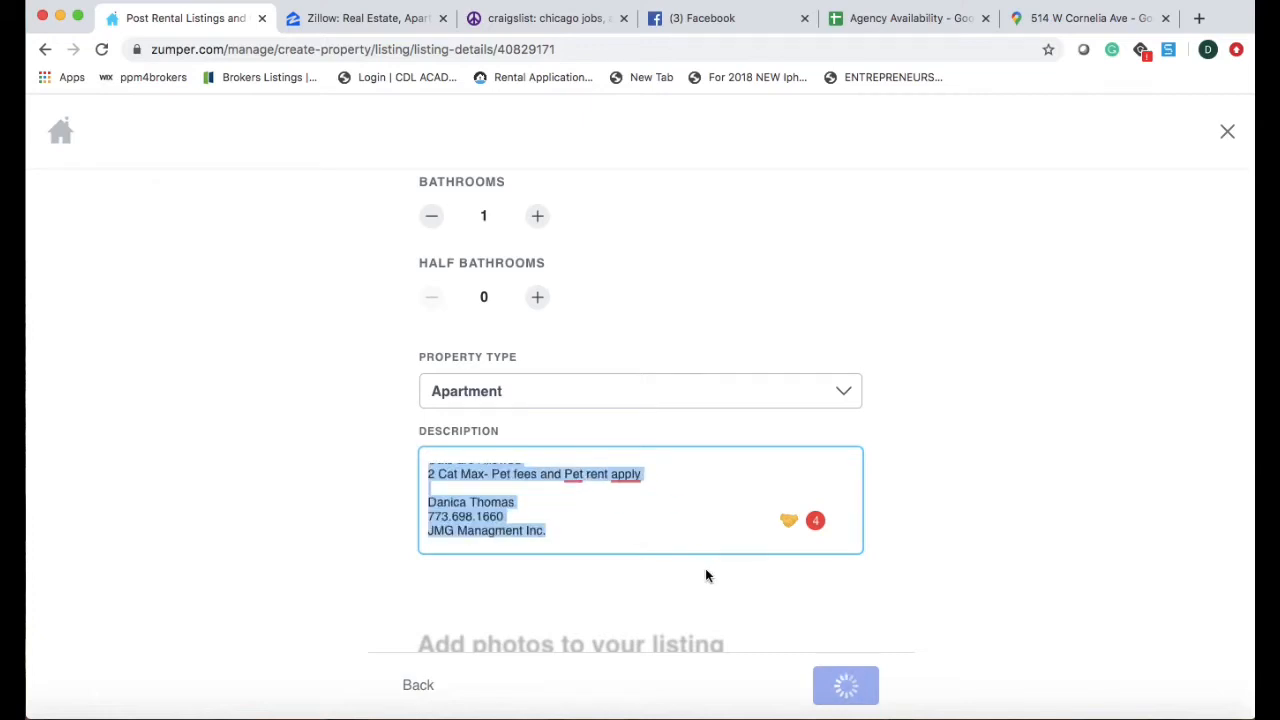
click(410, 32)
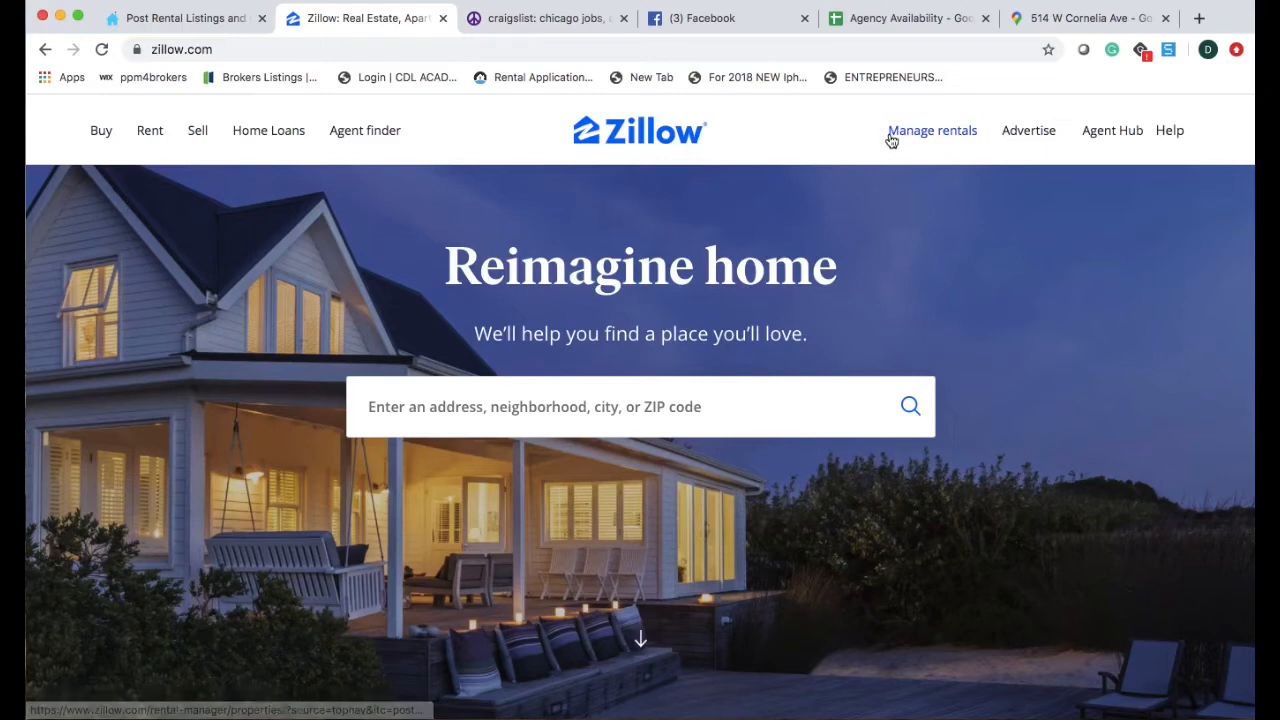
Start listing a new rental in Zillow Rental Manager, ready to enter the property address.
mouse_move(157, 136)
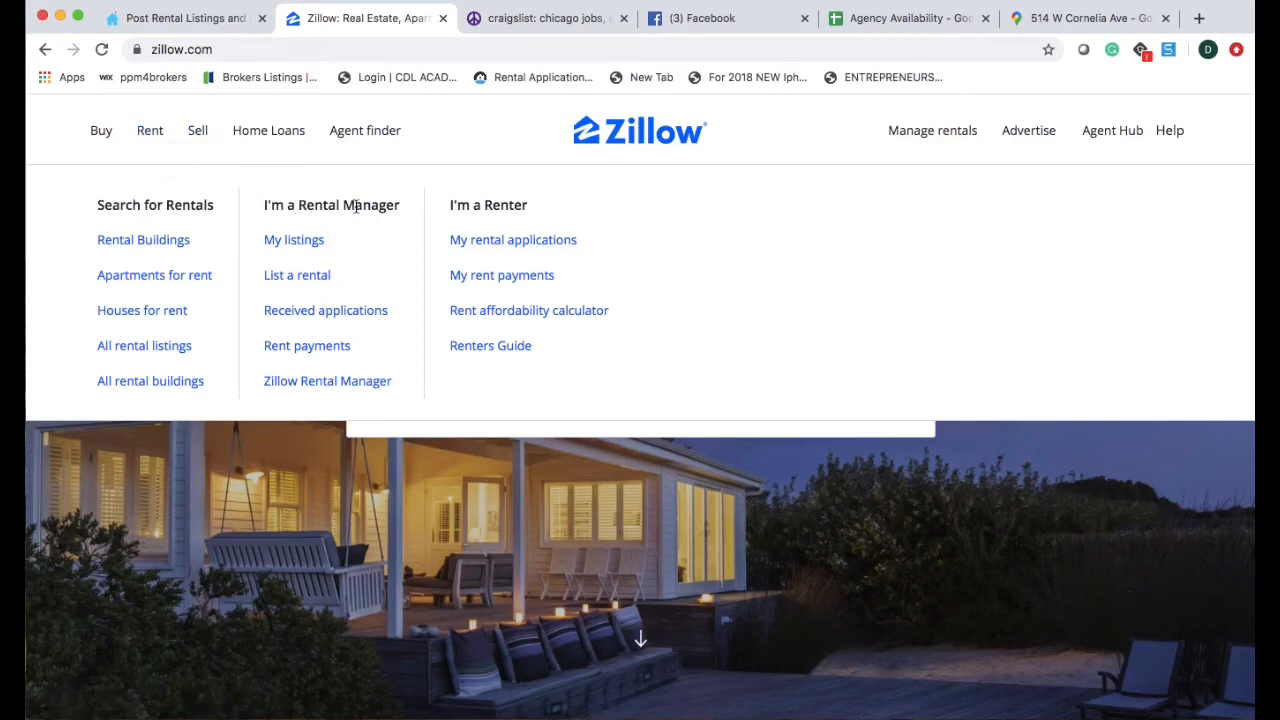
click(305, 281)
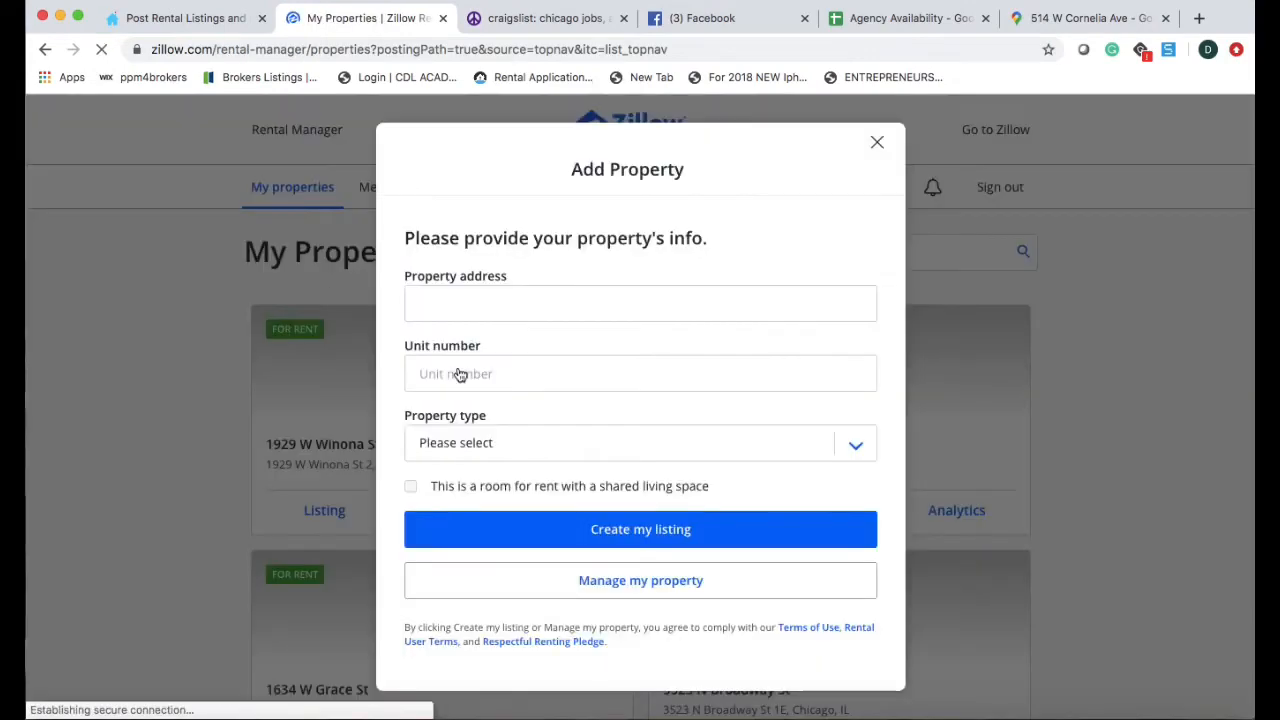
click(512, 304)
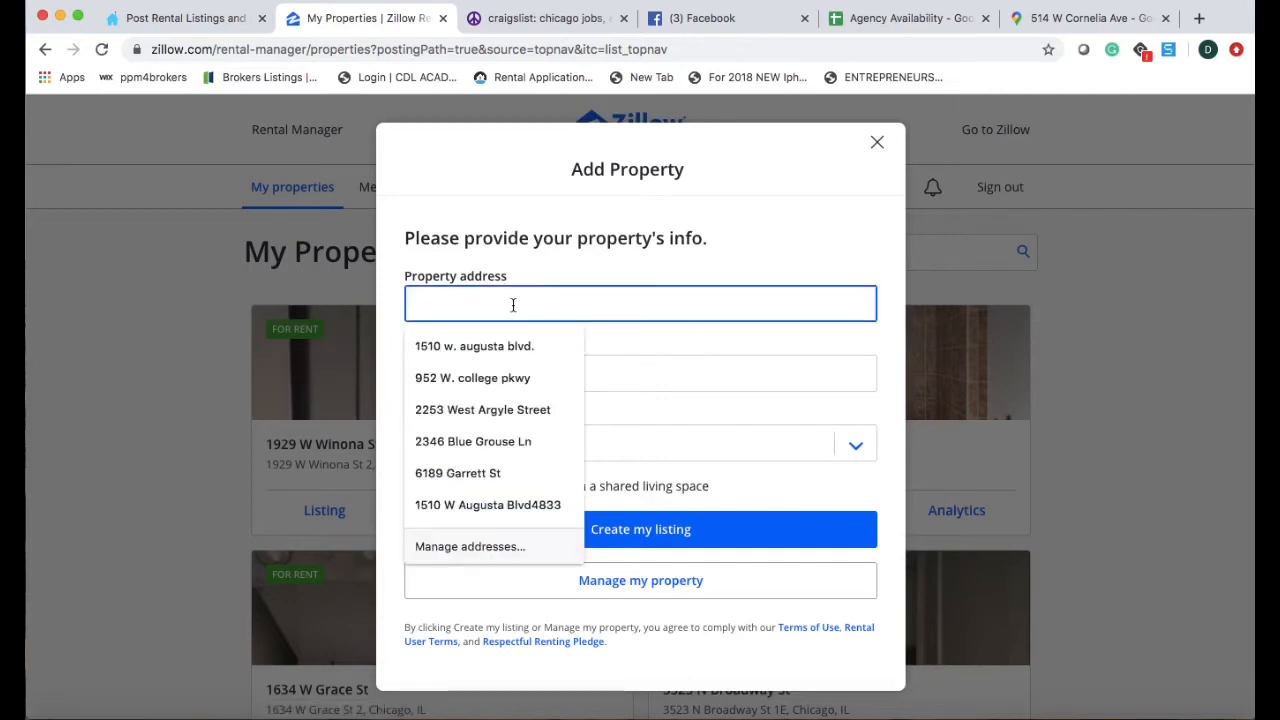
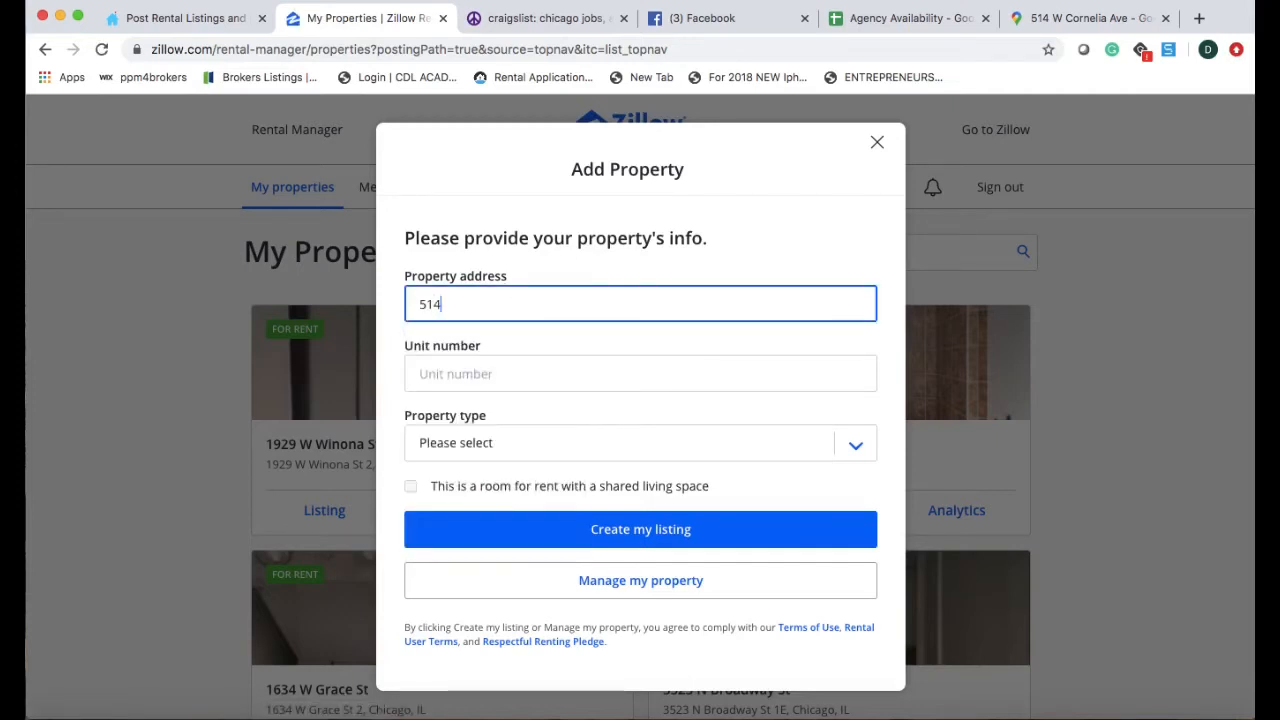
click(524, 366)
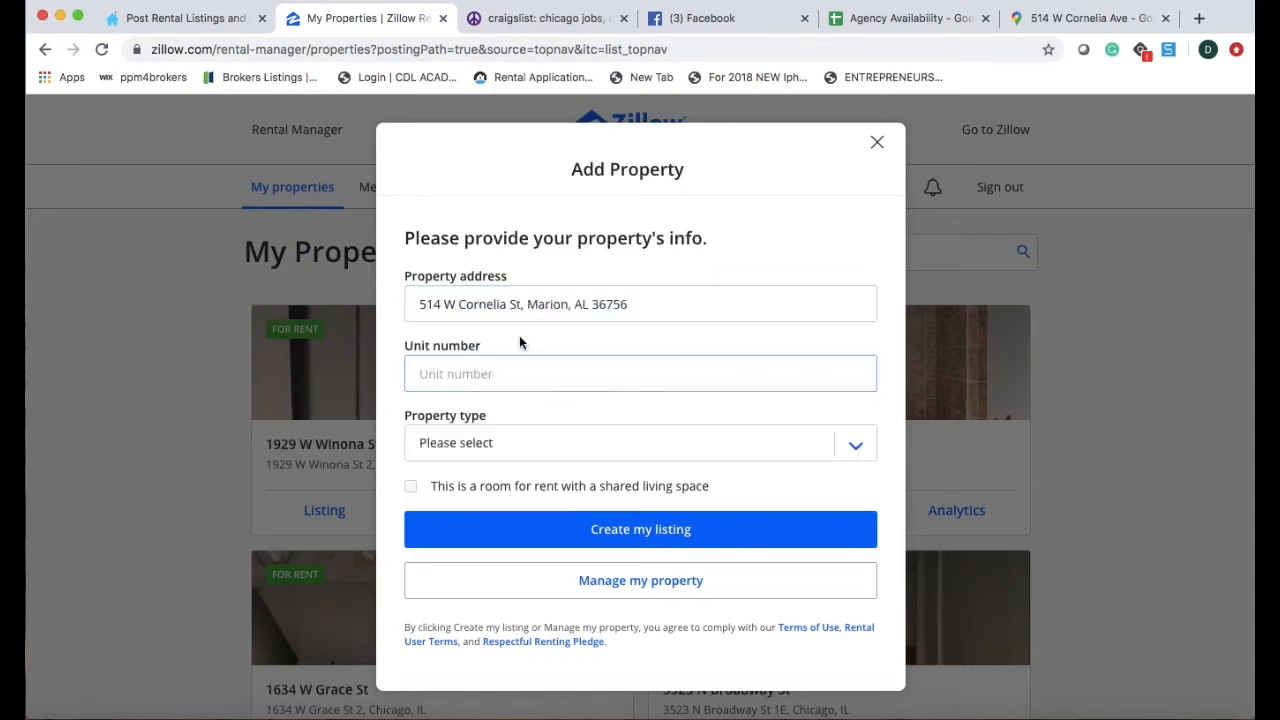
click(651, 308)
key(BackSpace)
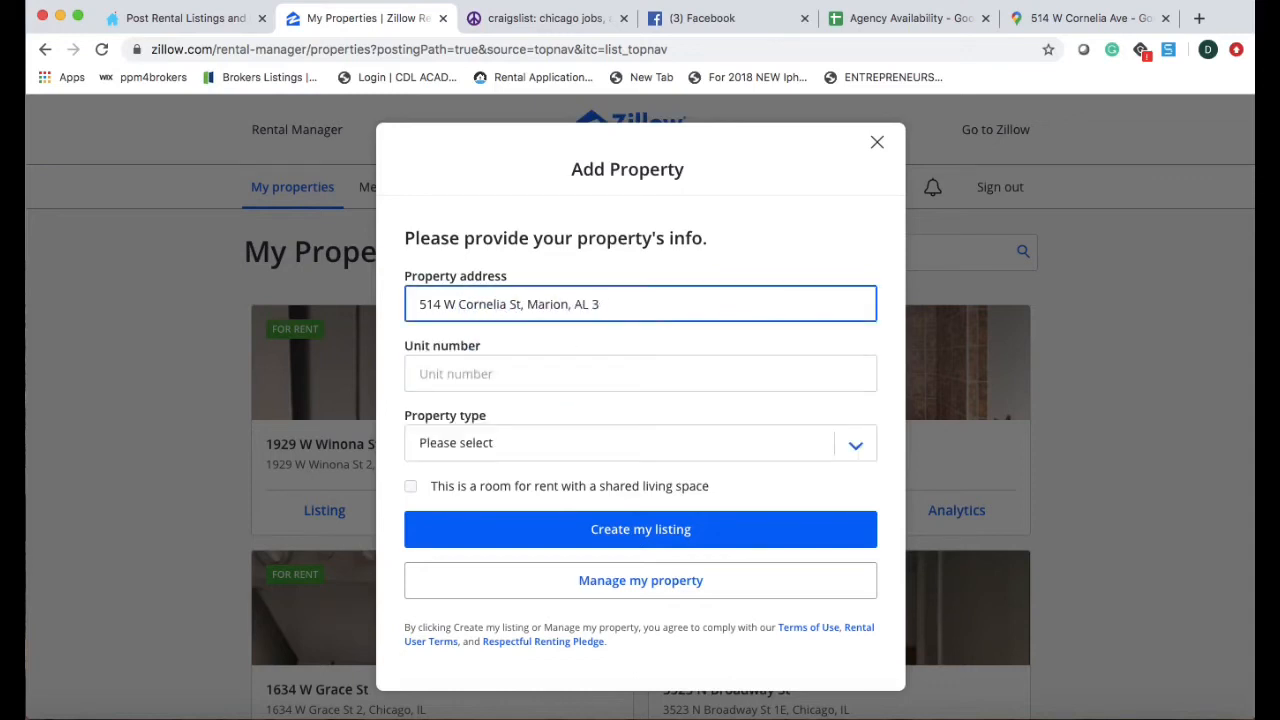
key(BackSpace)
key(BackSpace)
key(BackSpace)
key(BackSpace)
key(BackSpace)
key(BackSpace)
key(BackSpace)
key(BackSpace)
text(Chicago)
click(477, 365)
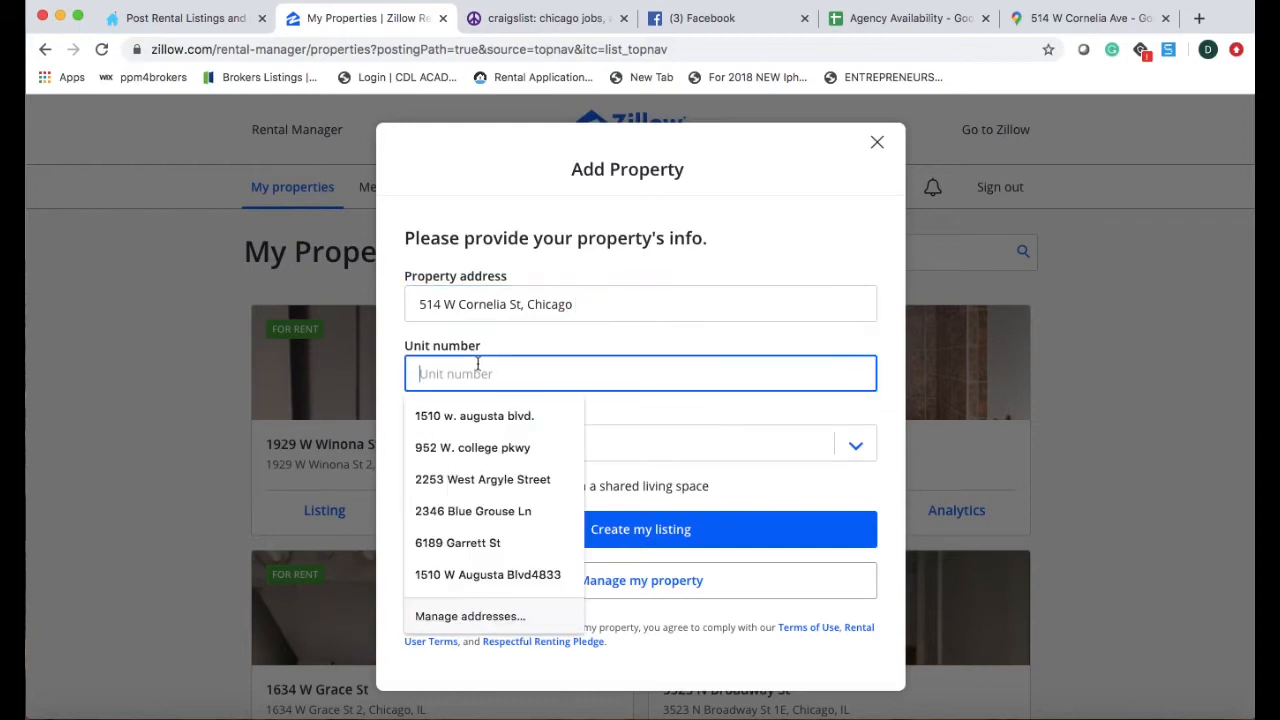
text(203)
Set the property type to Entire Apartment Community with 2 units and submit.
click(477, 443)
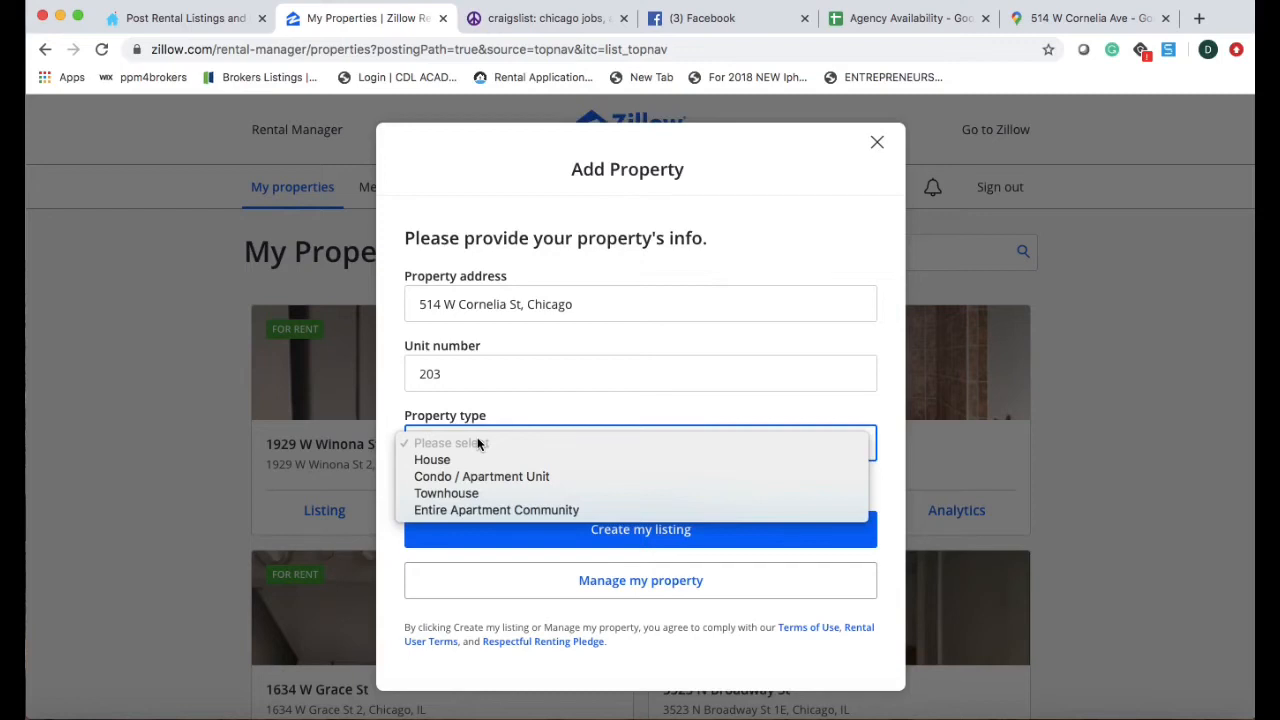
click(474, 512)
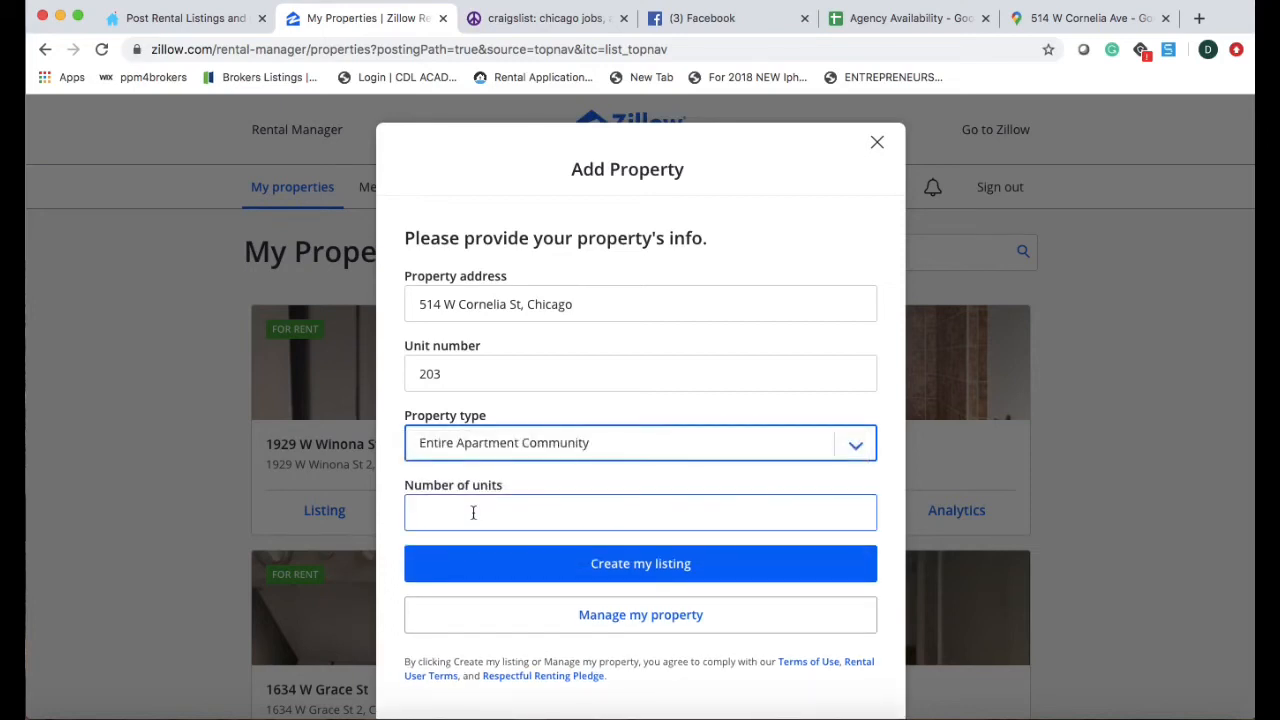
click(474, 512)
text(2)
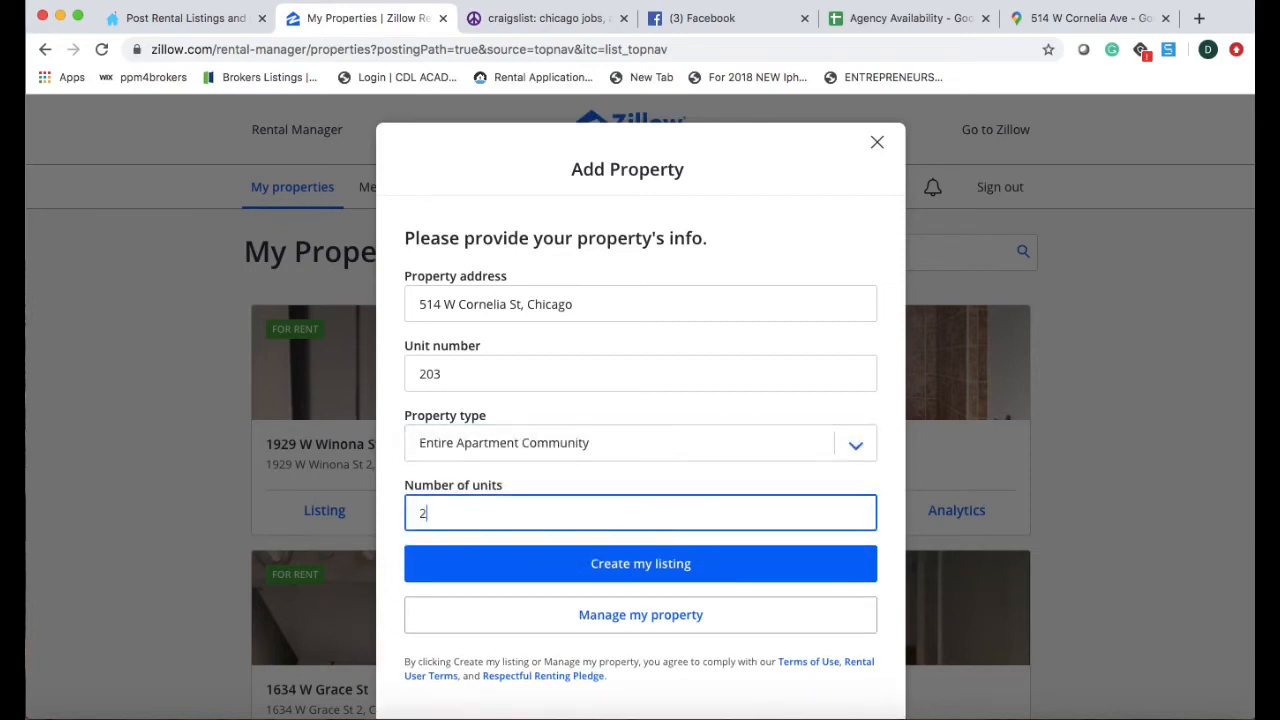
click(632, 580)
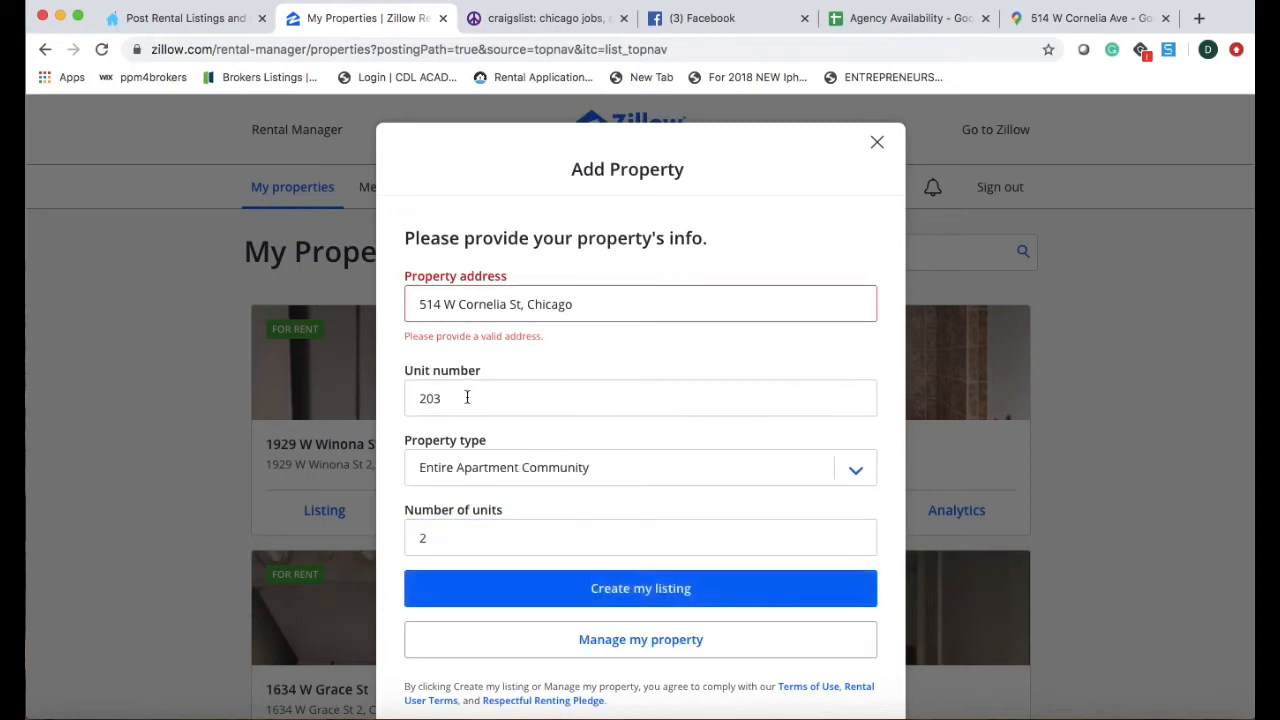
click(614, 304)
key(BackSpace)
key(BackSpace)
key(BackSpace)
key(BackSpace)
key(BackSpace)
key(BackSpace)
key(BackSpace)
key(BackSpace)
key(BackSpace)
key(BackSpace)
key(BackSpace)
key(BackSpace)
key(BackSpace)
key(BackSpace)
key(BackSpace)
key(BackSpace)
key(BackSpace)
key(BackSpace)
key(BackSpace)
key(BackSpace)
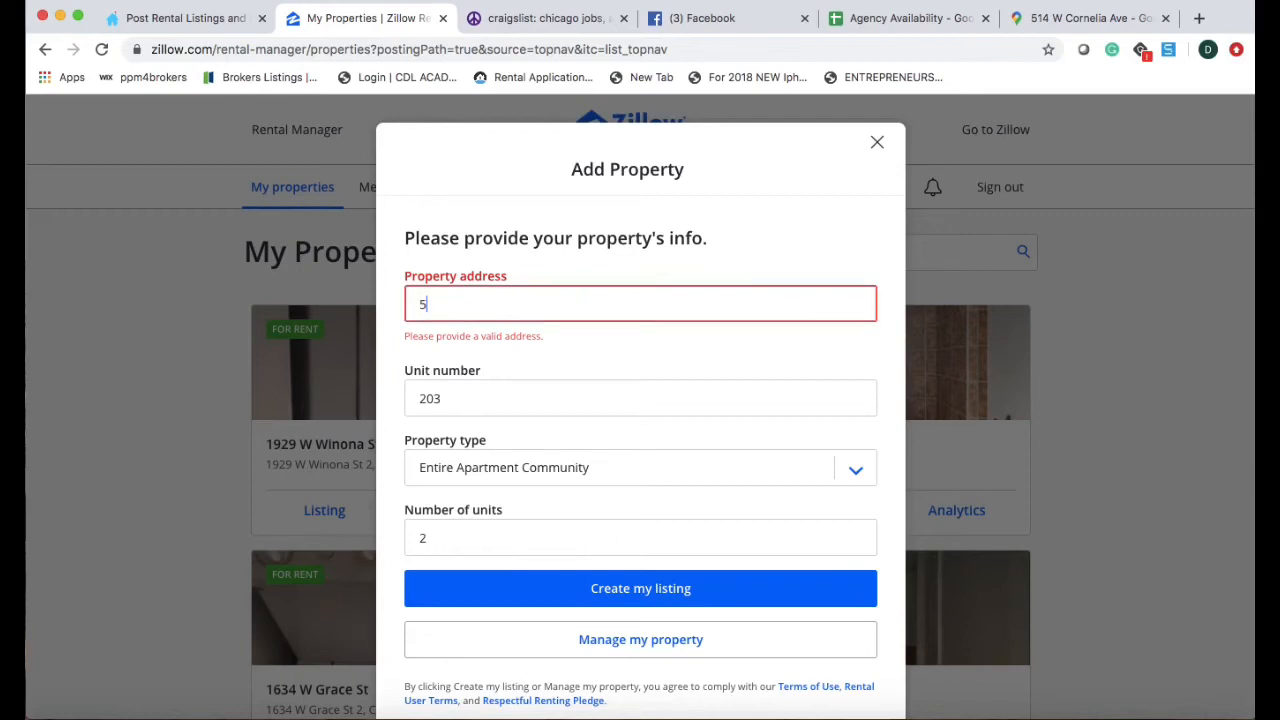
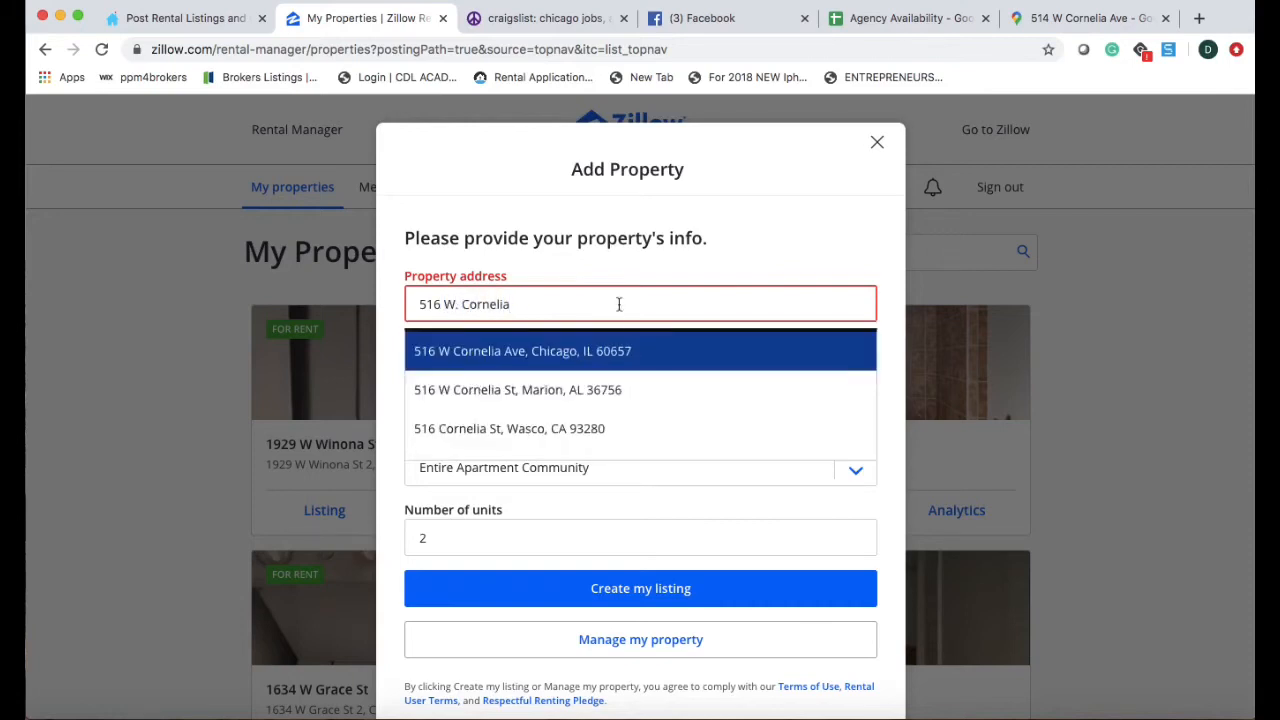
click(617, 351)
click(650, 526)
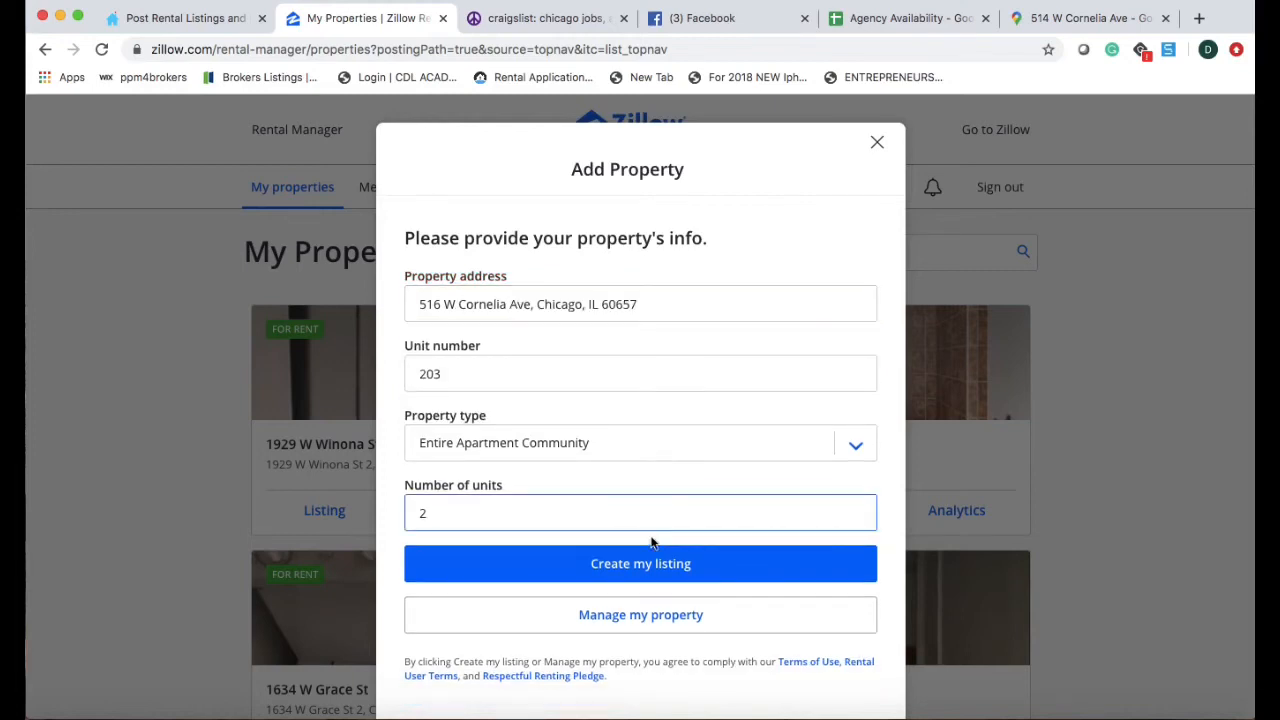
click(643, 564)
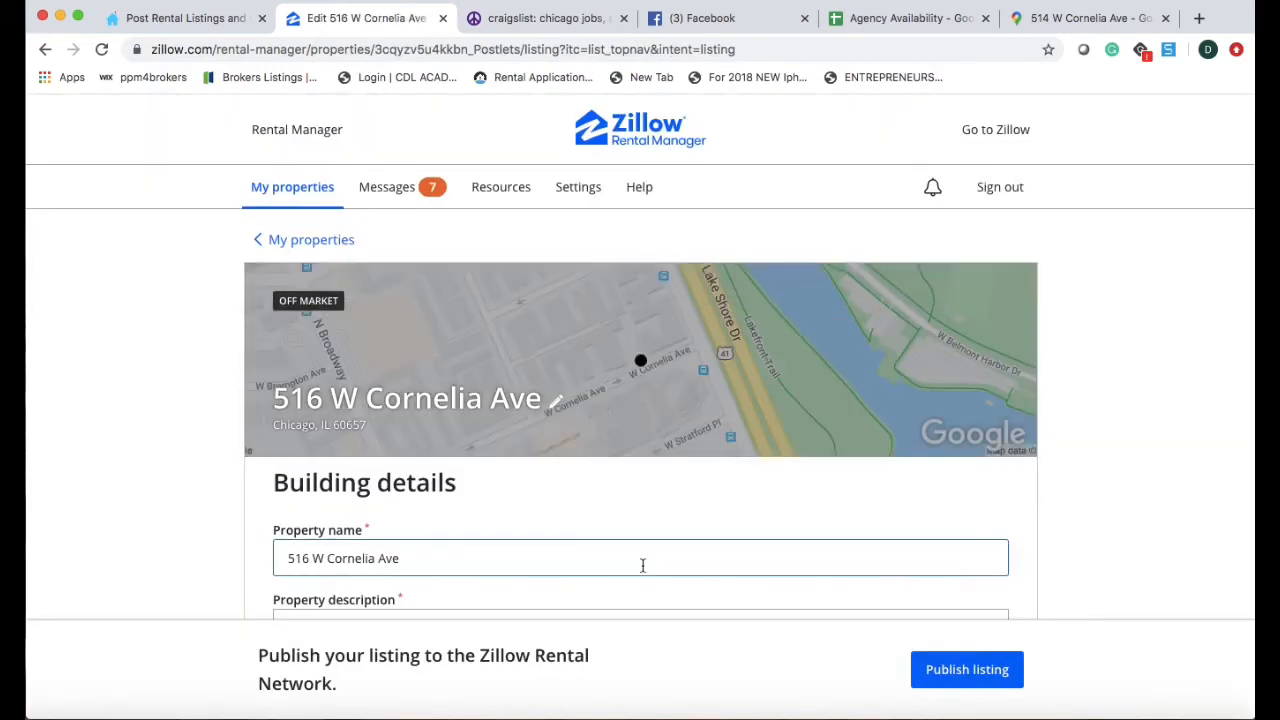
Paste the prepared multi-room studio description into the Zillow property description box.
scroll(620, 509, down, 3)
click(310, 429)
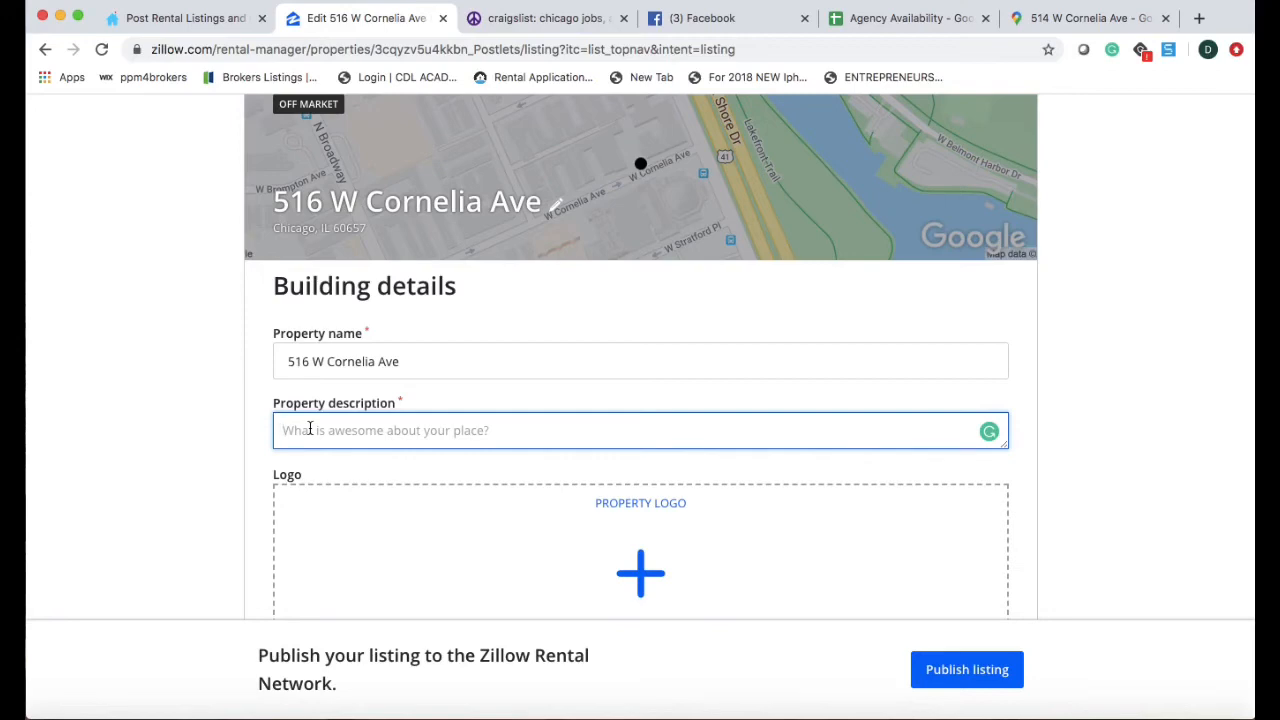
key(super+v)
scroll(364, 458, down, 3)
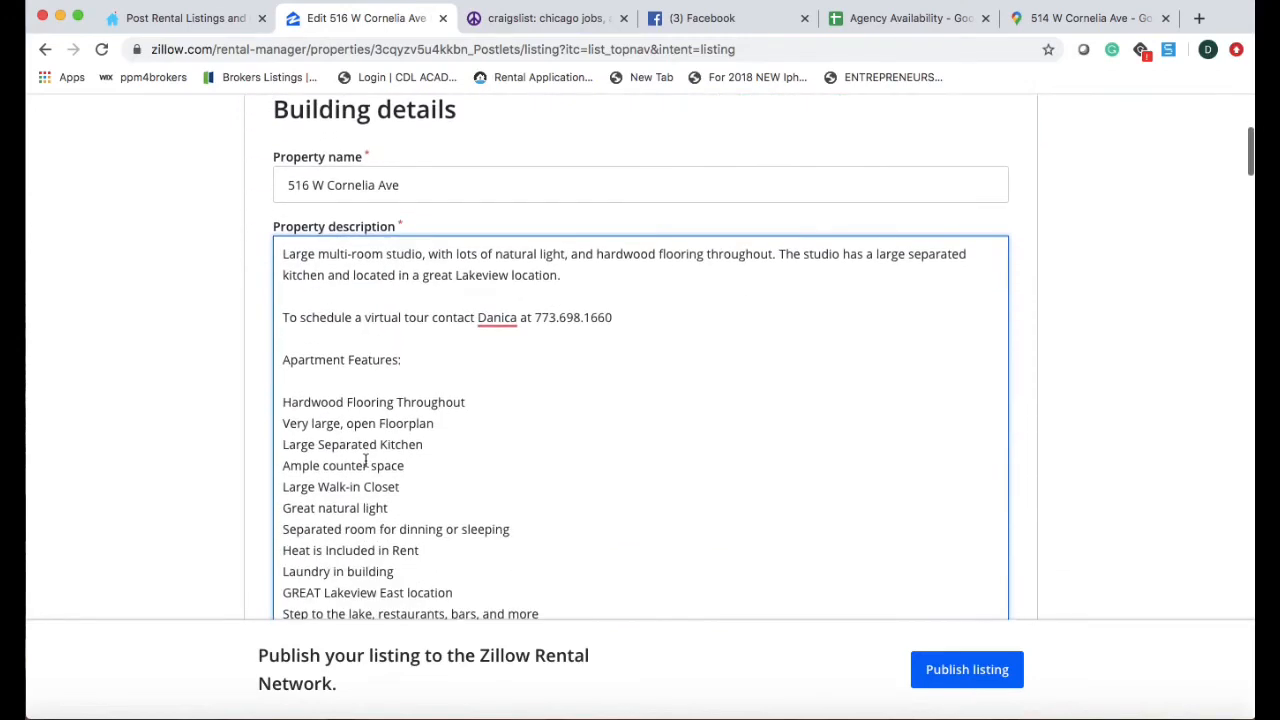
scroll(365, 460, down, 10)
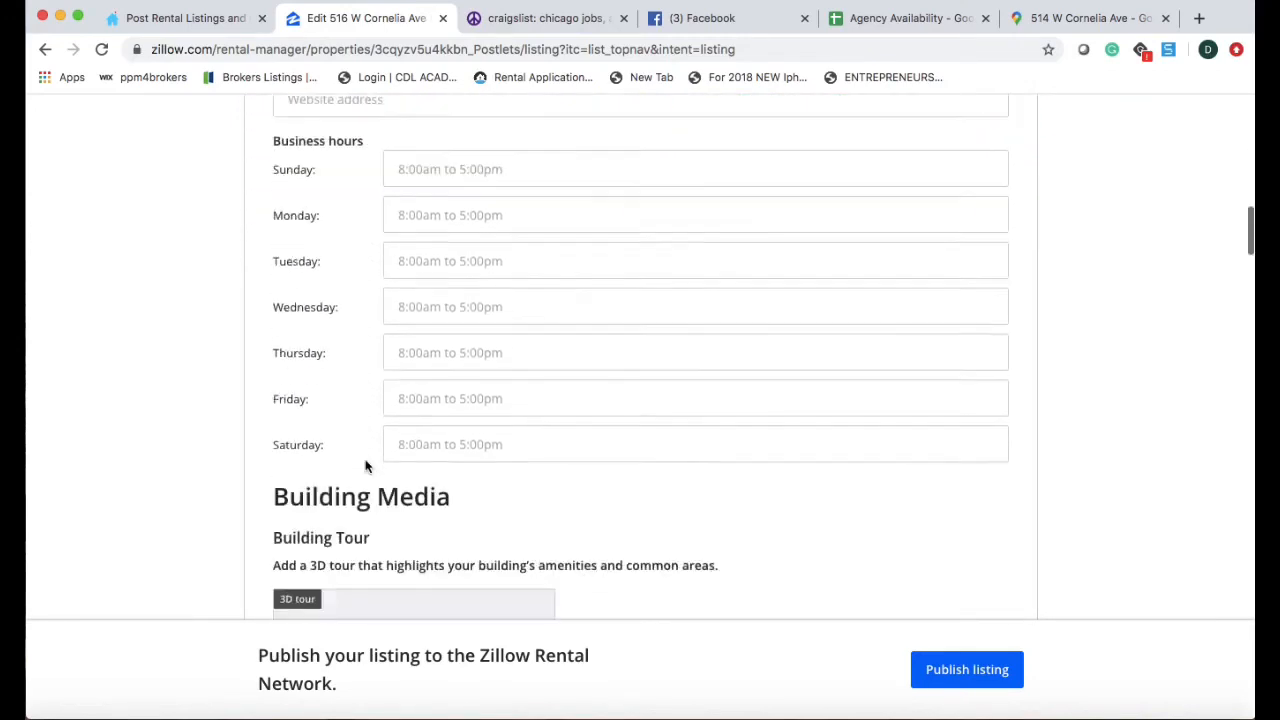
scroll(365, 465, down, 6)
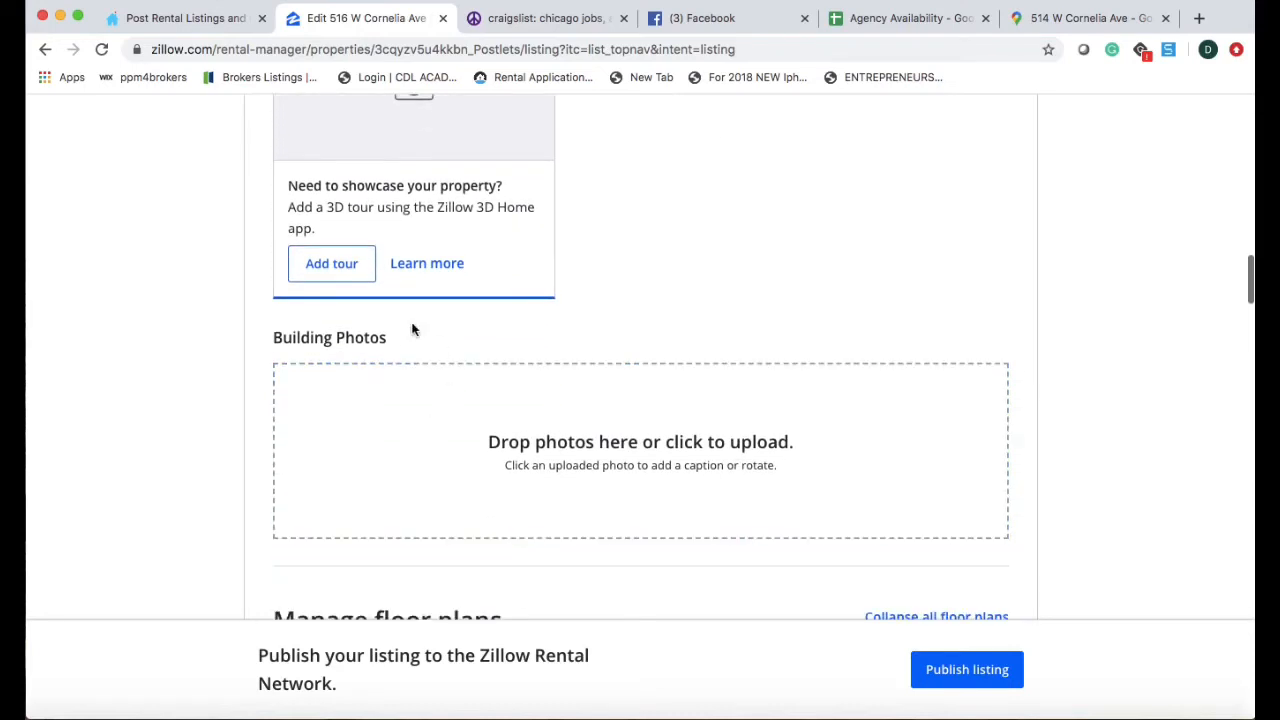
Upload all 11 apartment PNG photos as Zillow building photos, then bring up Craigslist Chicago.
click(601, 455)
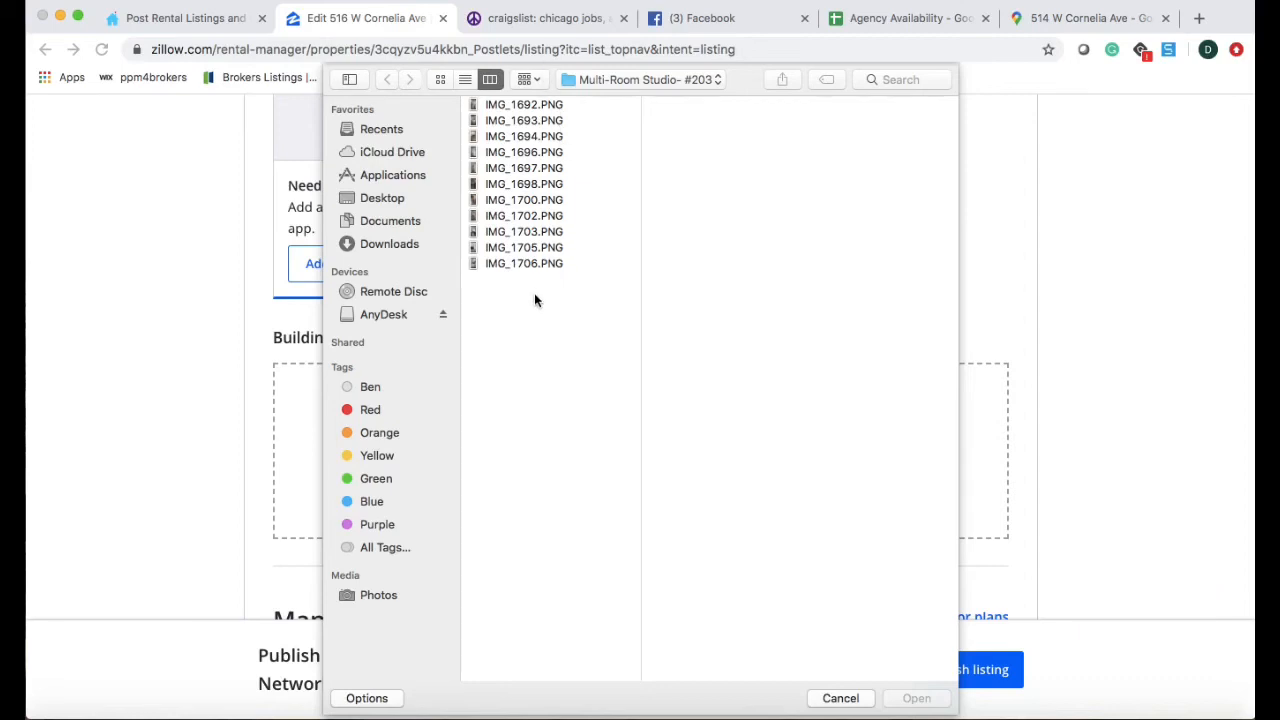
drag(534, 293, 529, 102)
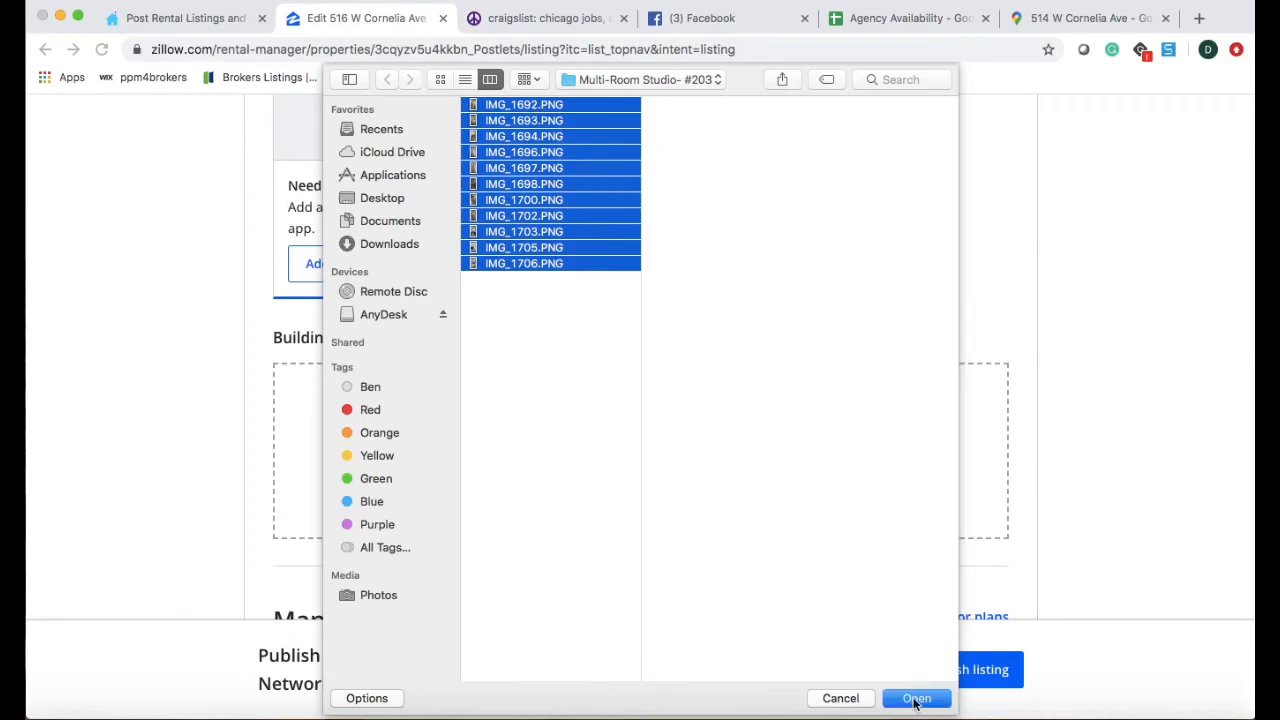
click(914, 699)
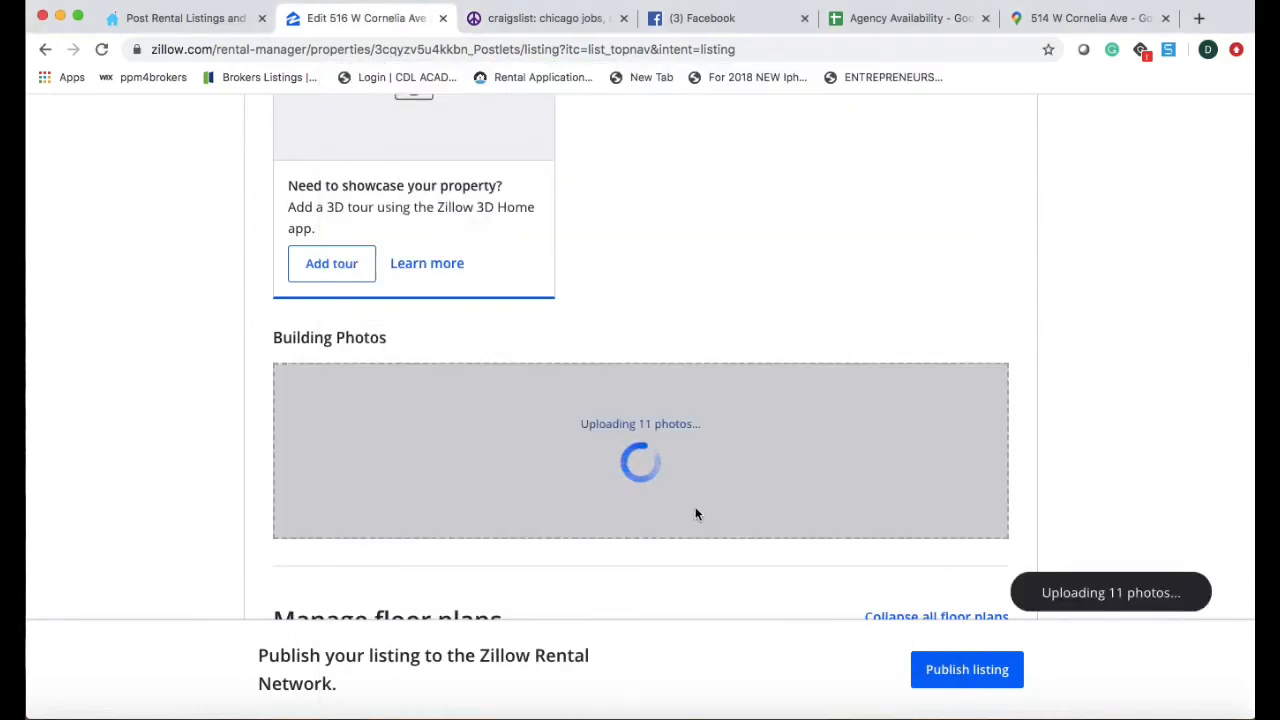
scroll(694, 514, down, 3)
scroll(697, 514, up, 1)
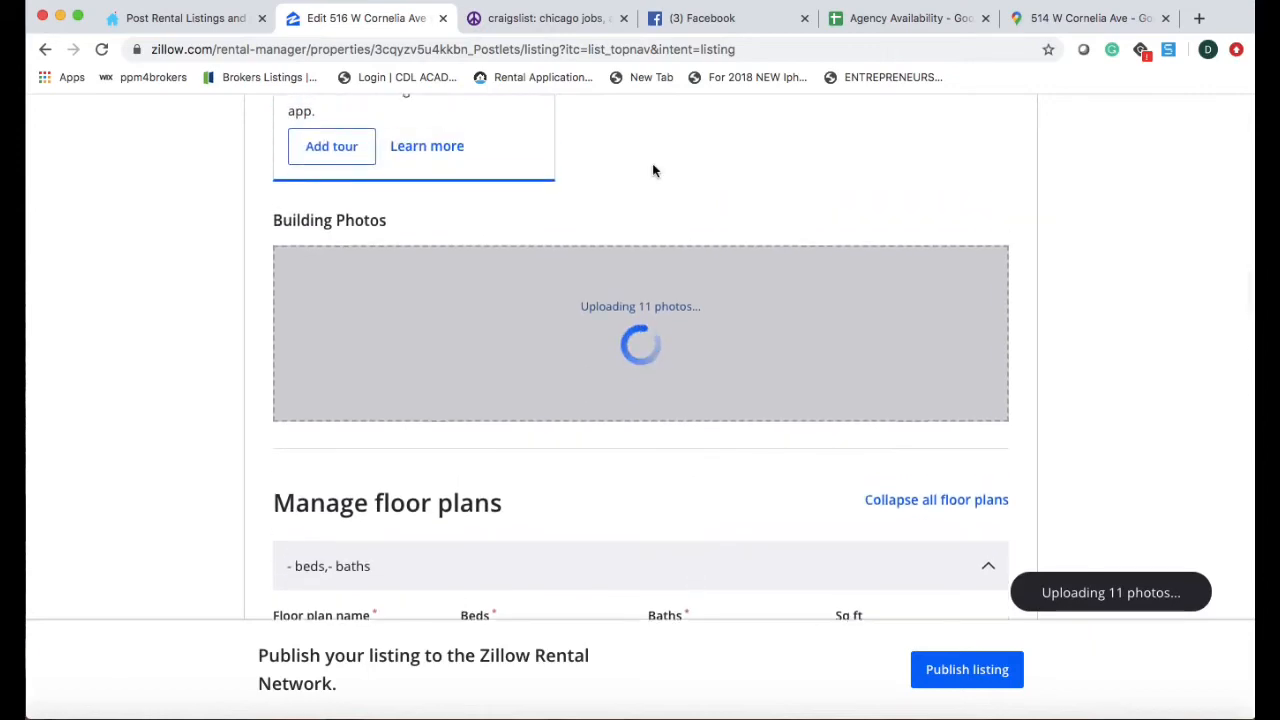
click(566, 18)
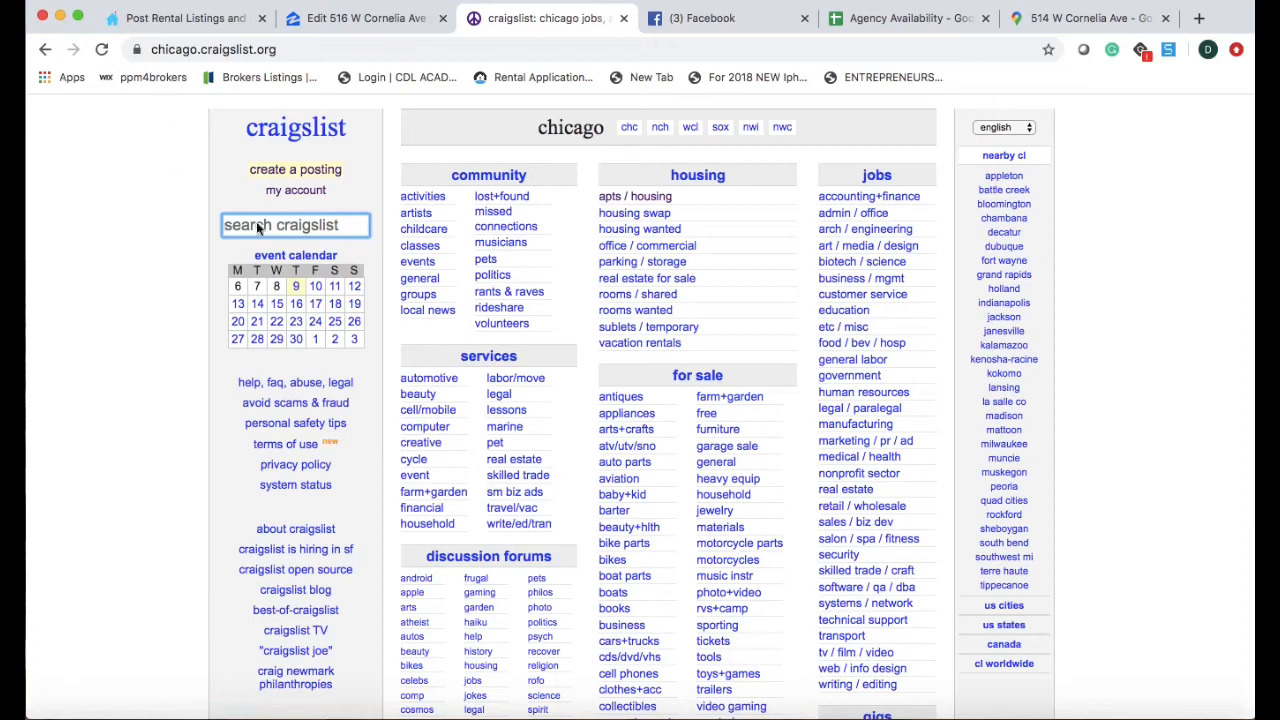
Start a city of chicago housing-offered posting under real estate - by broker, accepting the guidelines.
click(295, 170)
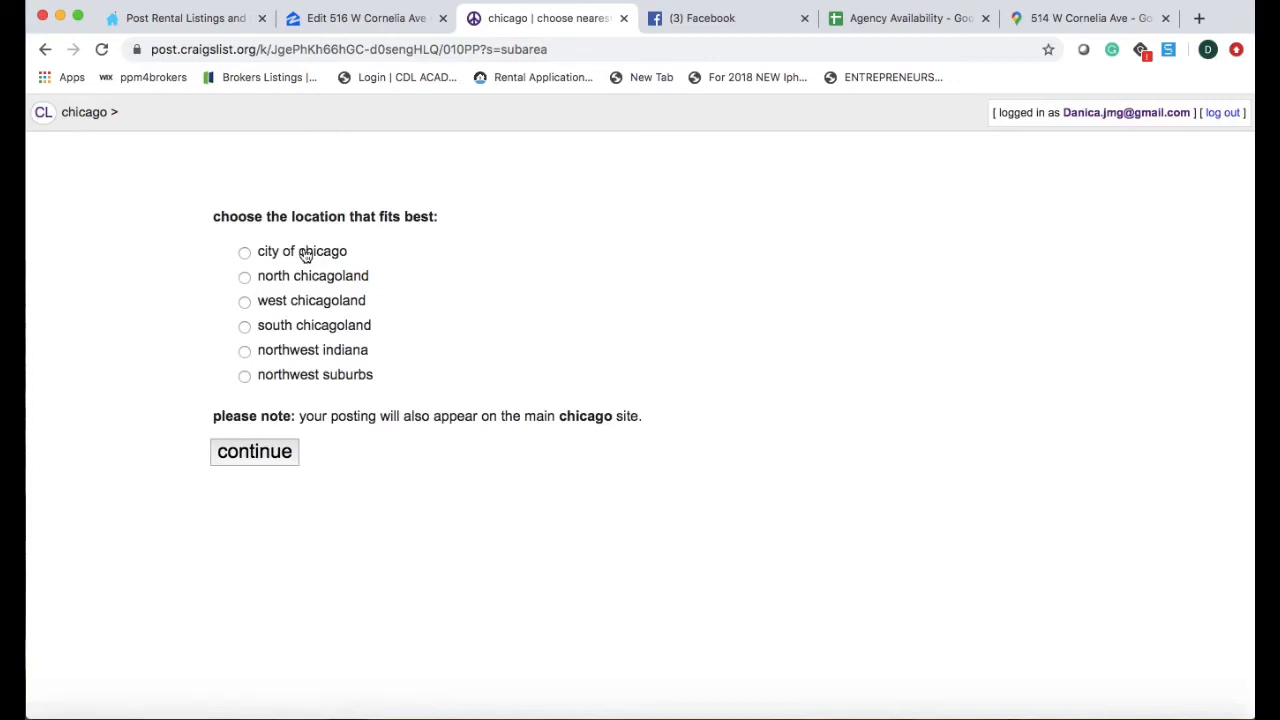
click(244, 252)
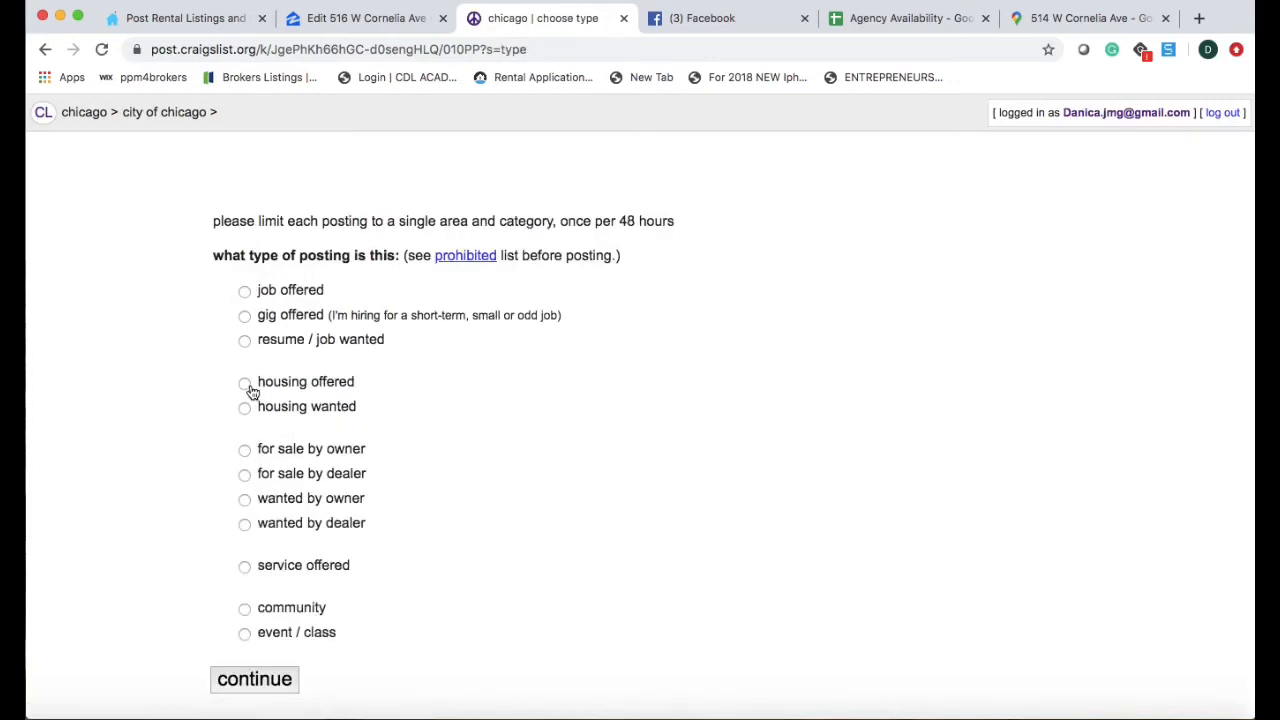
click(245, 384)
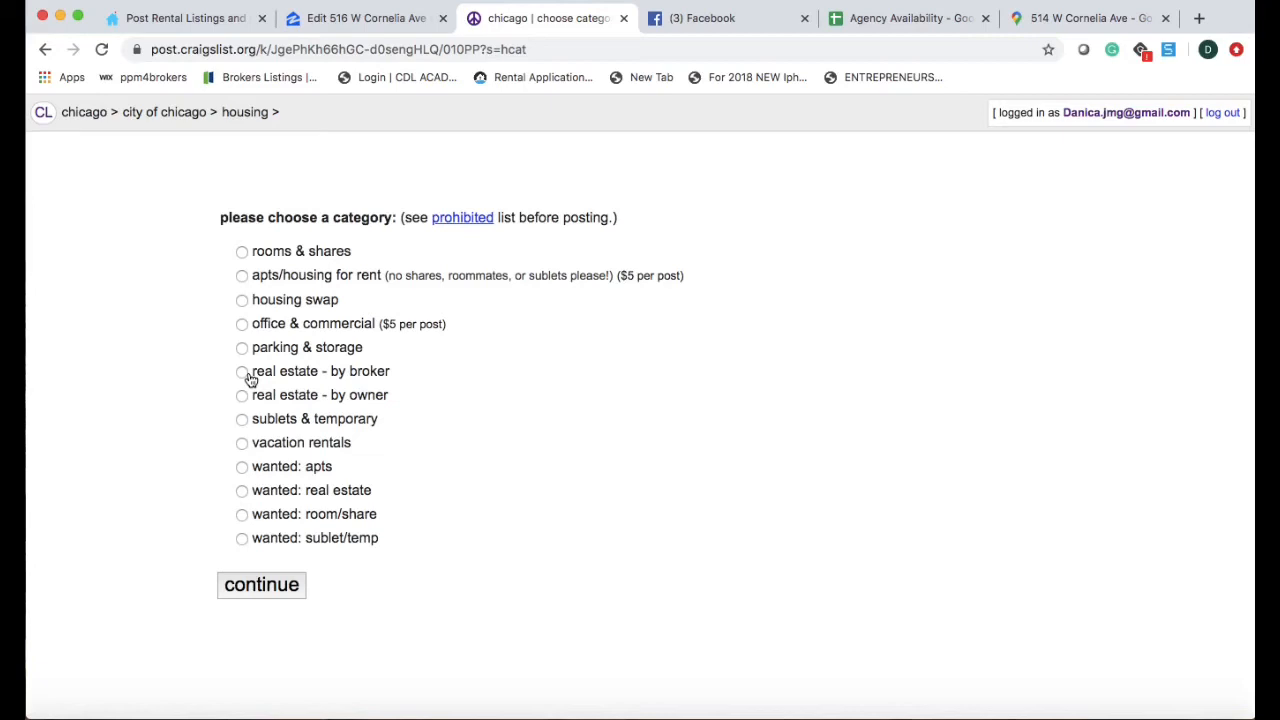
click(249, 376)
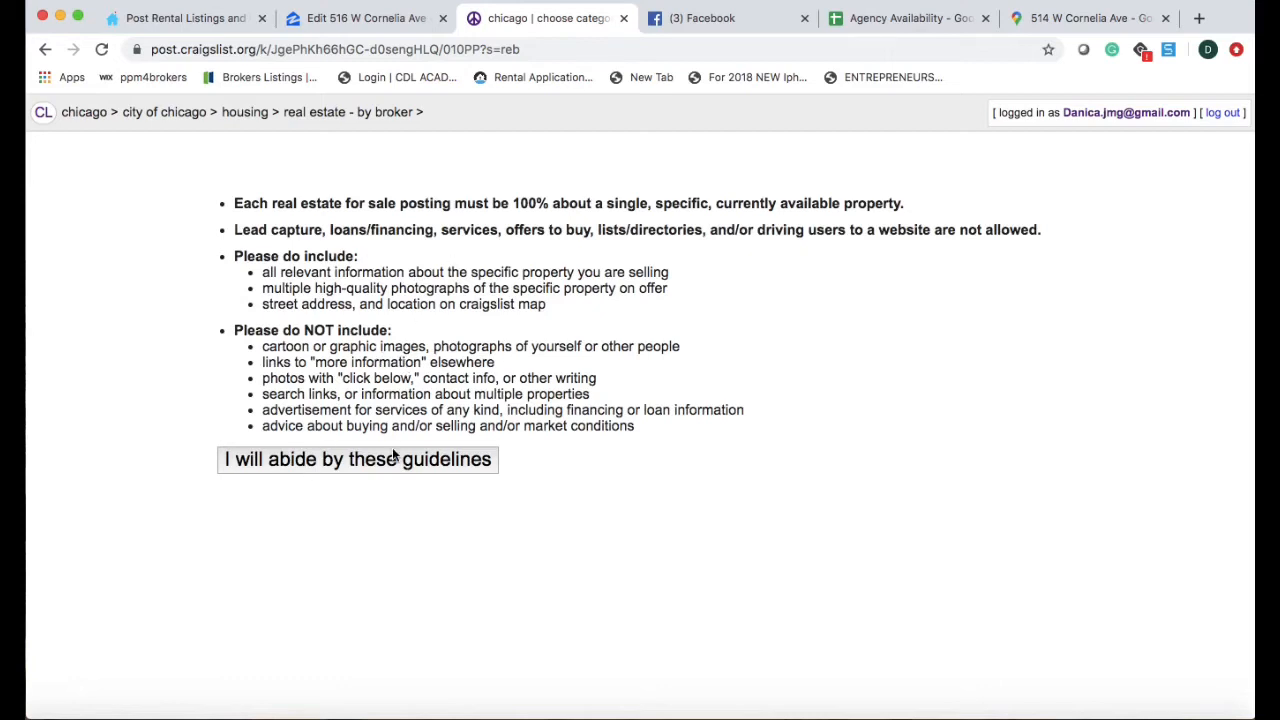
click(396, 460)
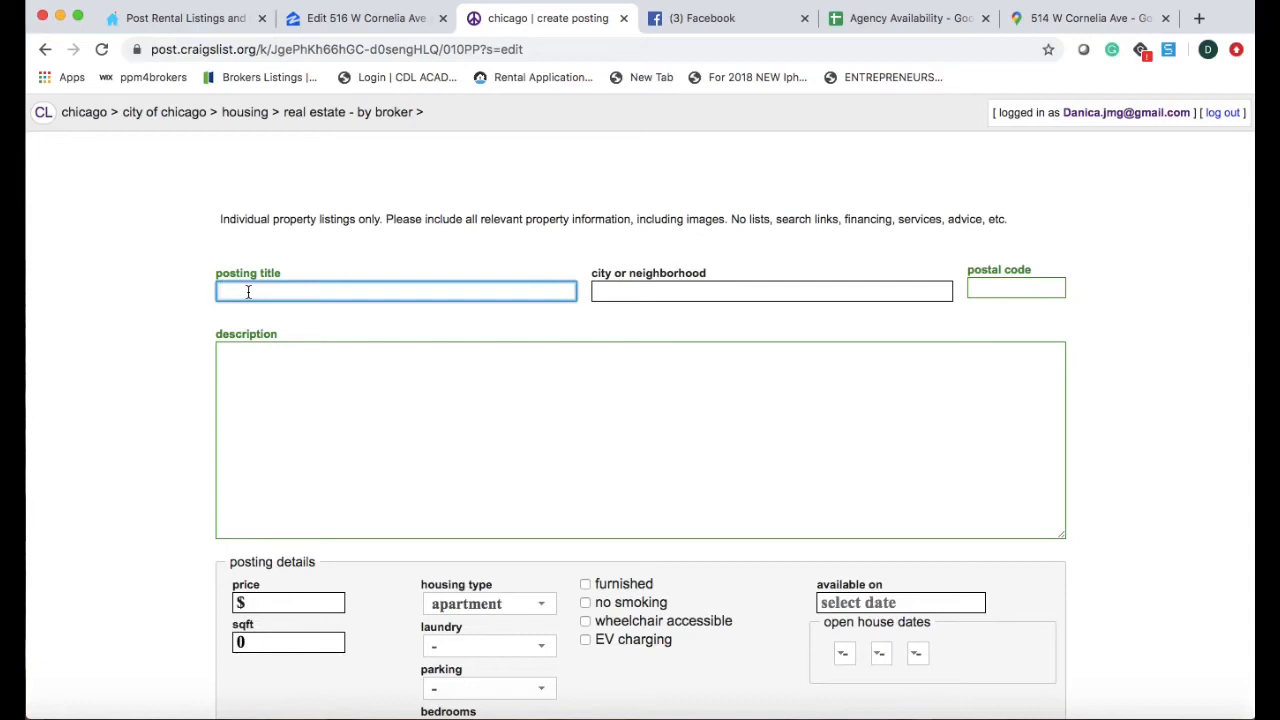
Title the posting 'Large, Multi-Room studio, With Natural Light and Great location'.
text(Large, Multi-room)
key(BackSpace)
key(BackSpace)
key(BackSpace)
key(BackSpace)
text(Room )
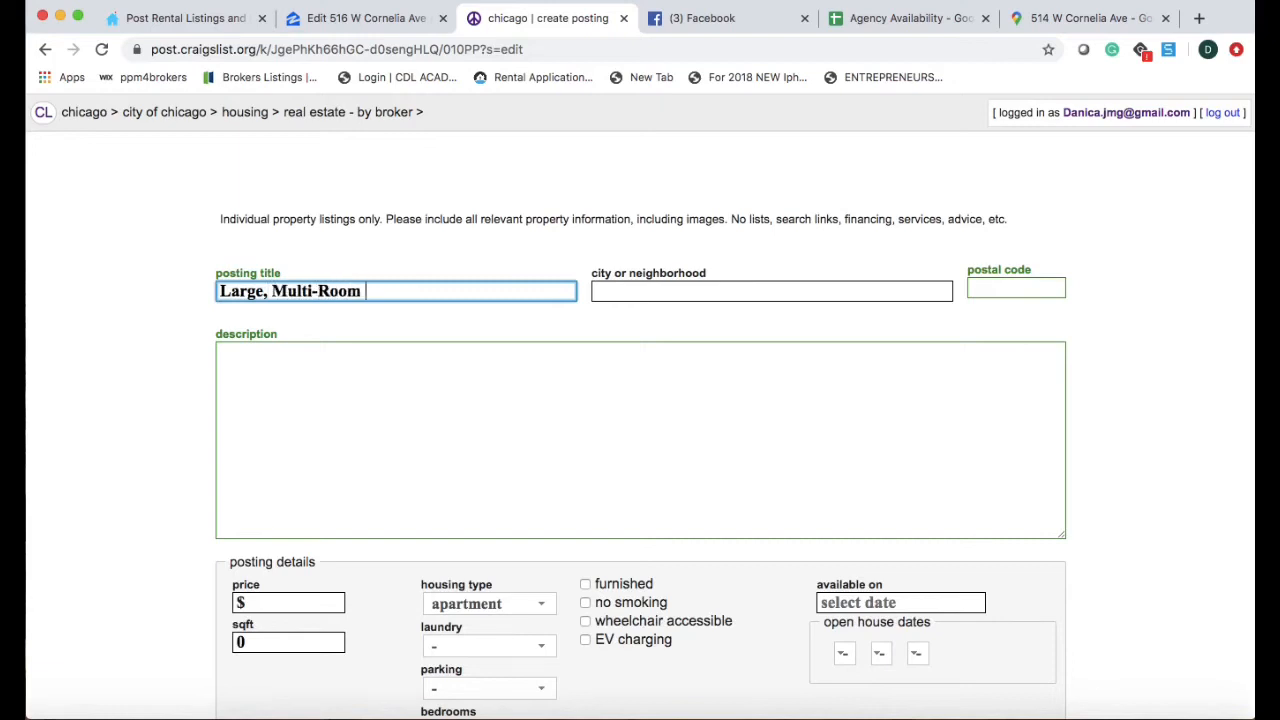
text(stufio)
text(dio, With )
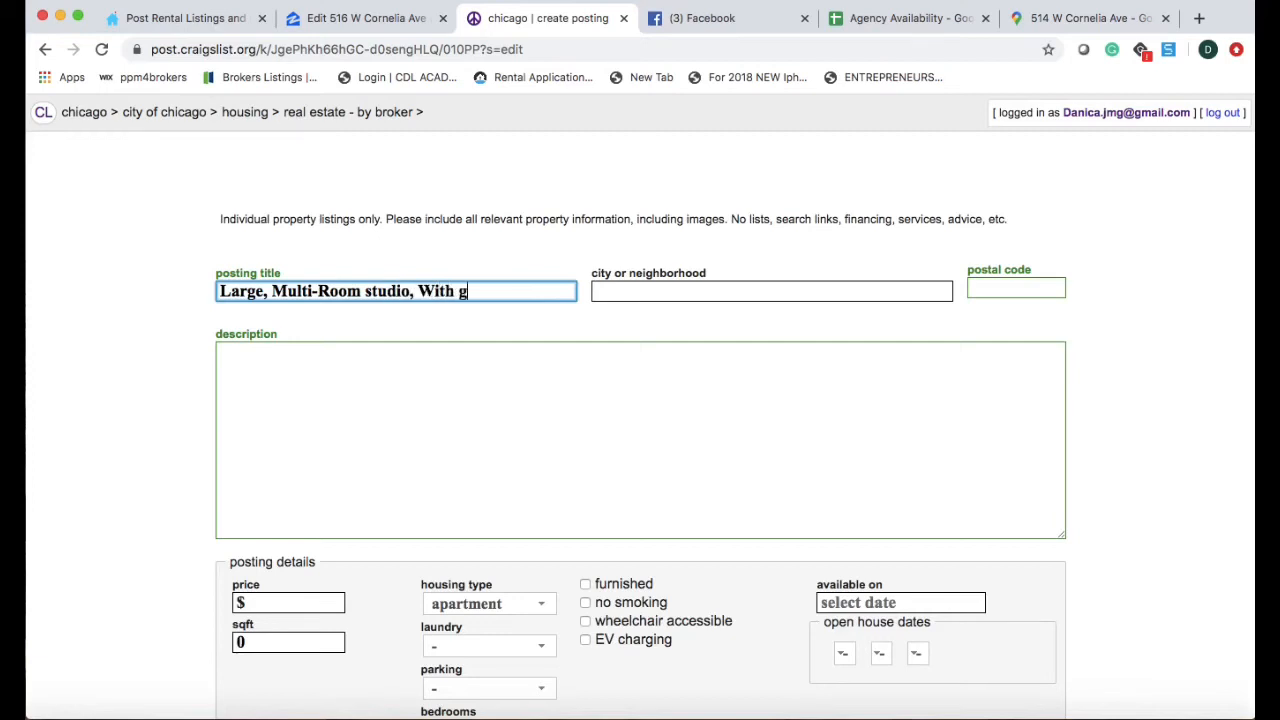
text(g)
key(BackSpace)
text(H)
key(BackSpace)
text(Natural Light and Great location)
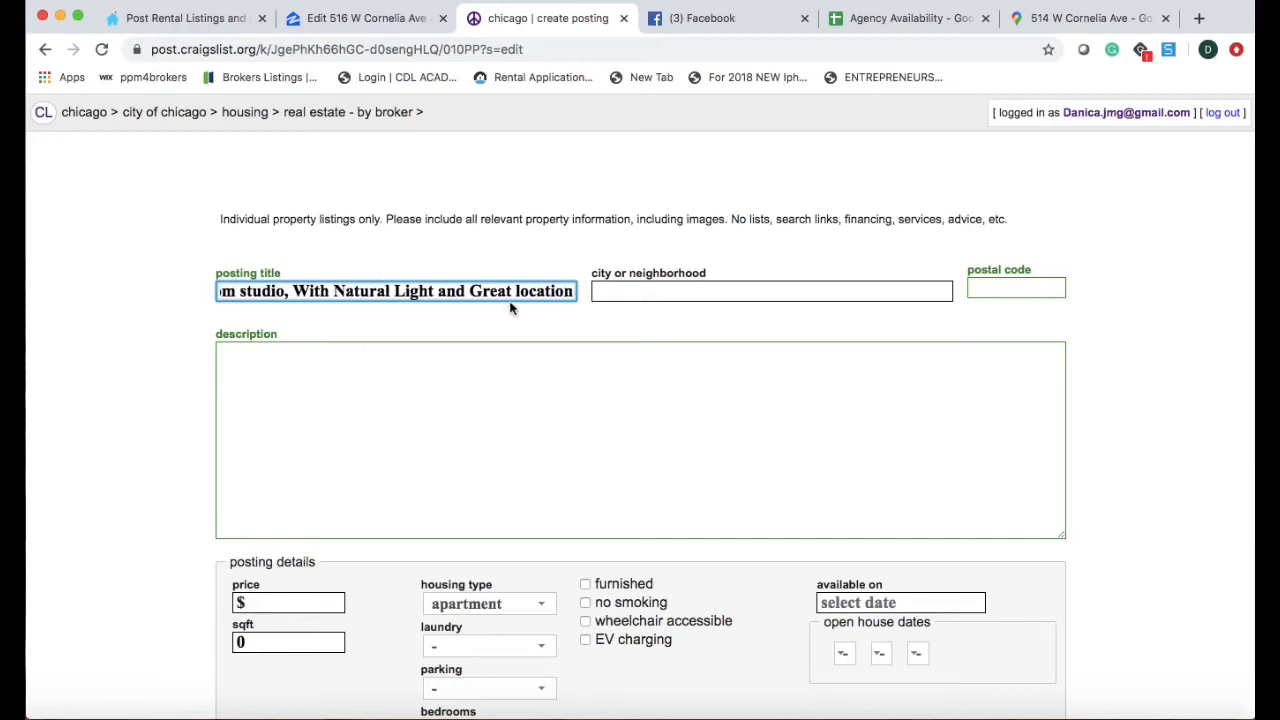
Set the neighborhood to Lakeview East and the postal code to 60657.
click(604, 290)
text(Lakve)
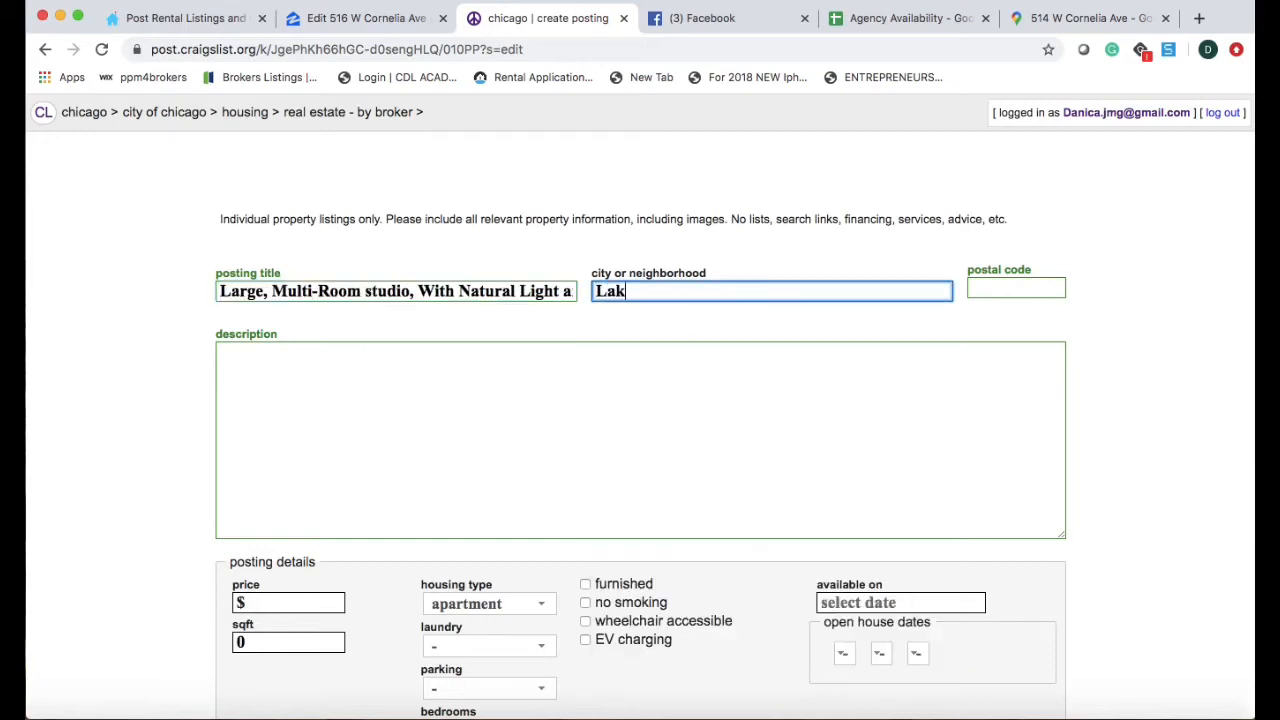
key(BackSpace)
key(BackSpace)
text(eview East)
click(988, 290)
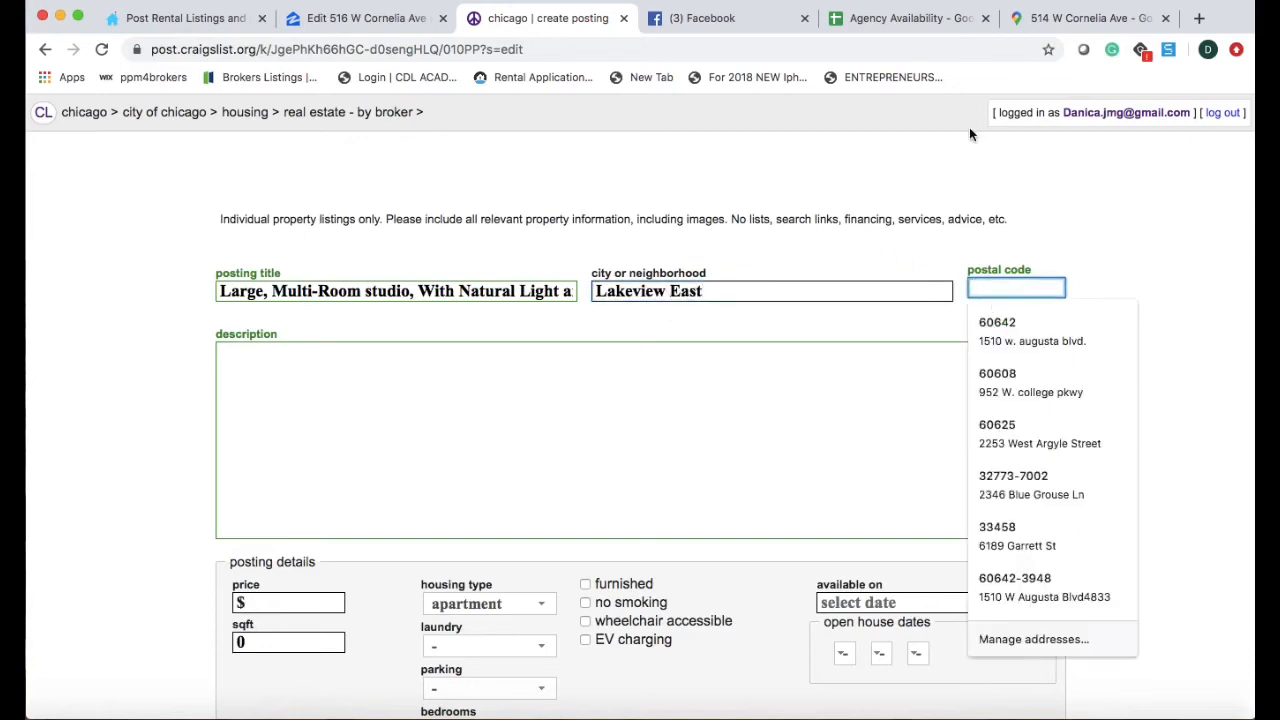
click(1090, 18)
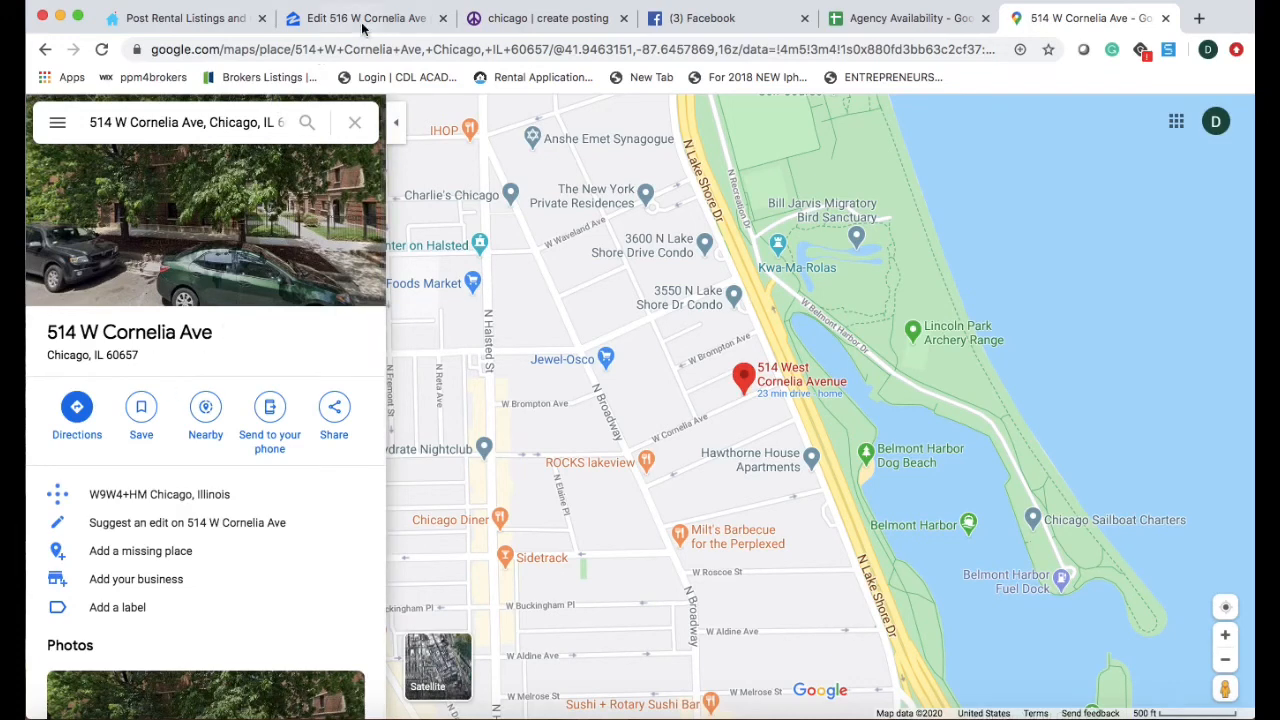
click(548, 18)
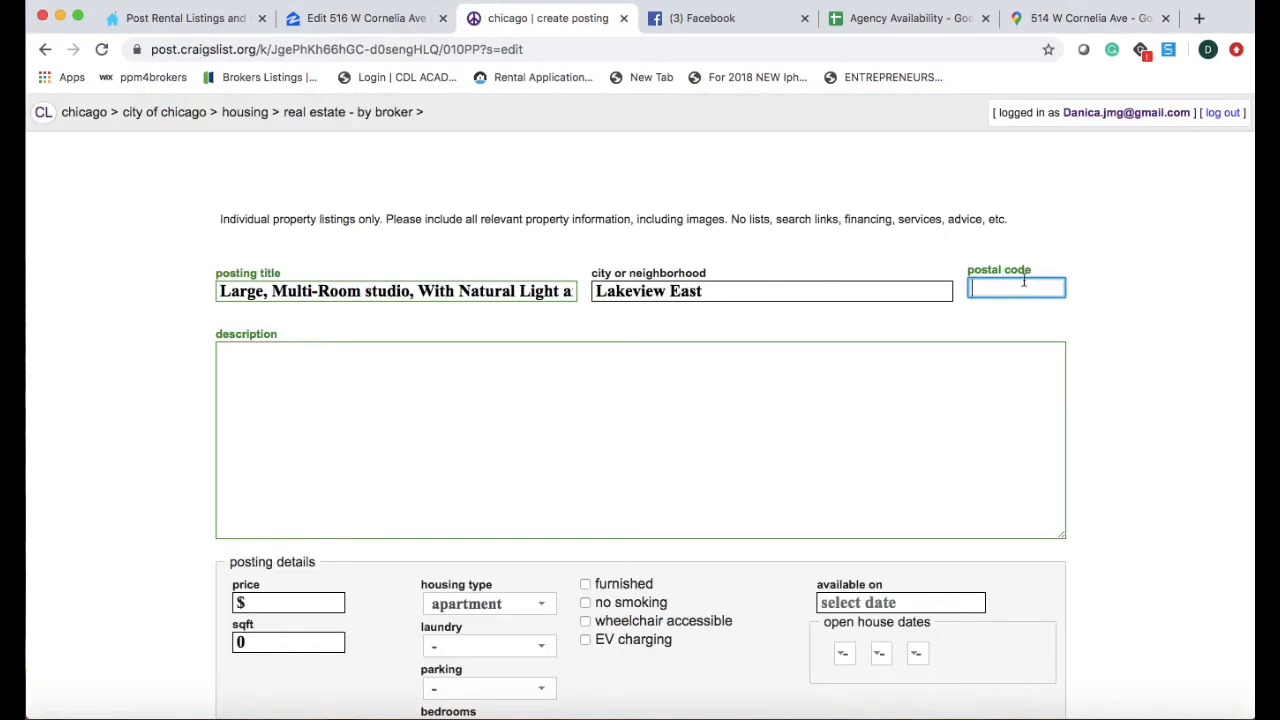
text(60657)
Paste the prepared property description into the posting body.
click(296, 396)
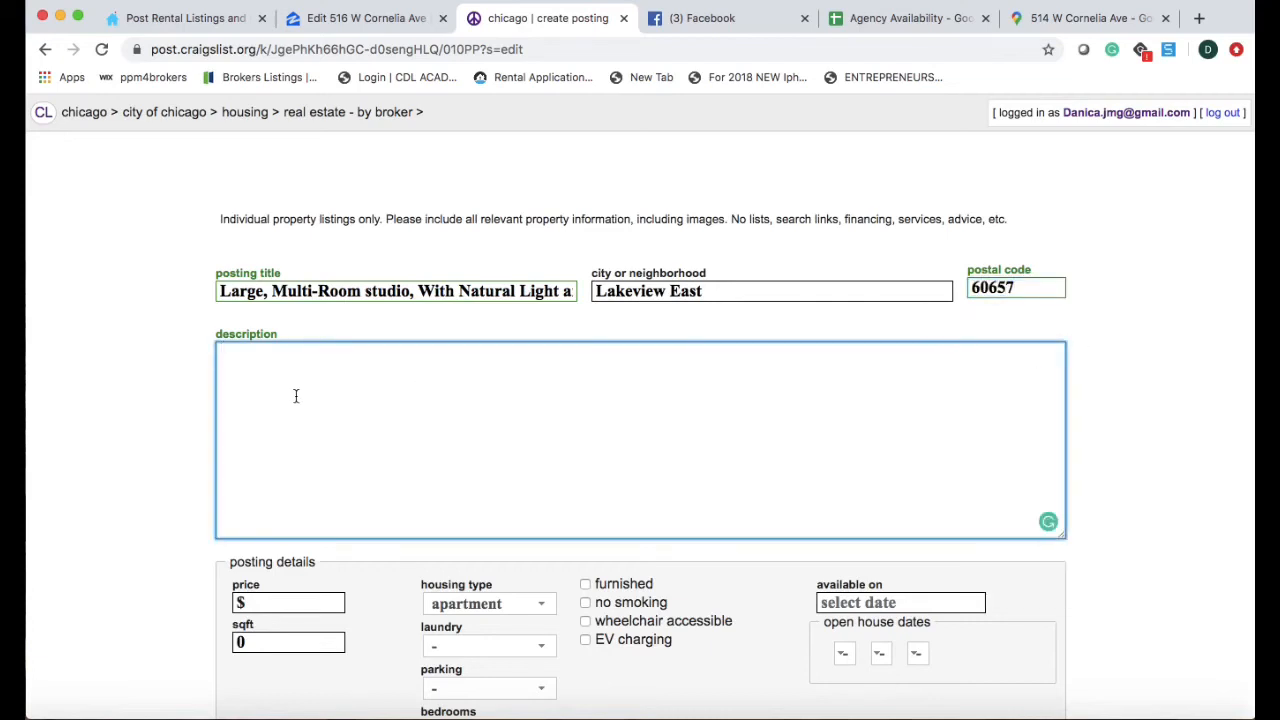
key(super+v)
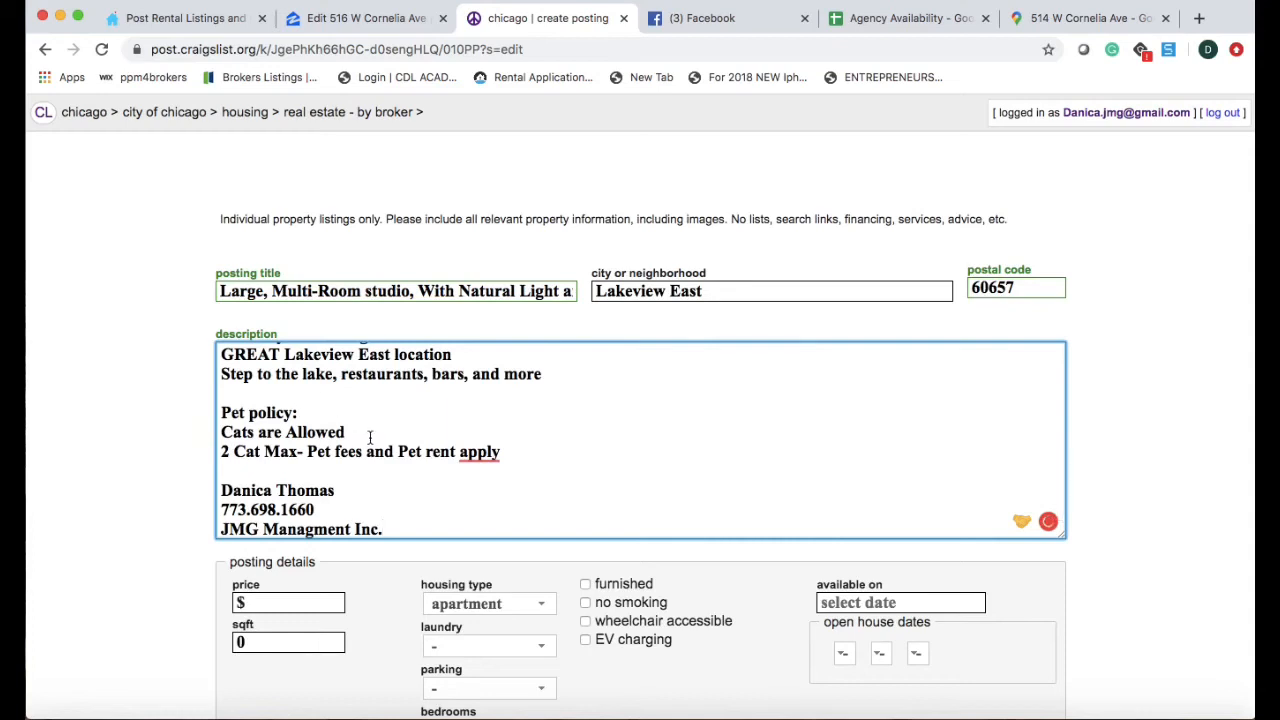
scroll(510, 461, down, 1)
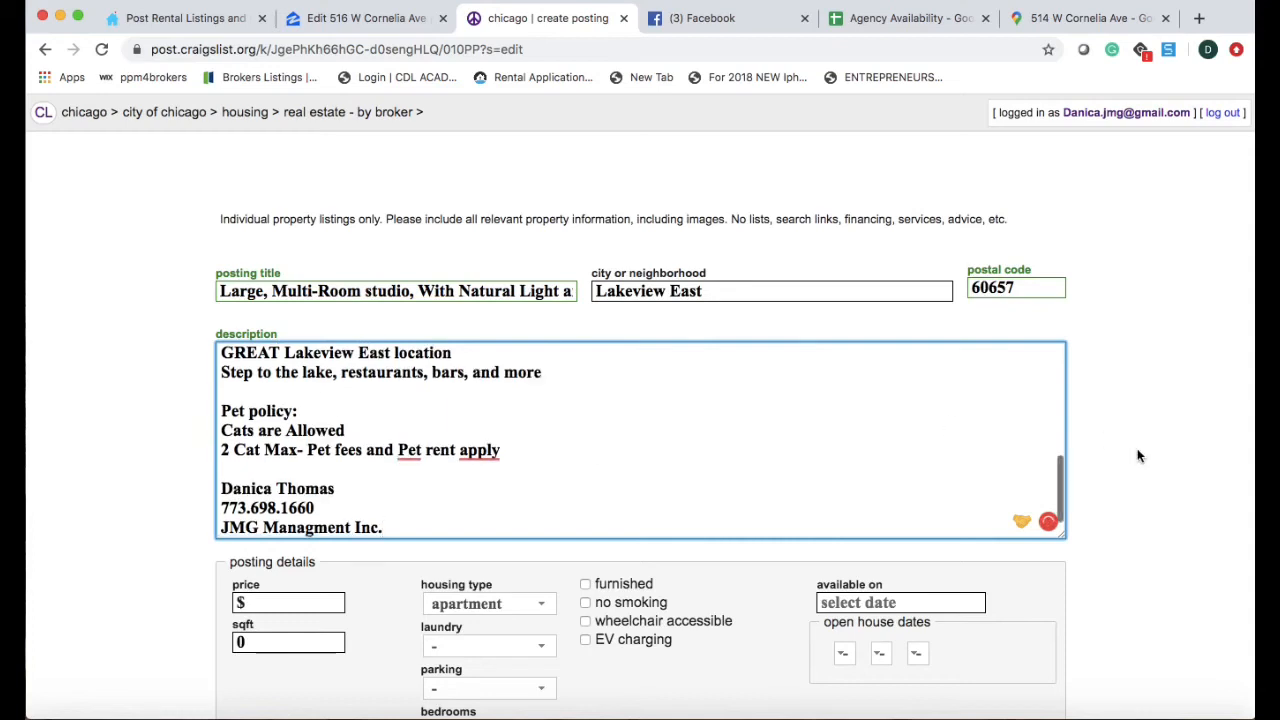
scroll(1137, 451, down, 5)
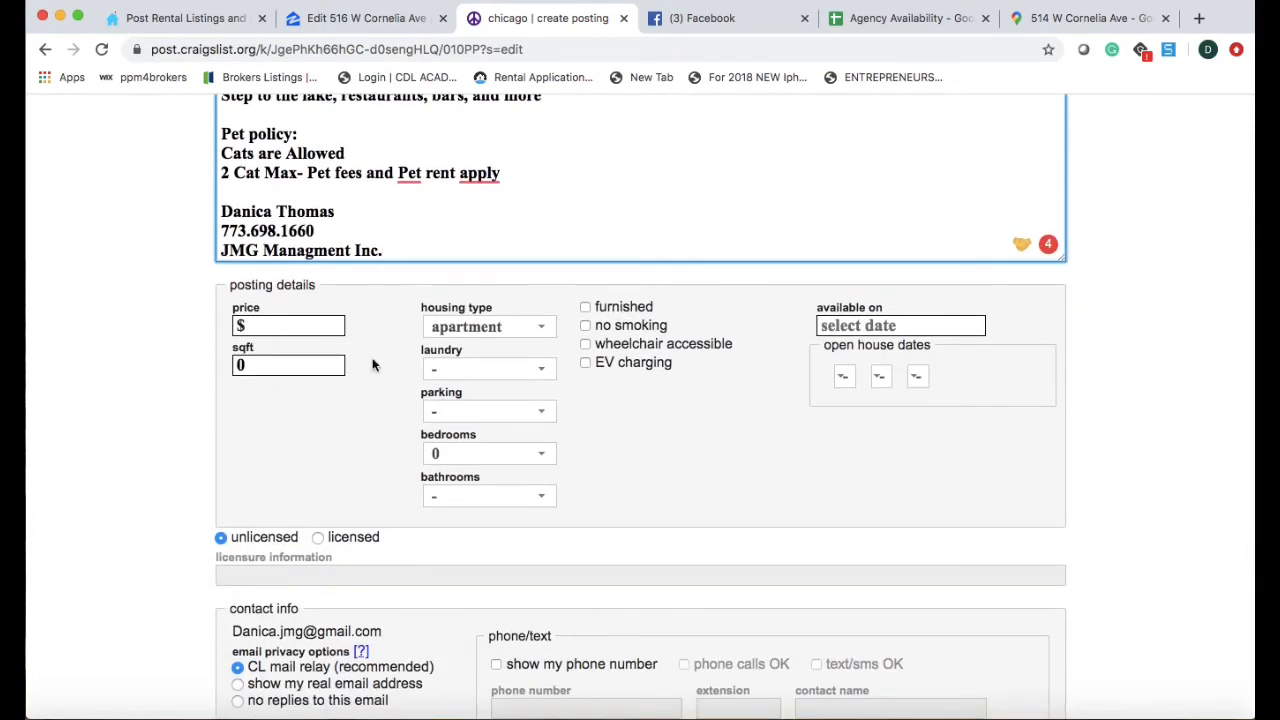
Set rent to $1025, laundry in bldg, street parking, 0 bedrooms and 1 bathroom.
click(286, 326)
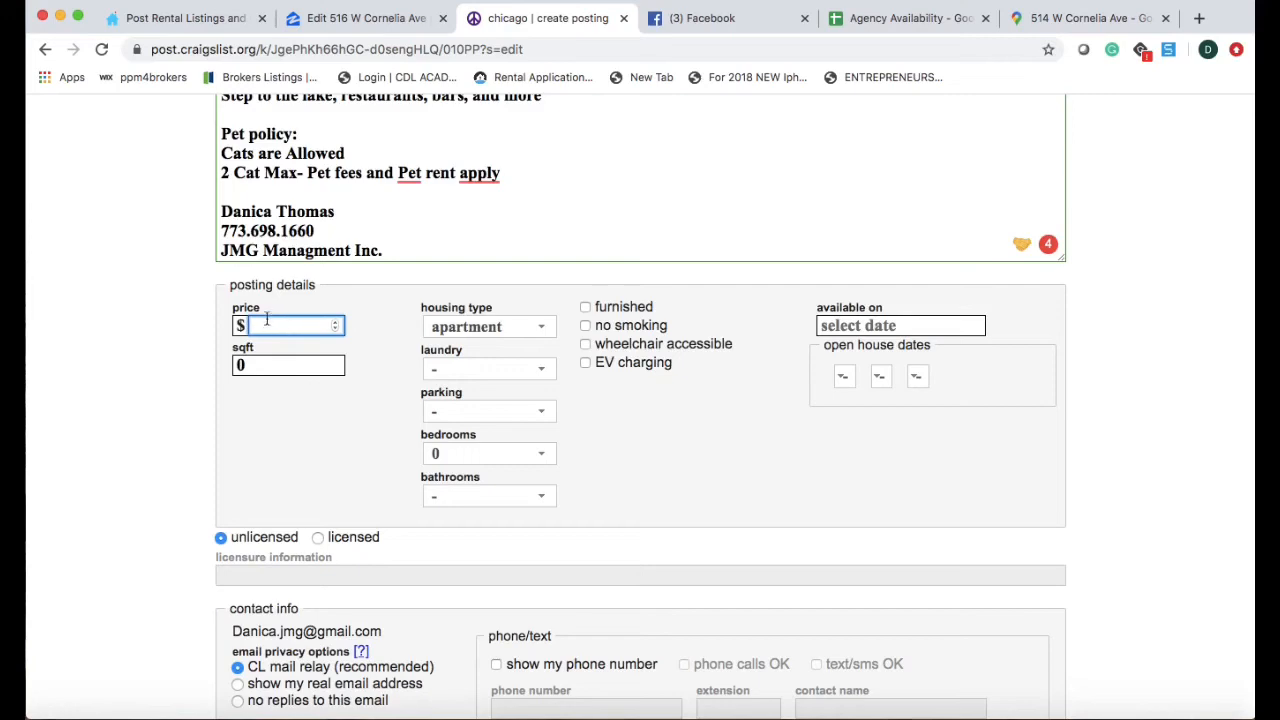
click(893, 22)
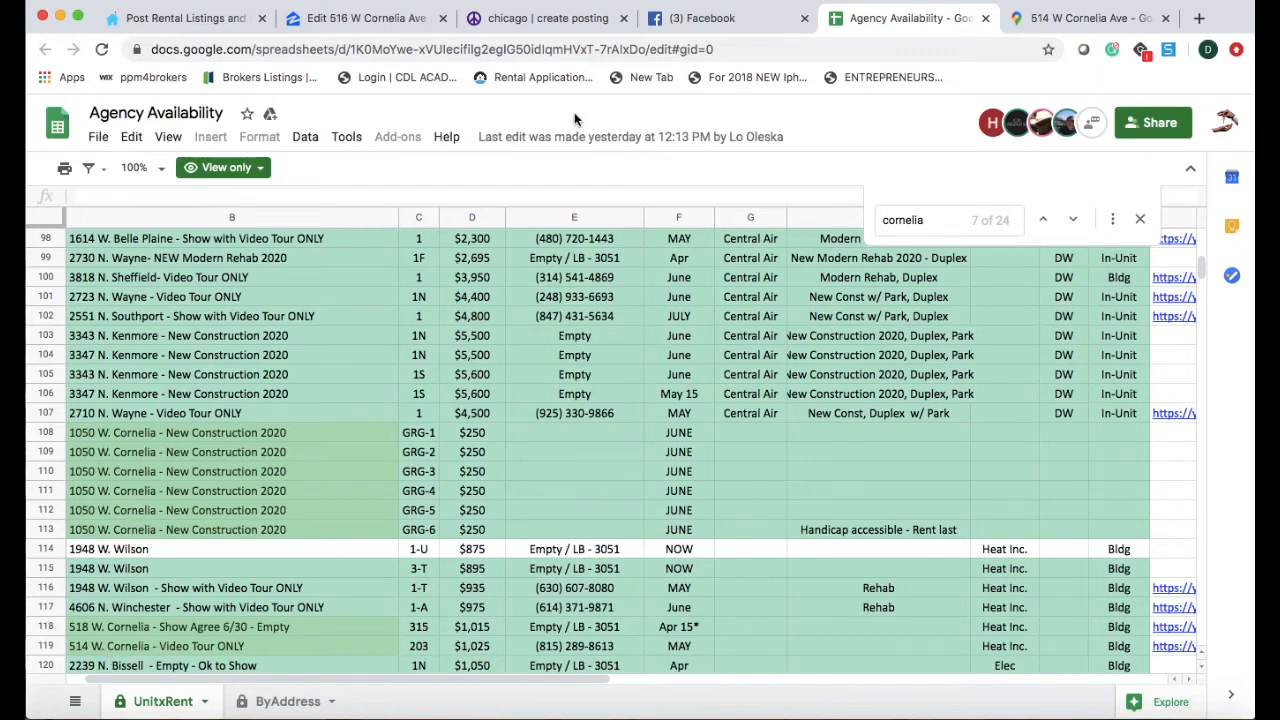
click(531, 20)
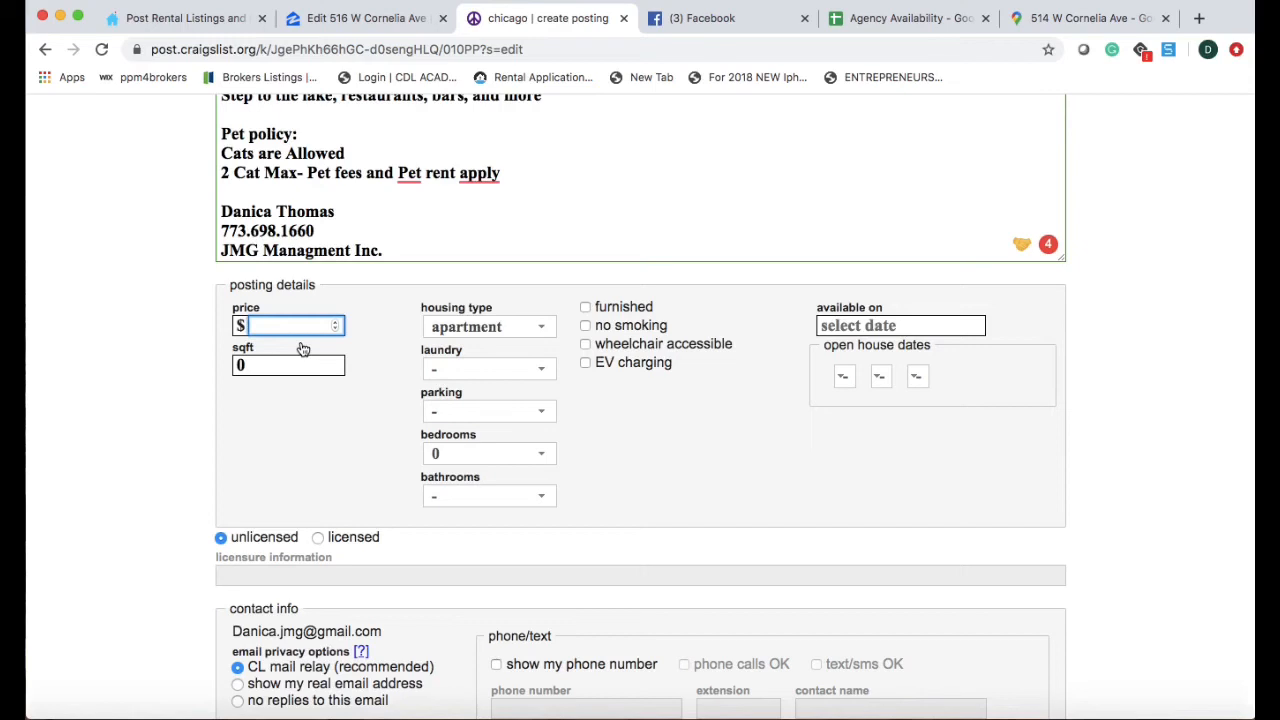
text(1025)
click(489, 369)
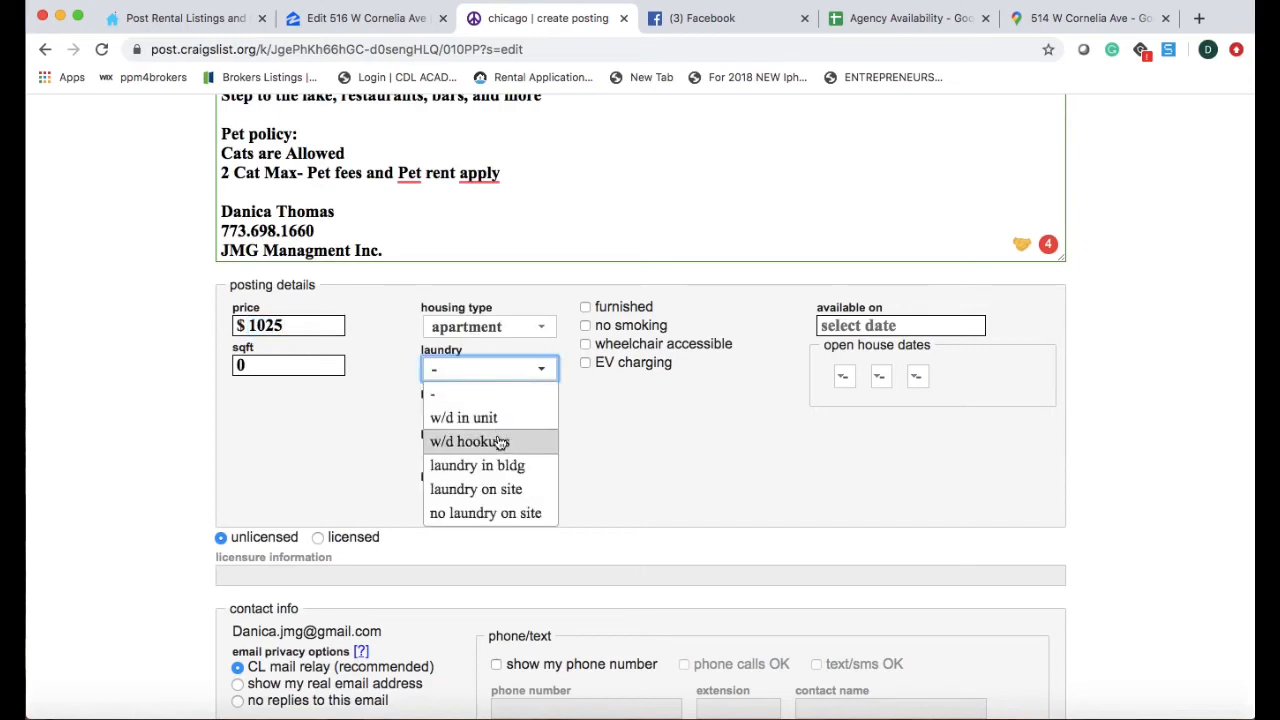
click(497, 465)
click(495, 416)
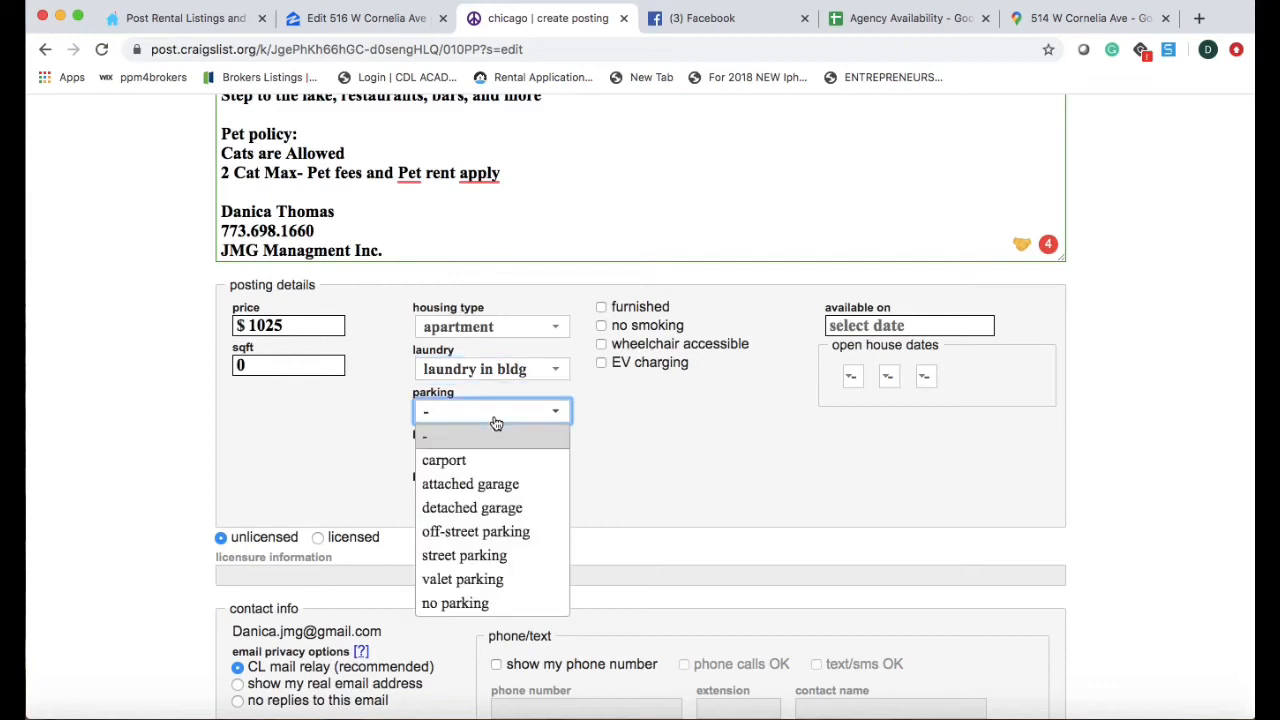
click(476, 557)
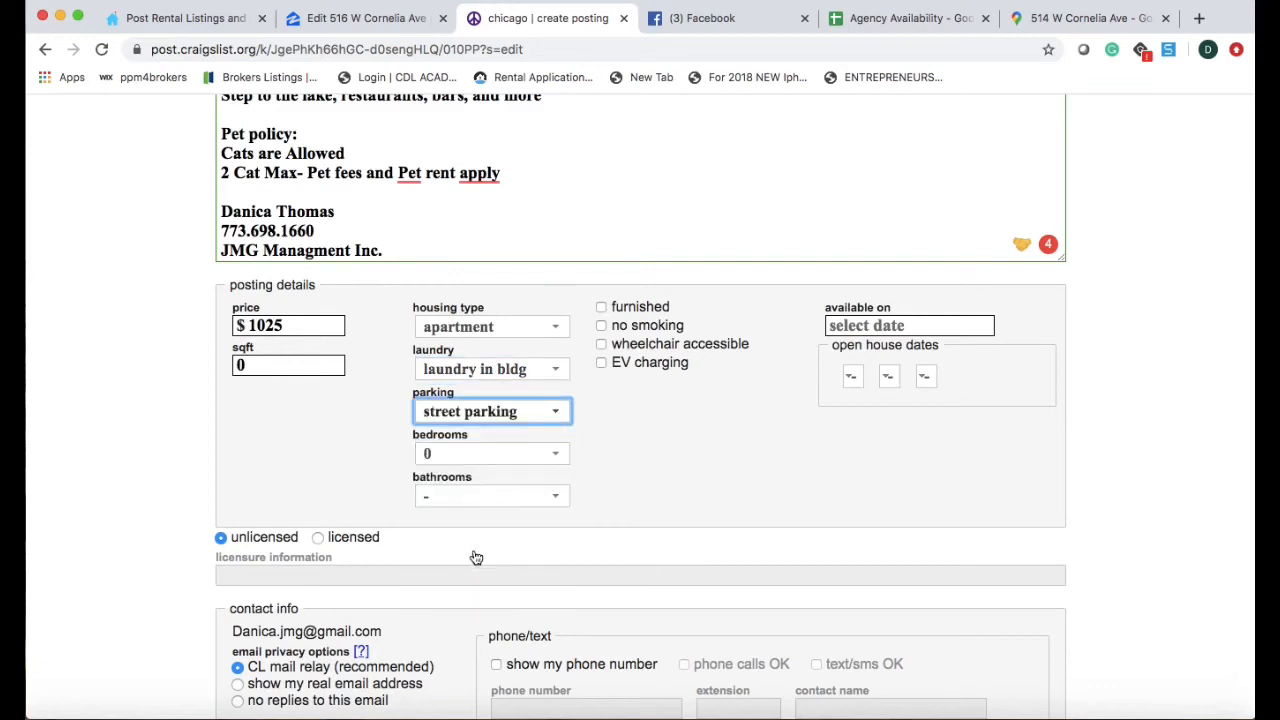
click(503, 463)
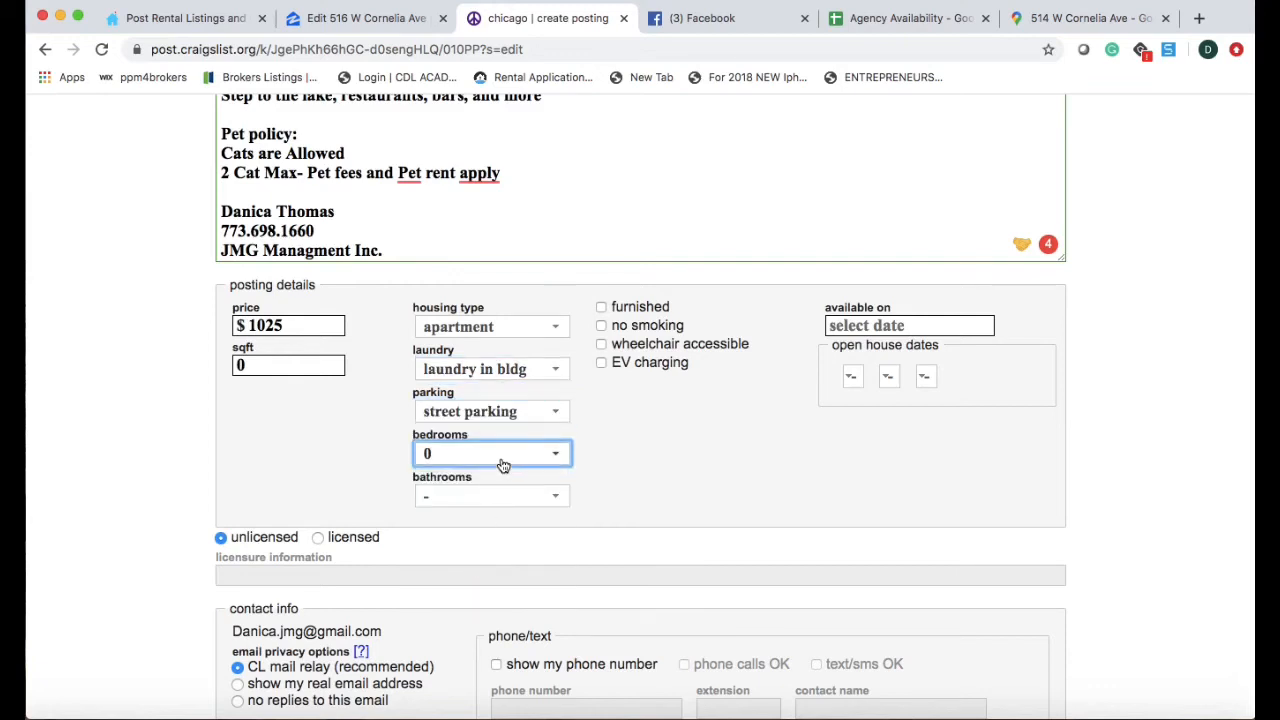
click(497, 485)
click(490, 494)
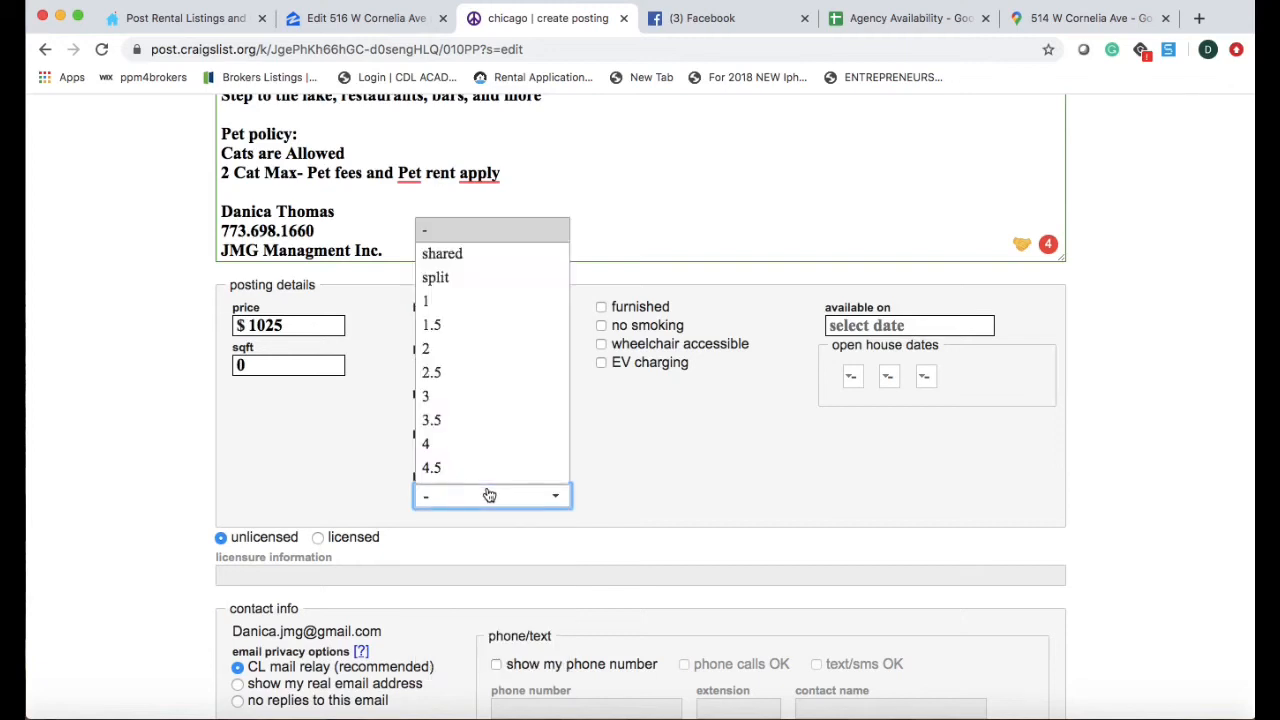
click(449, 289)
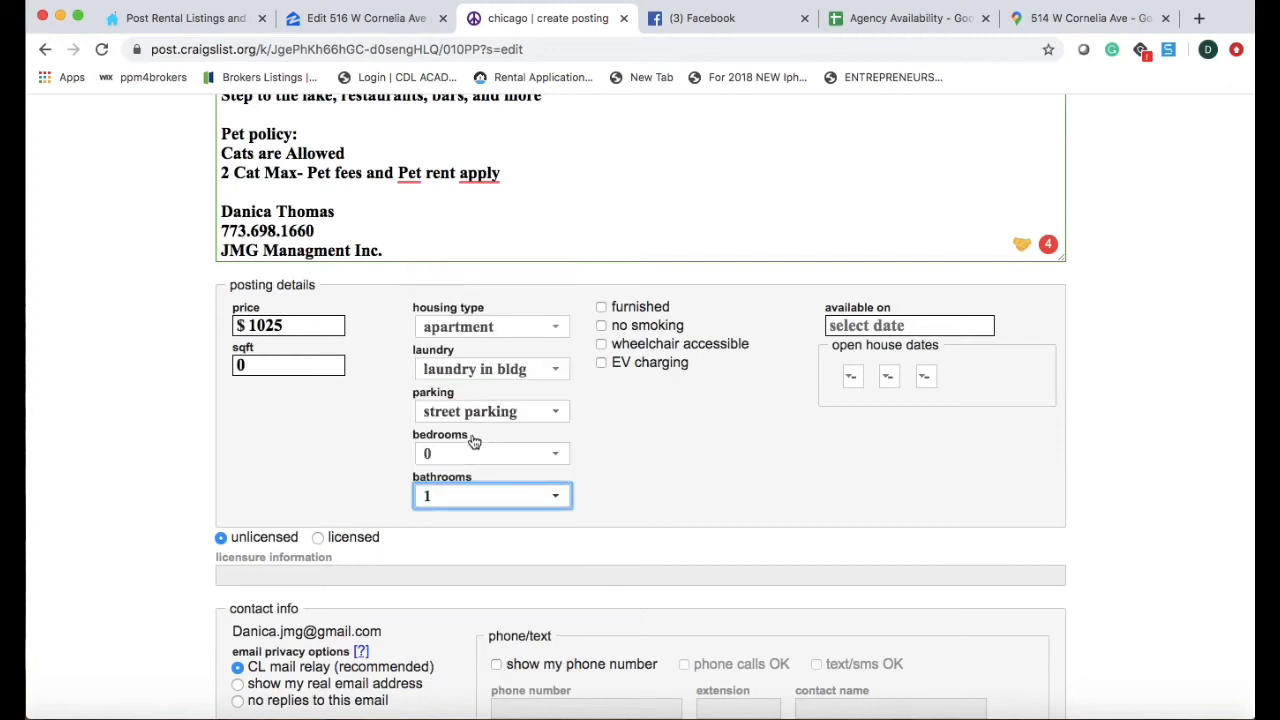
Show the real email plus a contact phone number and name, allowing calls and texts.
scroll(722, 554, down, 5)
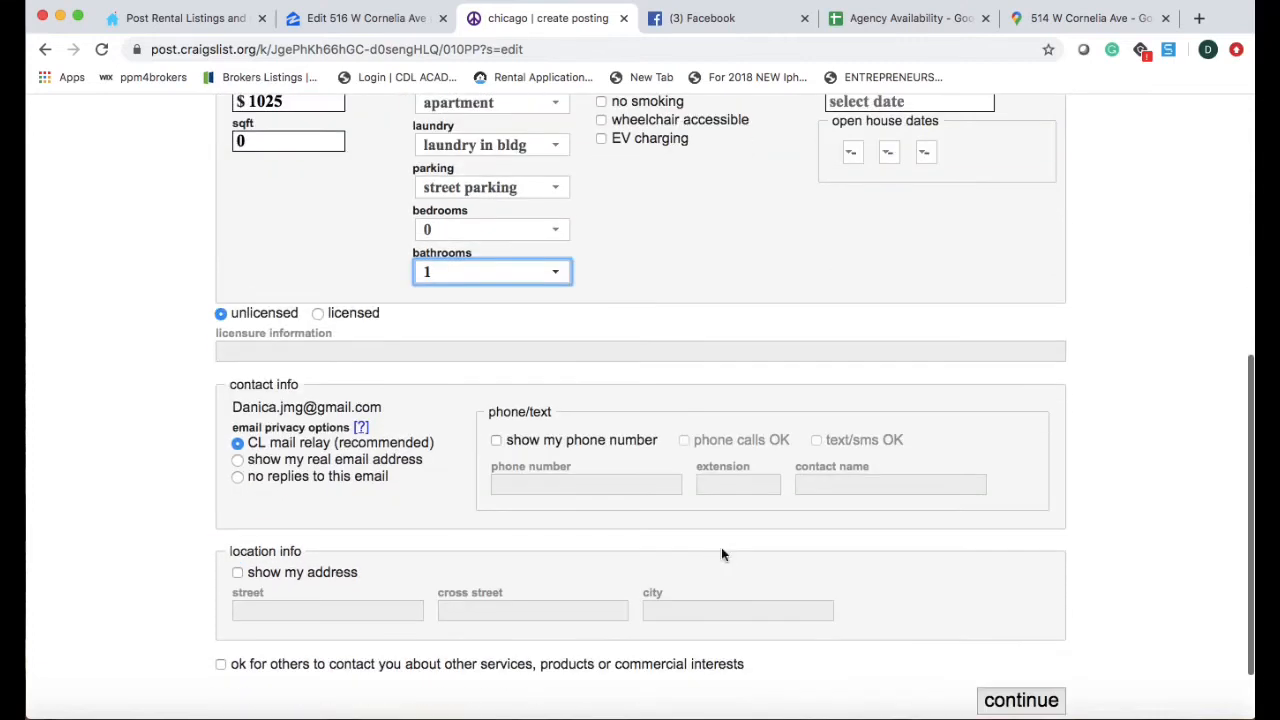
click(238, 461)
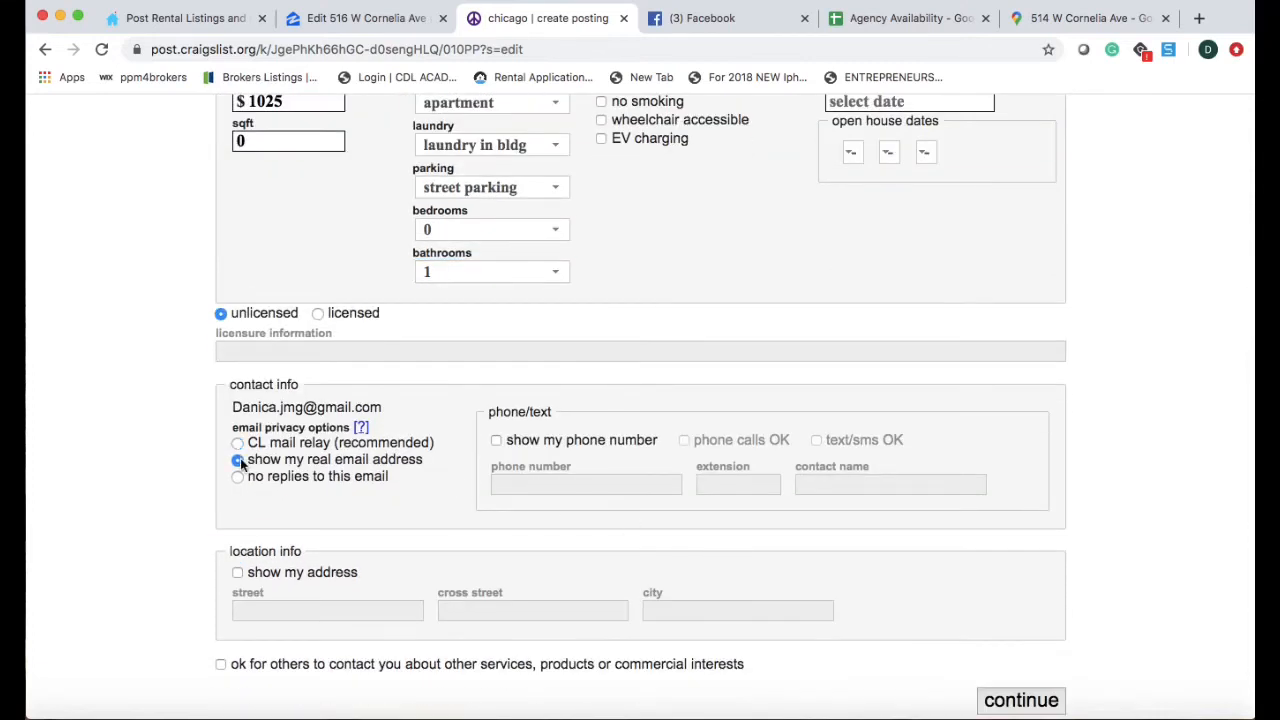
click(496, 442)
click(540, 484)
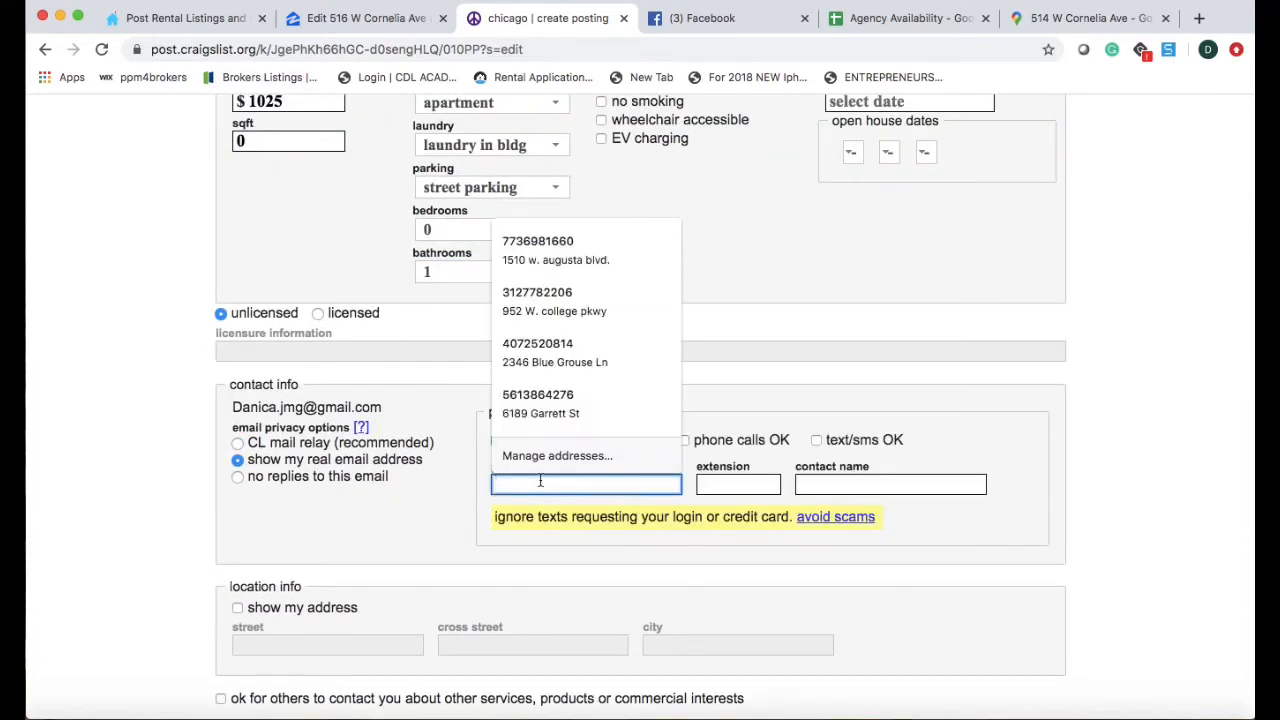
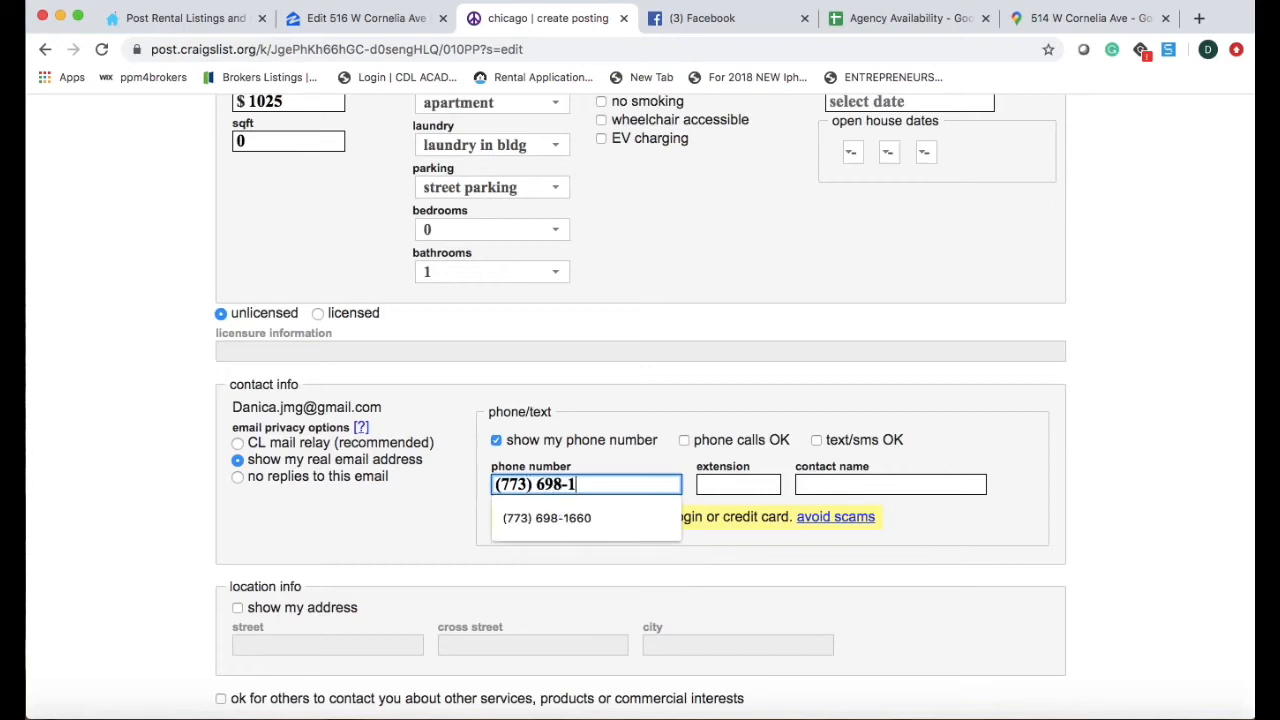
click(570, 518)
click(814, 481)
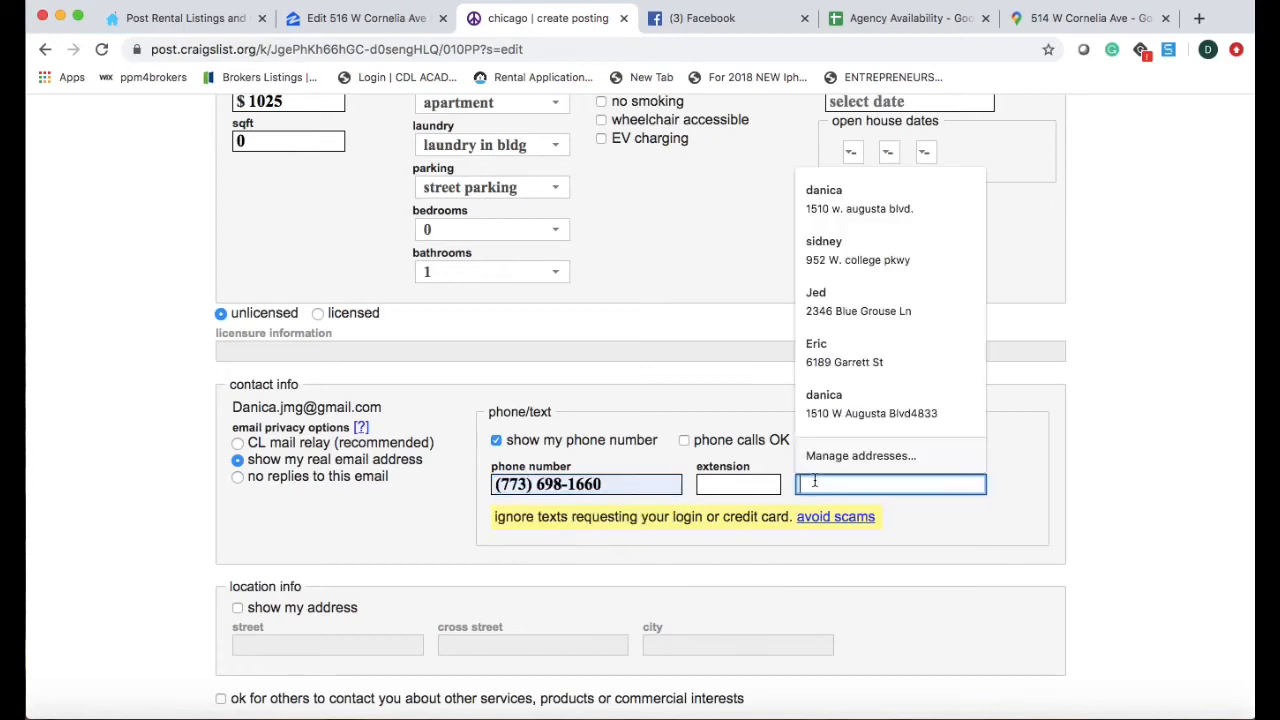
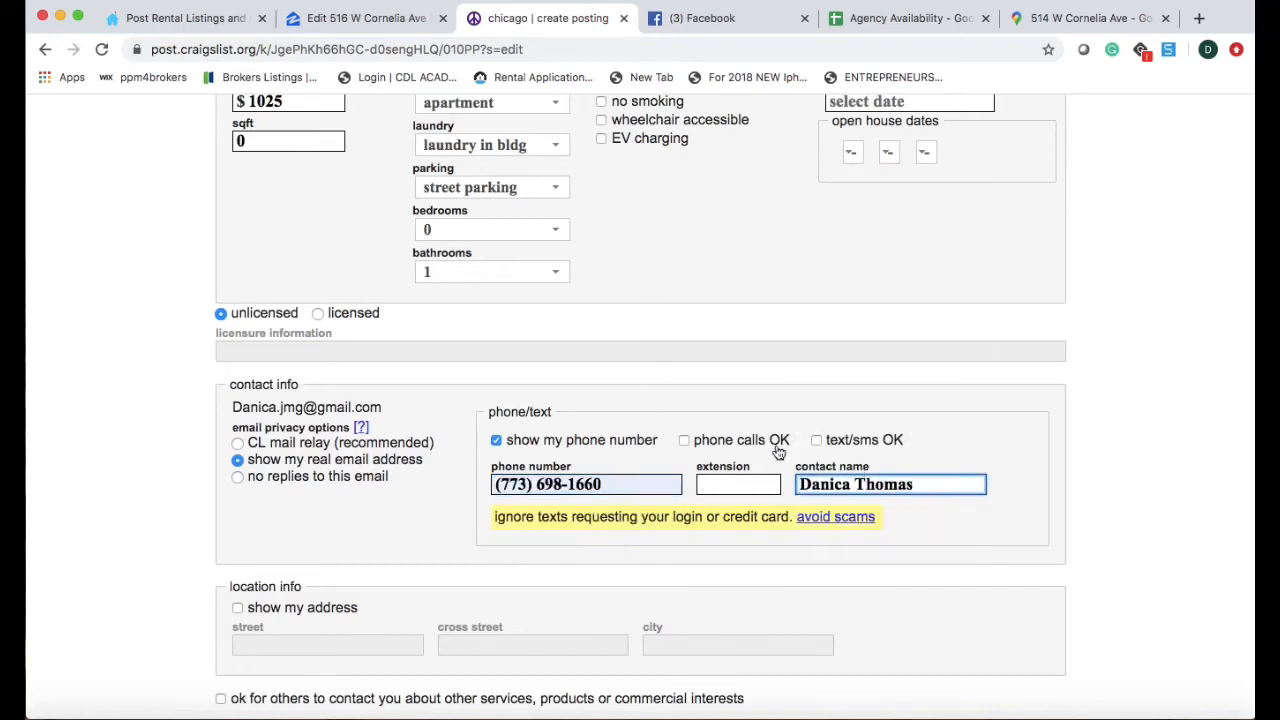
click(686, 441)
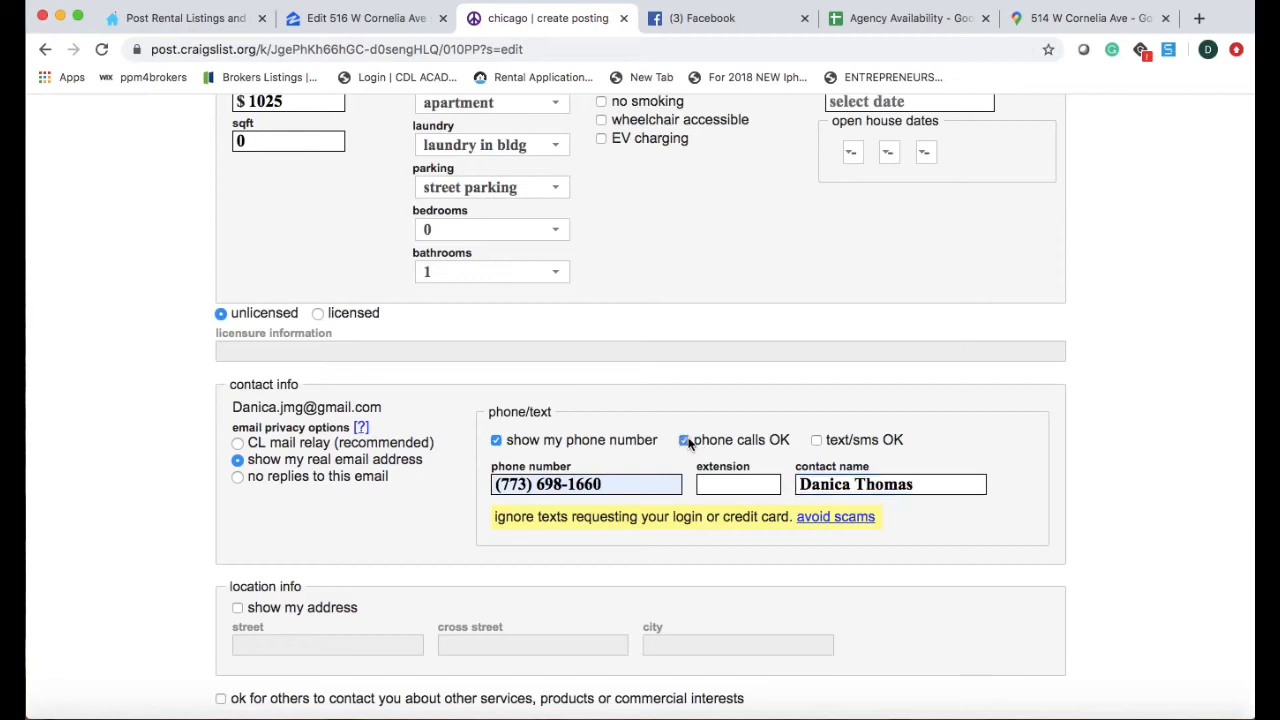
click(817, 441)
scroll(570, 474, down, 3)
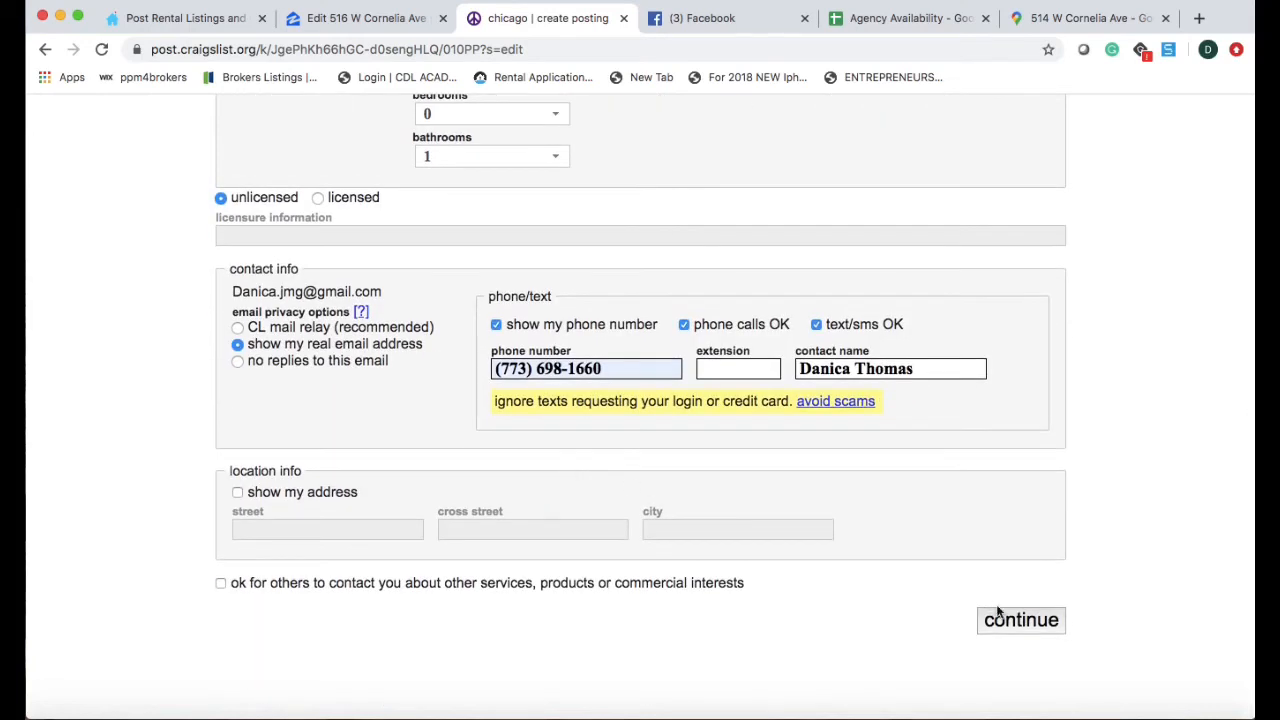
Confirm the 60657 map location, upload the 11 studio photos, and open Facebook Marketplace.
click(1006, 624)
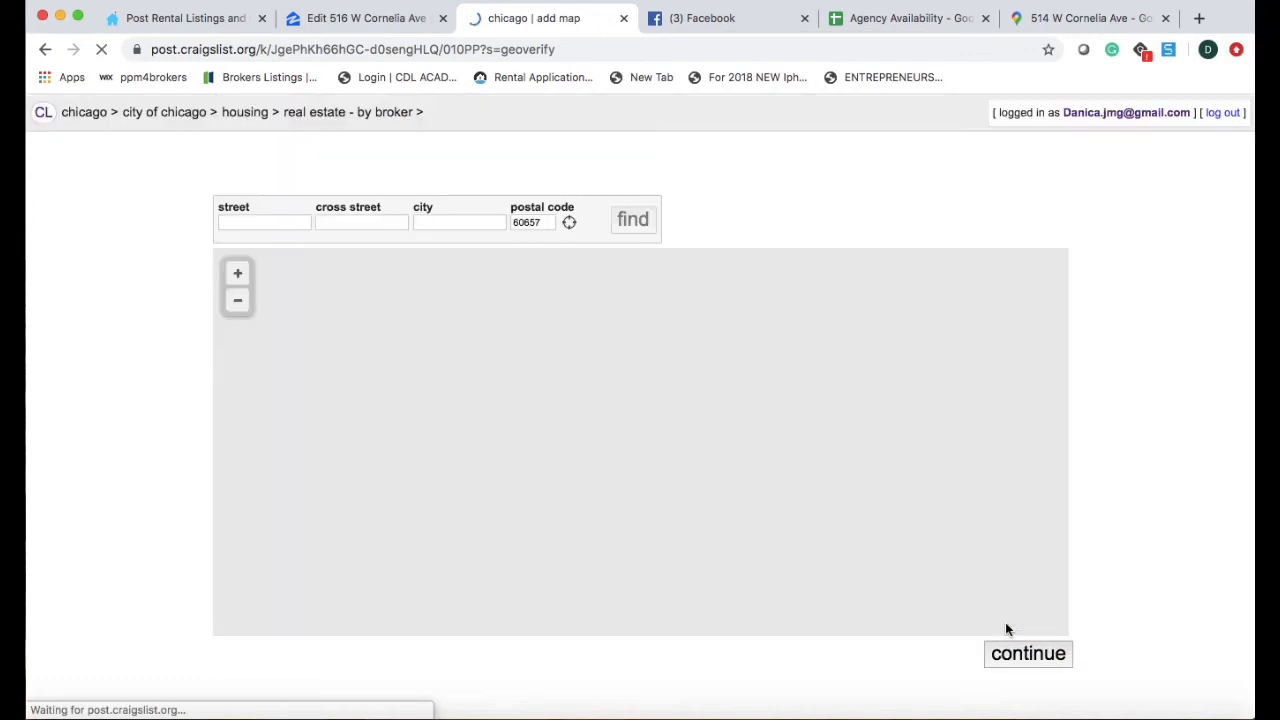
click(1029, 654)
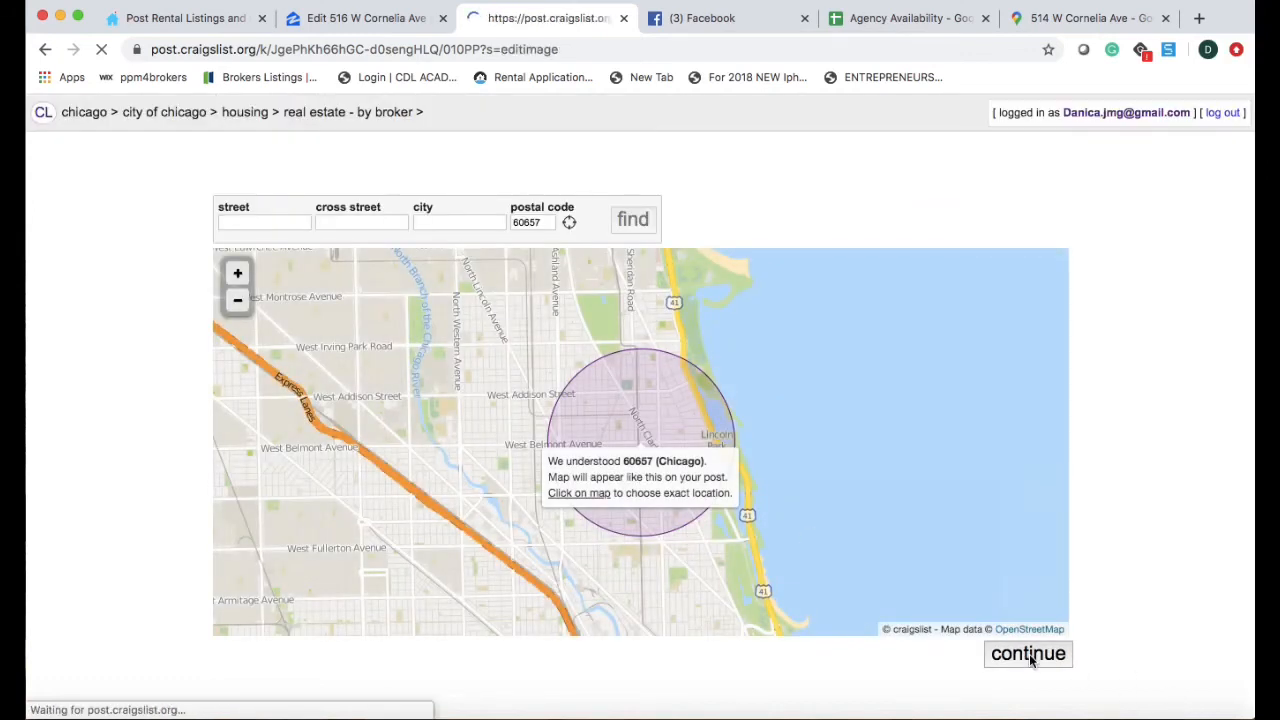
click(256, 268)
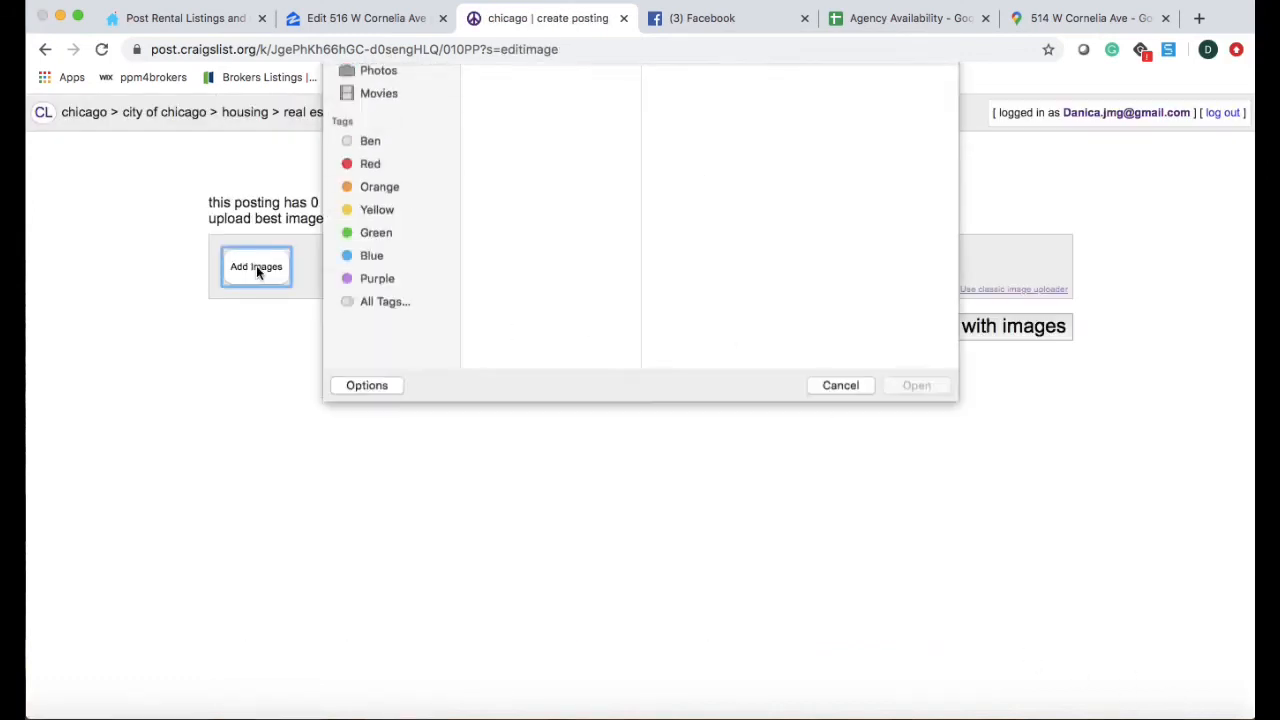
drag(529, 375, 548, 100)
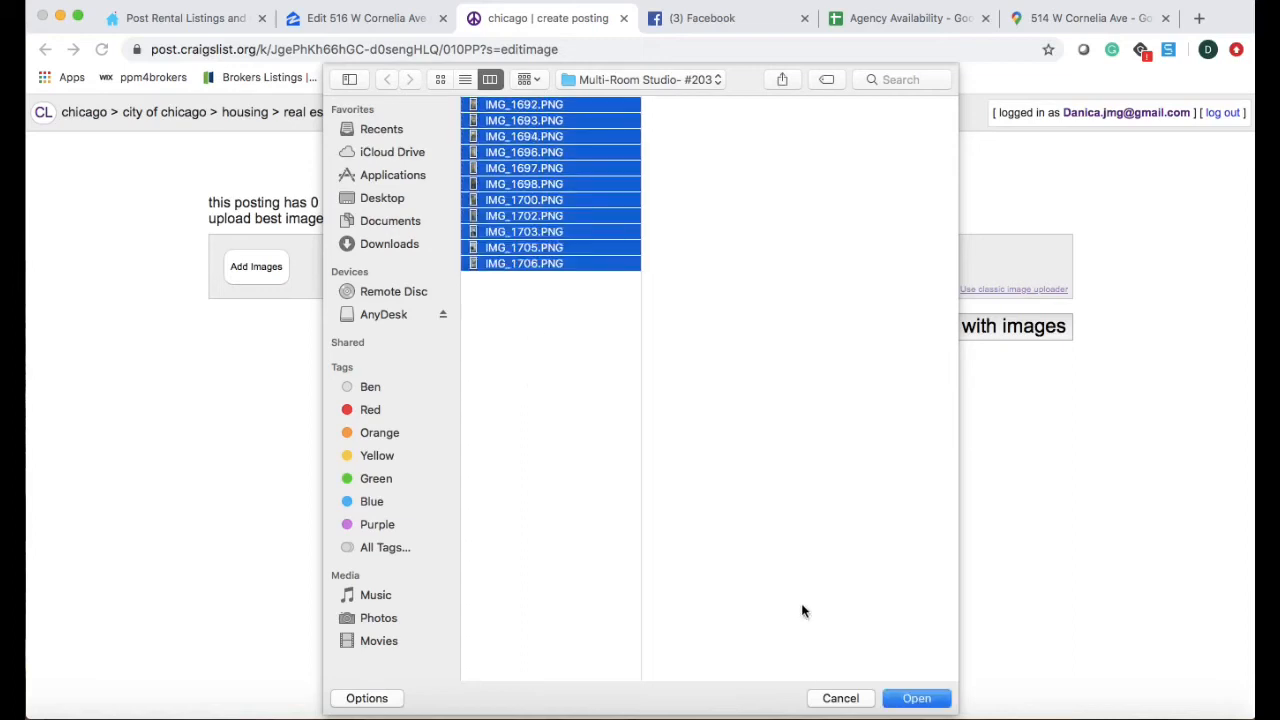
click(916, 698)
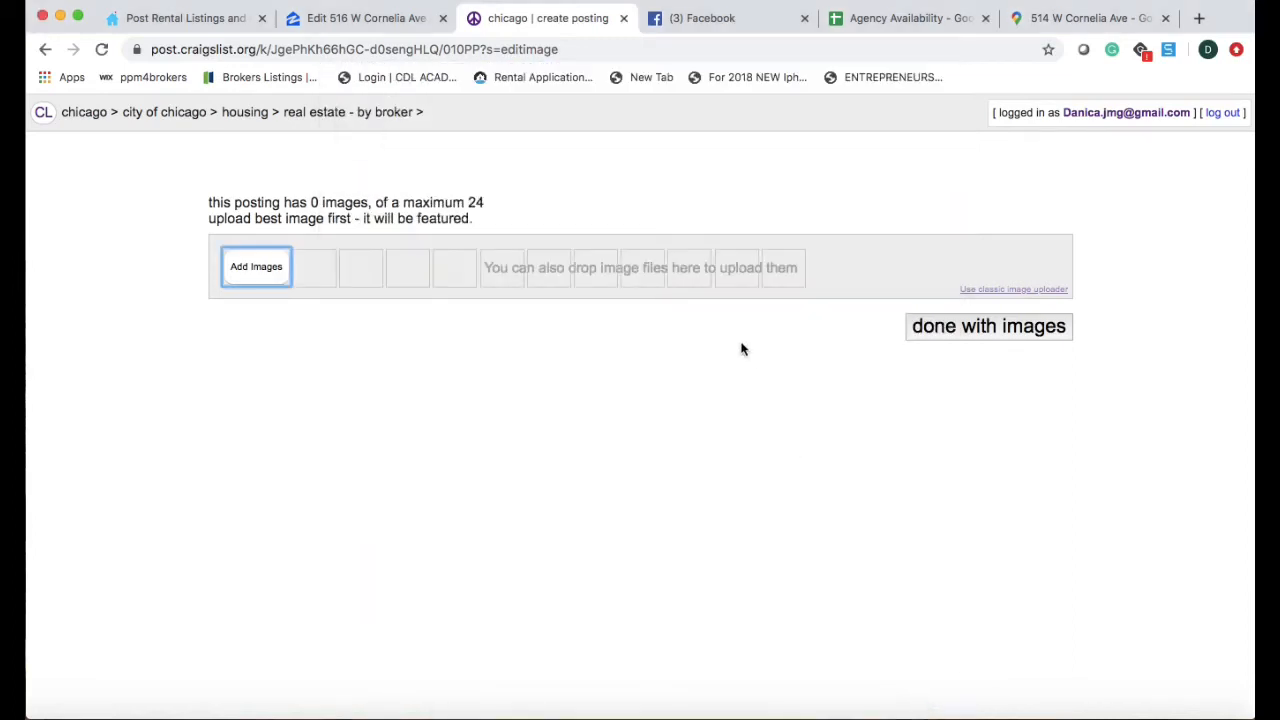
click(677, 22)
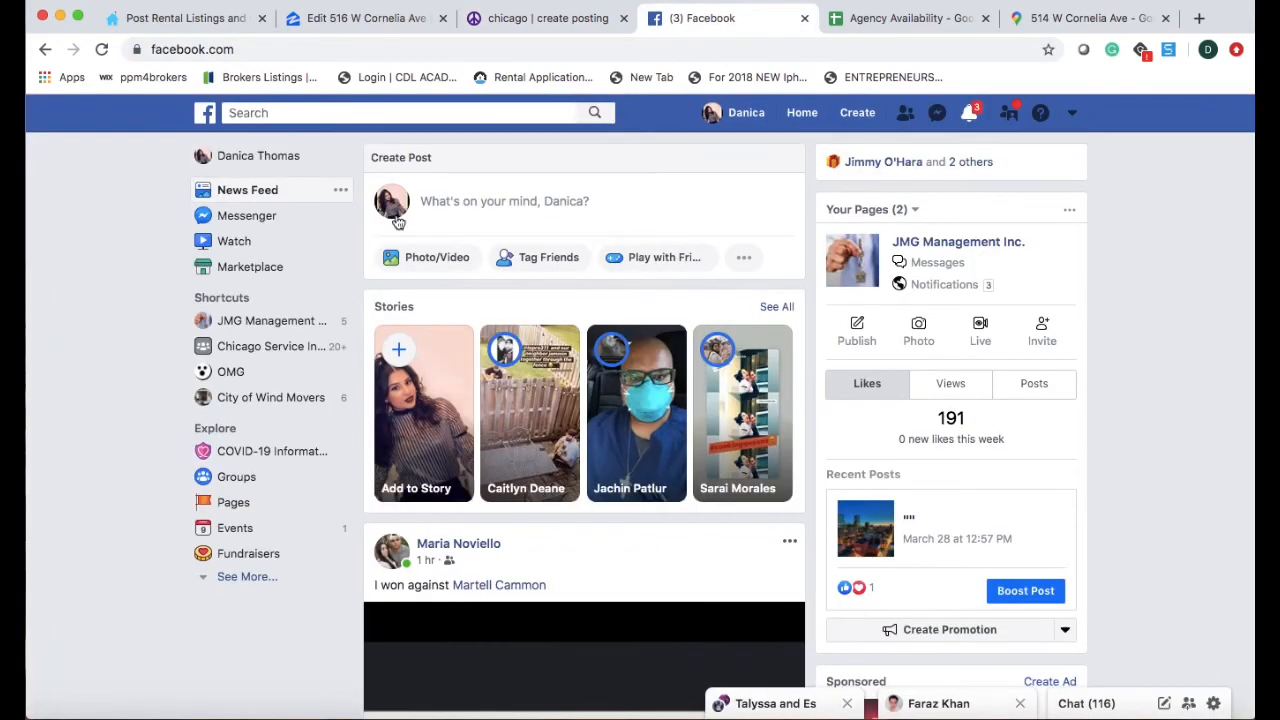
click(310, 268)
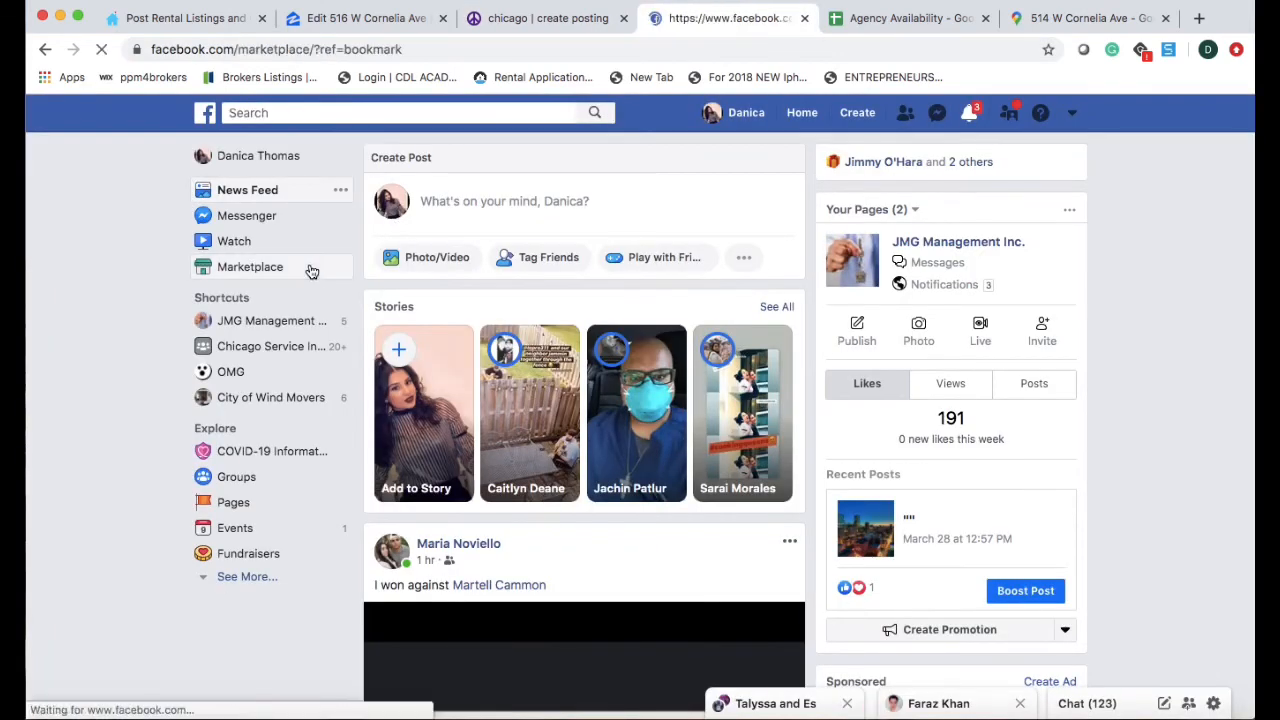
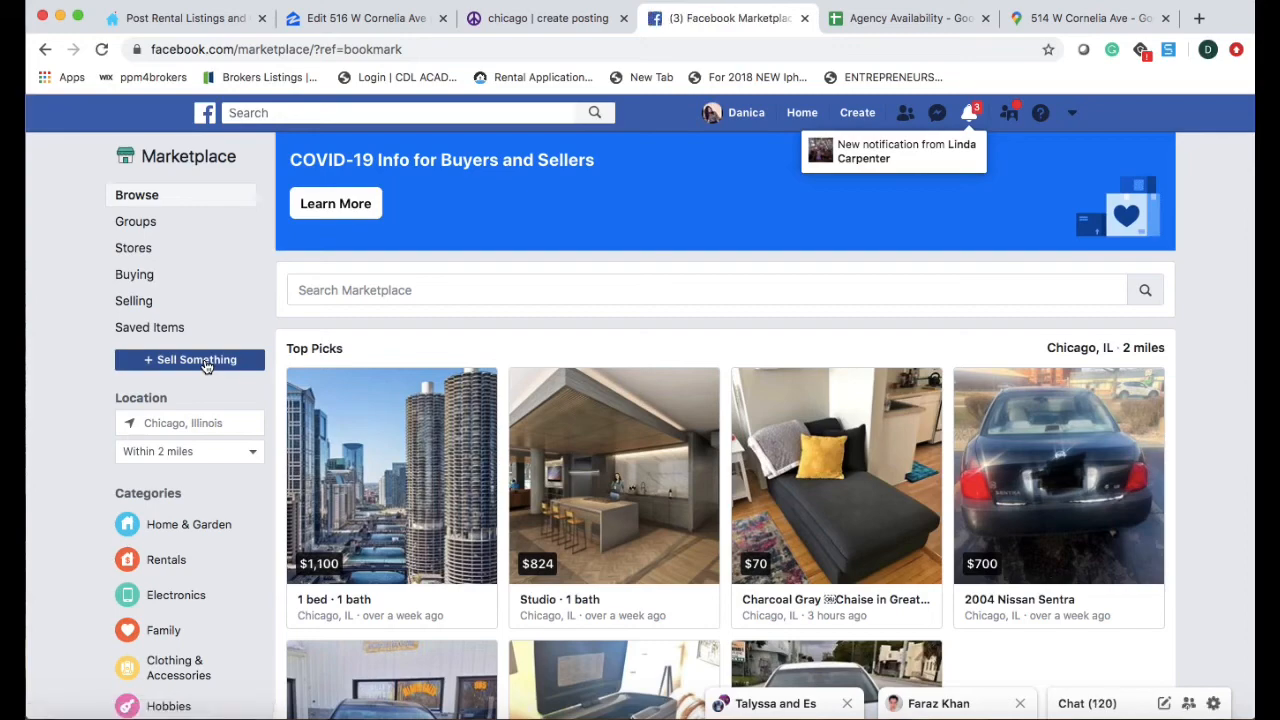
Start a Homes for Sale or Rent listing and upload all 11 PNGs from the Multi-Room Studio #203 folder.
click(205, 362)
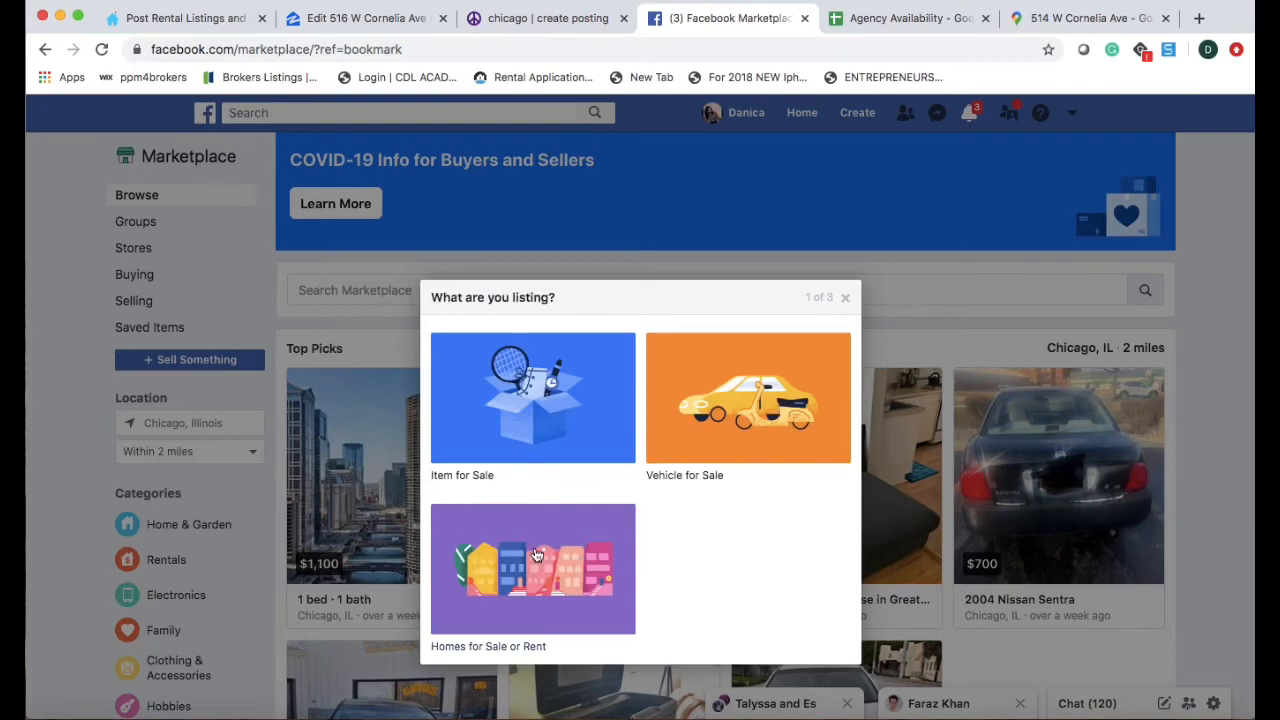
click(544, 594)
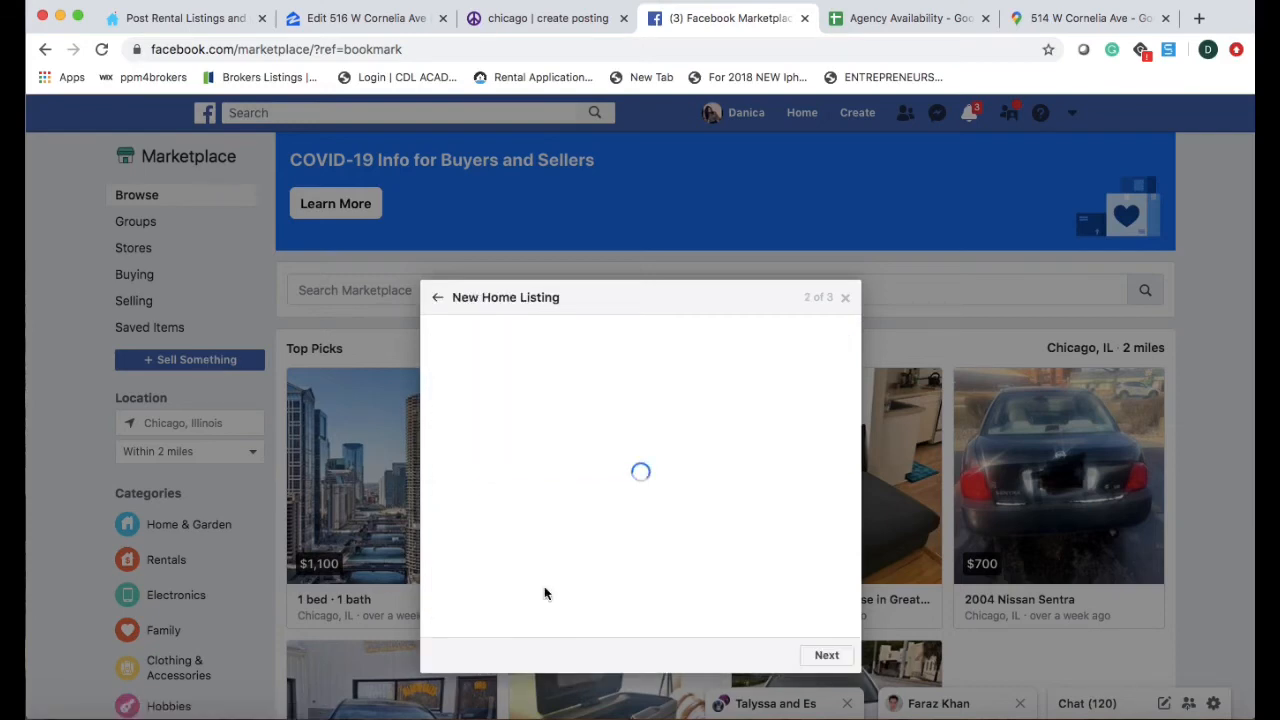
click(478, 310)
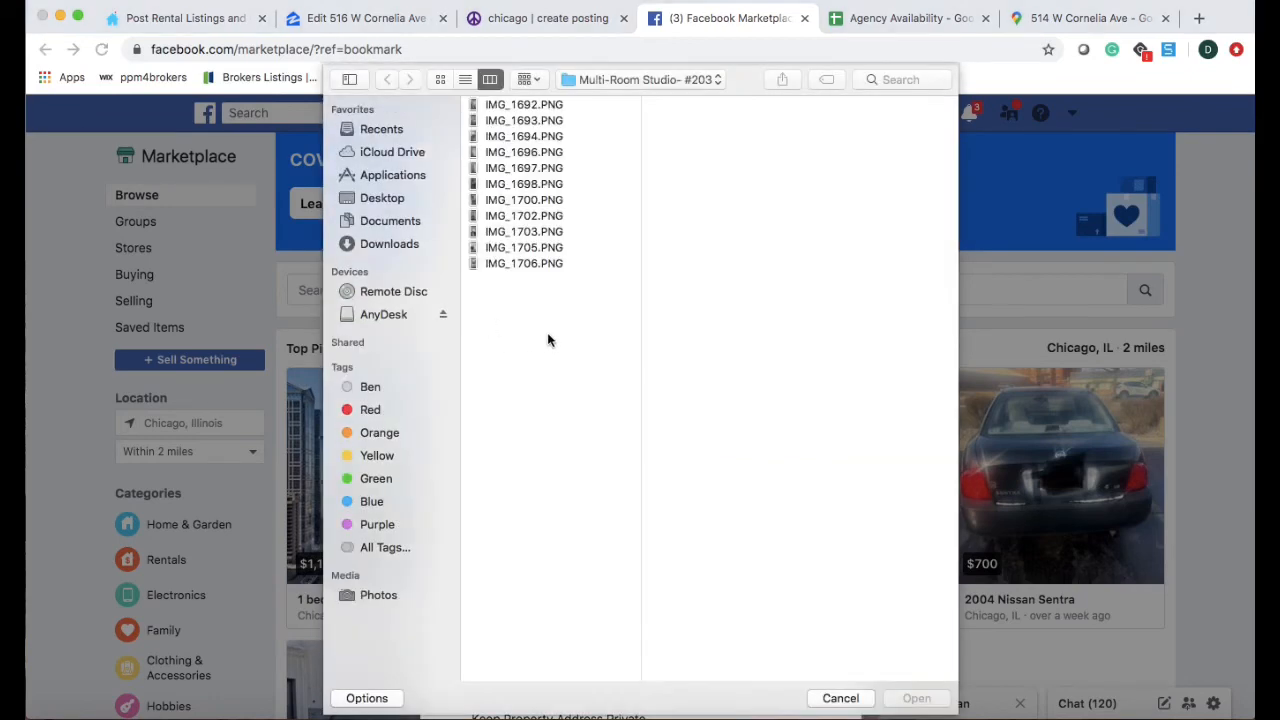
drag(547, 332, 563, 104)
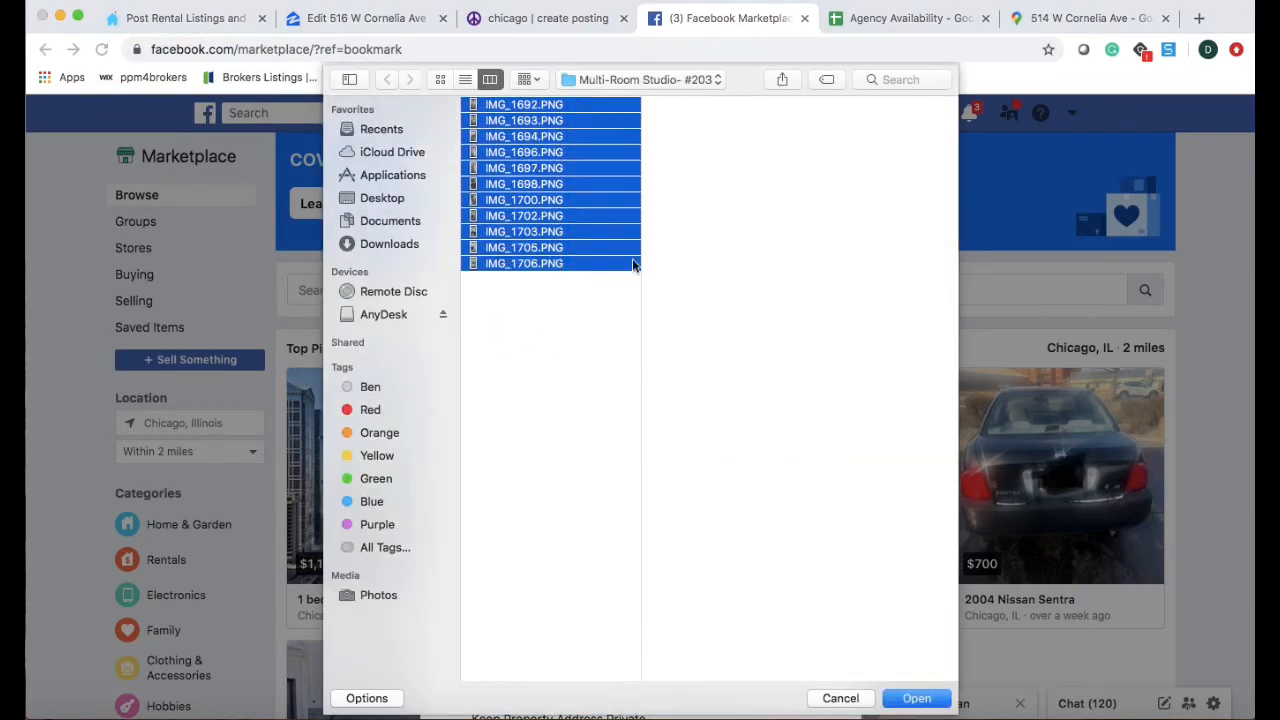
drag(922, 716, 924, 703)
click(917, 686)
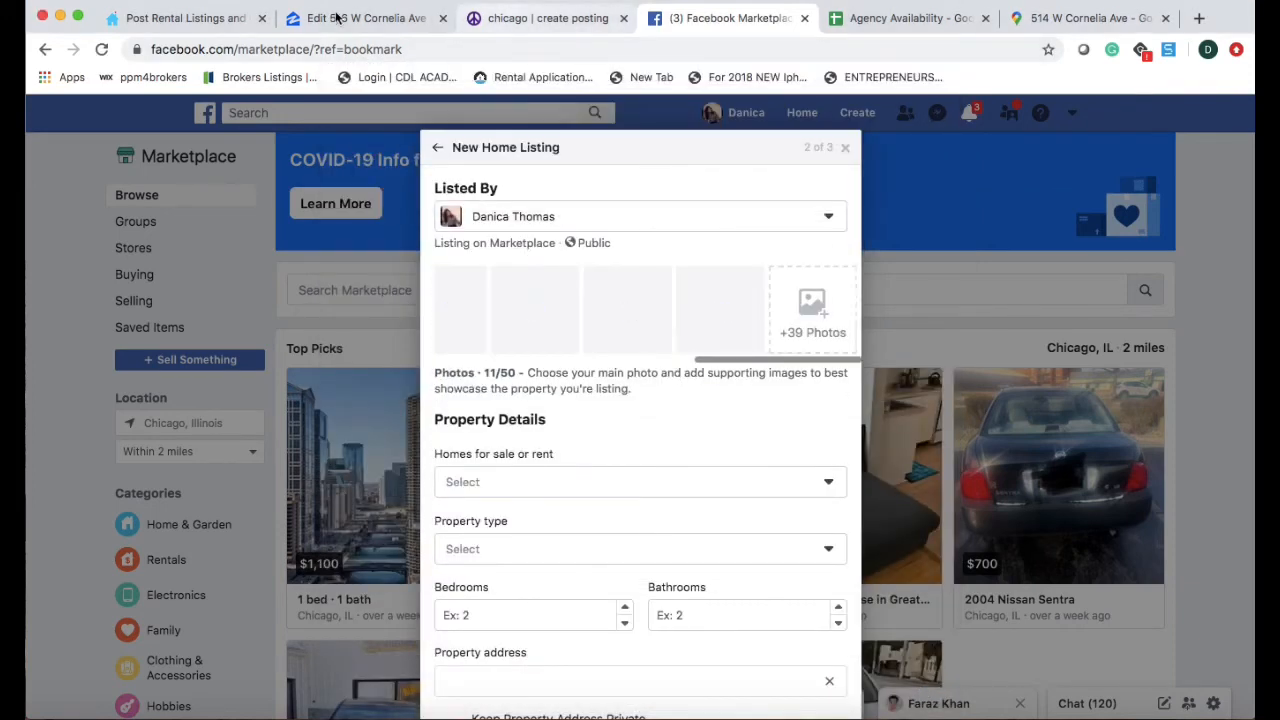
Advance the Zumper listing past the details and photos pages to the rent step.
click(227, 18)
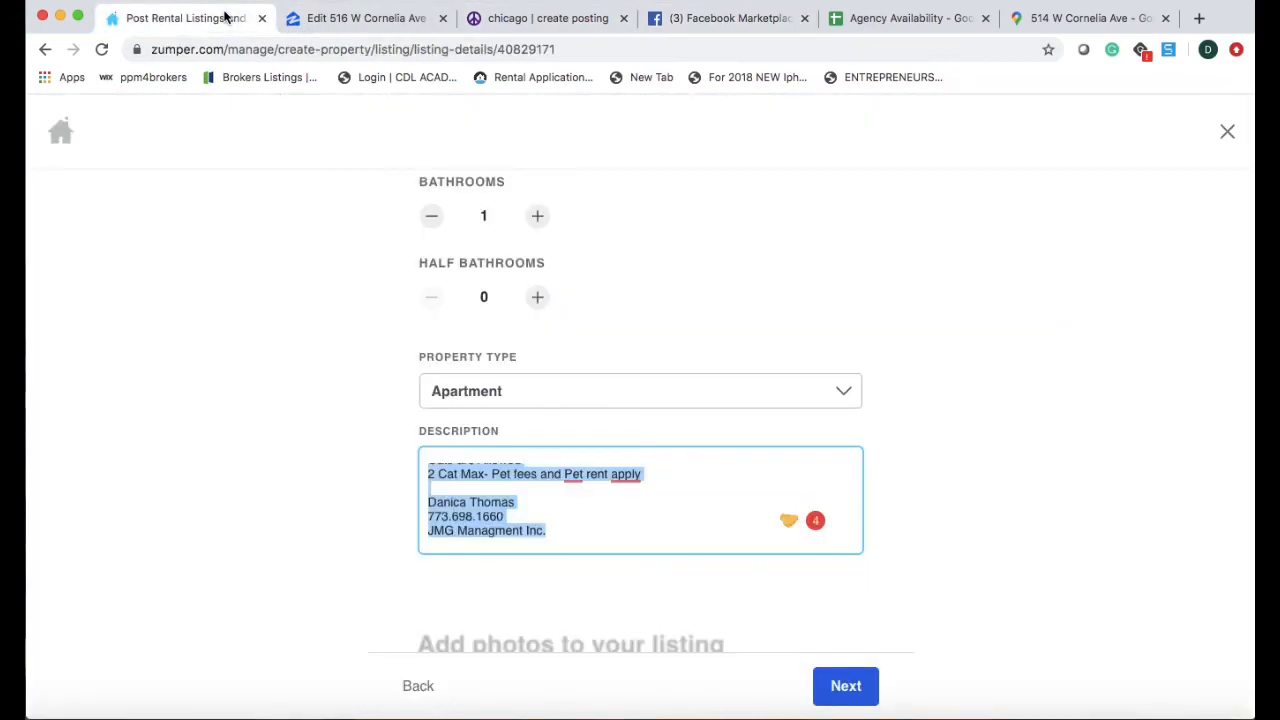
click(845, 686)
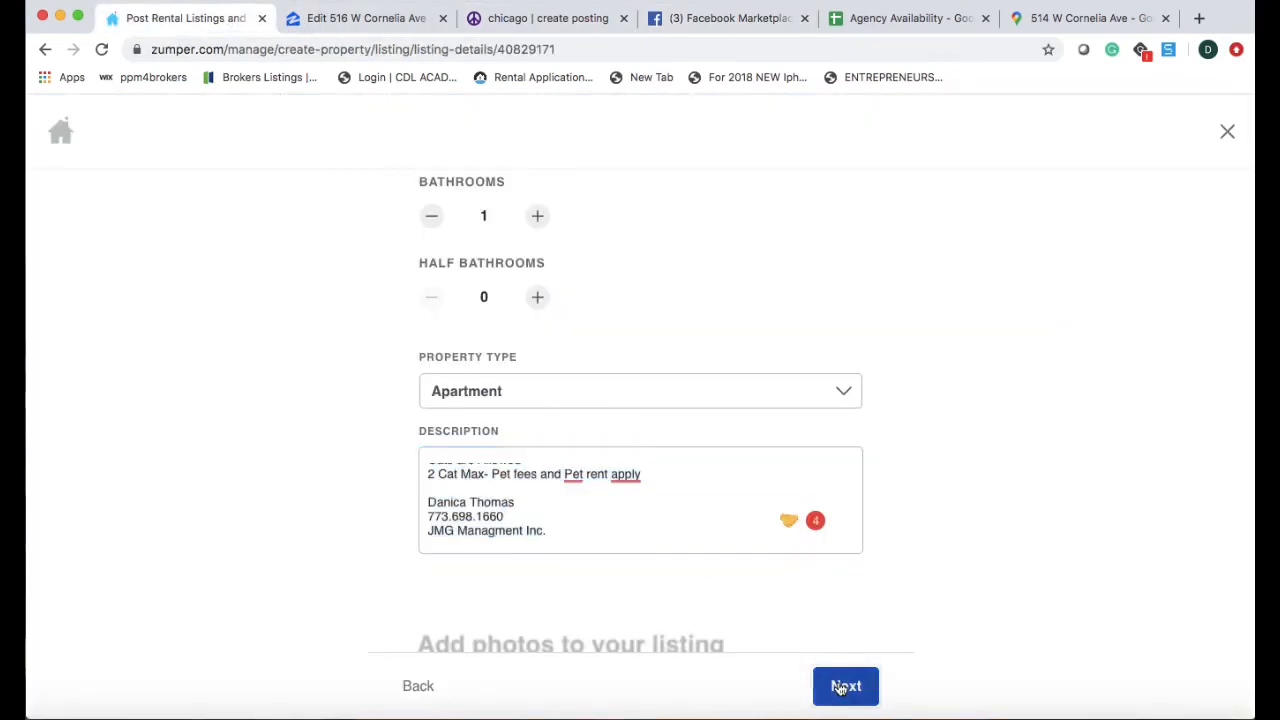
scroll(669, 516, down, 10)
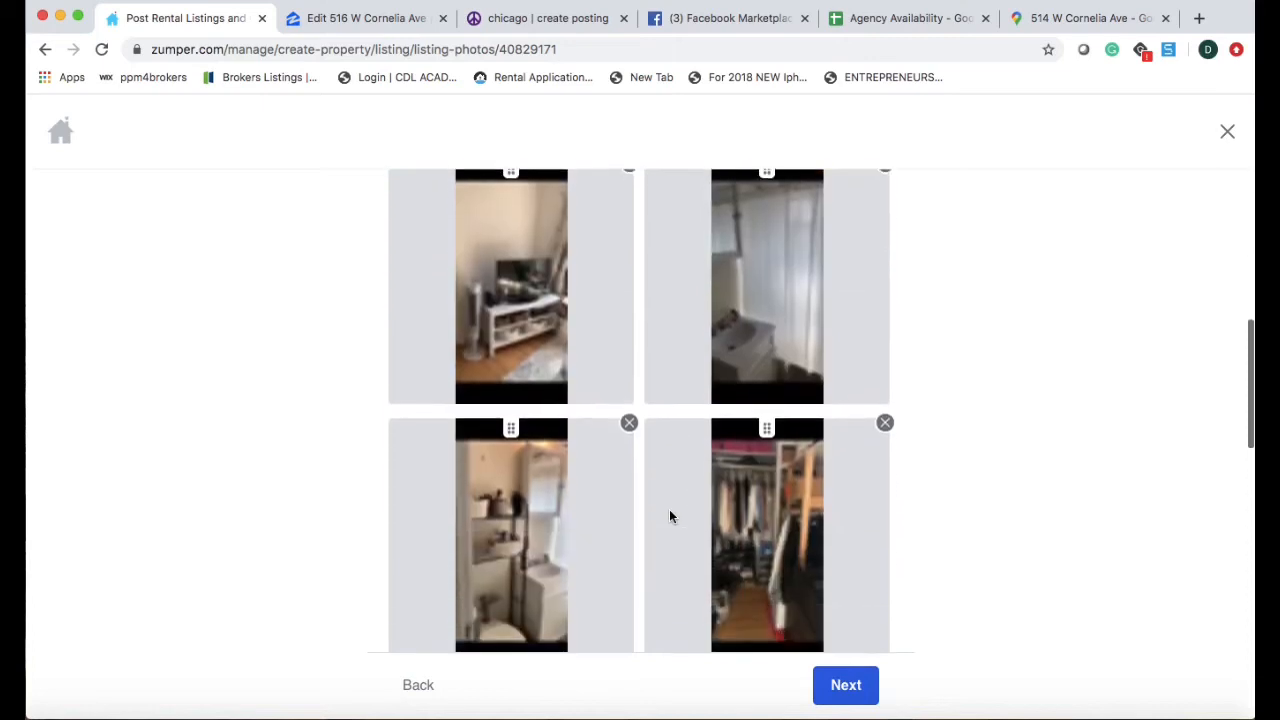
scroll(669, 516, down, 3)
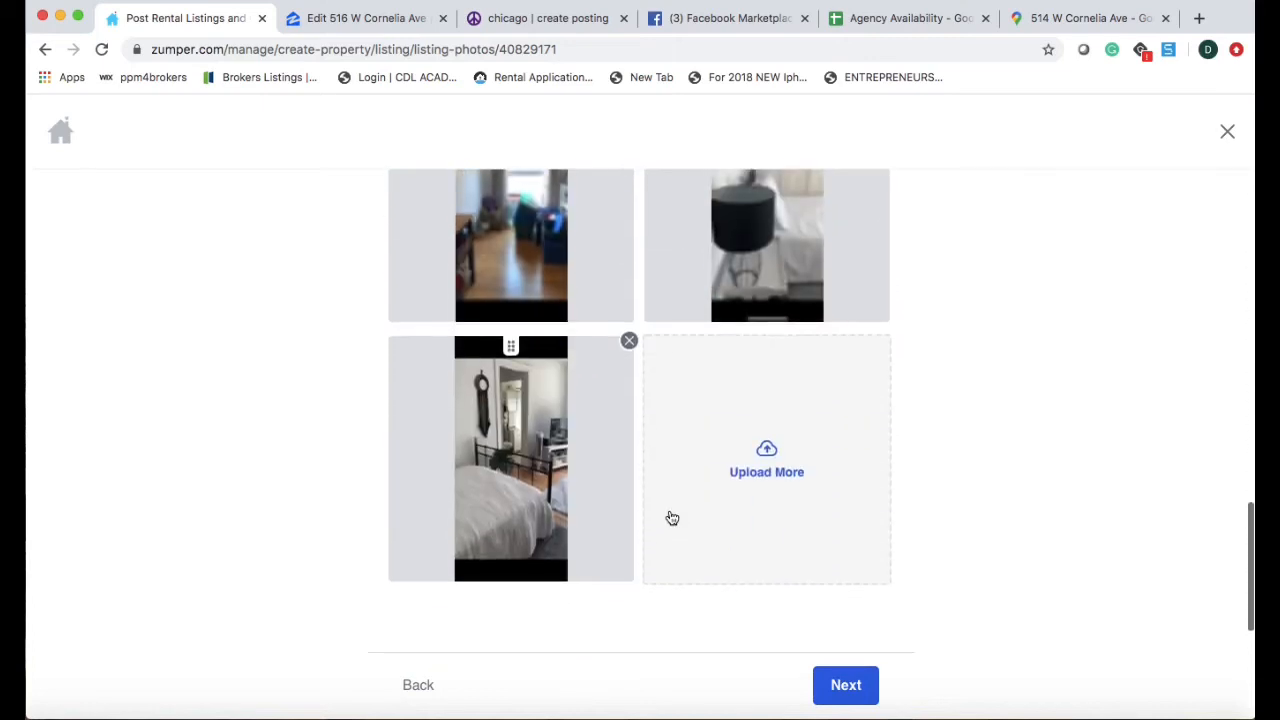
click(848, 690)
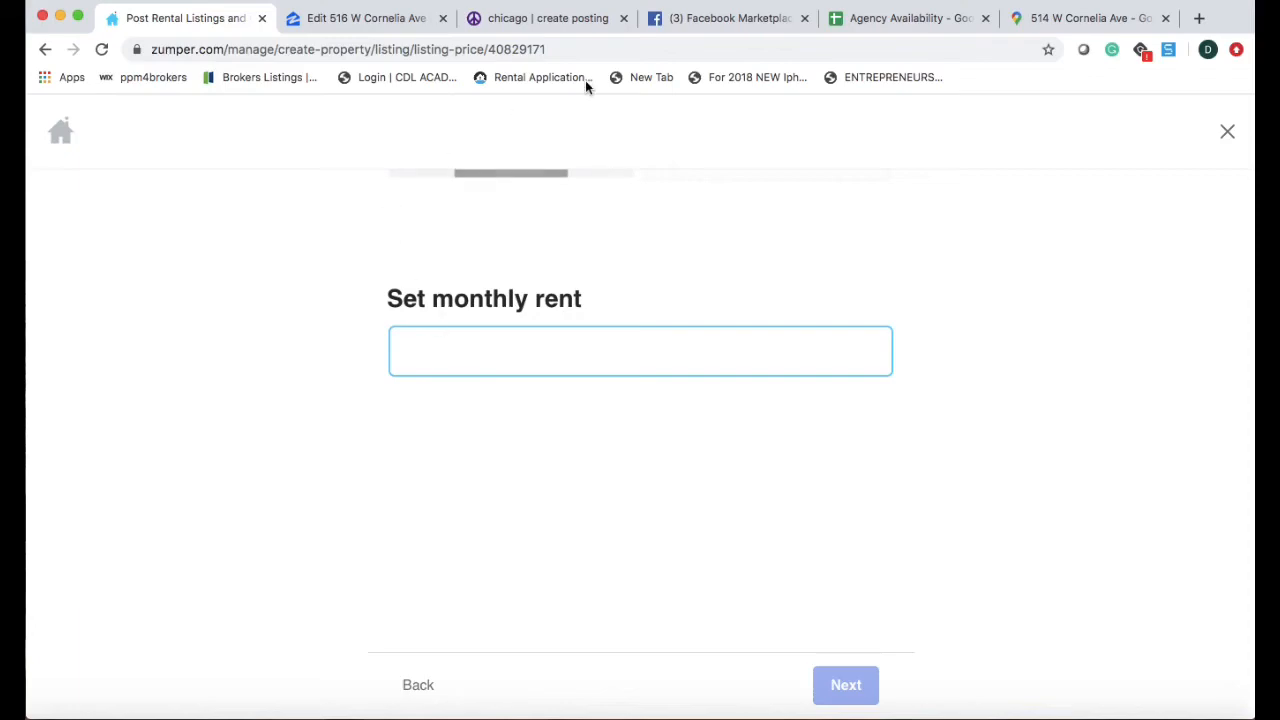
Enter $1025 monthly rent, then publish the listing on Zumper and finish.
click(864, 18)
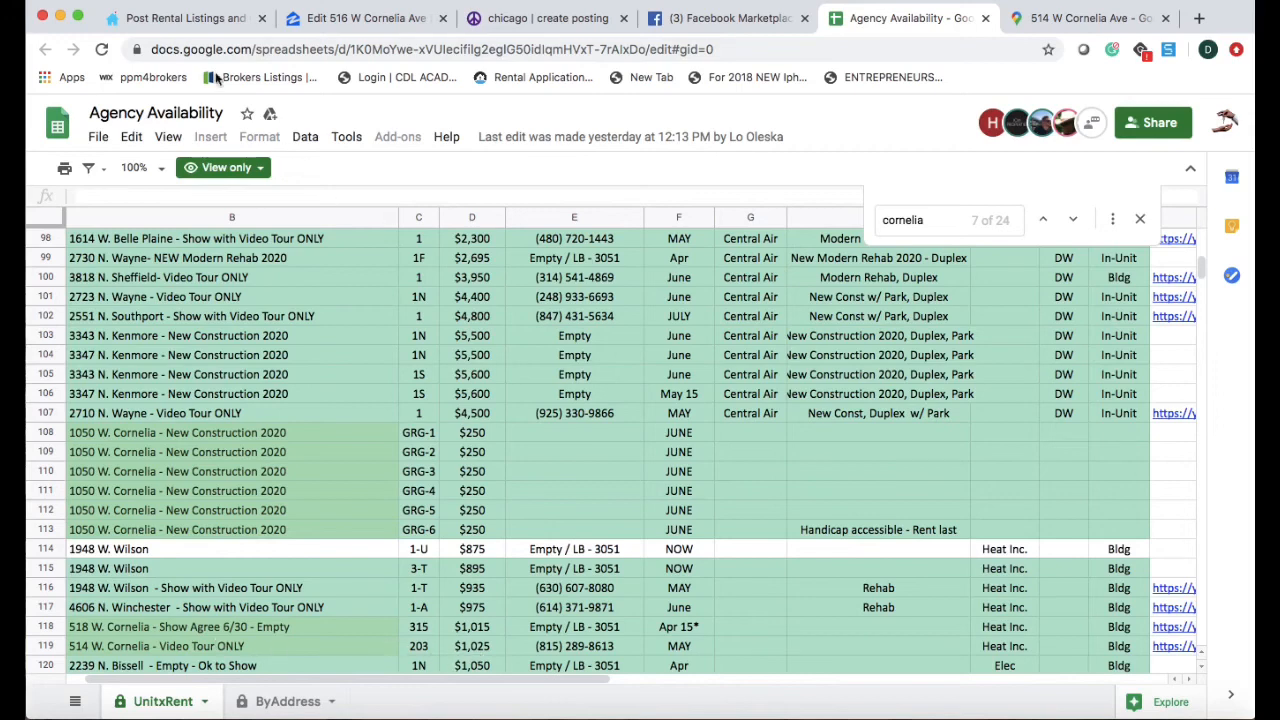
click(189, 20)
text(1)
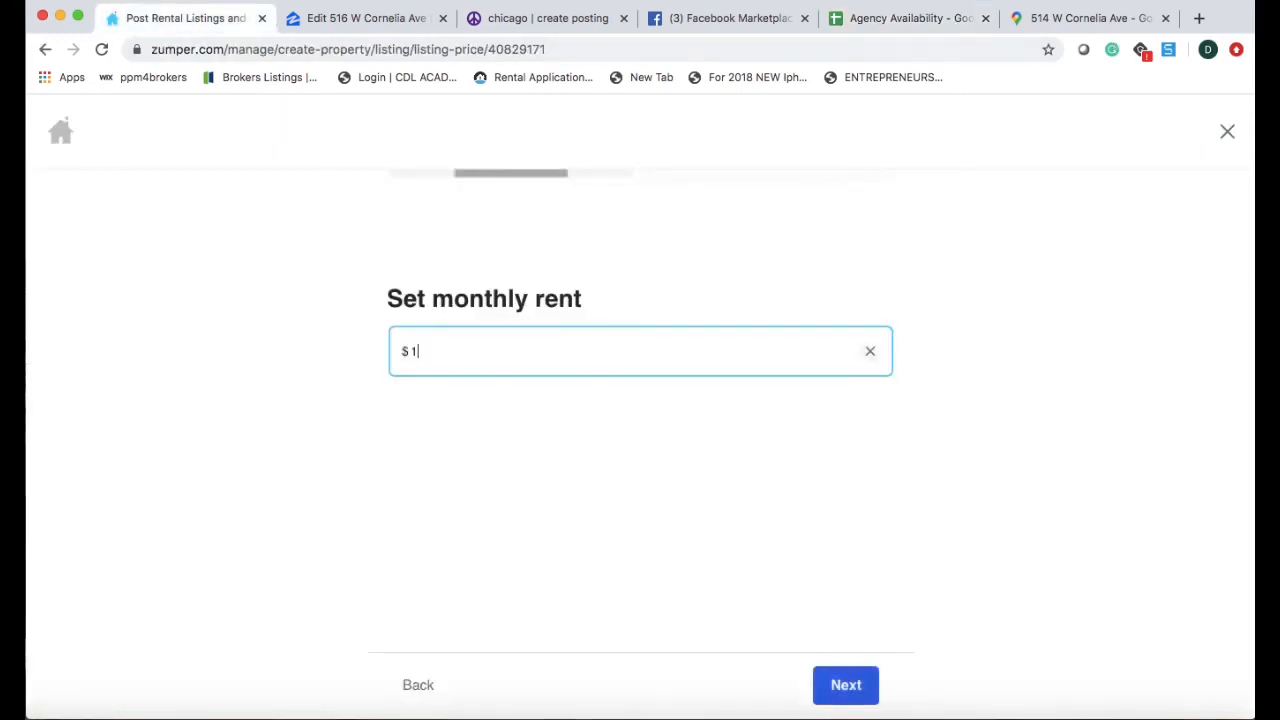
text(025)
click(866, 700)
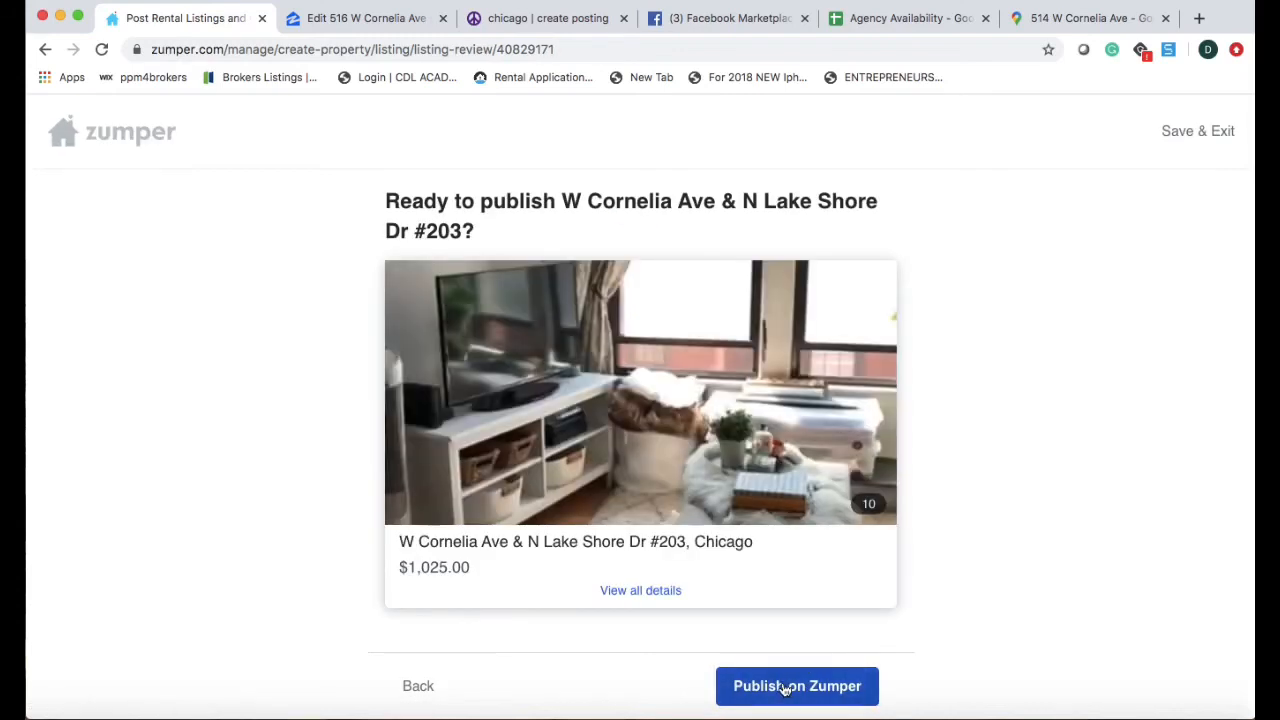
click(785, 688)
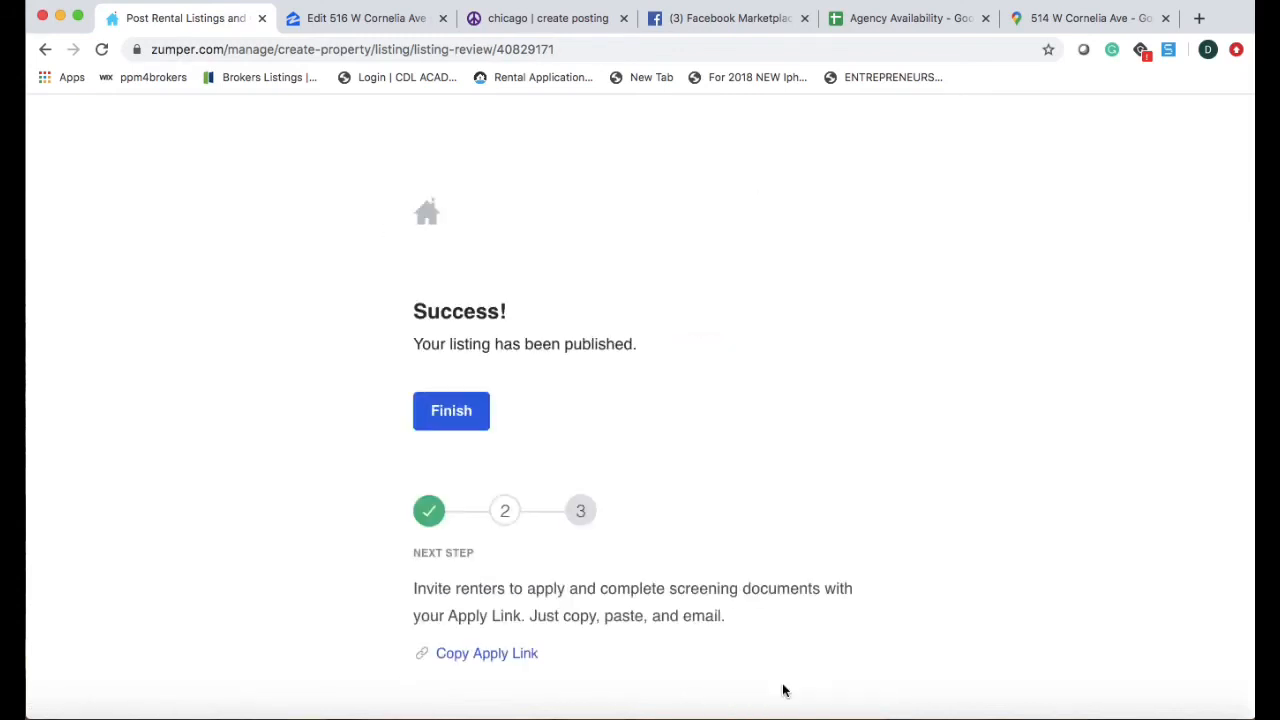
click(468, 412)
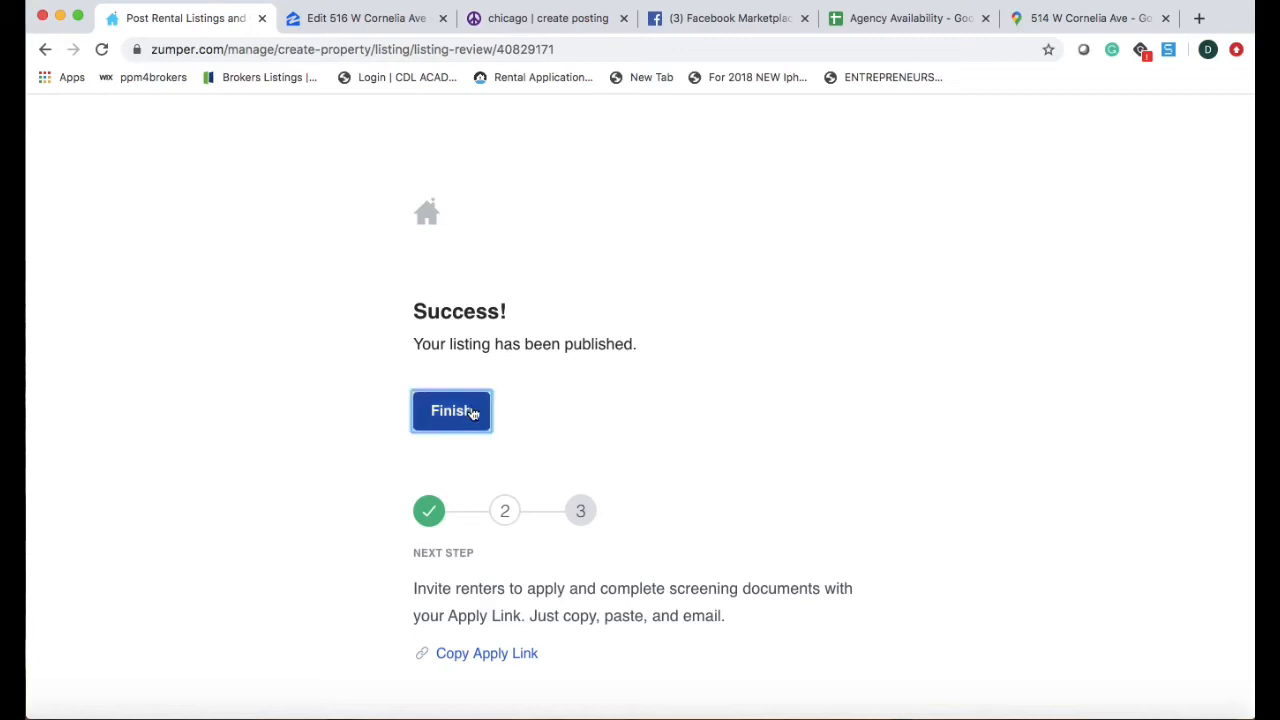
Name the Zillow floor plan 'Multi-Room Studio'.
click(363, 20)
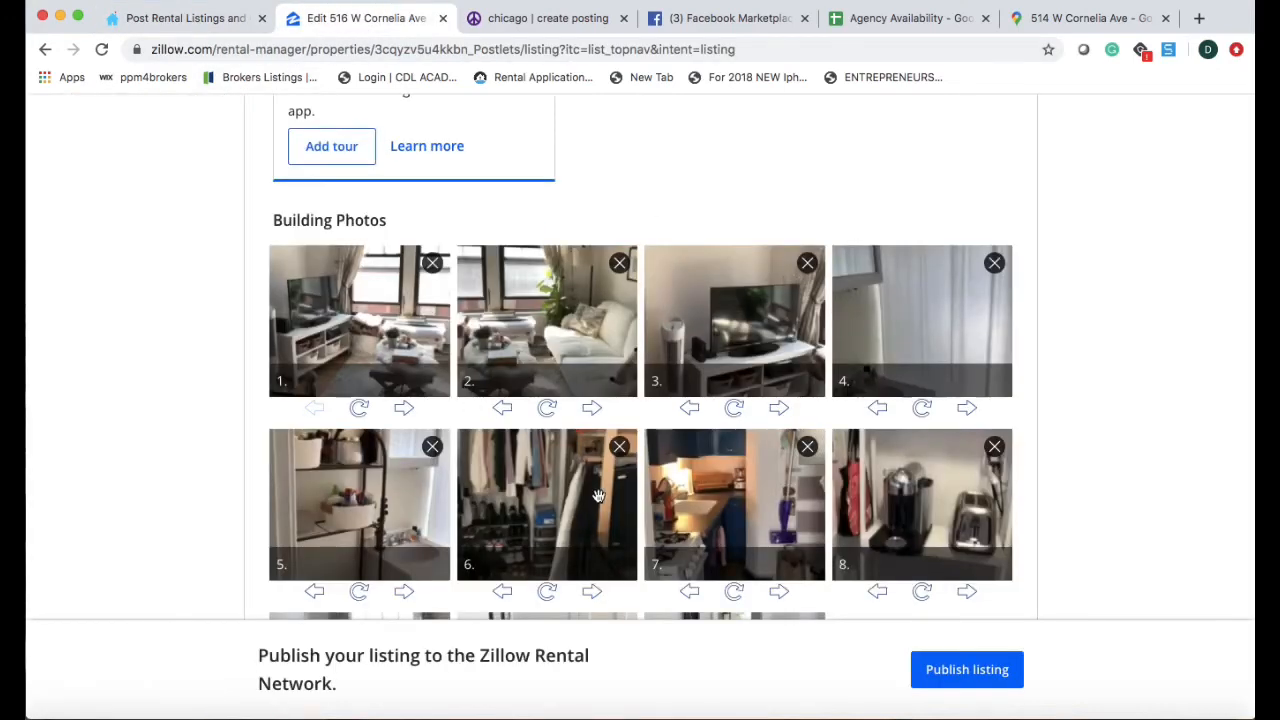
scroll(597, 497, up, 1)
scroll(597, 497, up, 5)
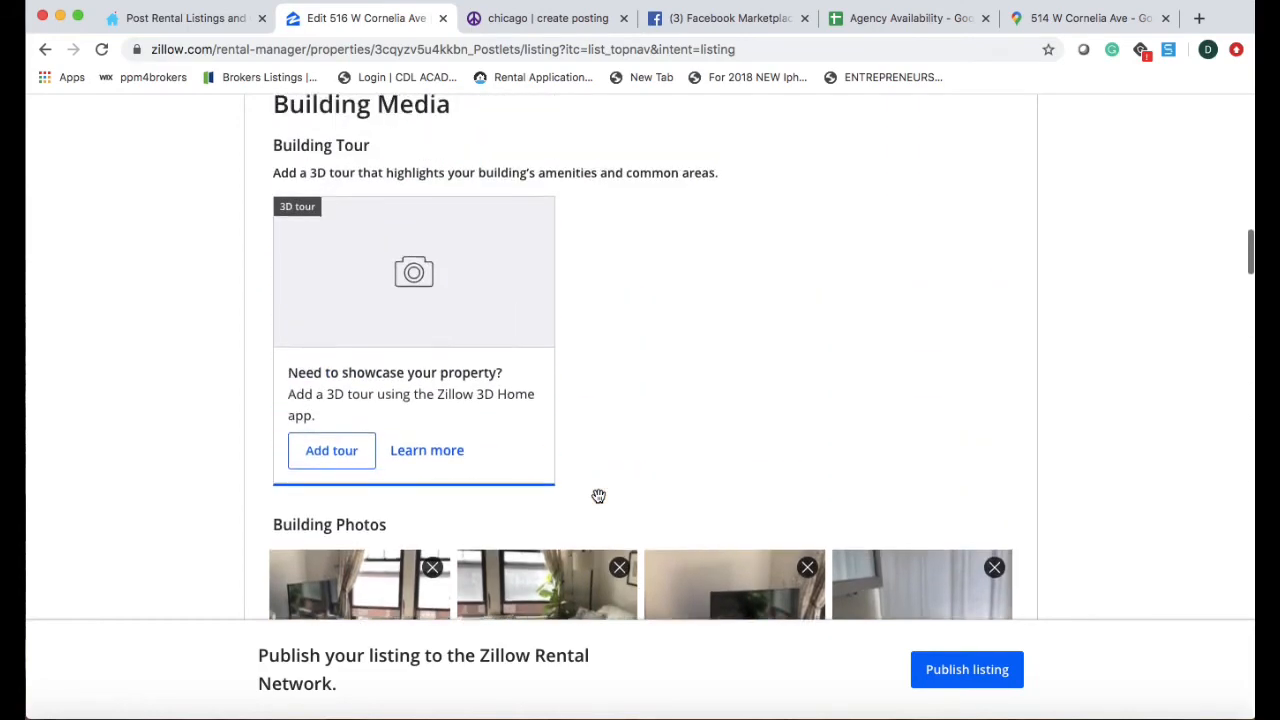
scroll(600, 502, down, 8)
scroll(600, 502, down, 7)
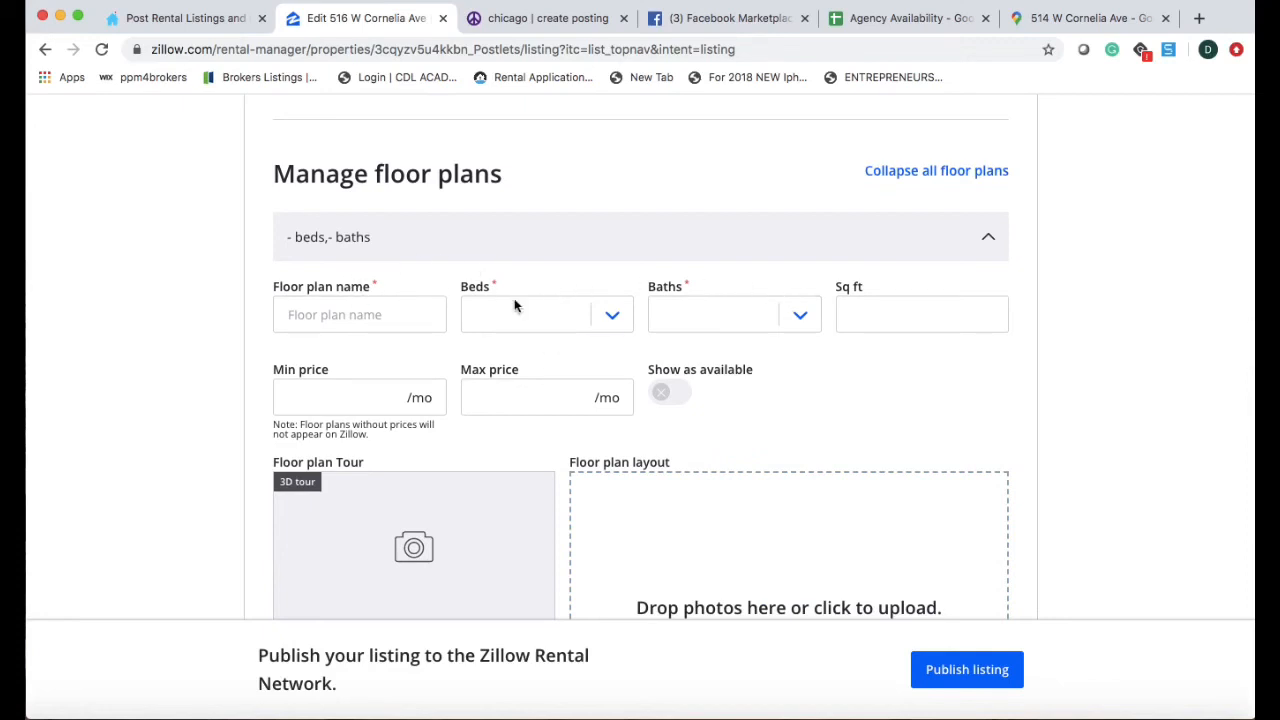
click(362, 318)
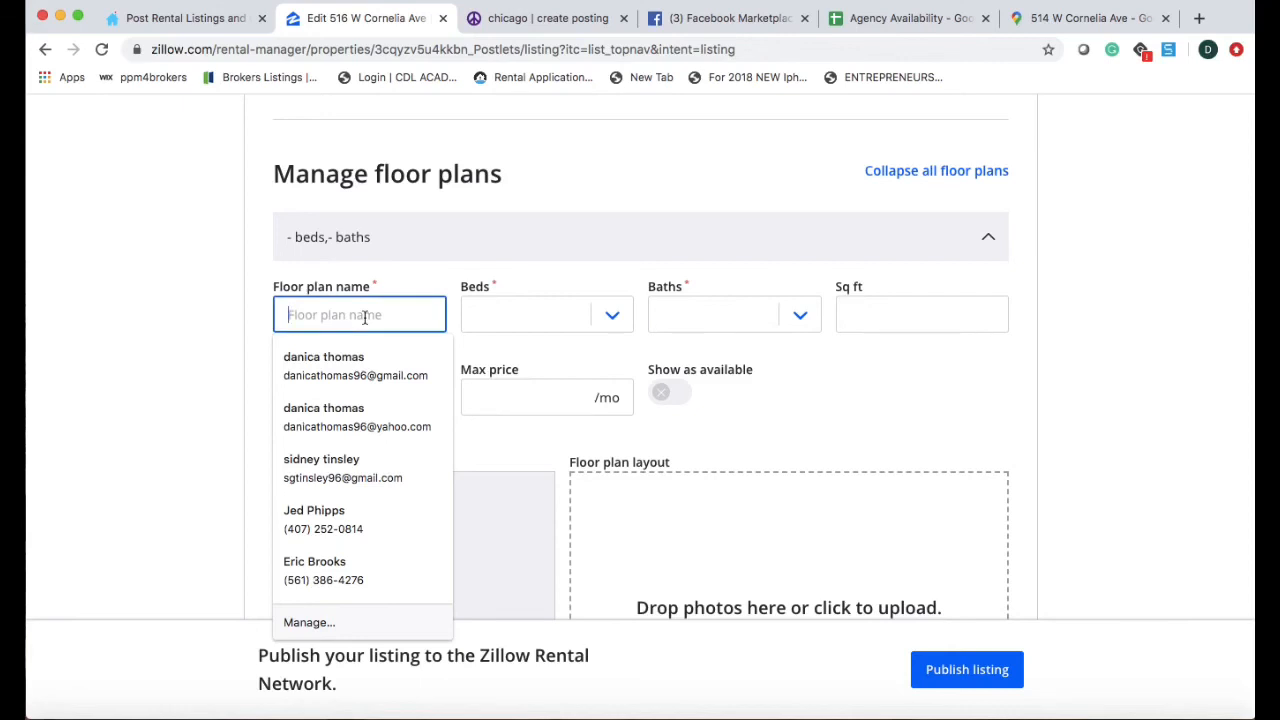
text(Mult)
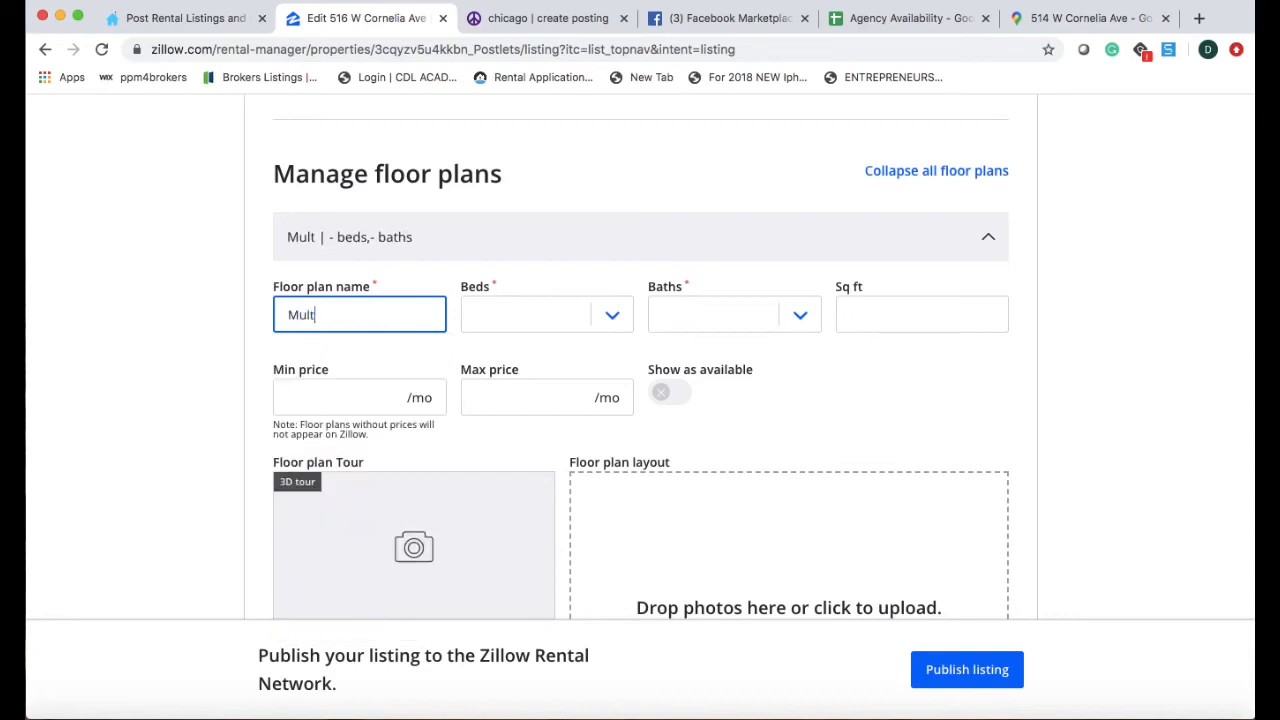
text(i-Room Stuio)
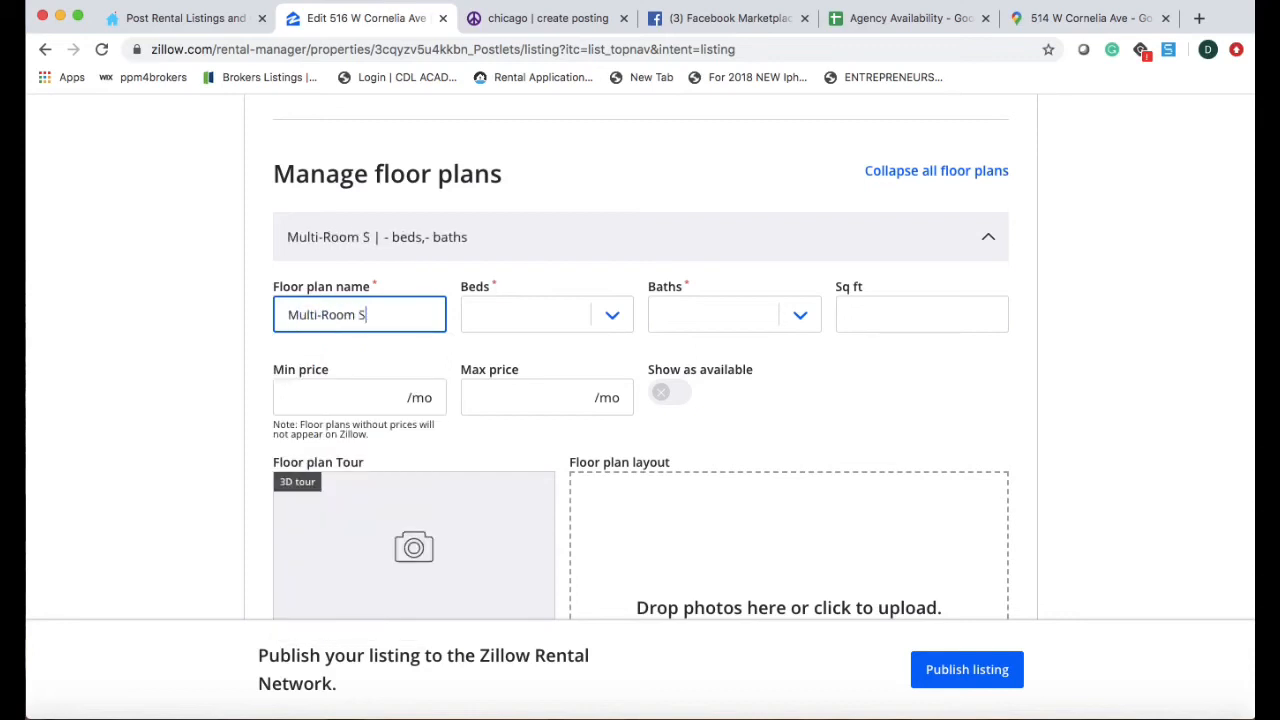
key(BackSpace)
key(BackSpace)
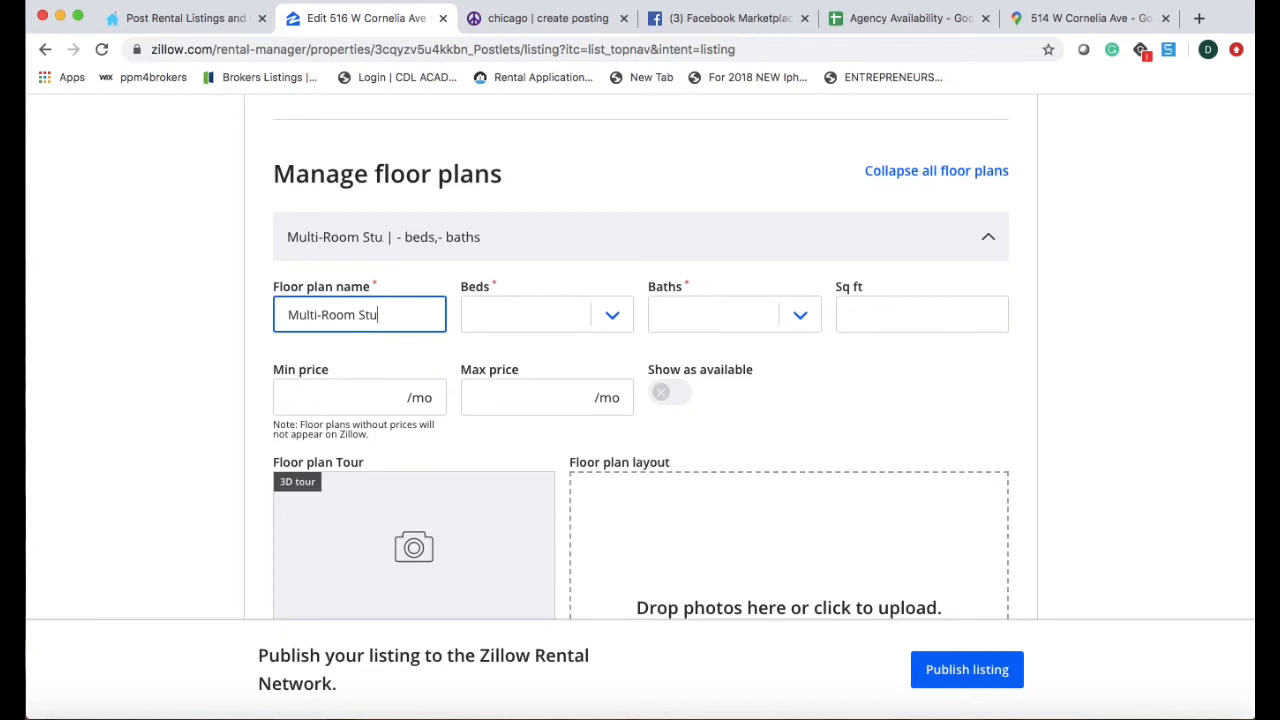
text(dio)
Set the floor plan to a studio with 1 bath.
click(522, 323)
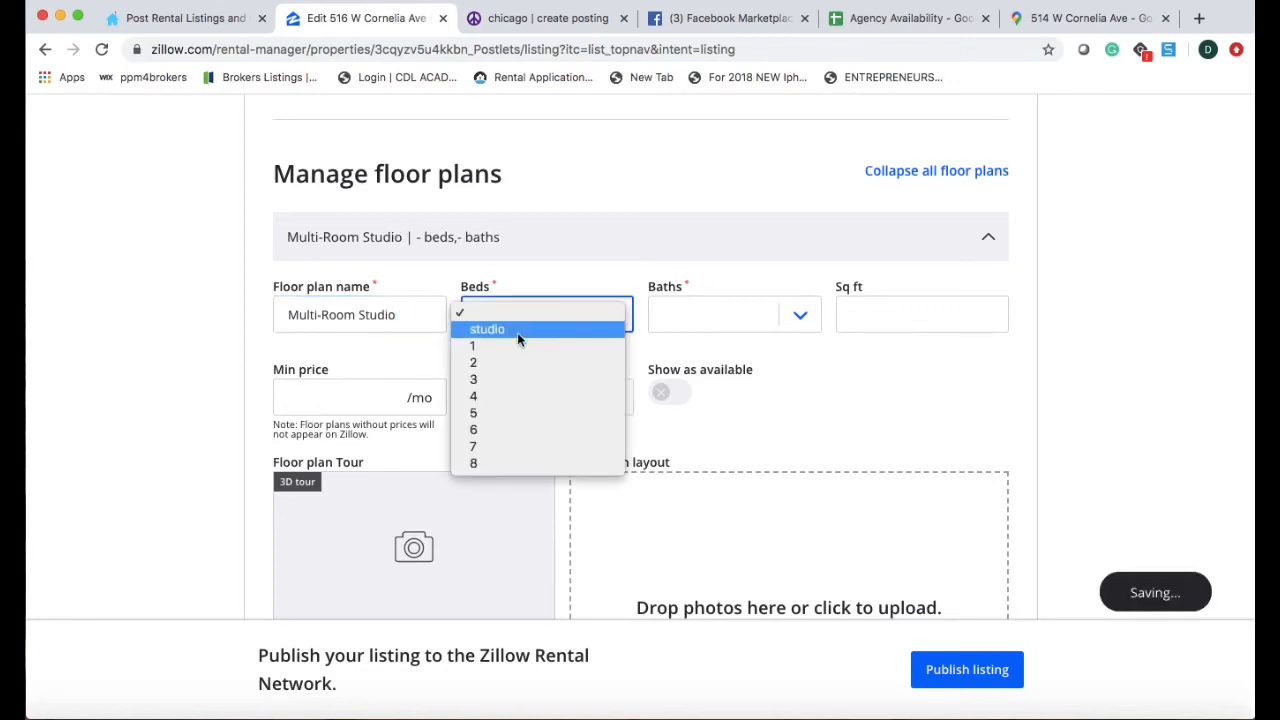
click(507, 332)
click(709, 316)
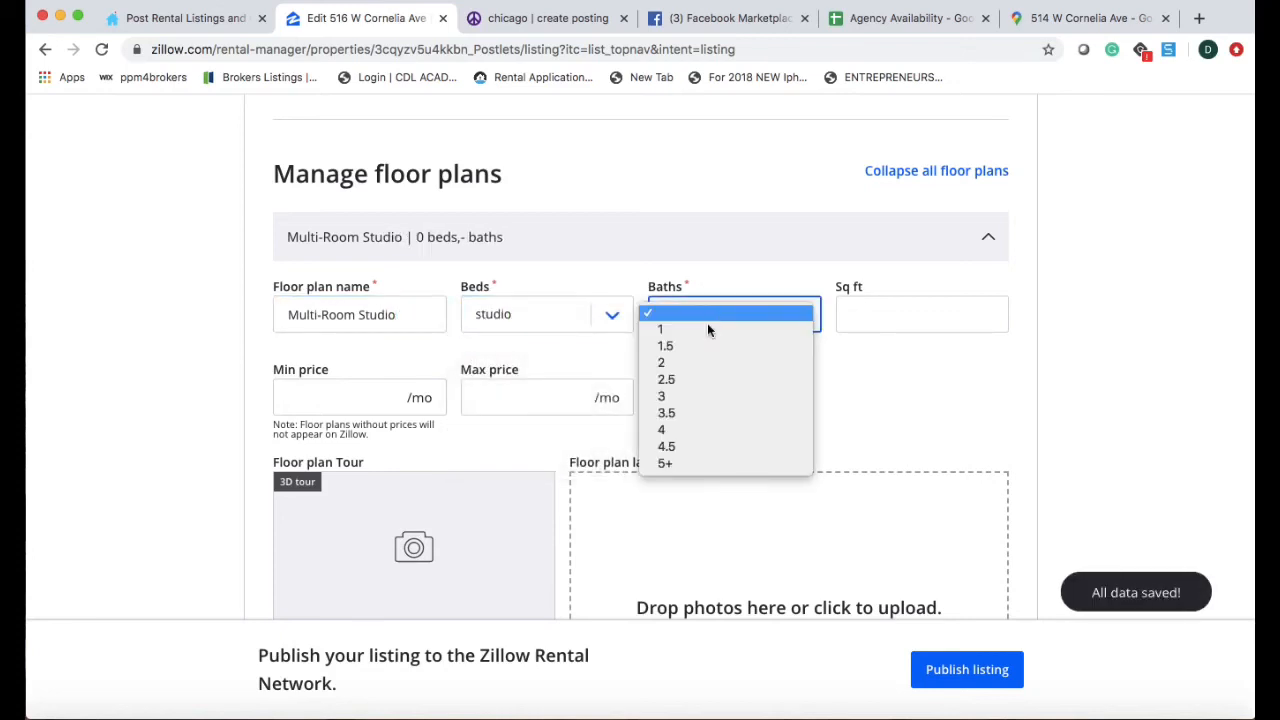
click(701, 330)
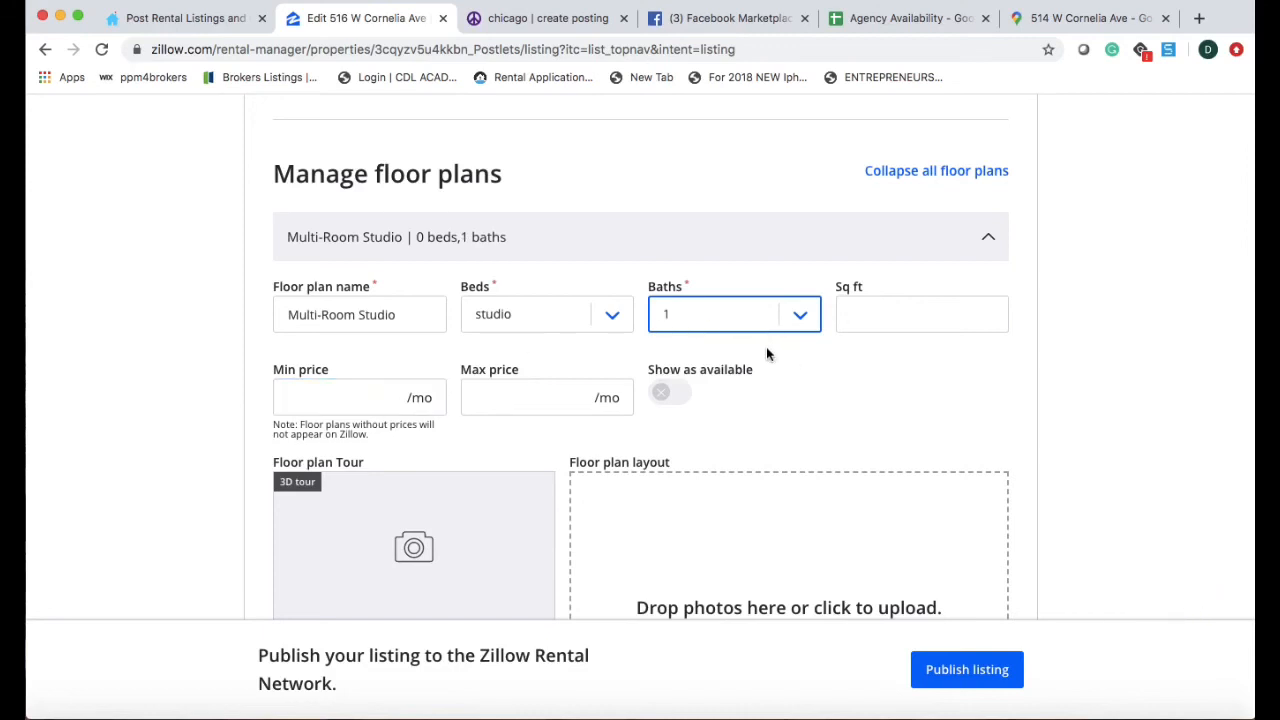
click(988, 315)
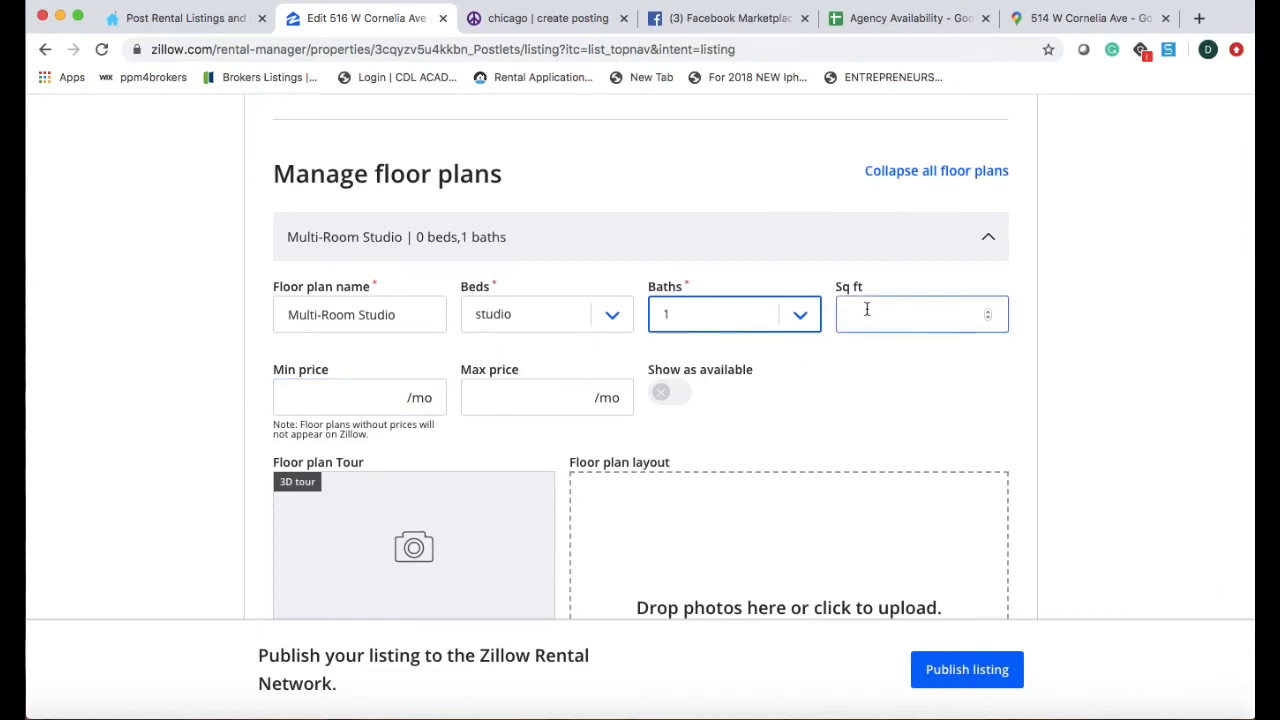
Price the floor plan at $1025–$1075 per month and mark it available.
click(336, 400)
text(1025)
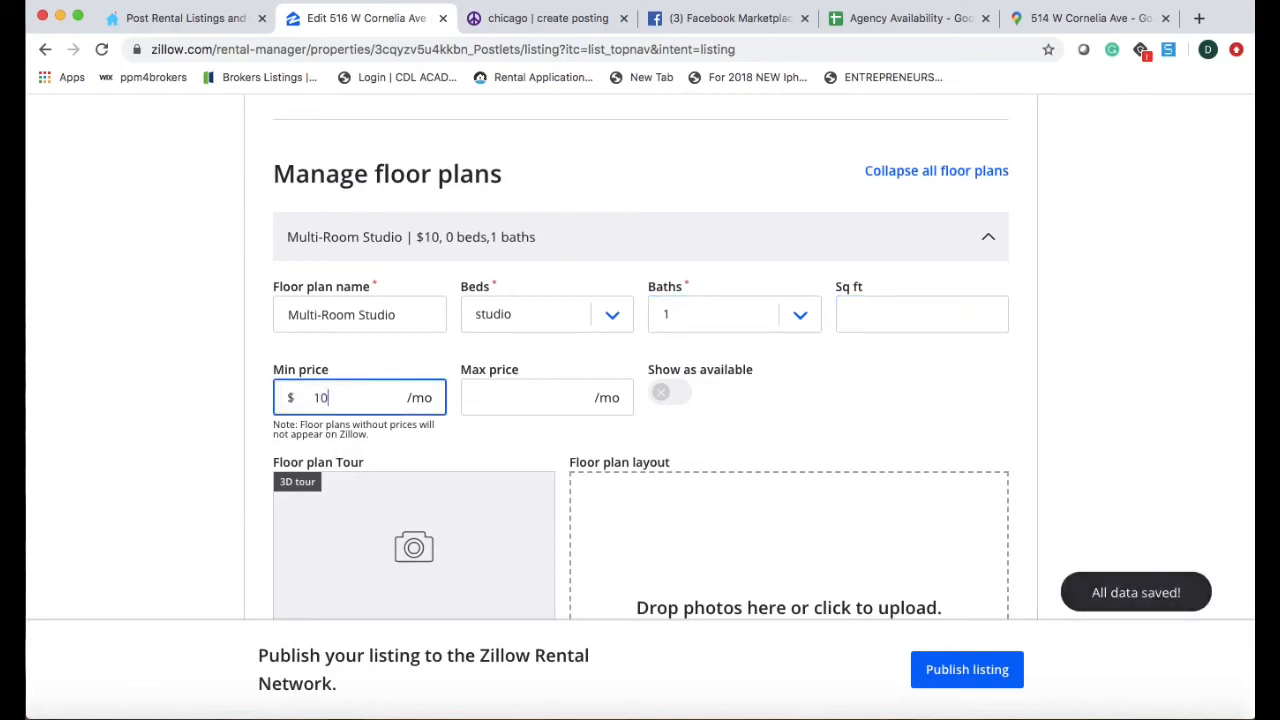
click(503, 381)
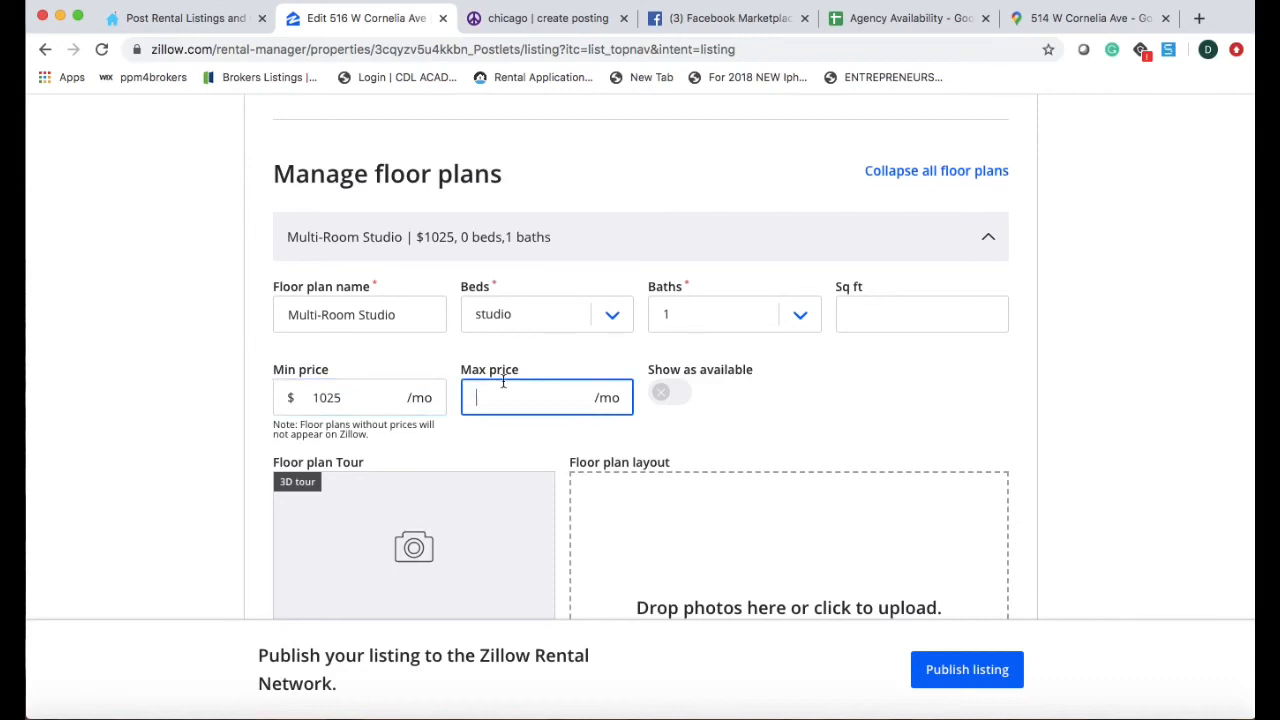
text(10)
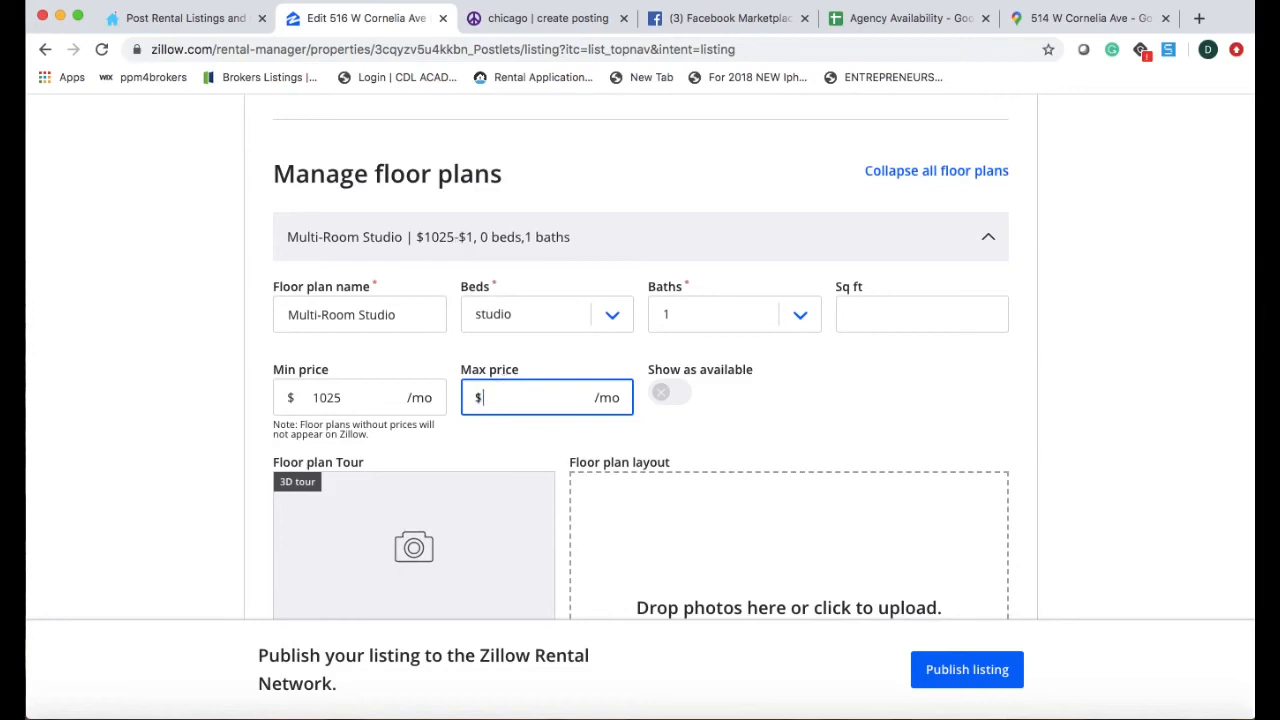
text(75)
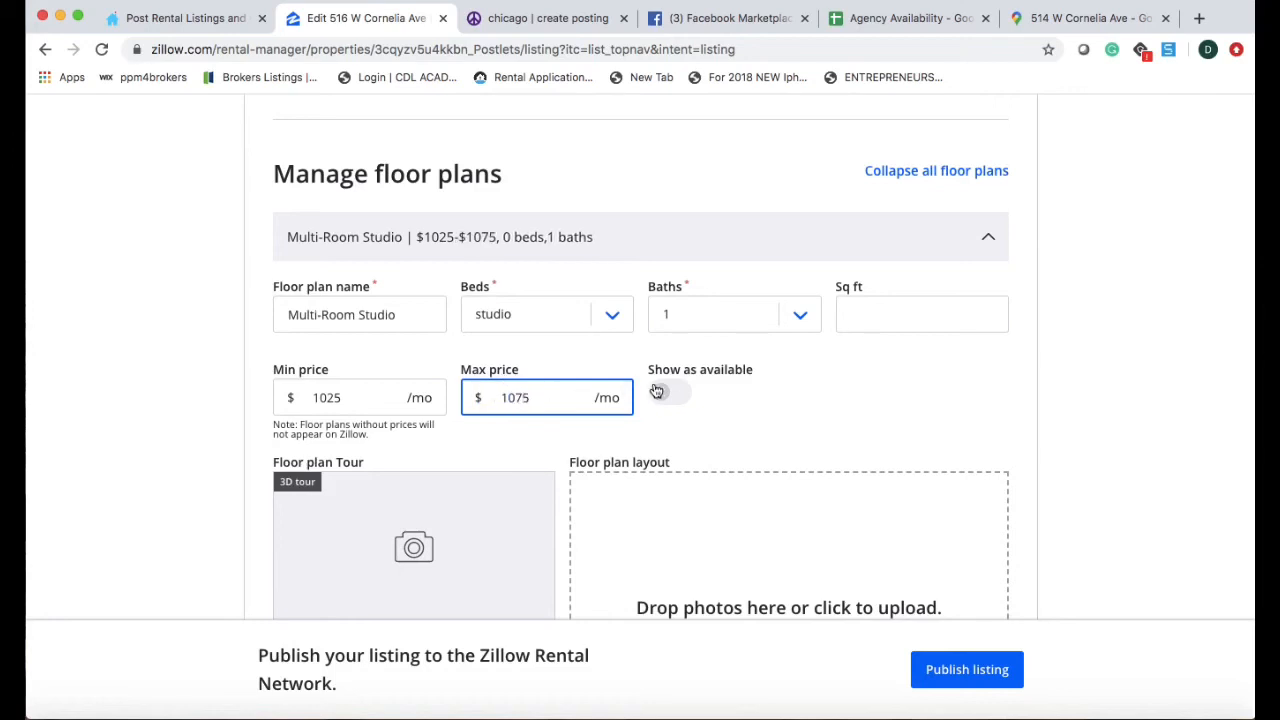
click(662, 392)
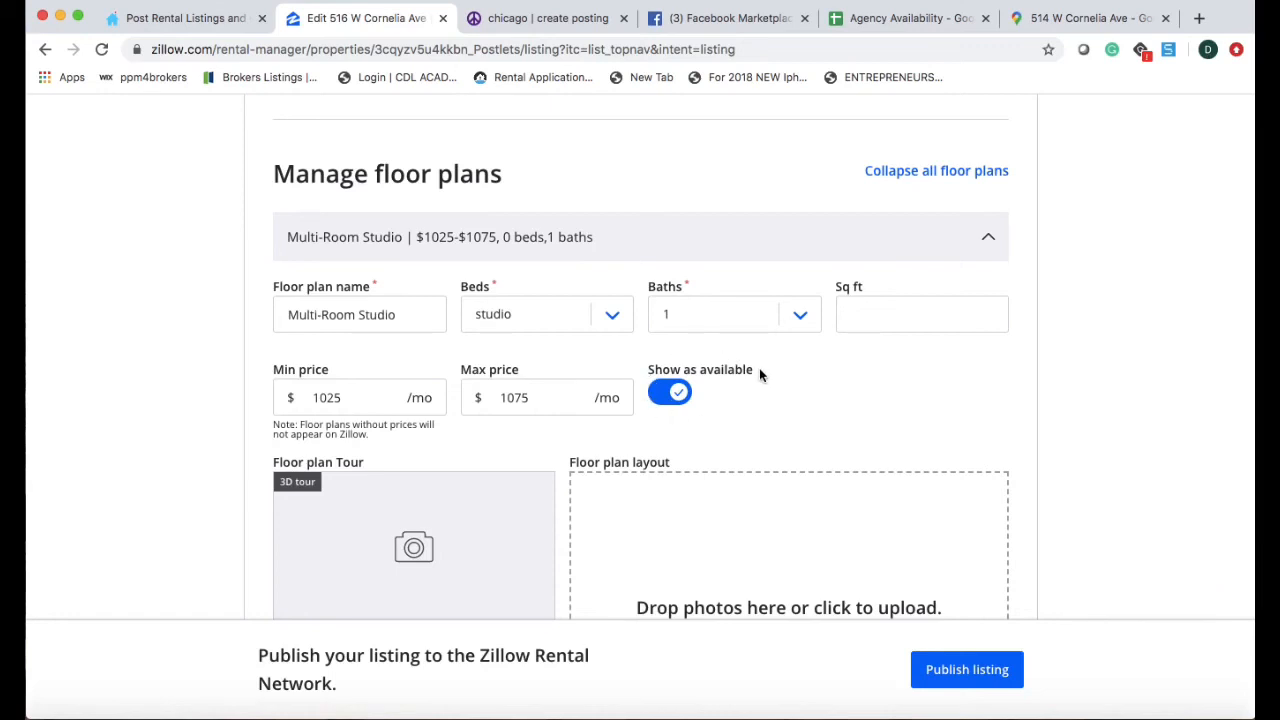
scroll(688, 500, down, 5)
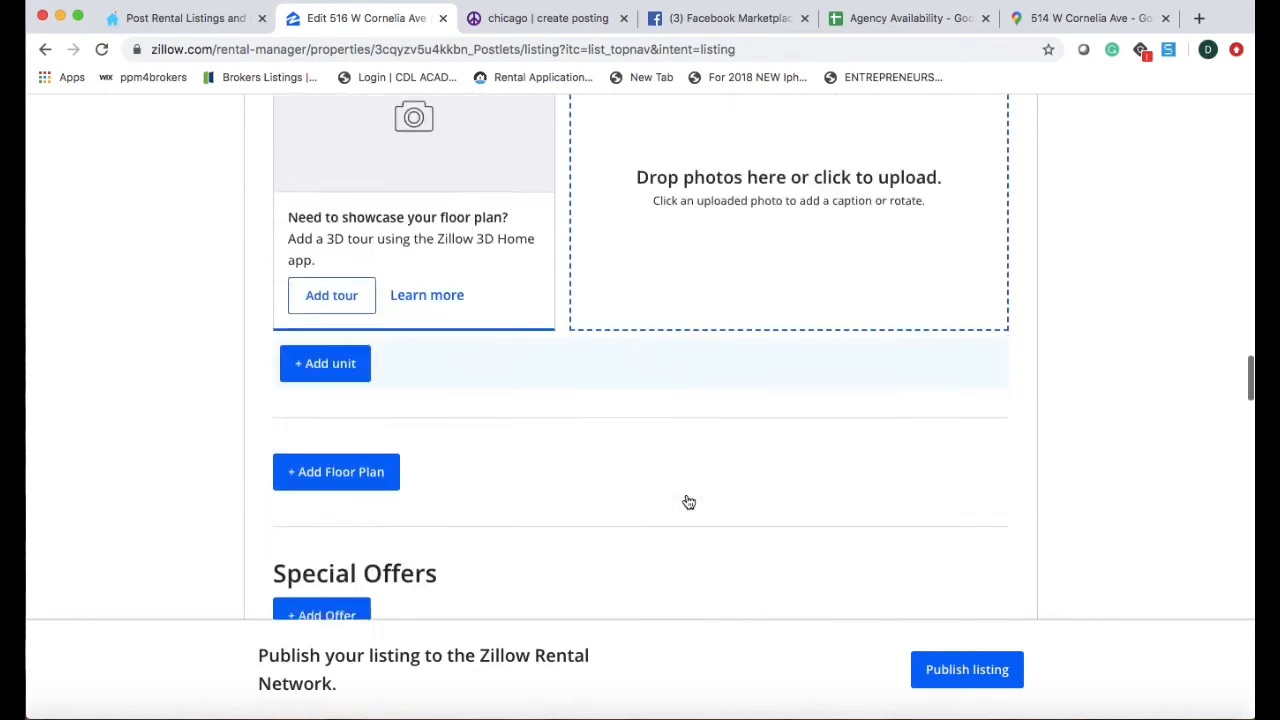
Enter the contact's name and phone number, marked as management company or broker.
scroll(688, 502, down, 6)
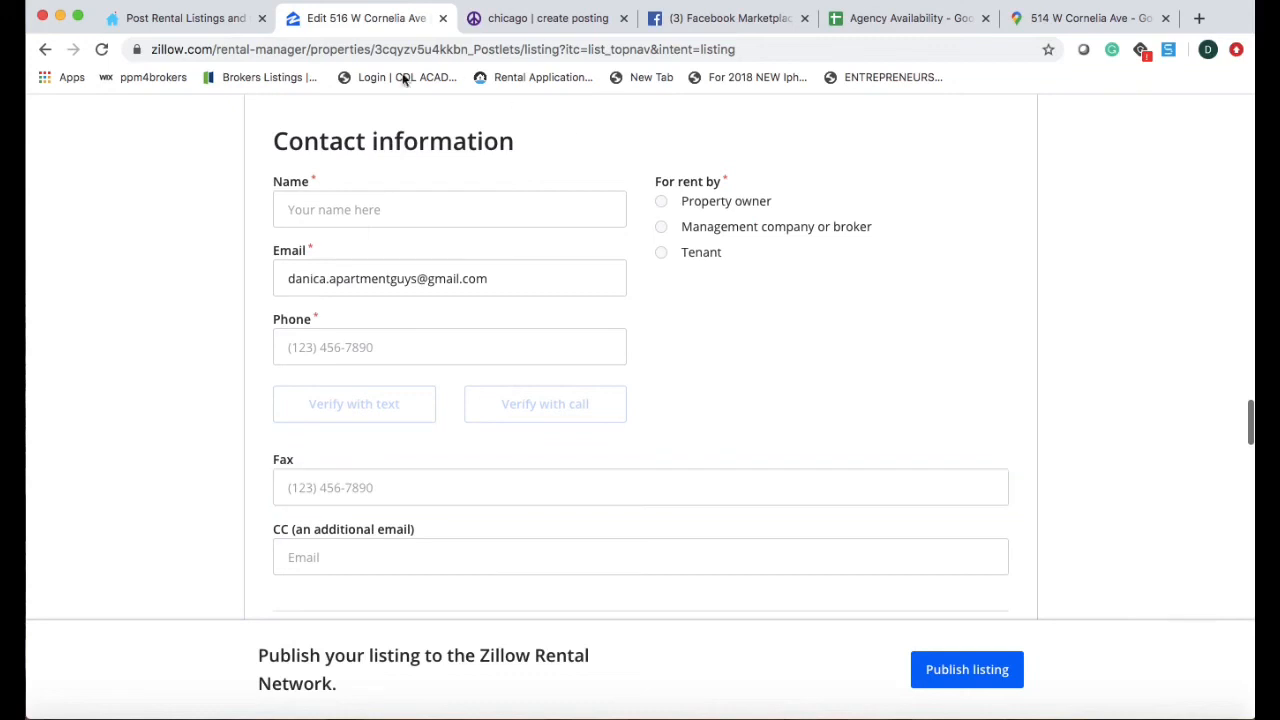
click(429, 212)
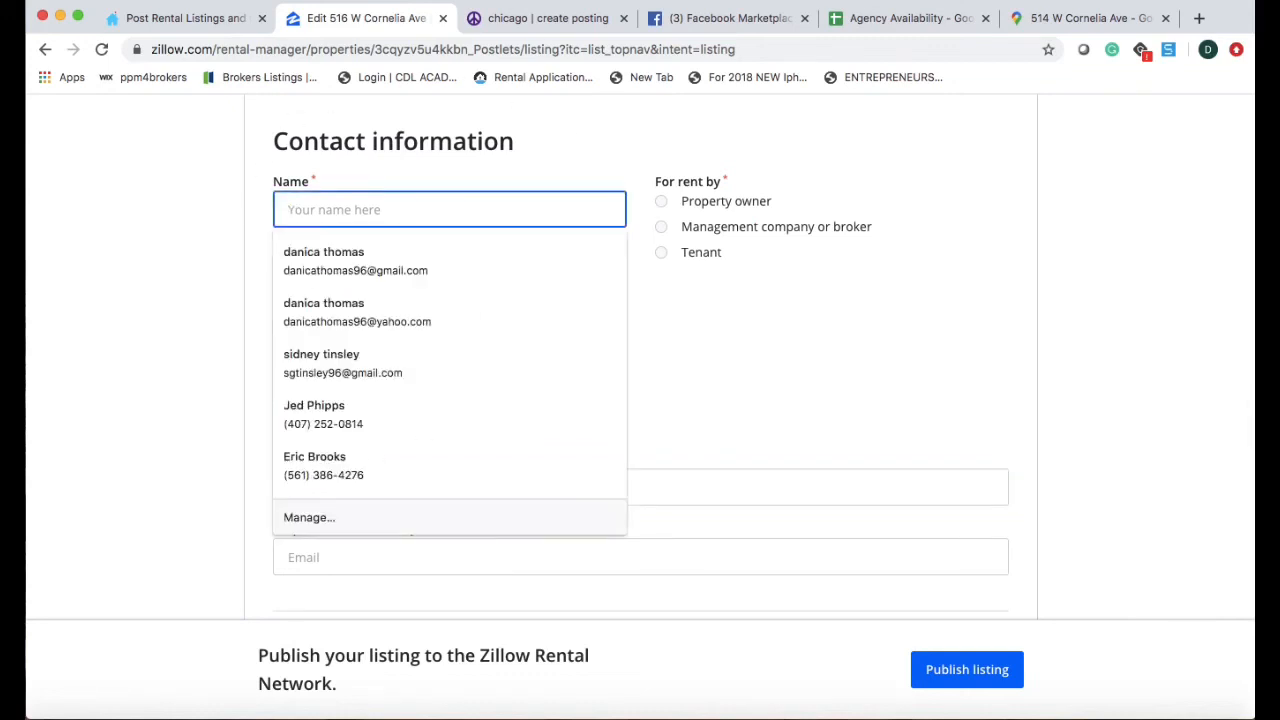
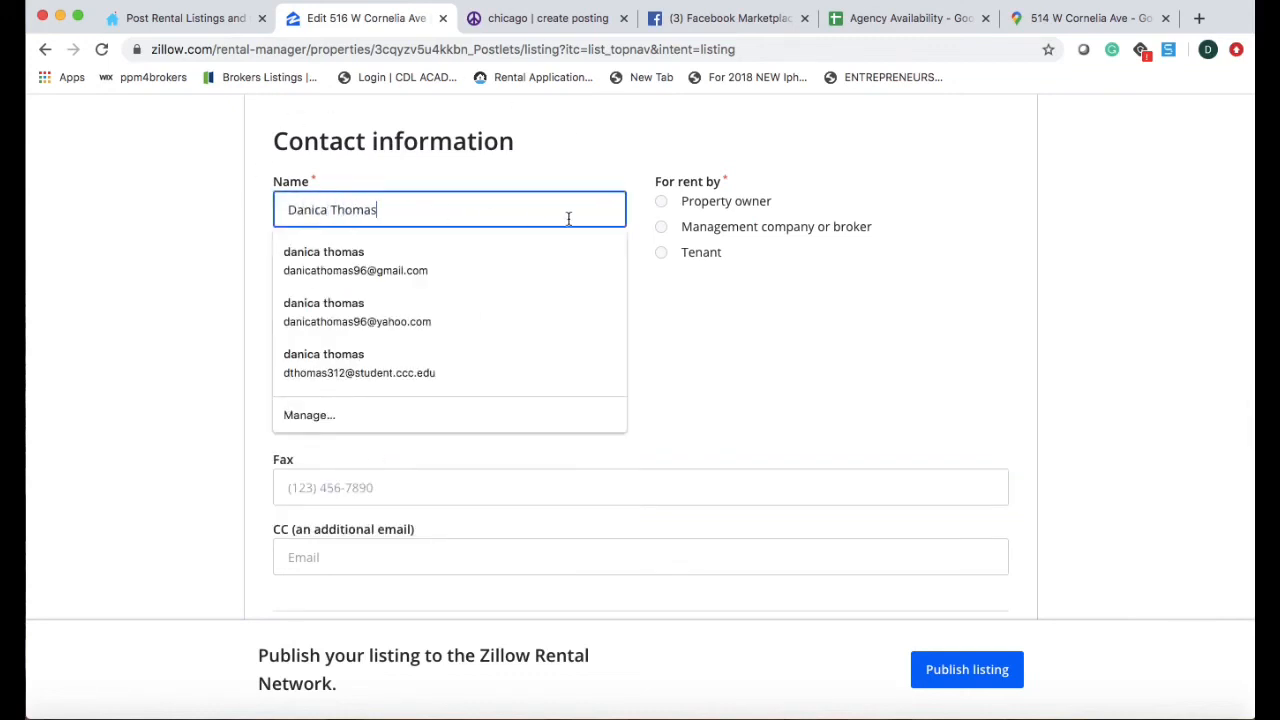
click(672, 226)
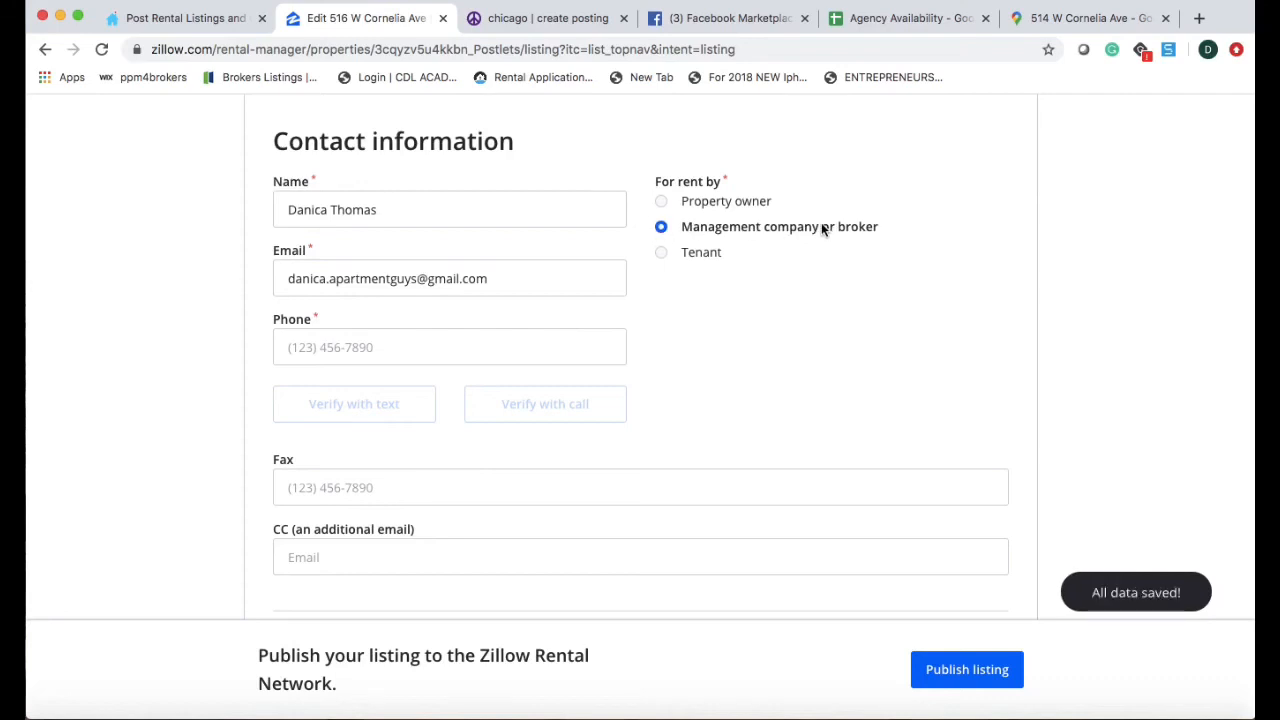
click(501, 332)
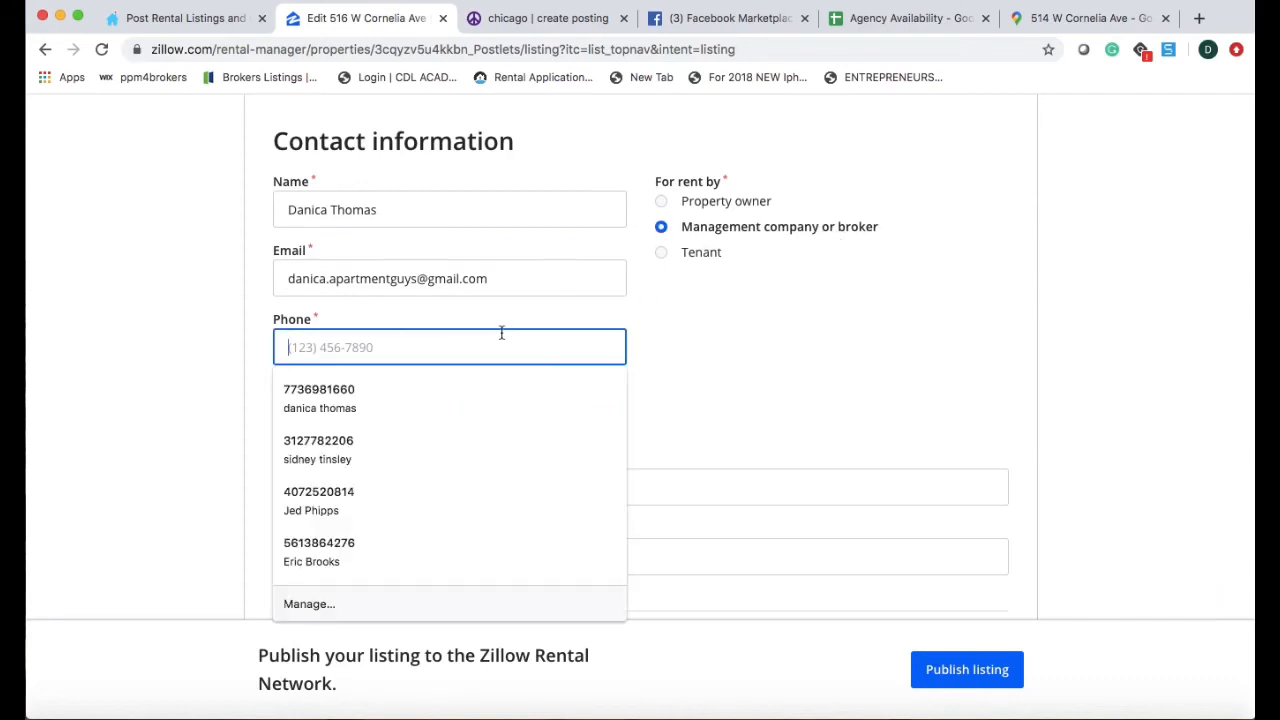
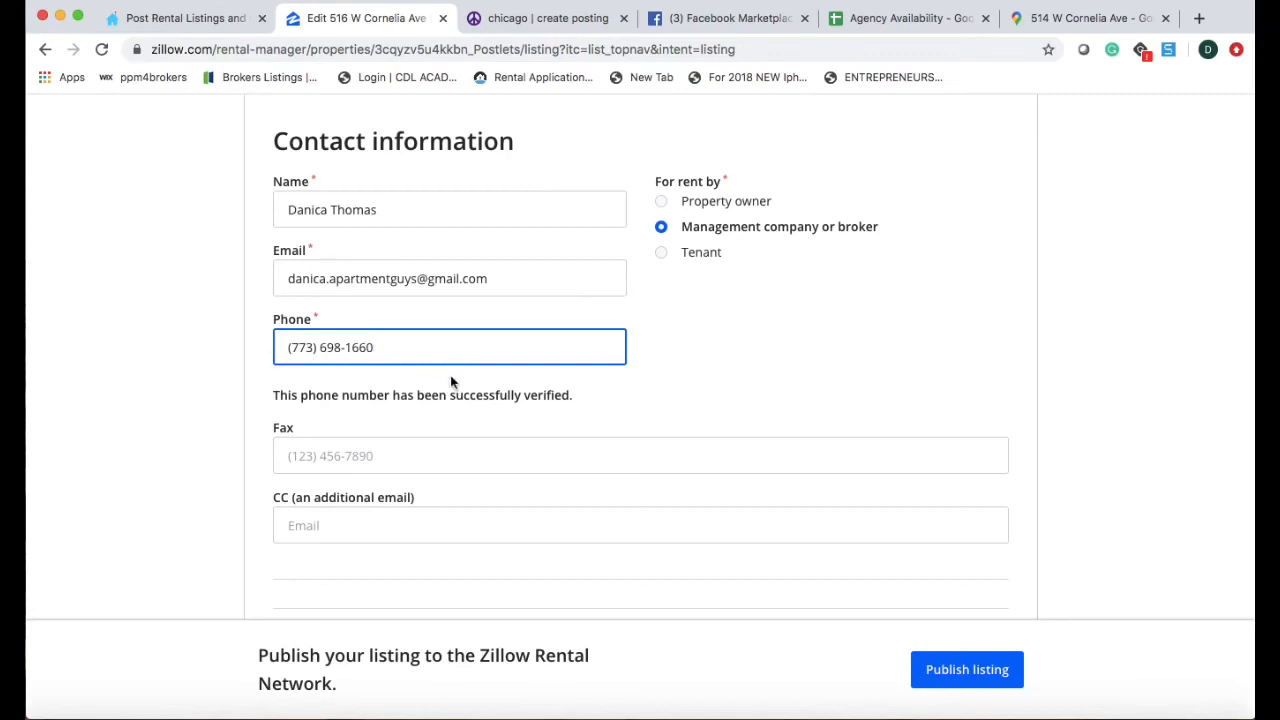
Set laundry to shared, allow cats, and add hardwood floor to amenities.
scroll(452, 382, down, 5)
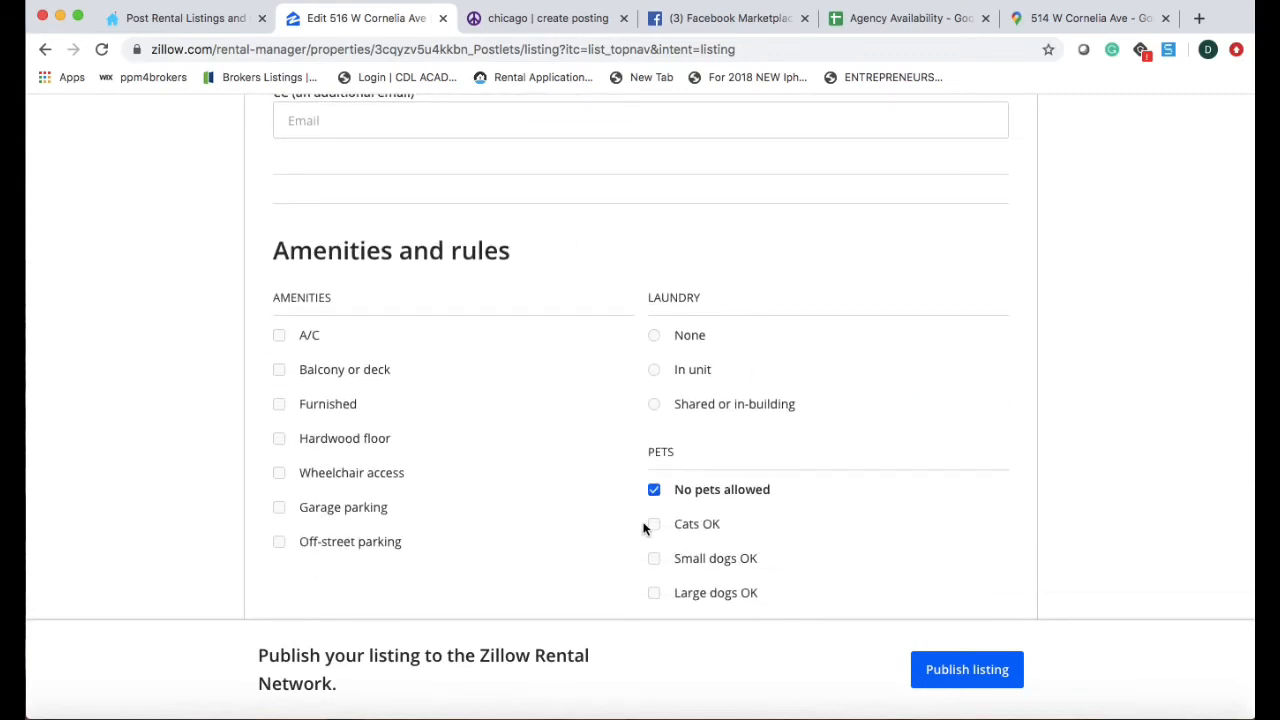
scroll(643, 528, down, 2)
click(655, 280)
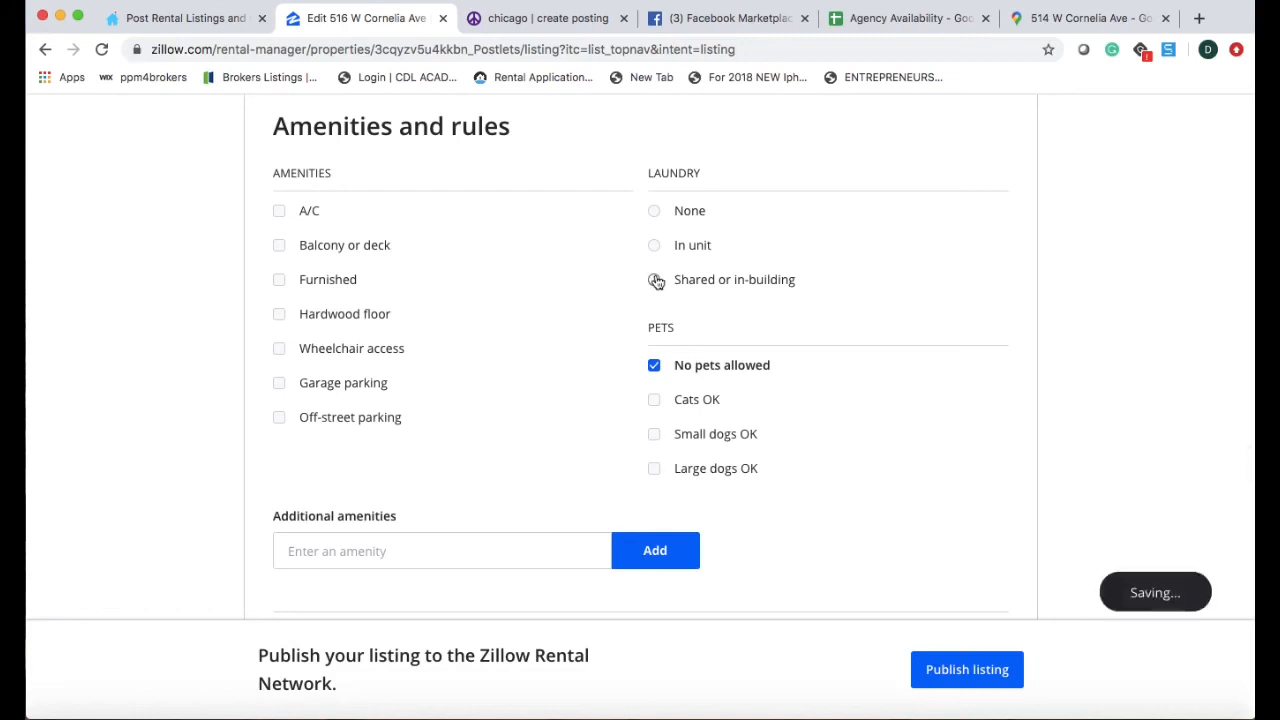
click(654, 399)
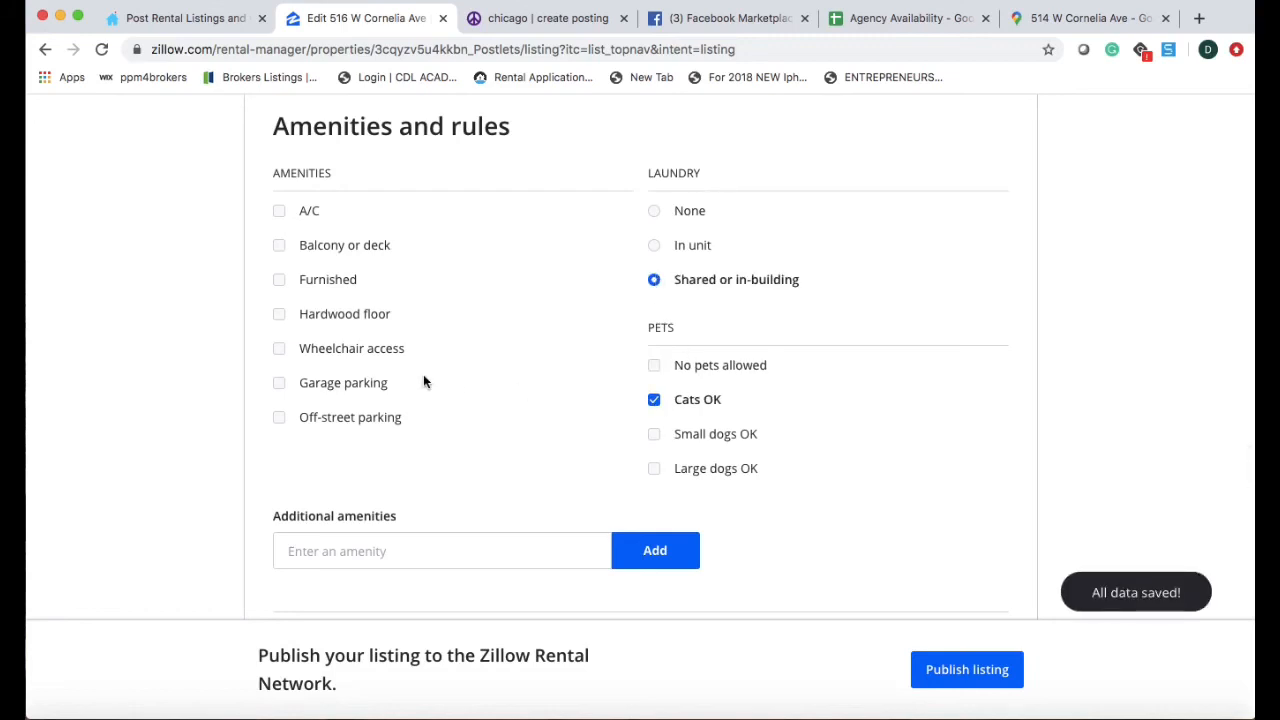
click(281, 316)
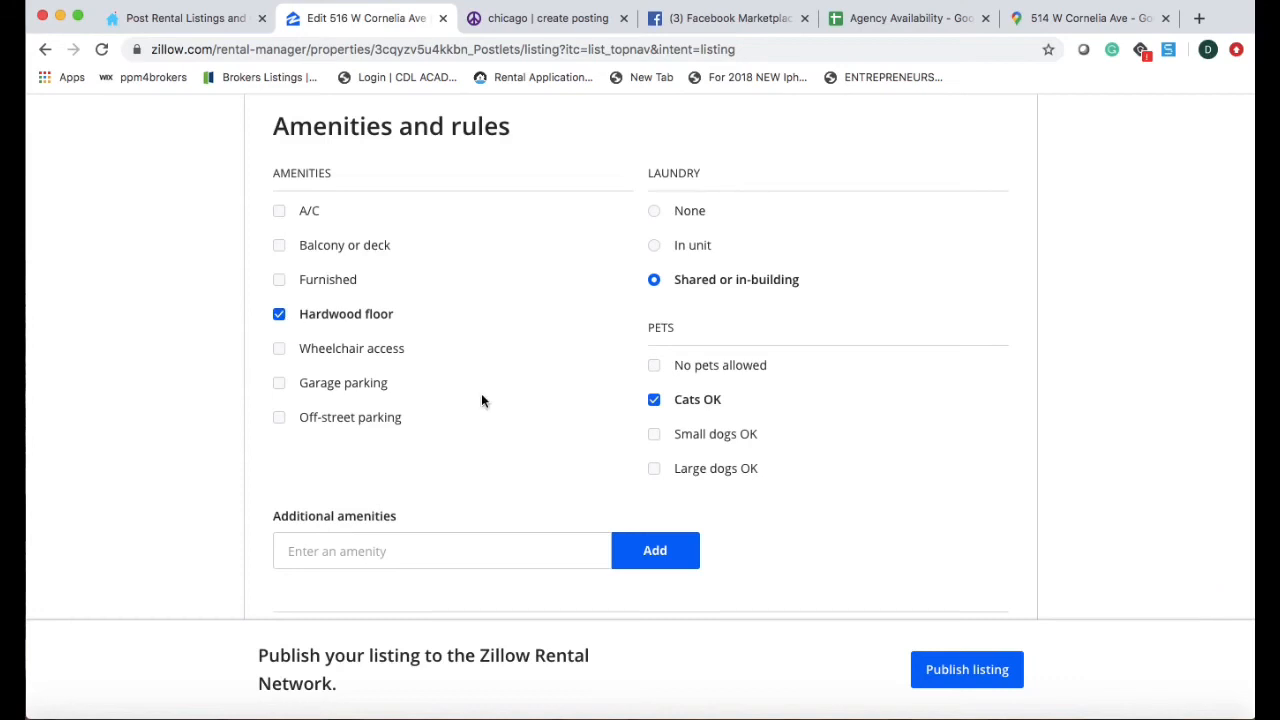
scroll(481, 401, down, 5)
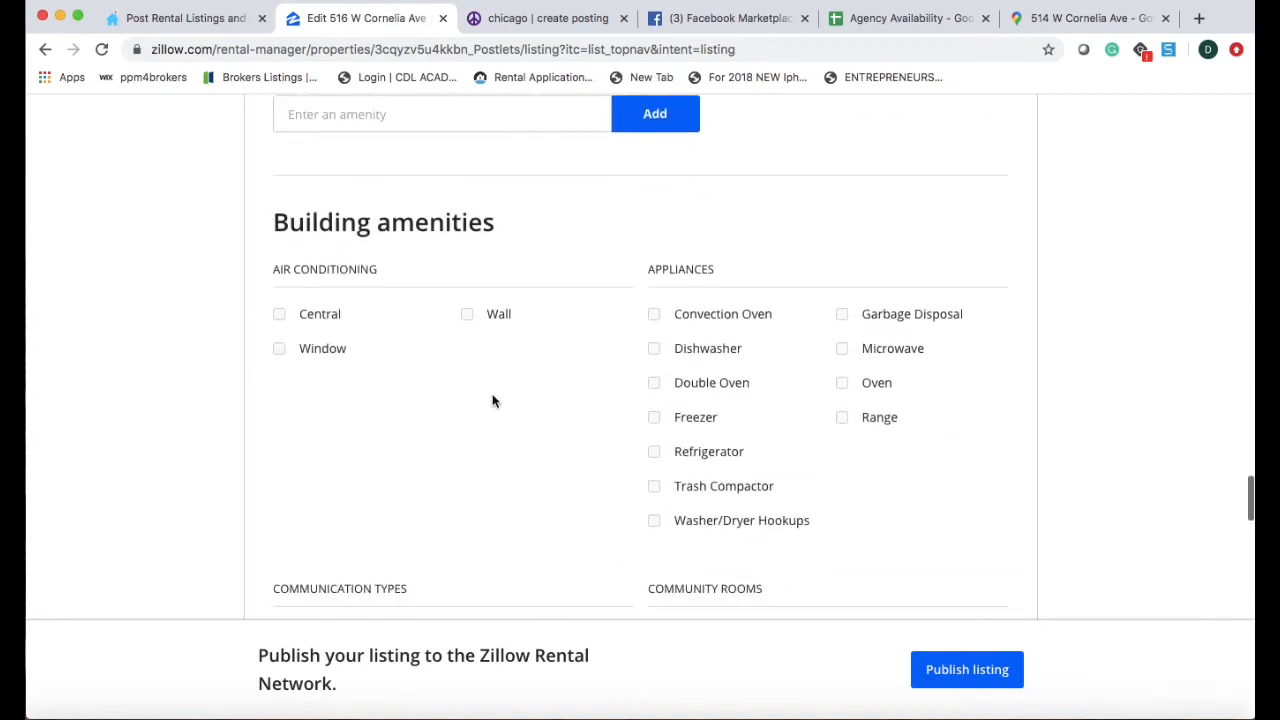
scroll(546, 474, down, 4)
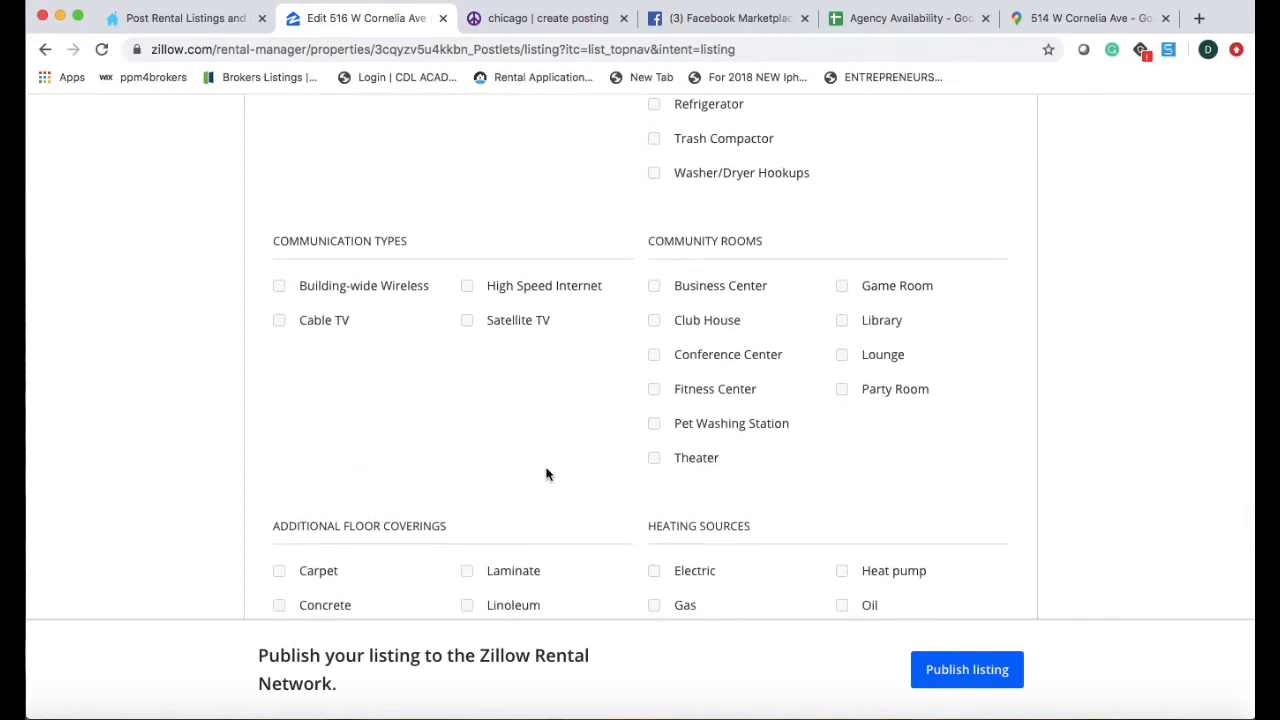
scroll(611, 429, down, 4)
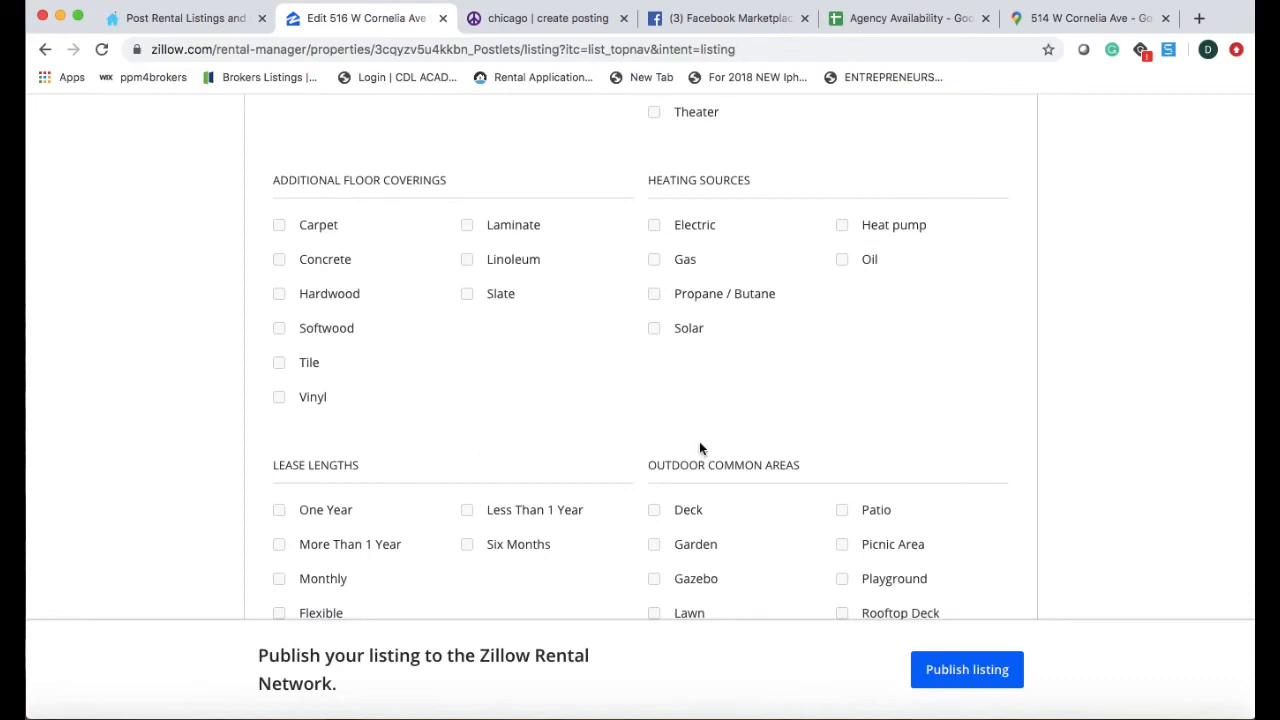
scroll(700, 448, down, 5)
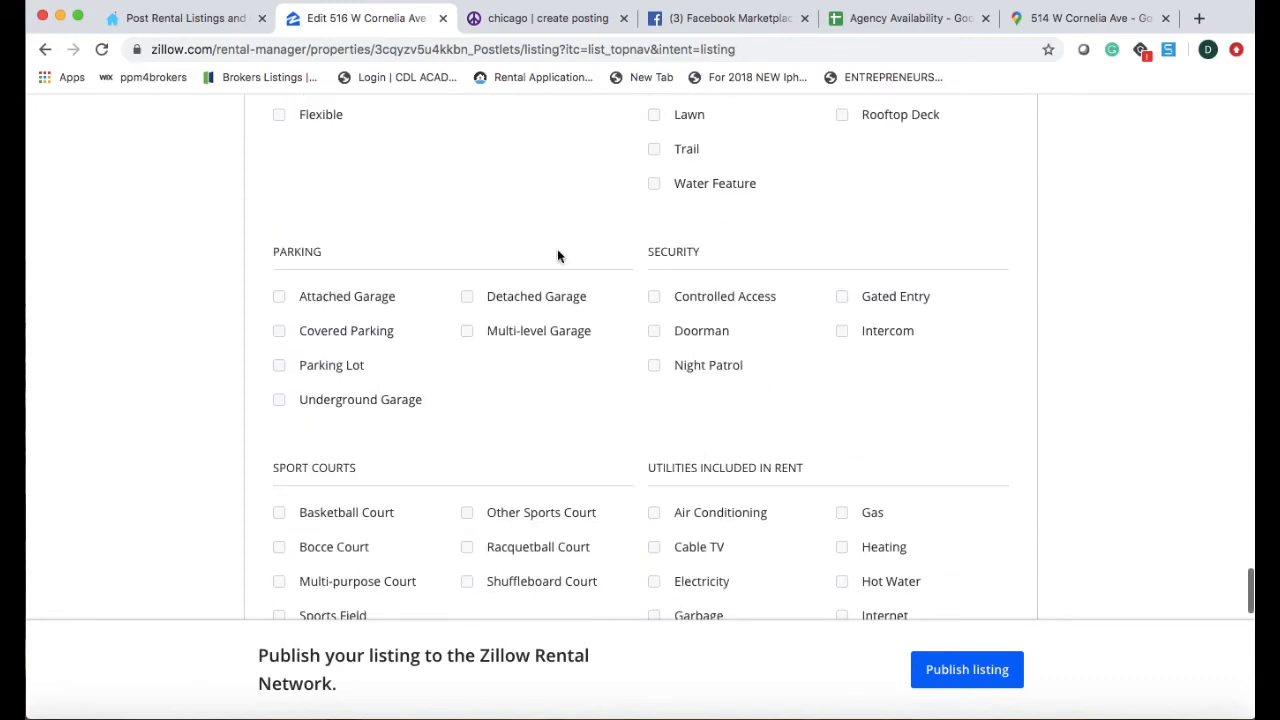
scroll(615, 390, down, 3)
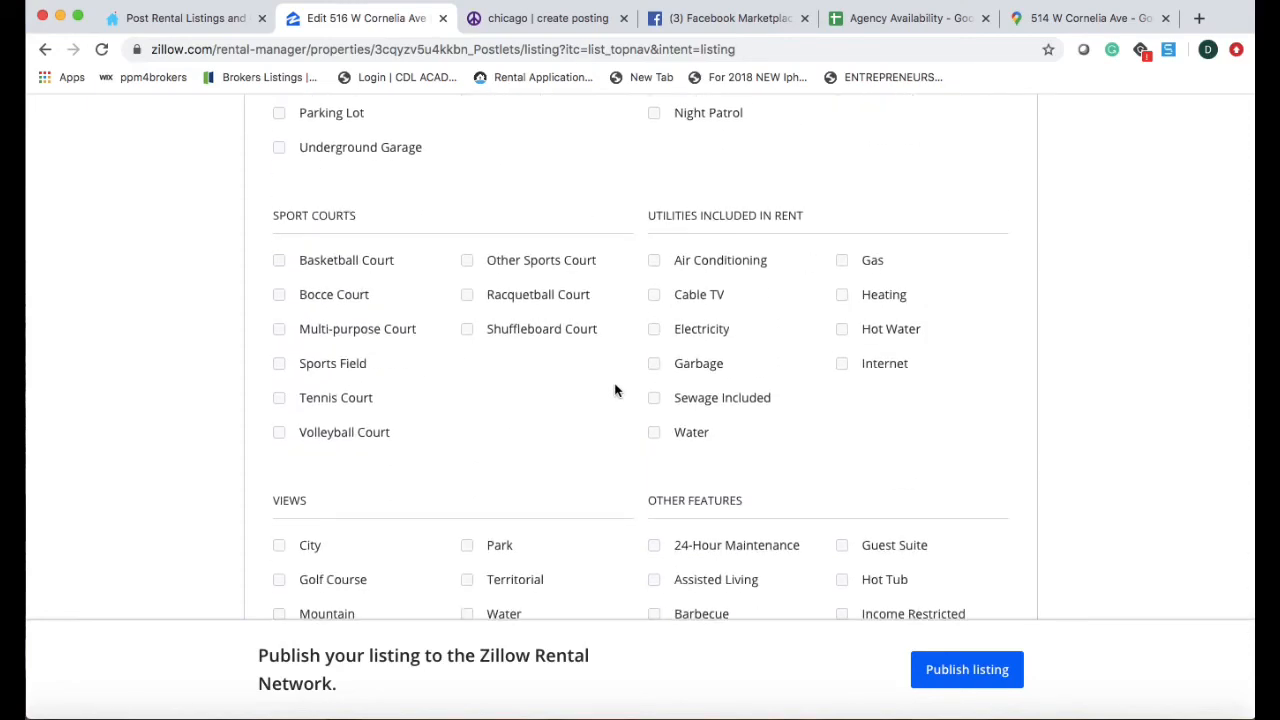
scroll(615, 390, down, 7)
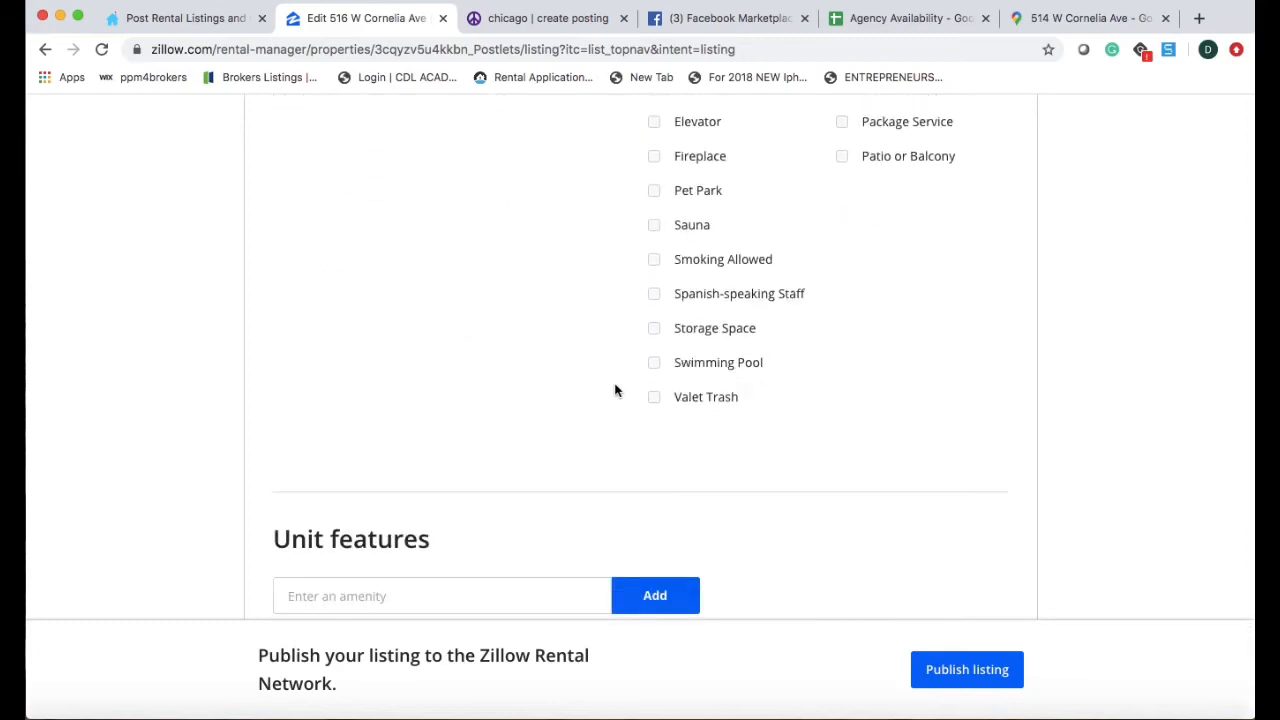
scroll(615, 390, down, 2)
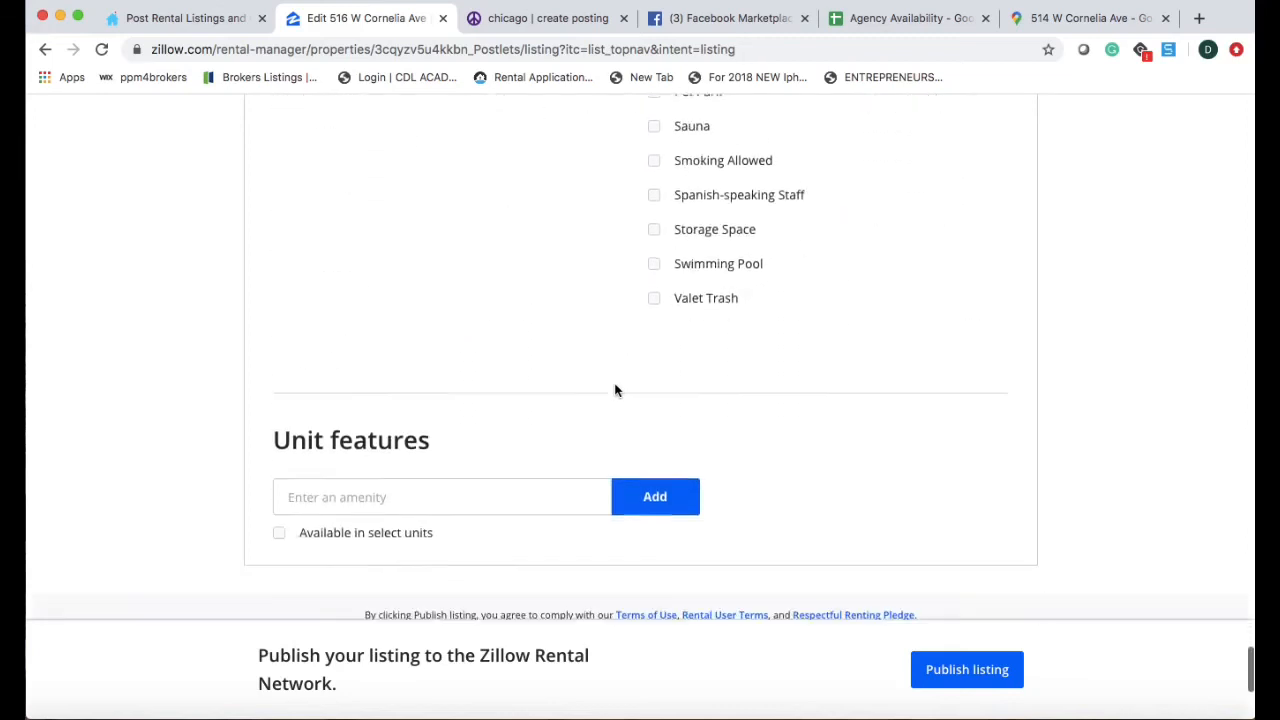
click(962, 681)
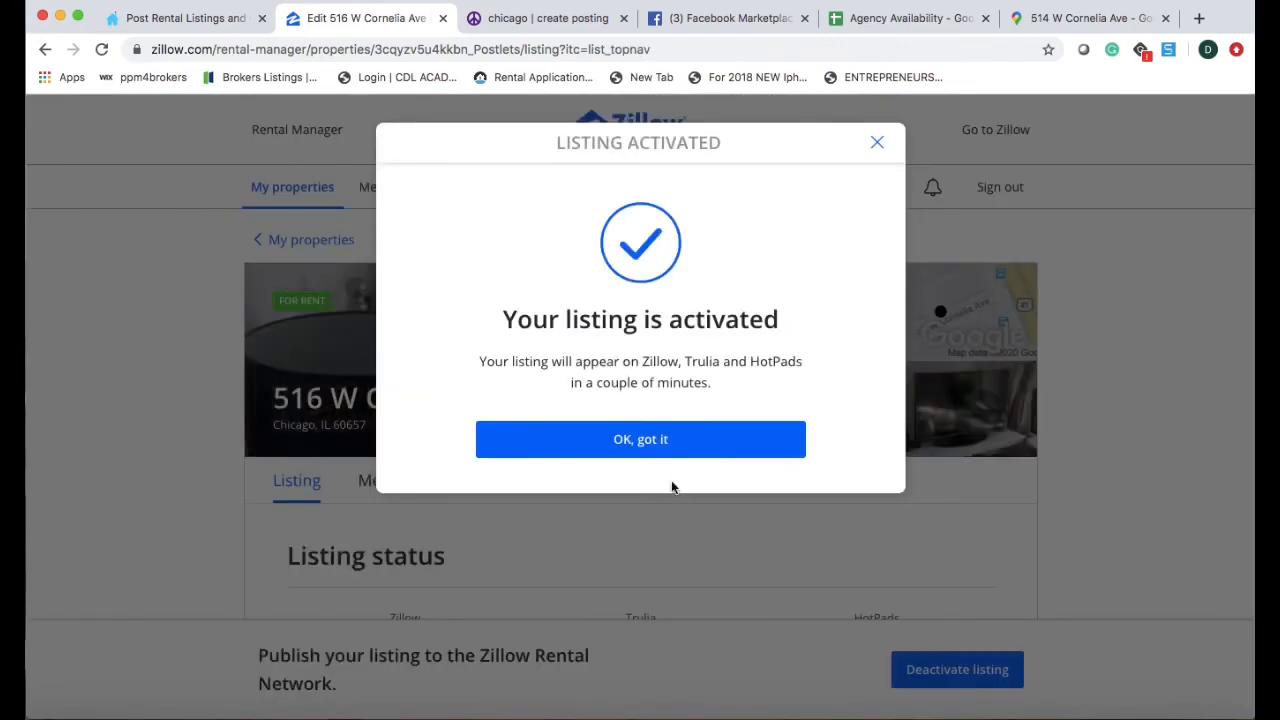
click(672, 451)
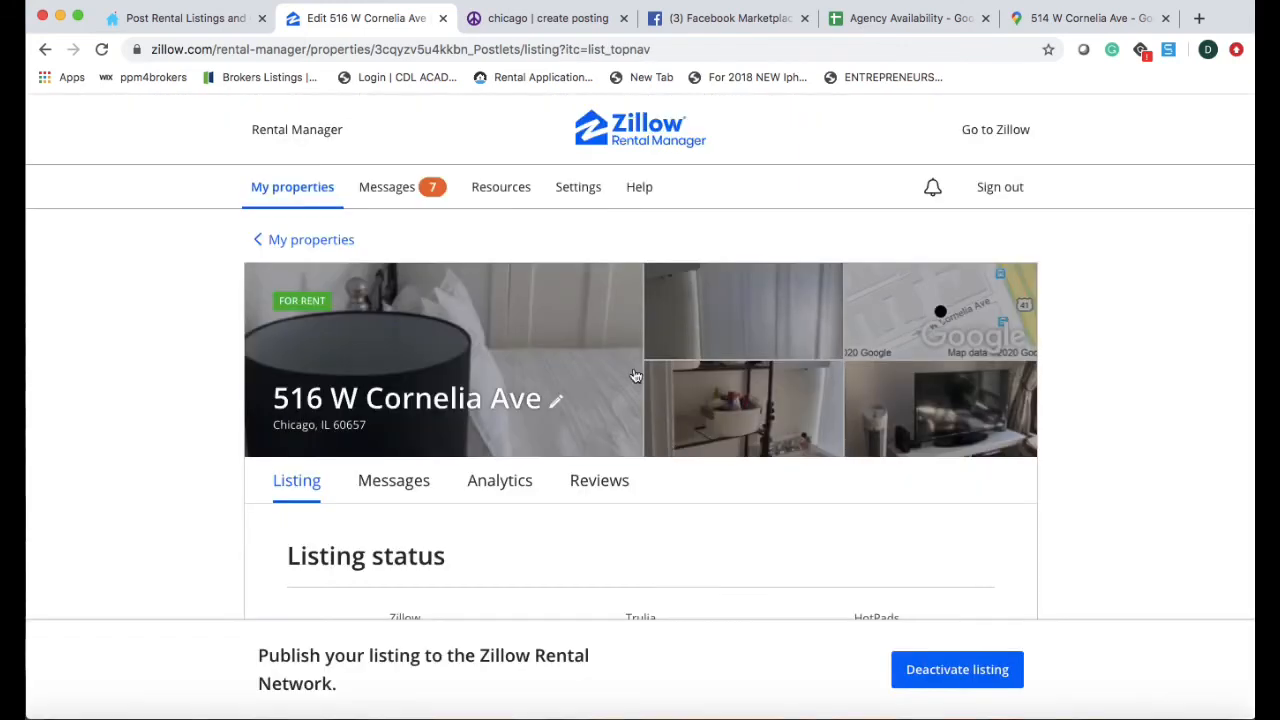
click(539, 19)
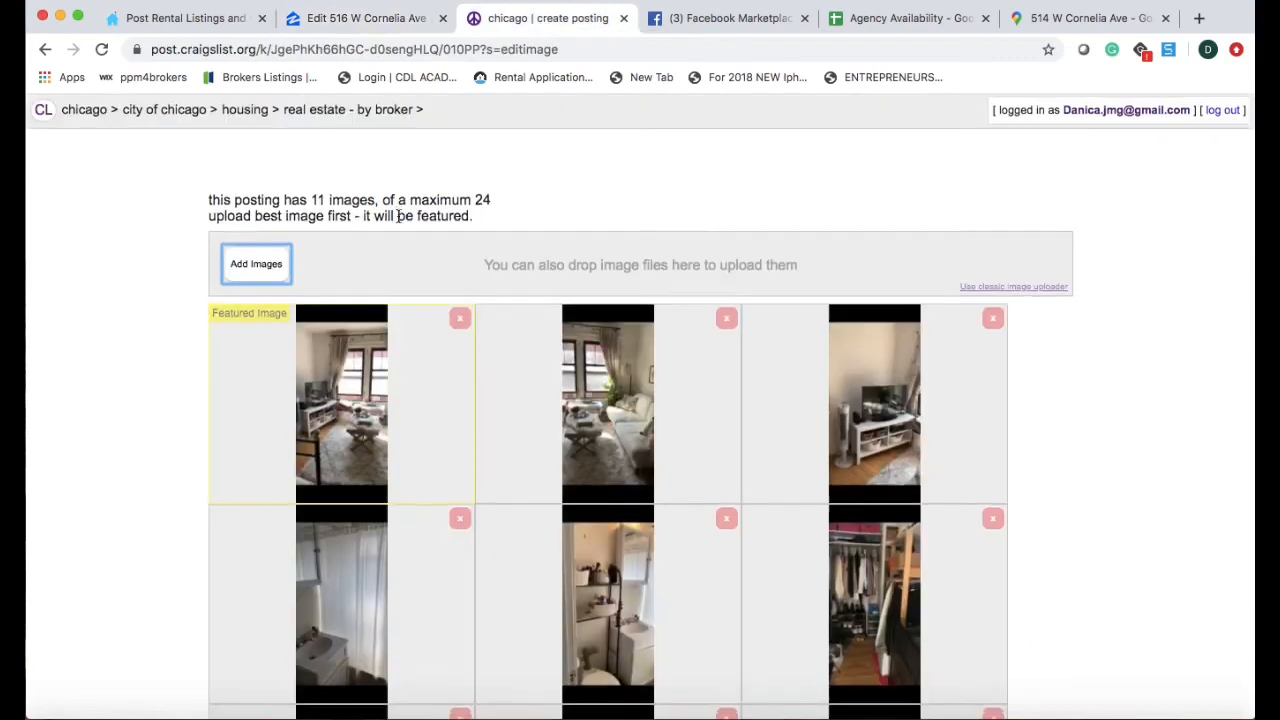
Finish the 11 Craigslist images, review the $1025 studio preview, and publish it.
scroll(397, 214, down, 8)
scroll(398, 216, up, 6)
scroll(398, 216, down, 5)
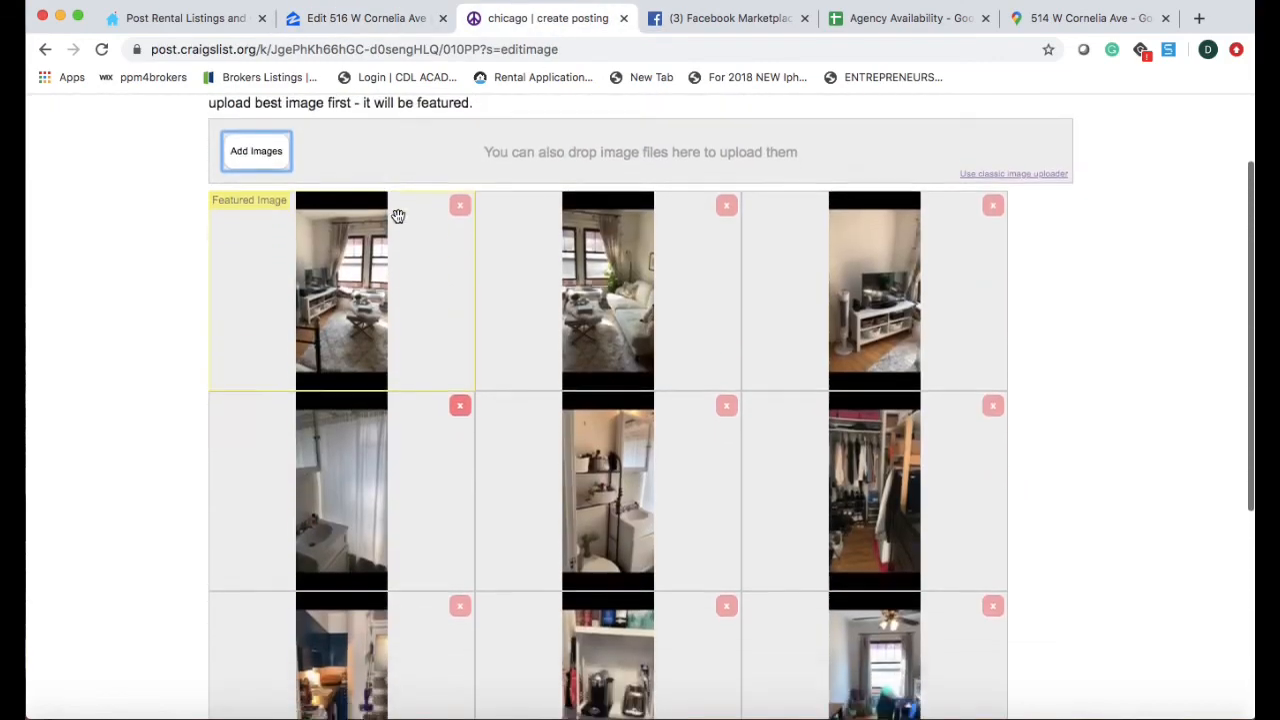
click(961, 655)
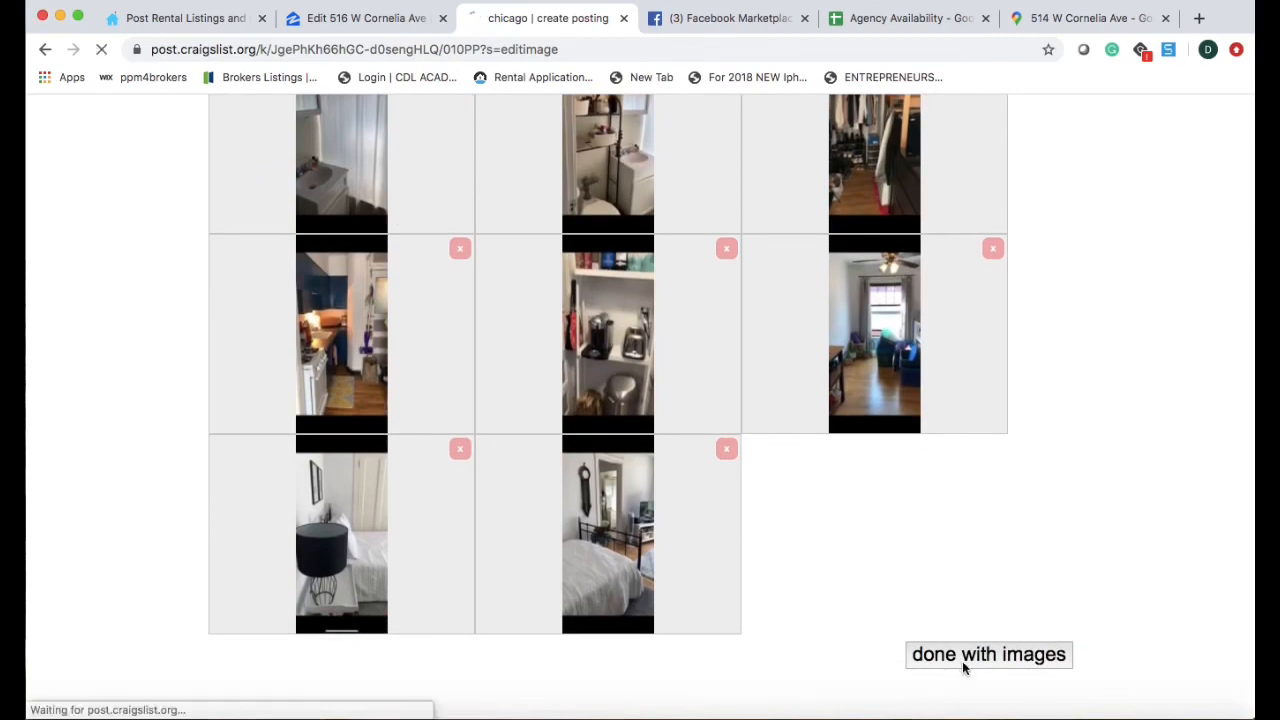
scroll(629, 443, down, 15)
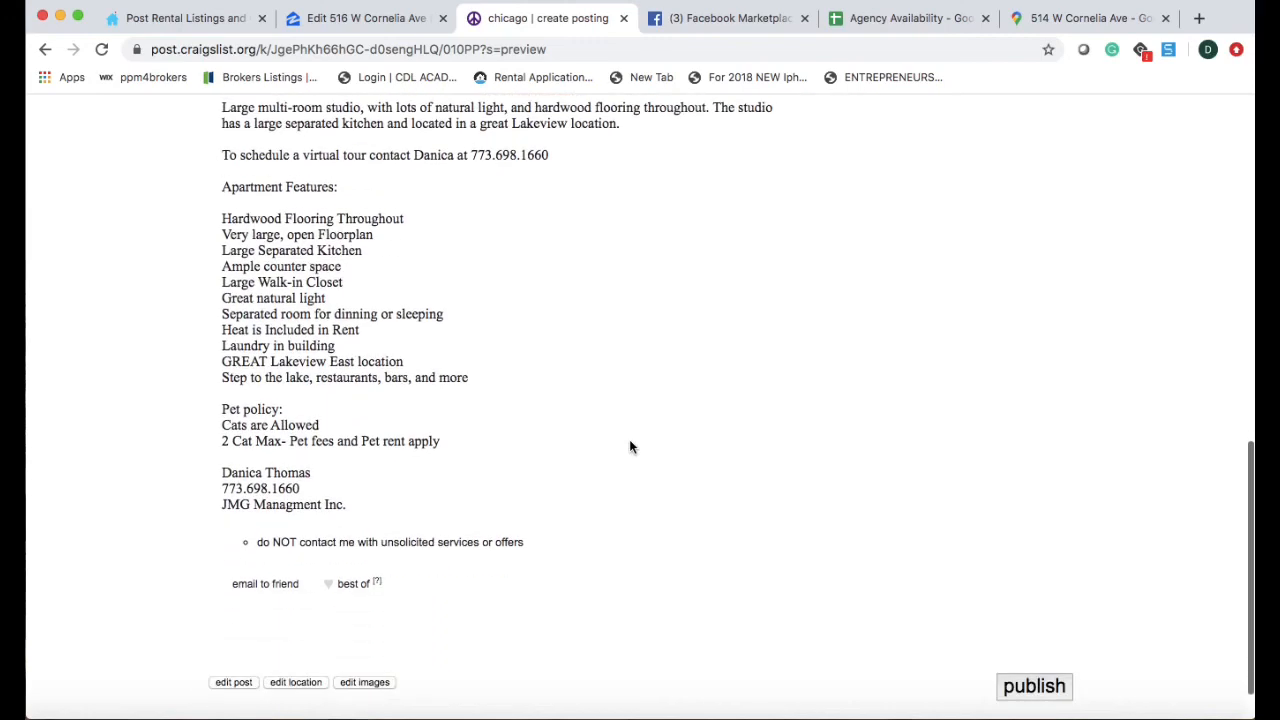
scroll(629, 446, up, 8)
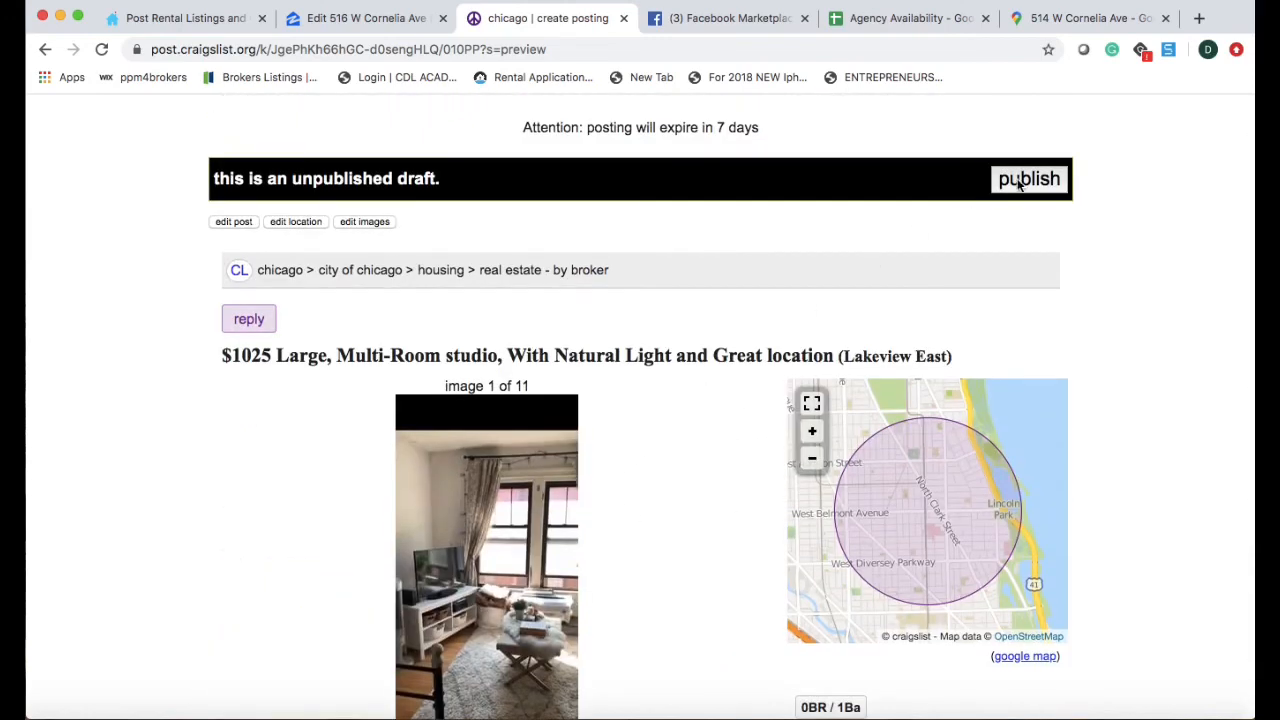
click(1019, 183)
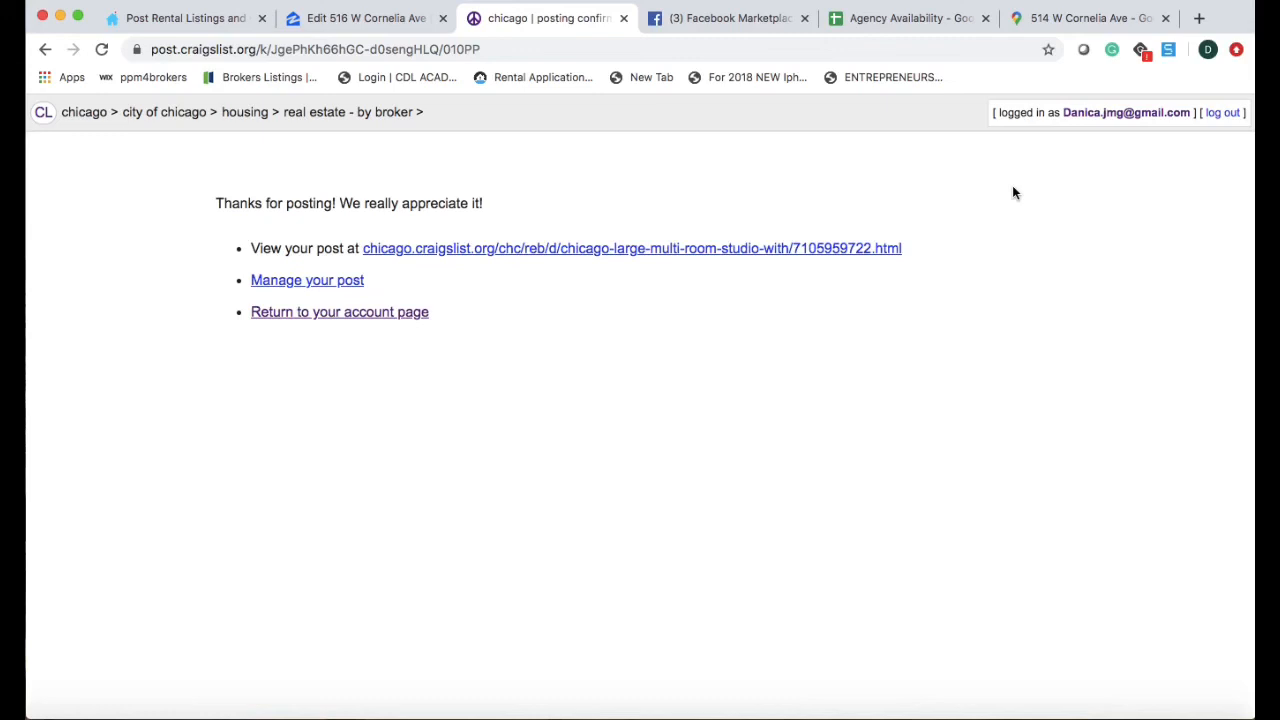
Mark the Facebook home listing as for rent, type Apartment/Condo.
click(754, 22)
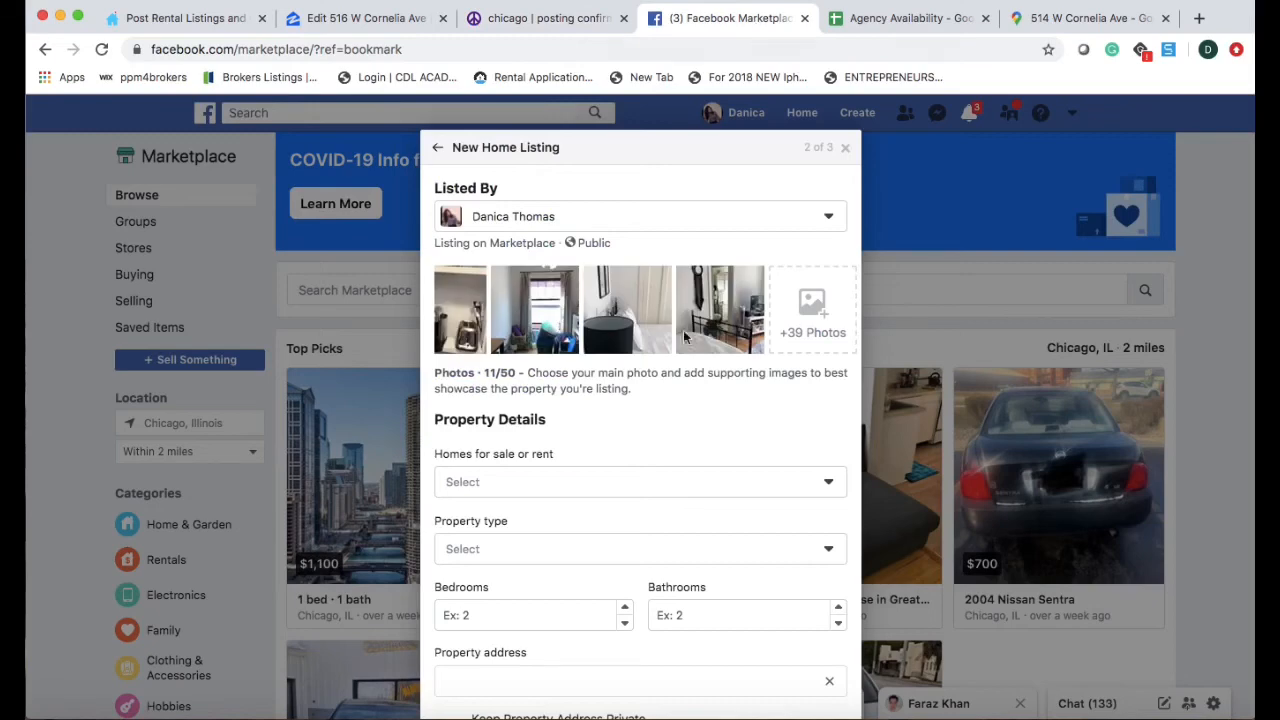
scroll(642, 400, down, 2)
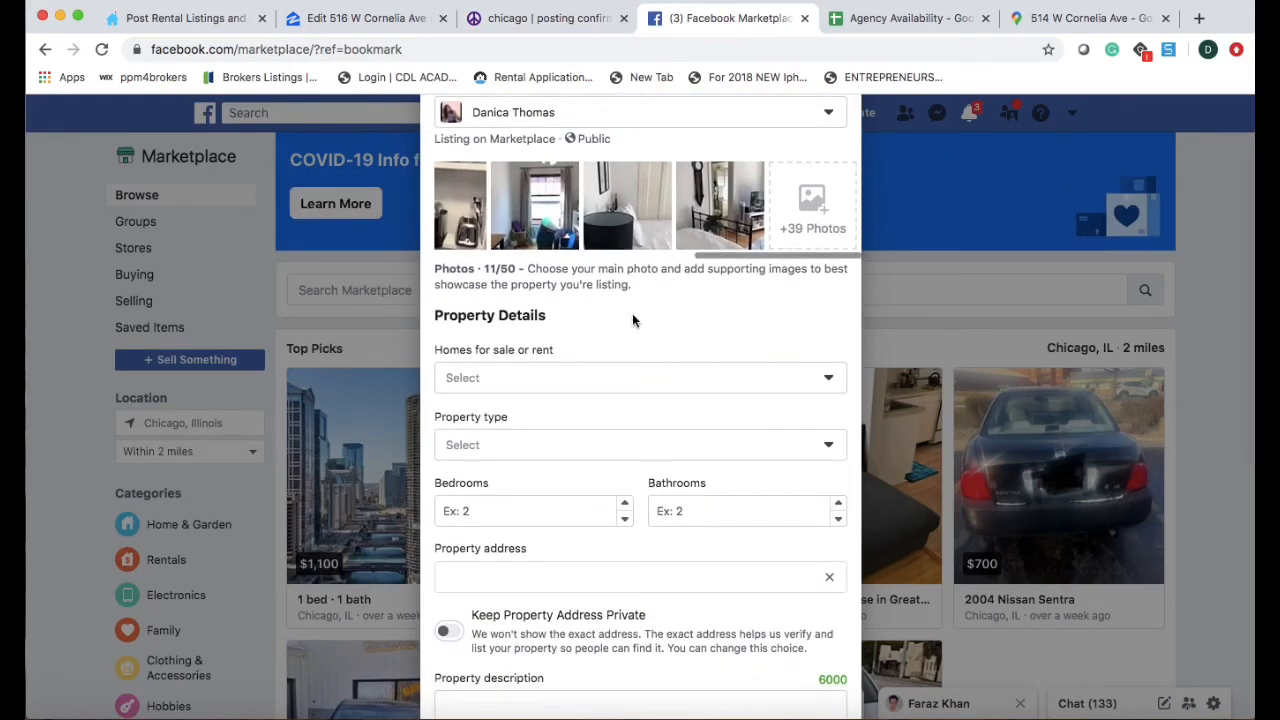
click(619, 372)
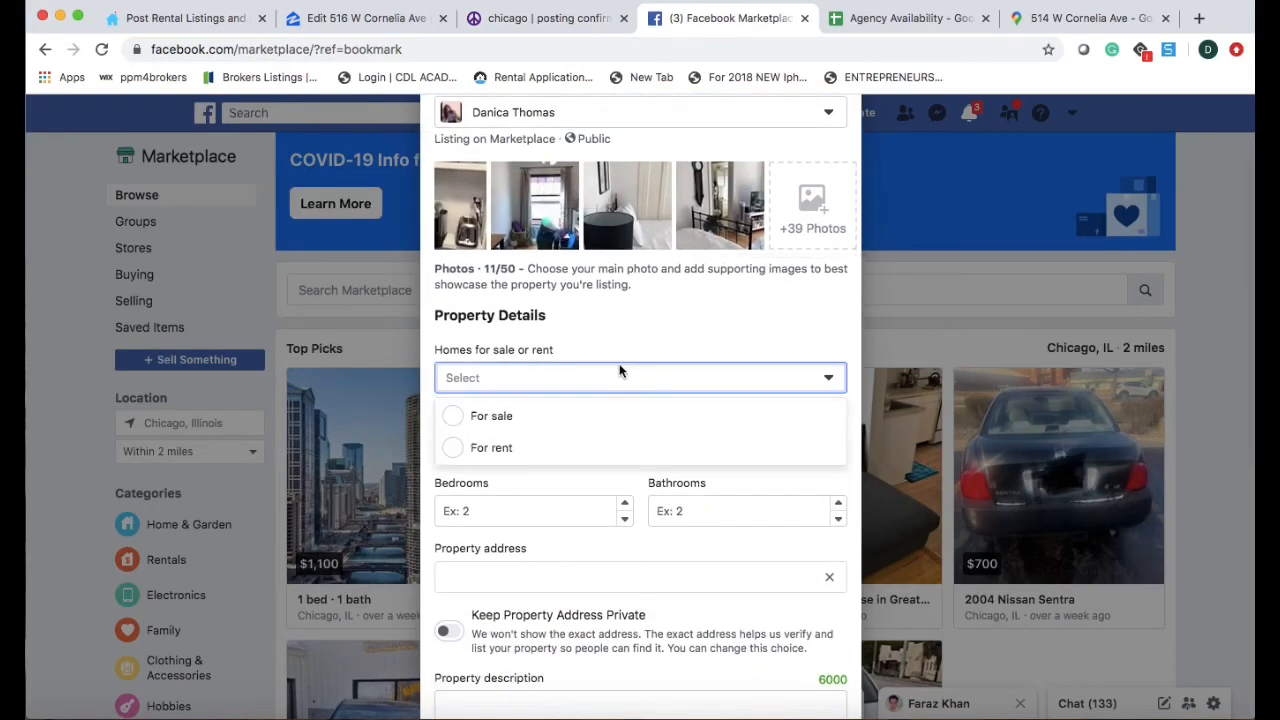
click(476, 451)
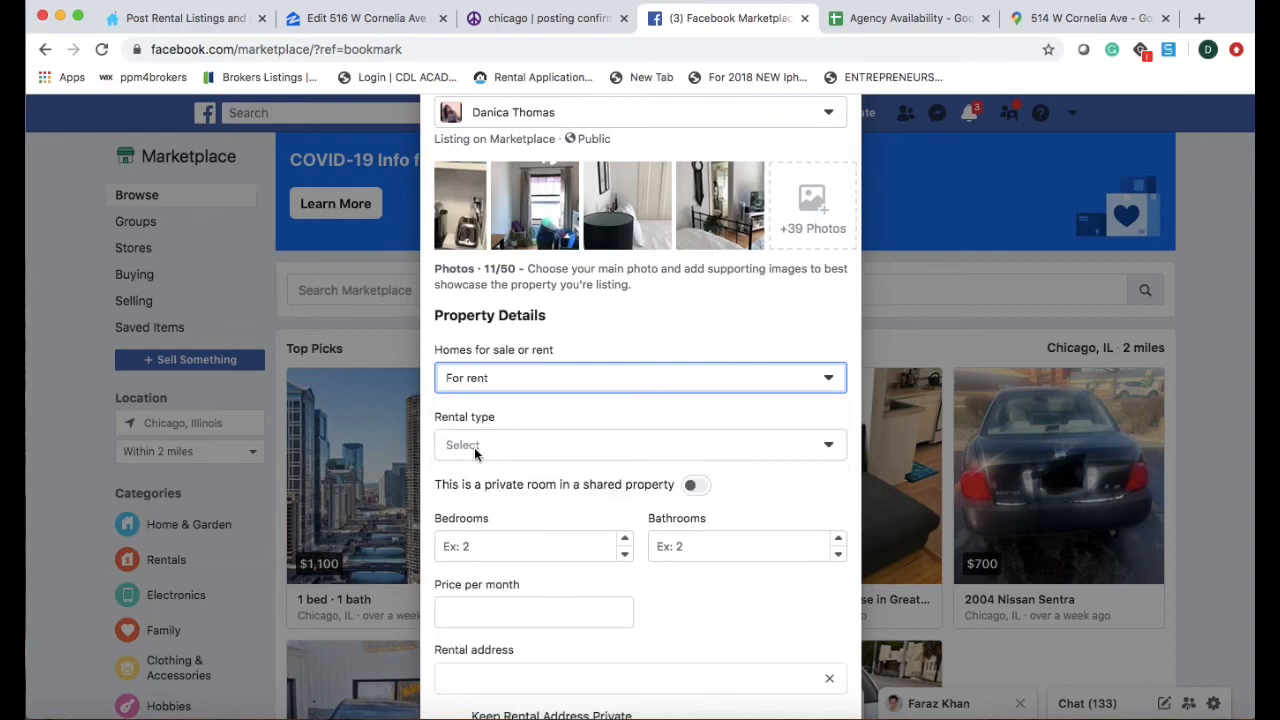
click(476, 452)
click(490, 489)
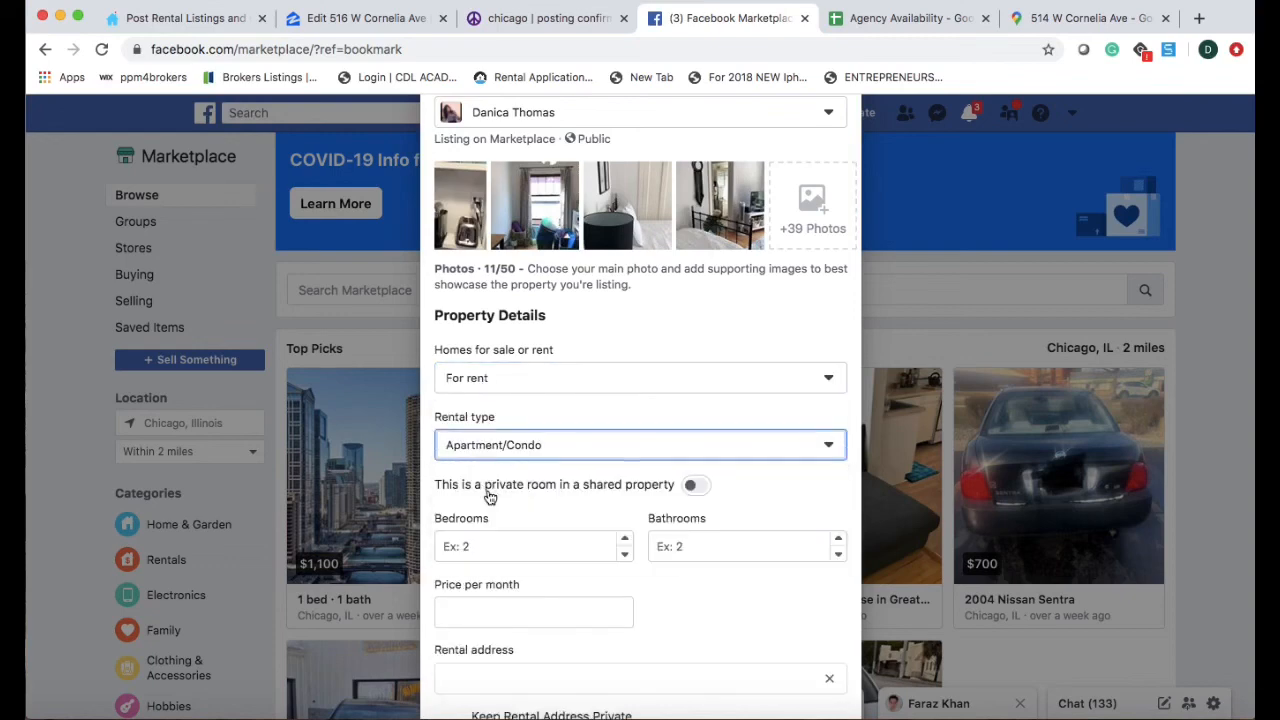
scroll(490, 497, down, 3)
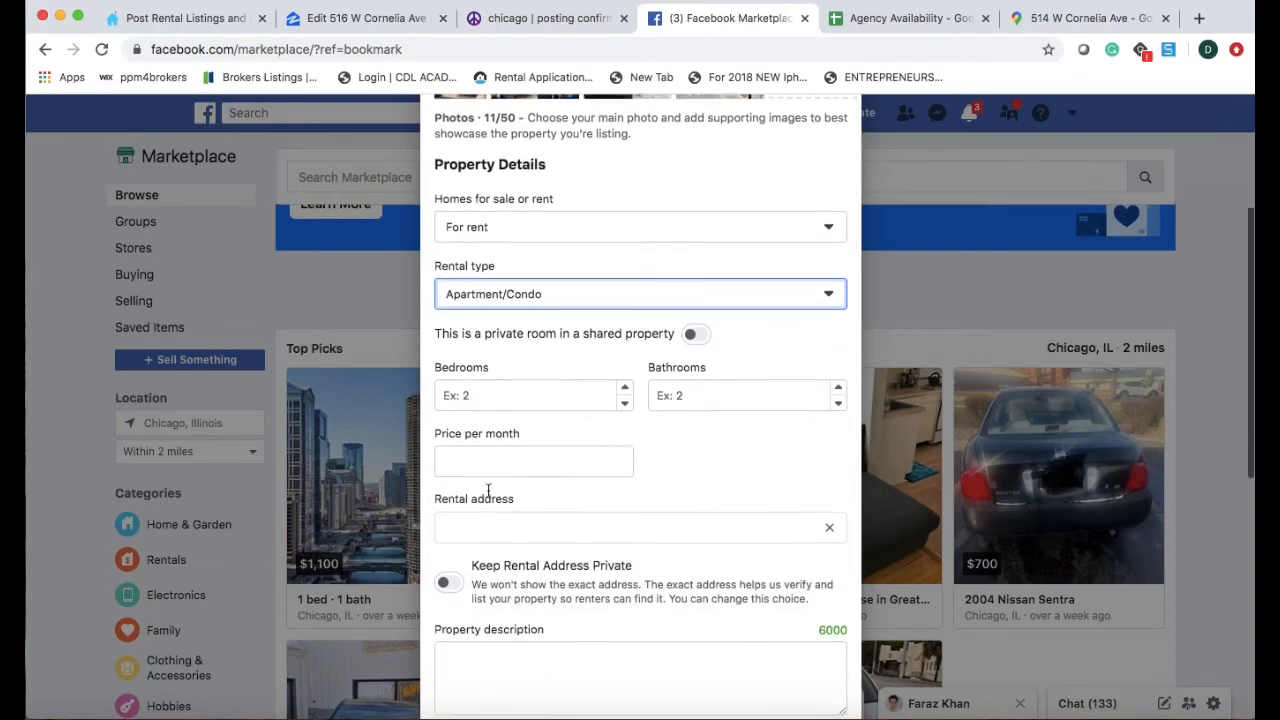
Enter 0 bedrooms, 1 bathroom and $1,025 monthly price.
click(583, 384)
text(0)
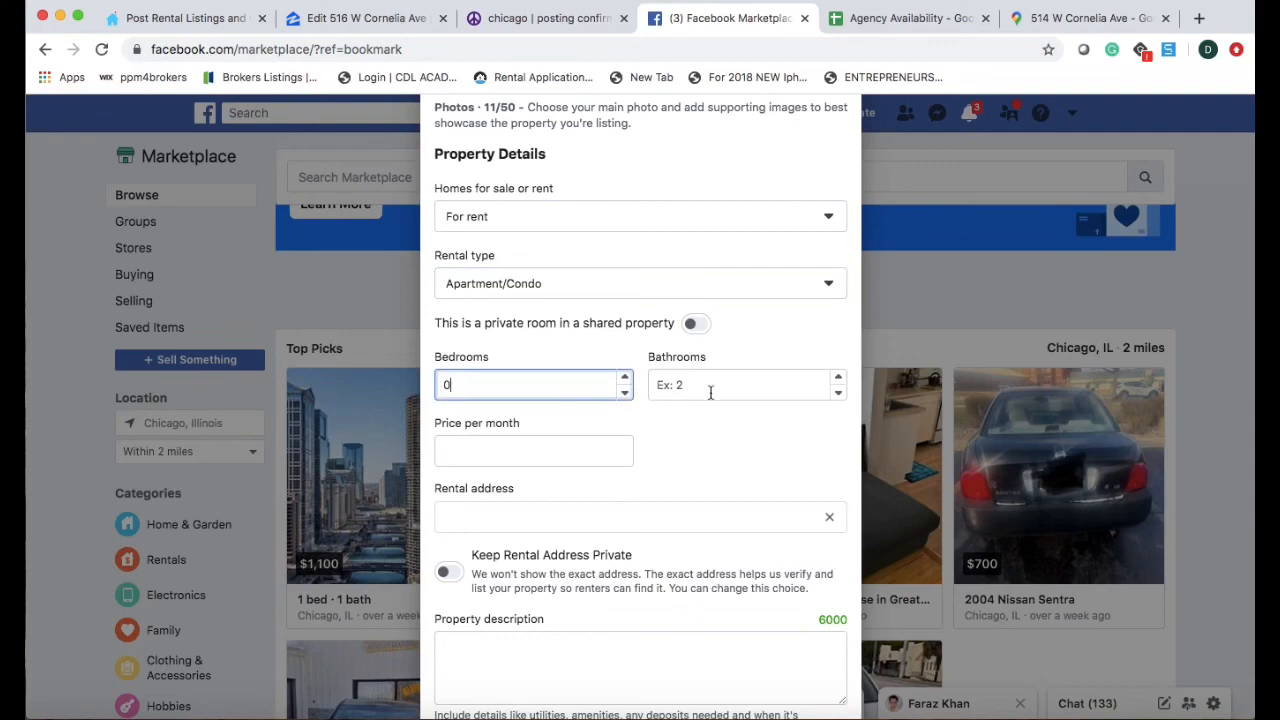
click(717, 382)
text(1)
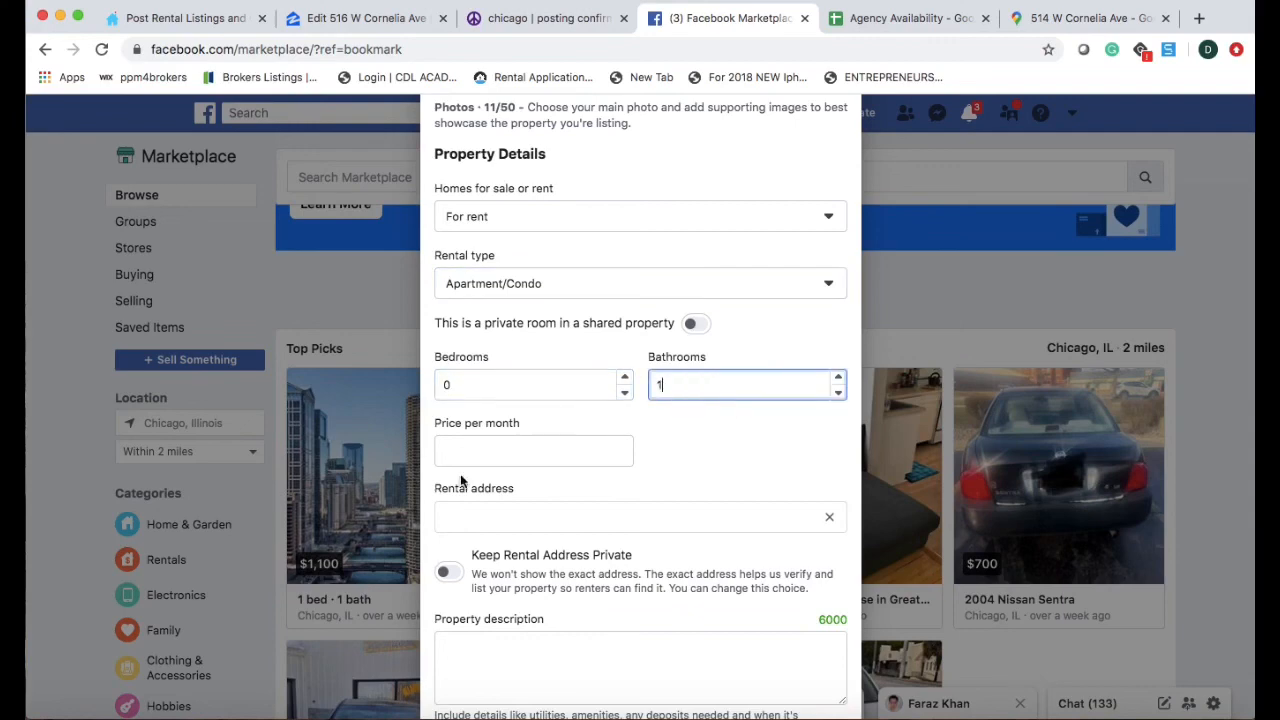
click(484, 454)
text(1025)
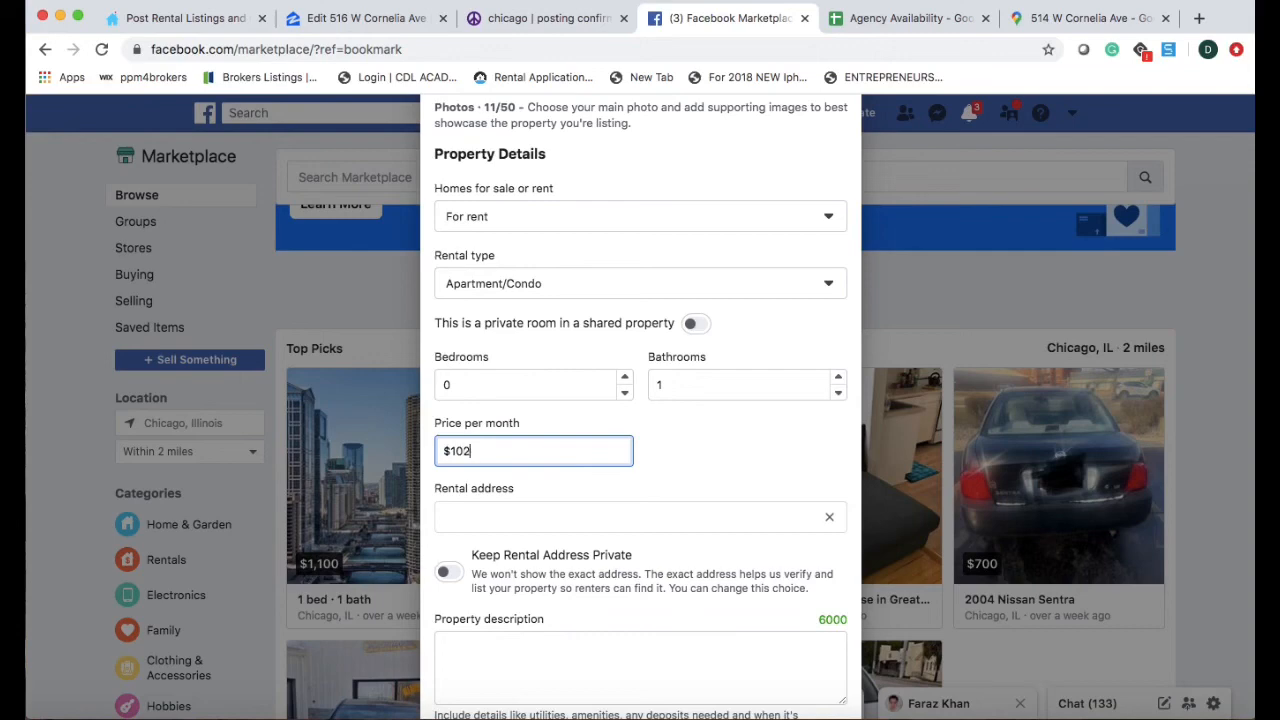
click(468, 523)
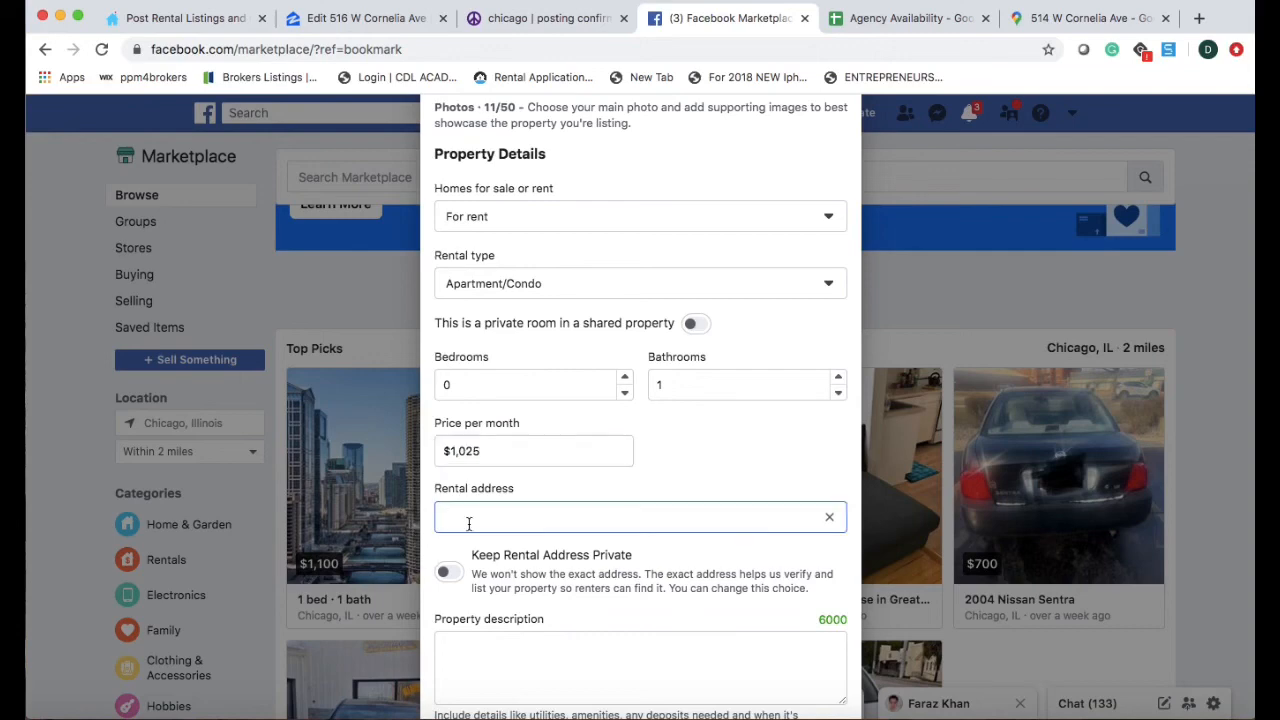
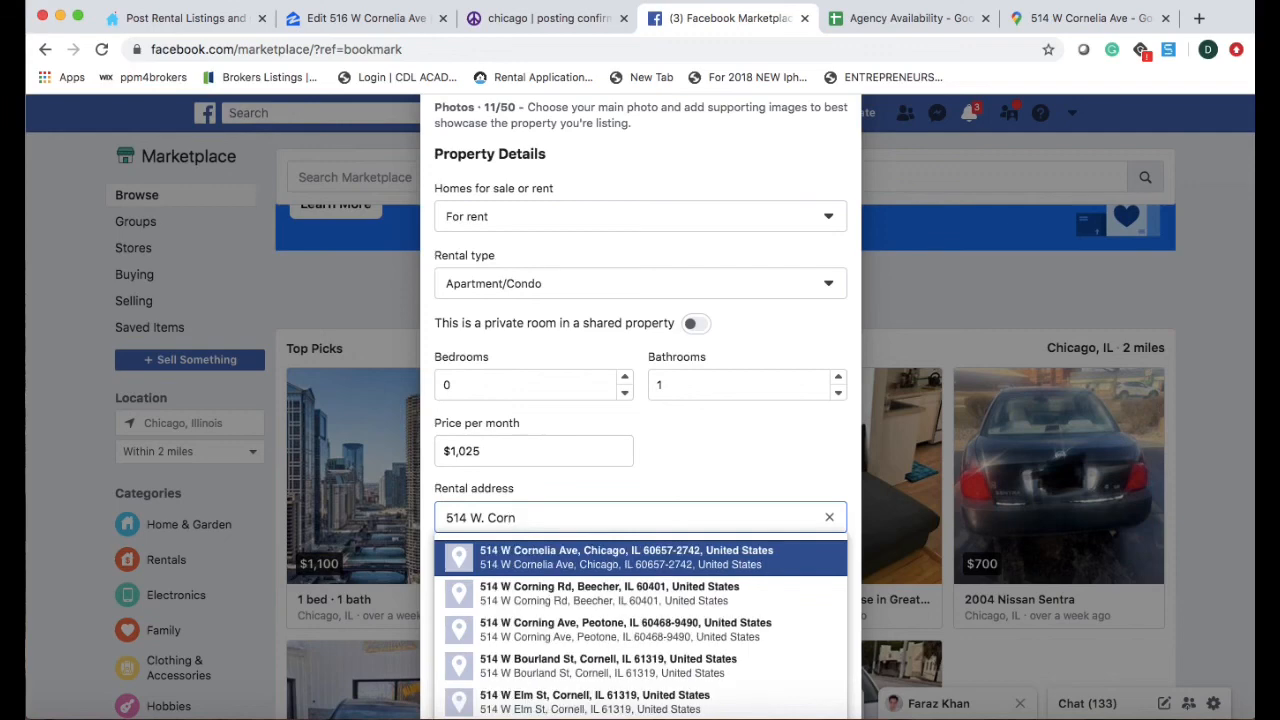
click(518, 566)
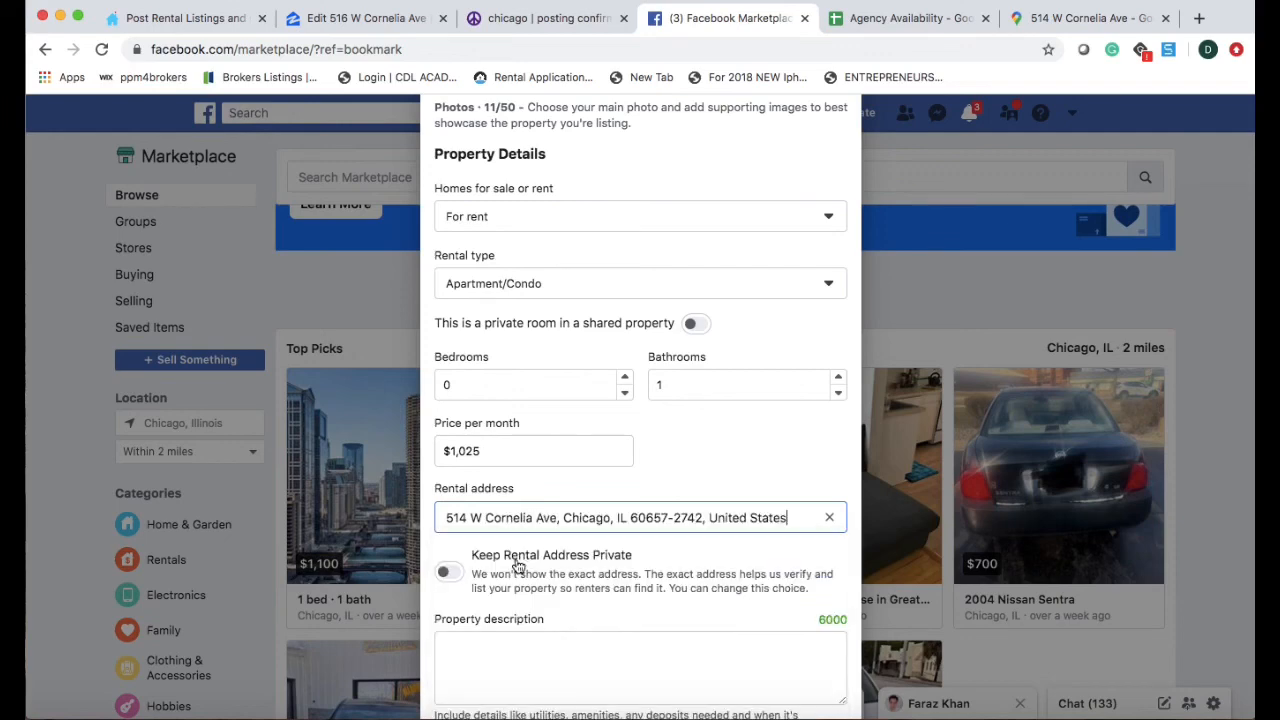
scroll(462, 572, down, 2)
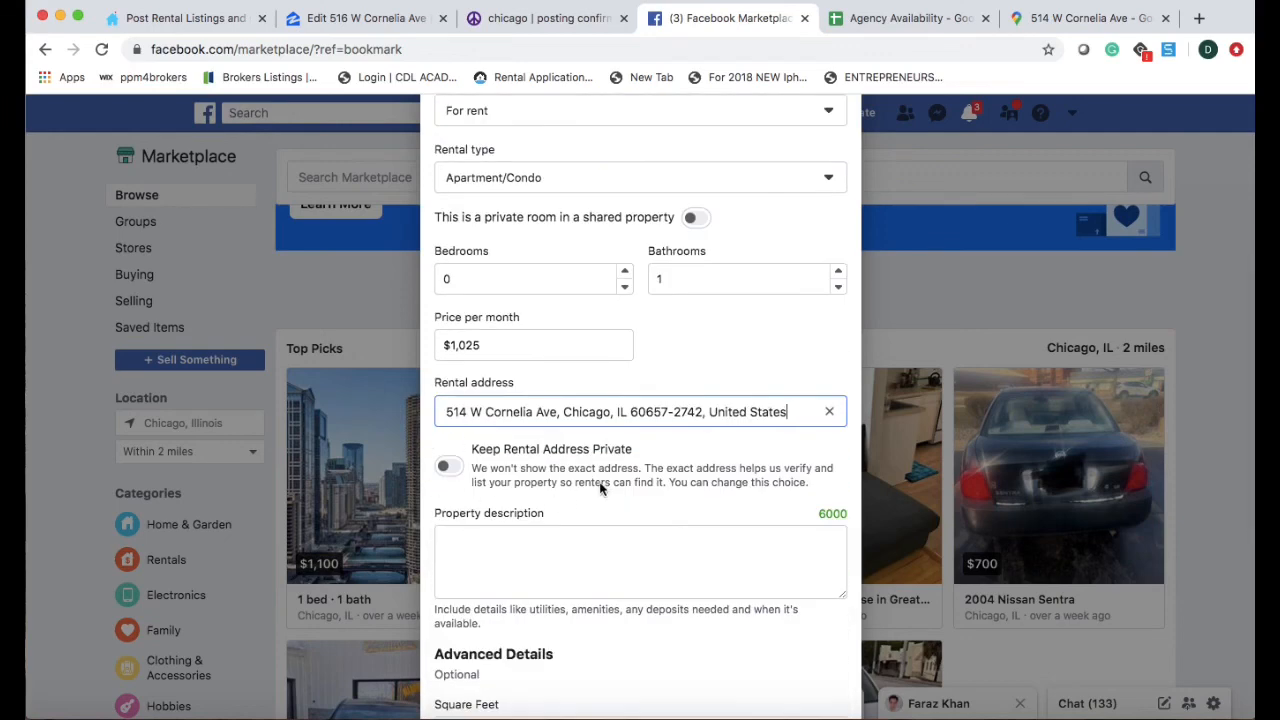
click(450, 466)
click(452, 466)
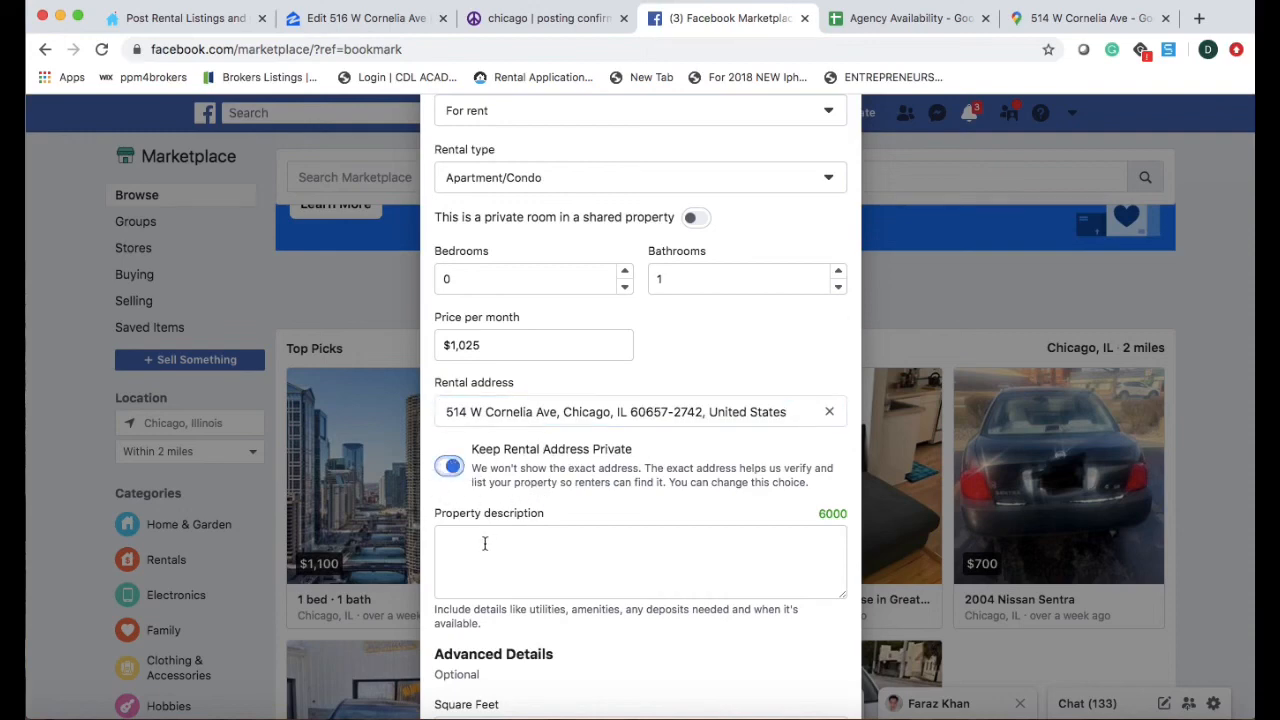
Paste the prepared property description into the listing.
click(484, 543)
key(super+v)
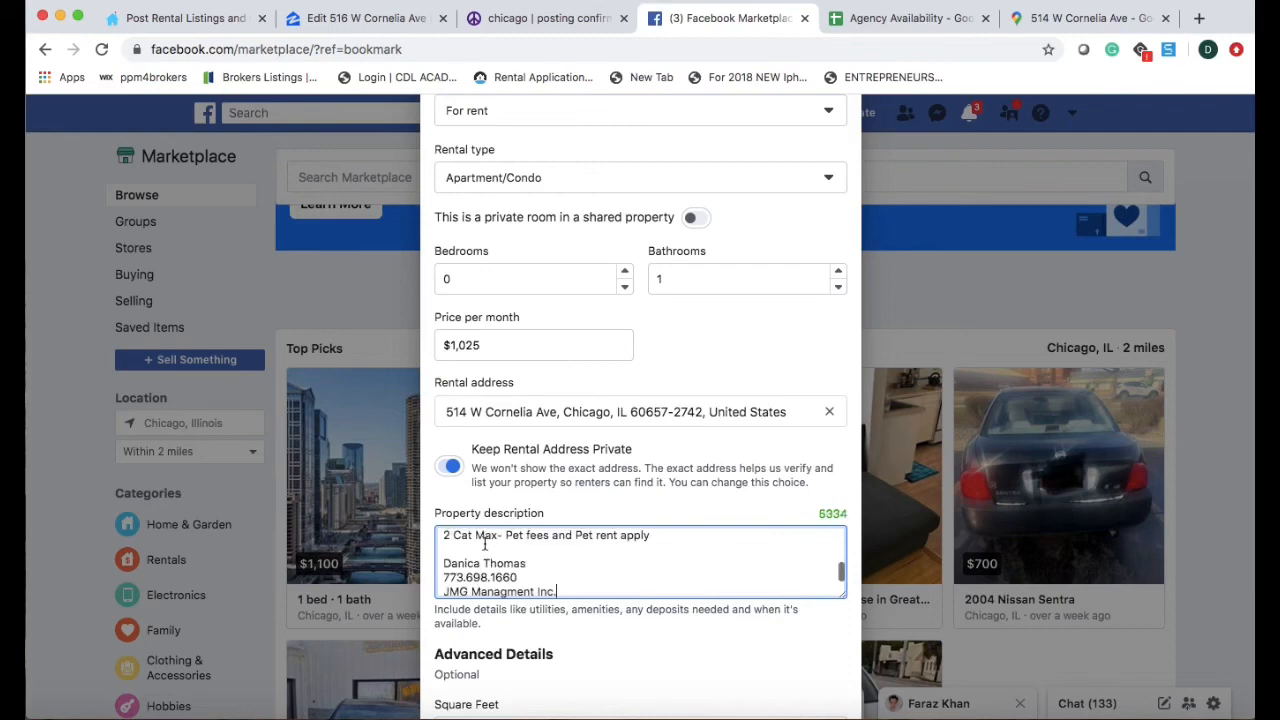
scroll(533, 550, up, 2)
scroll(533, 550, up, 10)
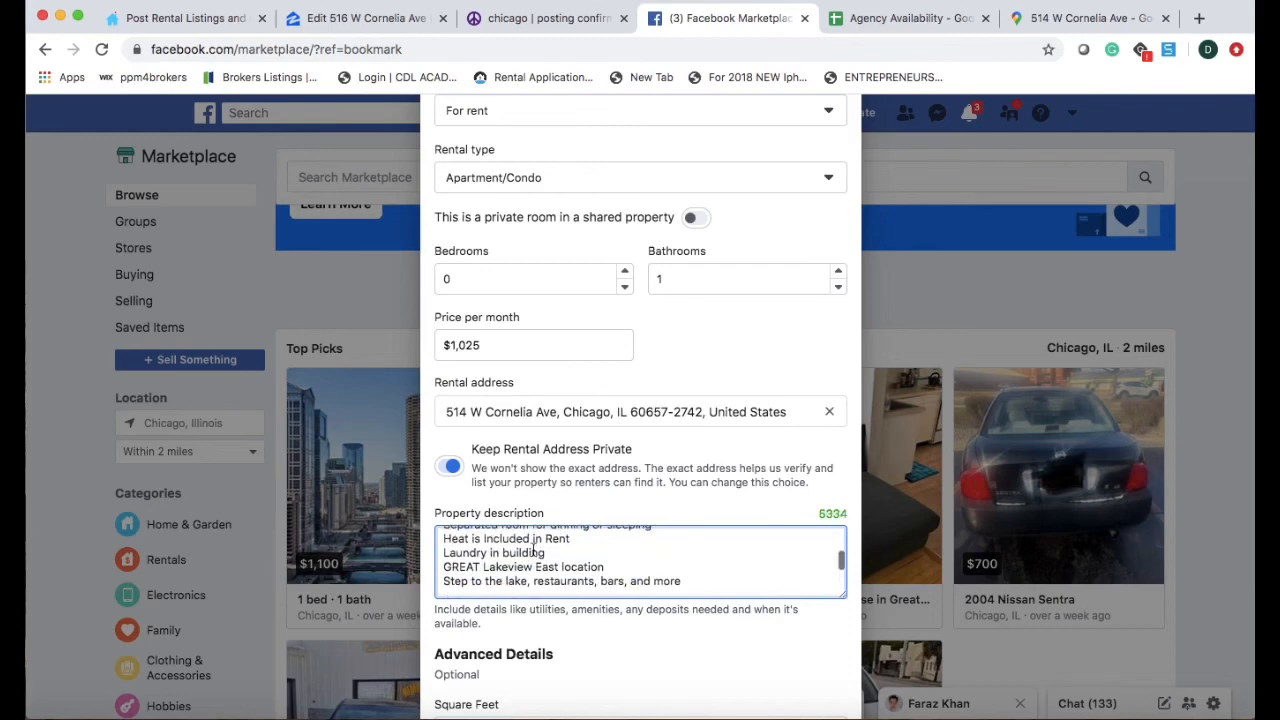
scroll(533, 553, down, 3)
scroll(533, 553, down, 5)
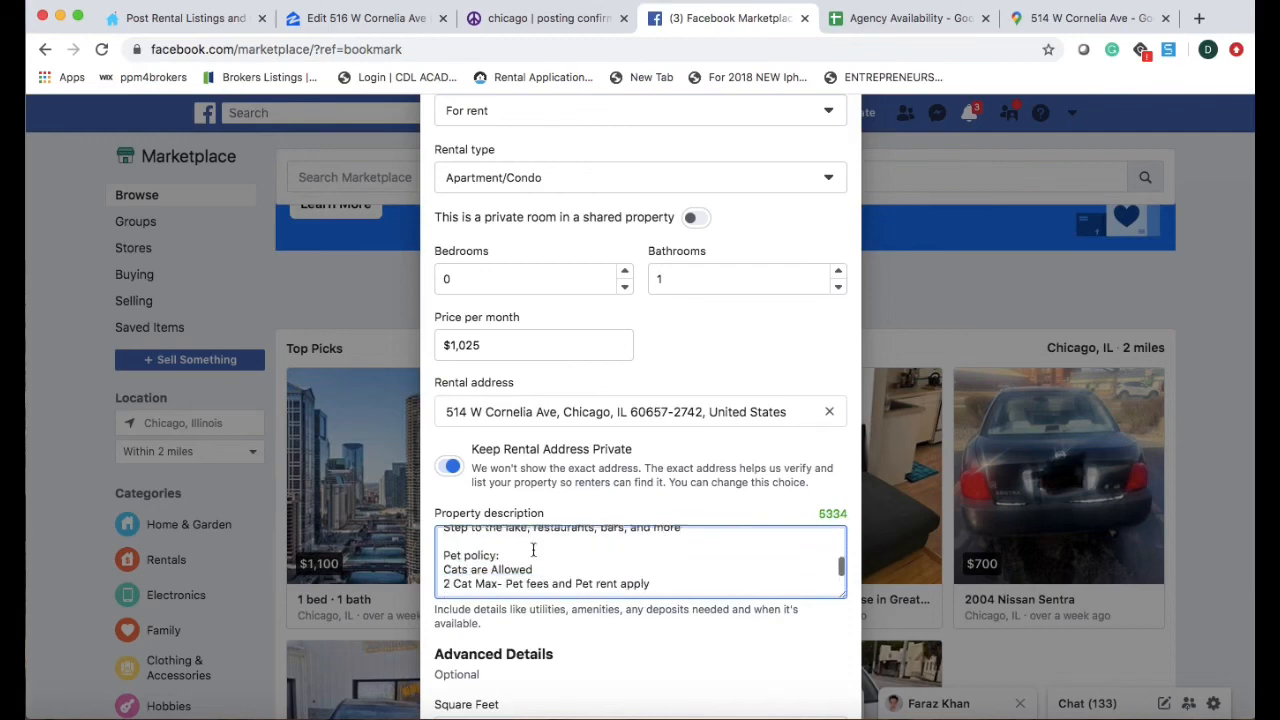
scroll(533, 550, down, 7)
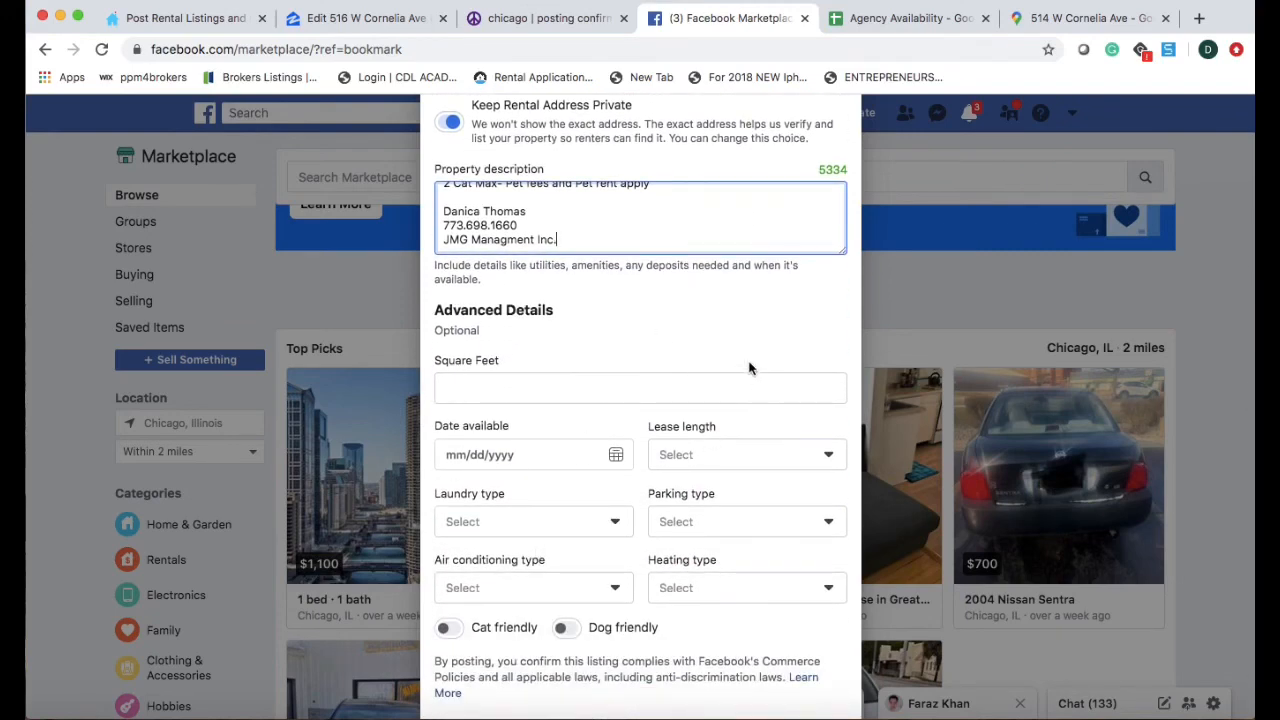
Set a 1 year lease, Laundry in building, and Cat friendly, then continue to audience selection.
click(716, 450)
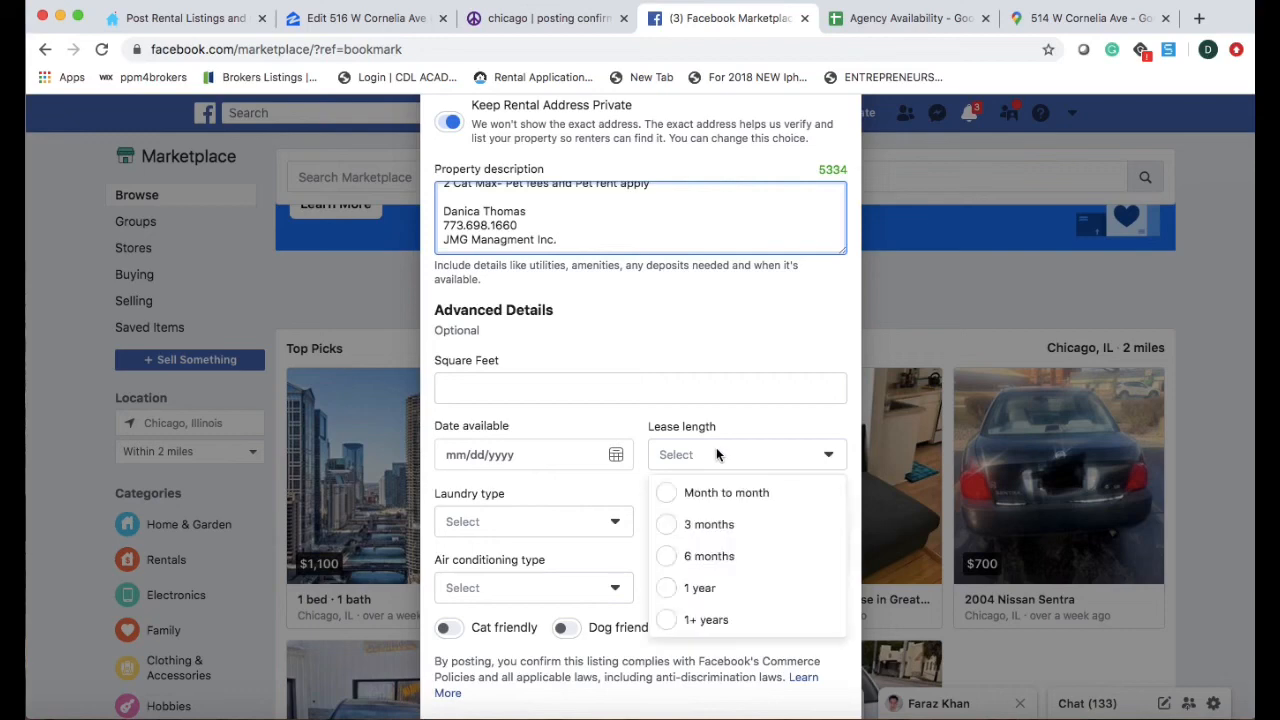
click(702, 590)
click(541, 532)
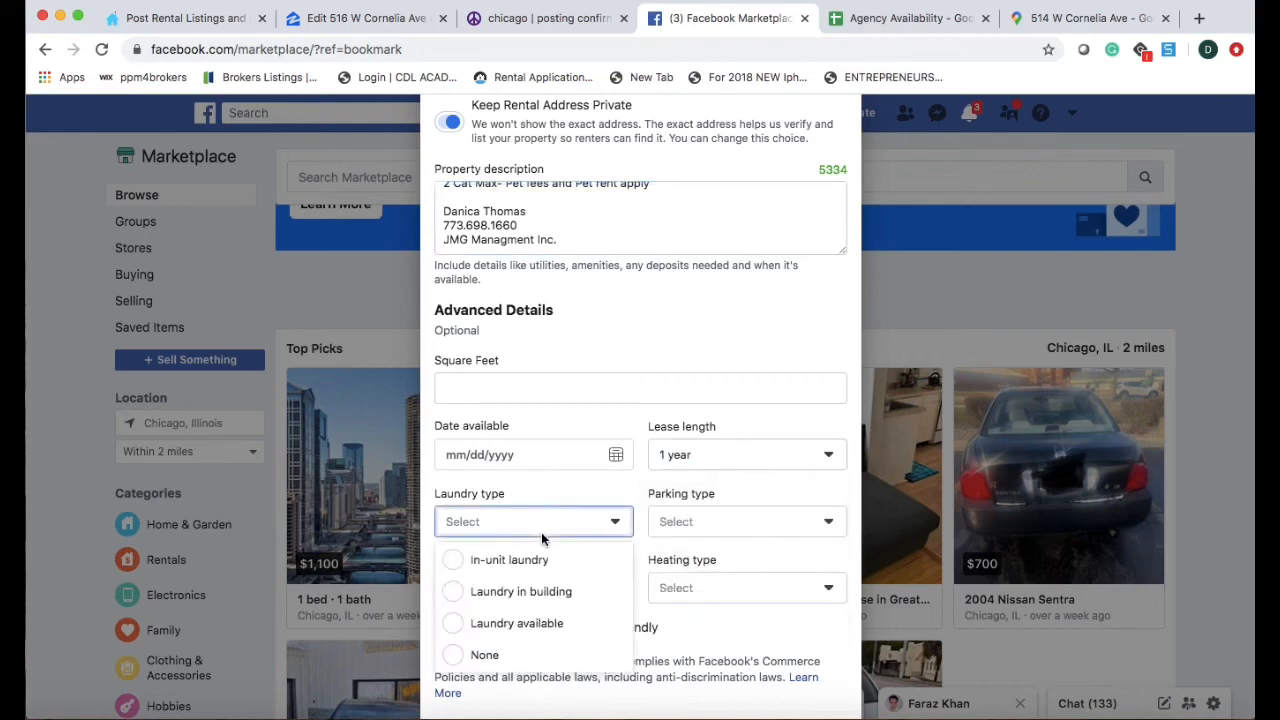
click(530, 598)
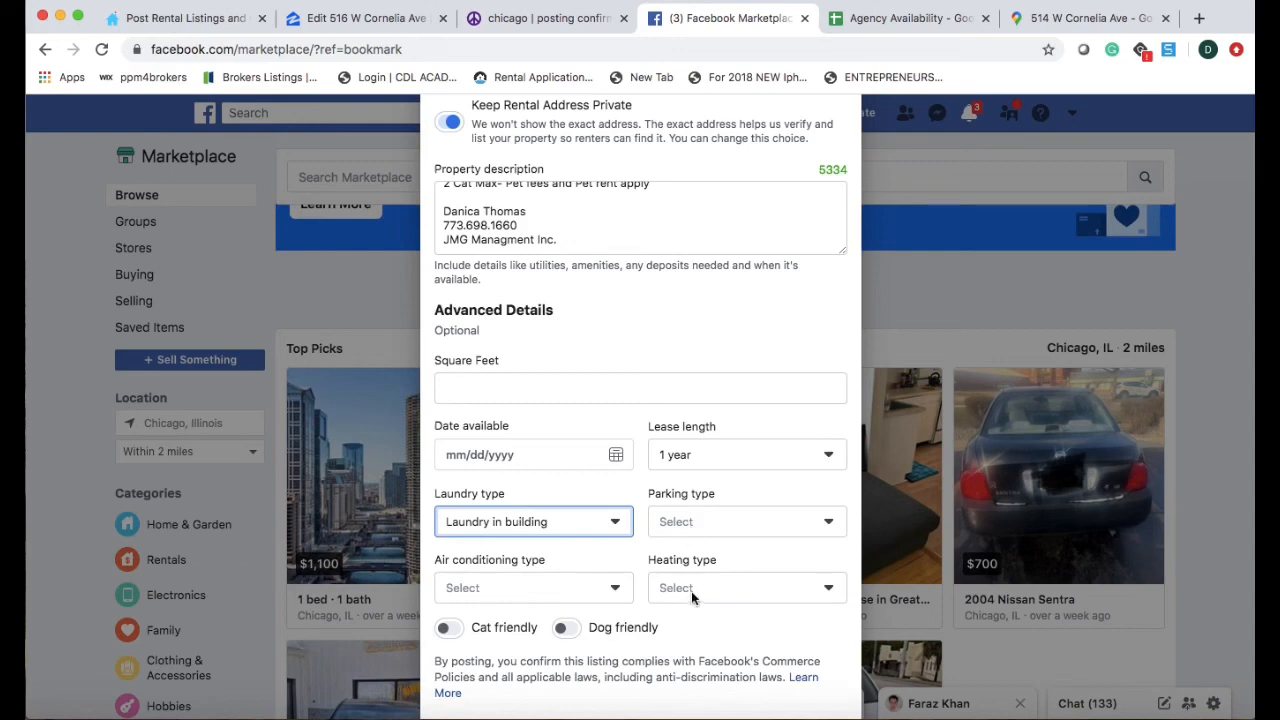
click(450, 630)
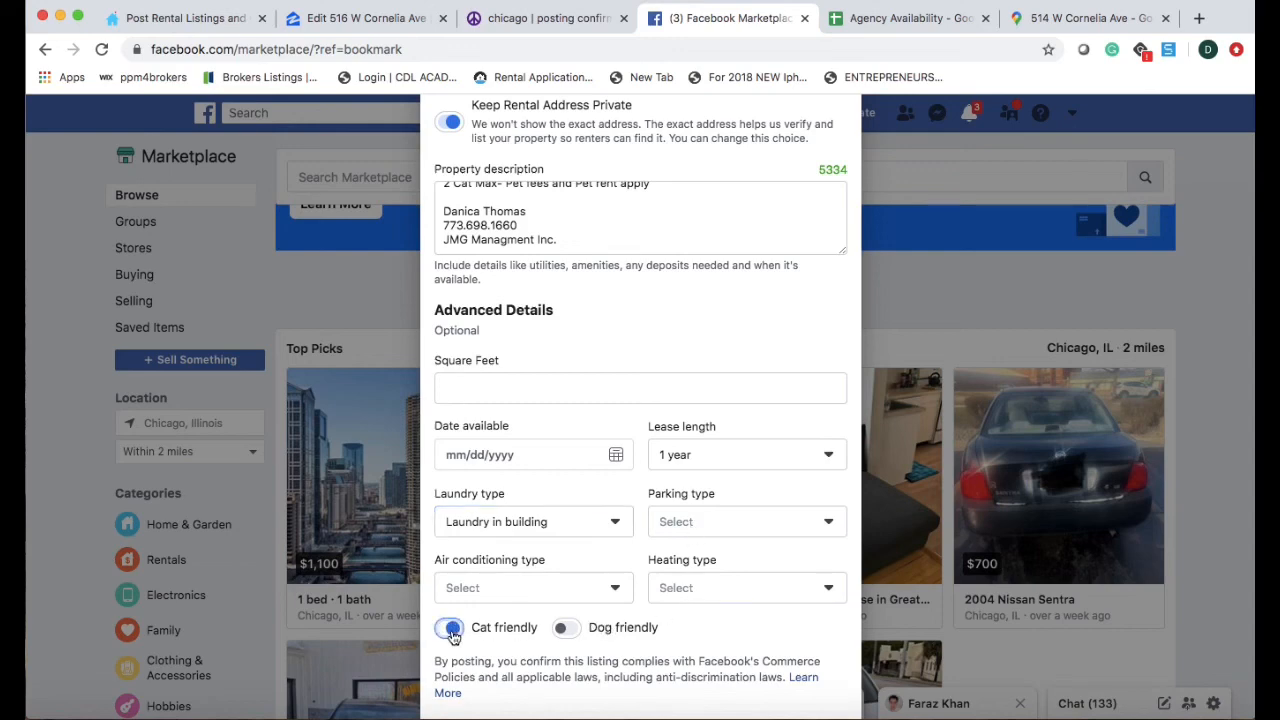
click(497, 587)
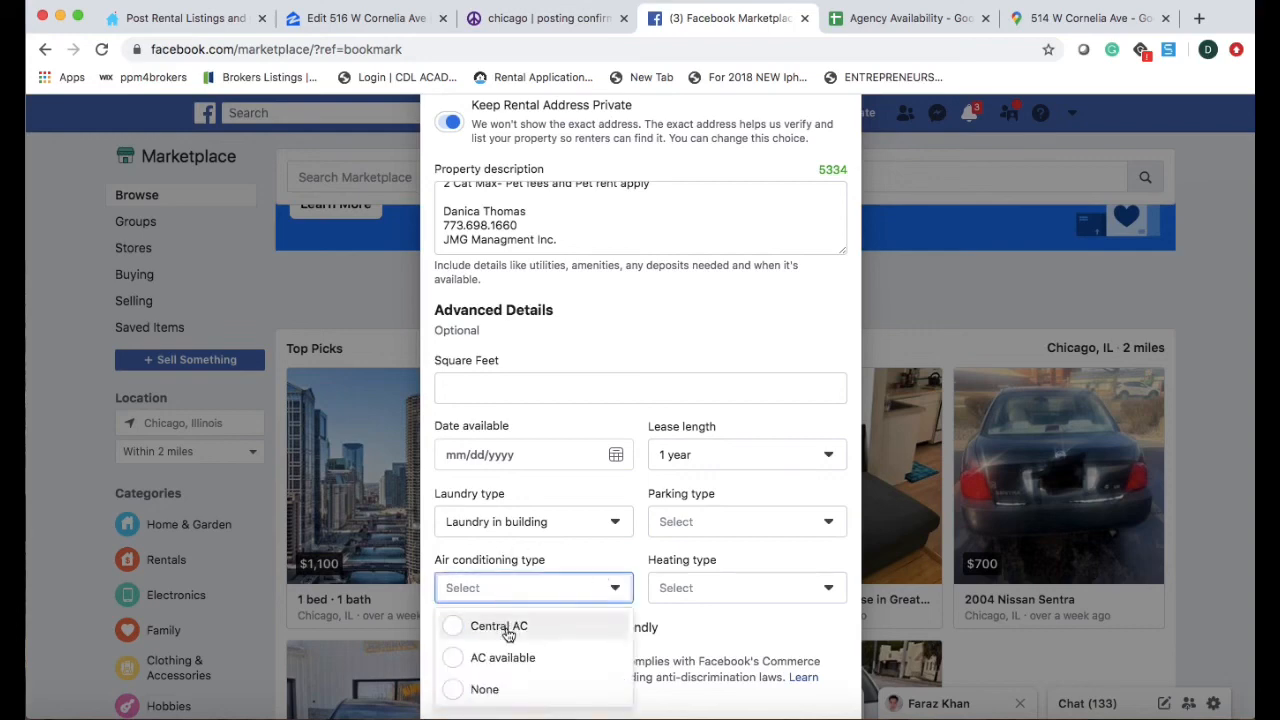
click(695, 632)
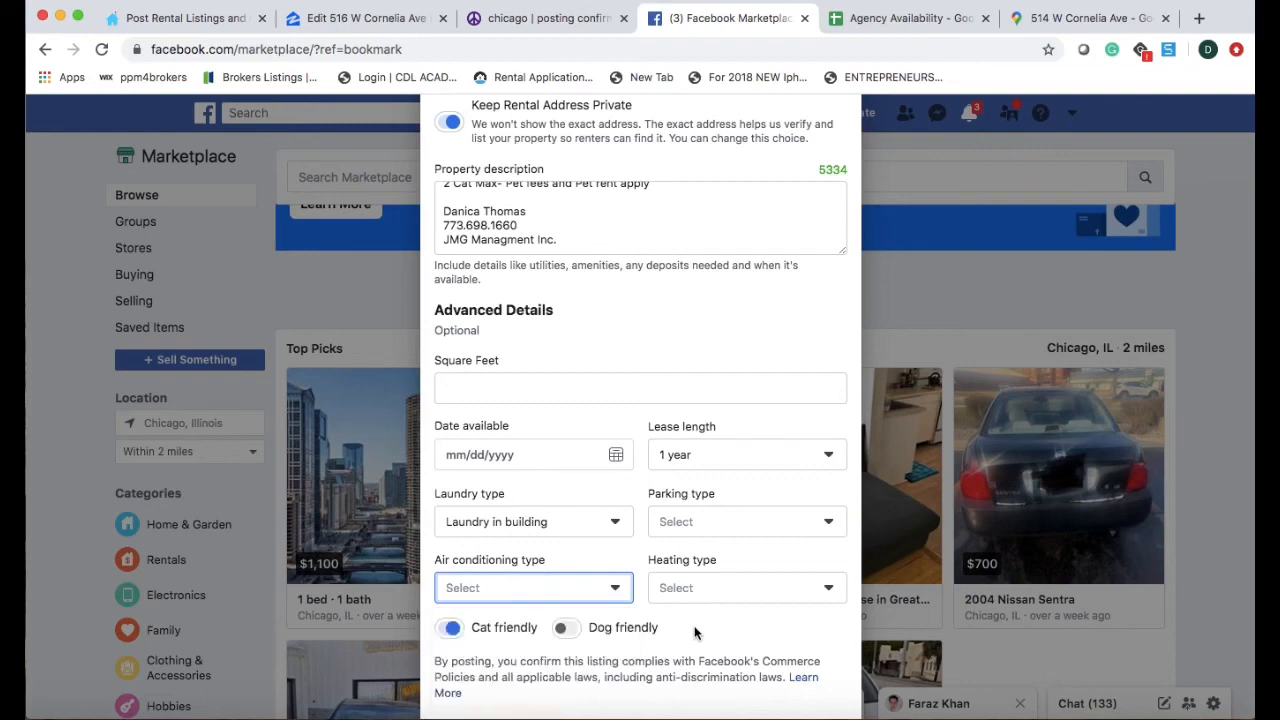
scroll(711, 583, down, 2)
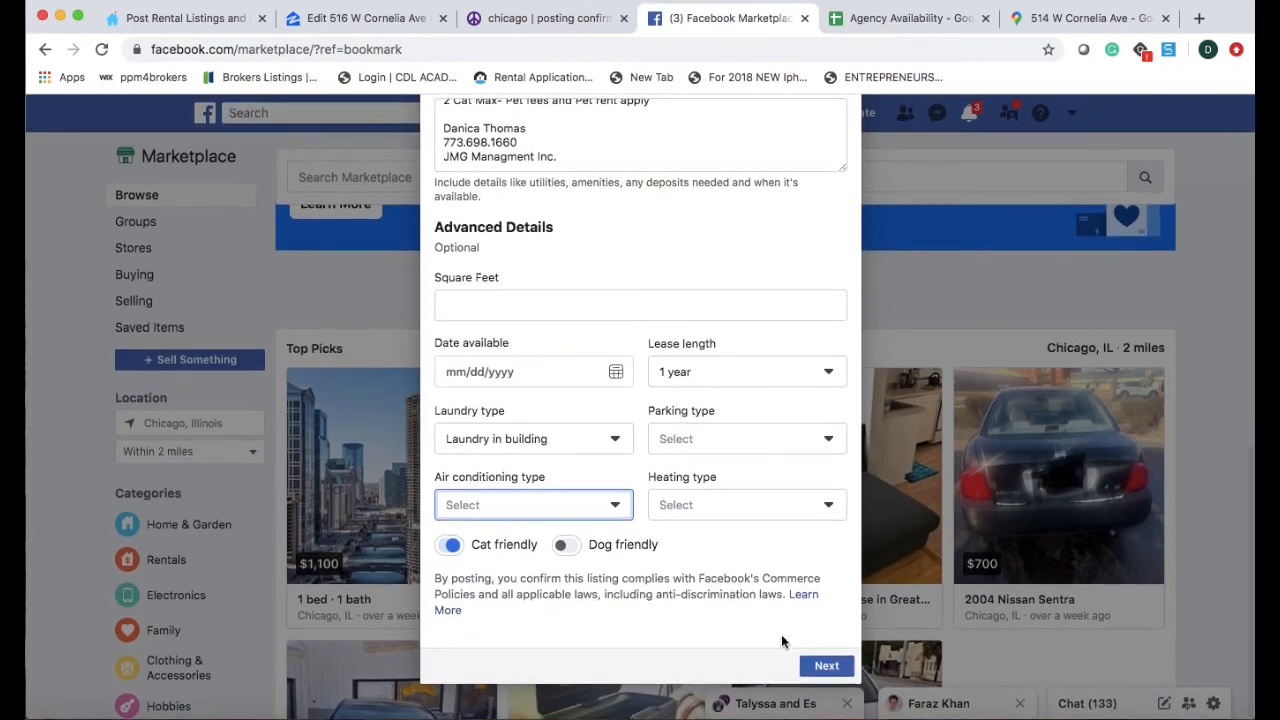
click(816, 665)
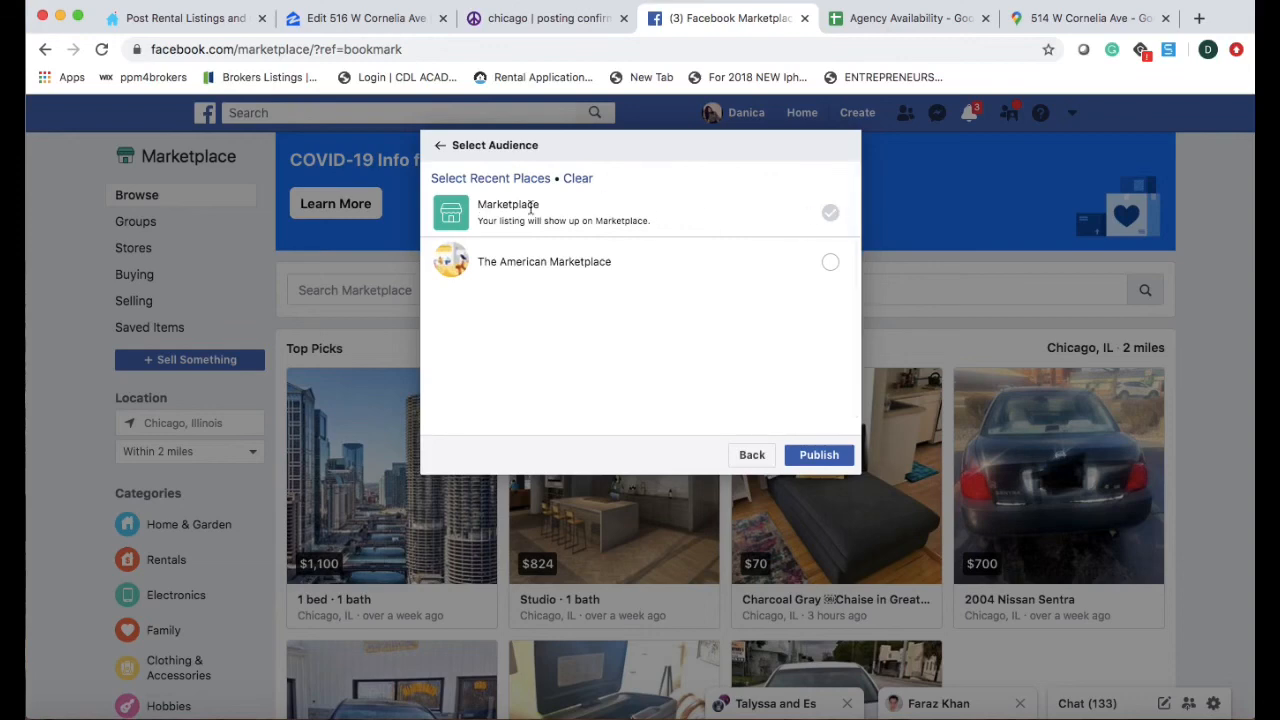
Add The American Marketplace group to the audience and publish the $1,025 rental.
click(826, 263)
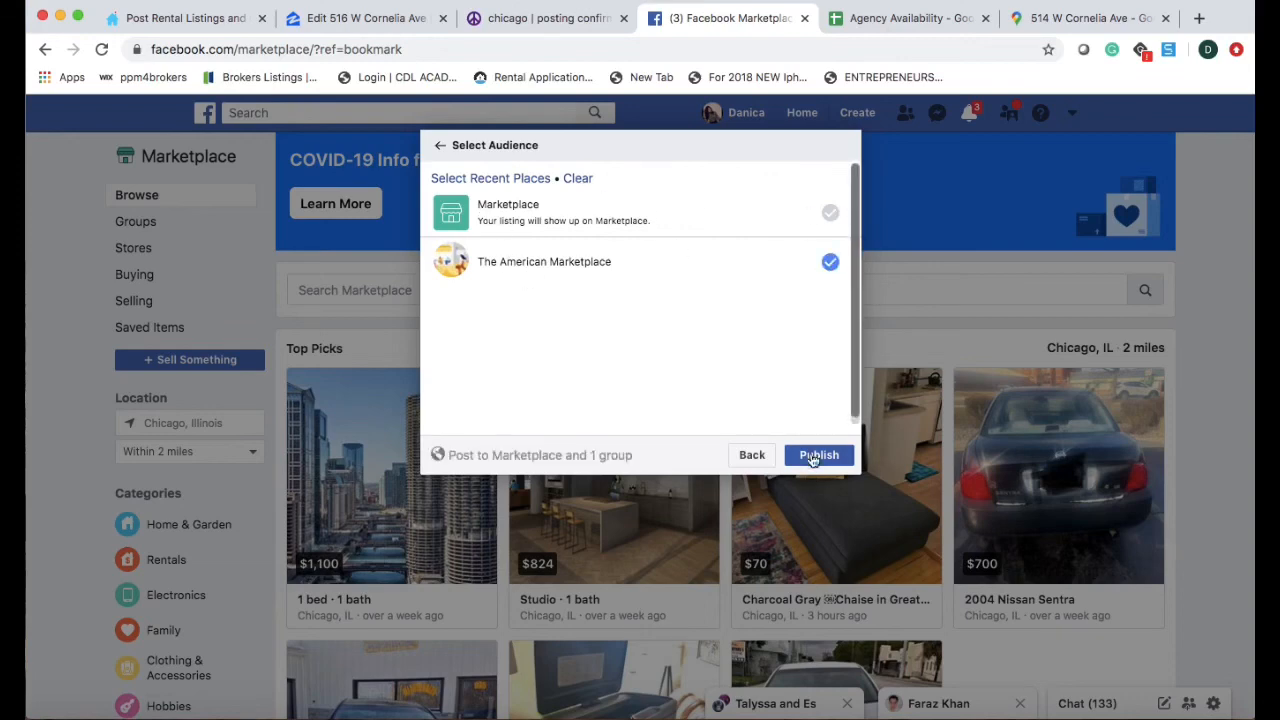
click(810, 455)
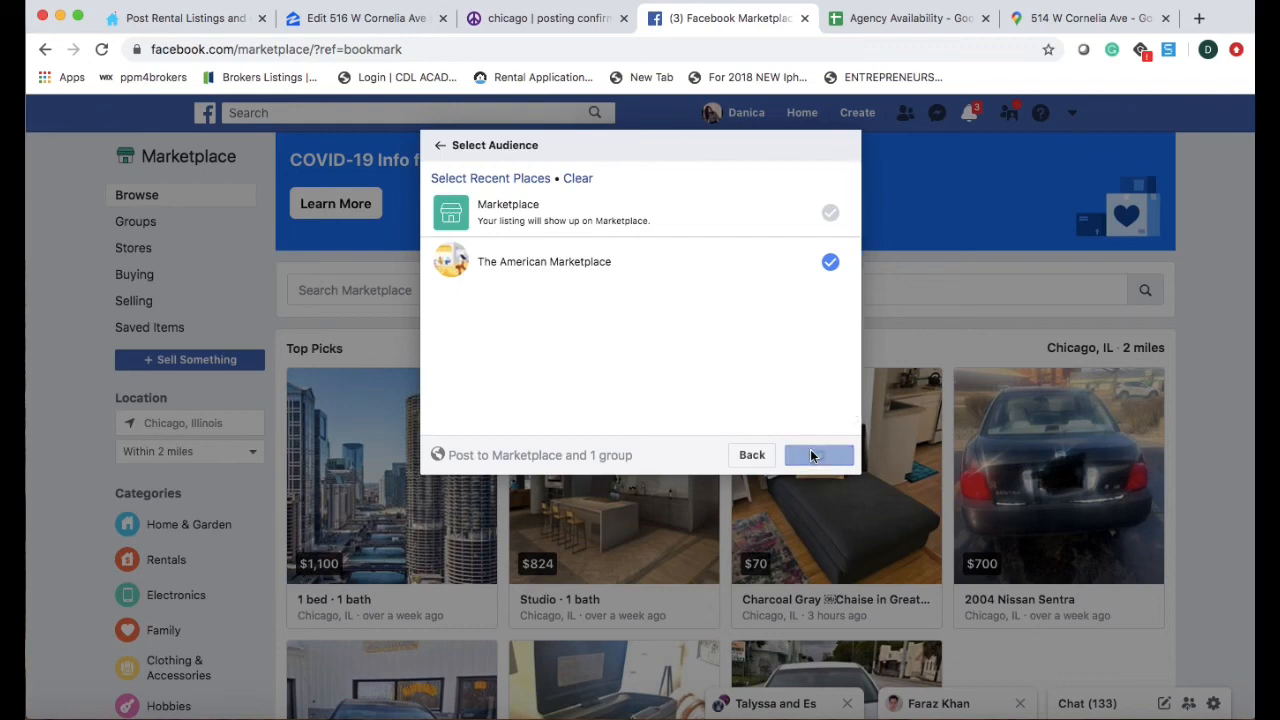